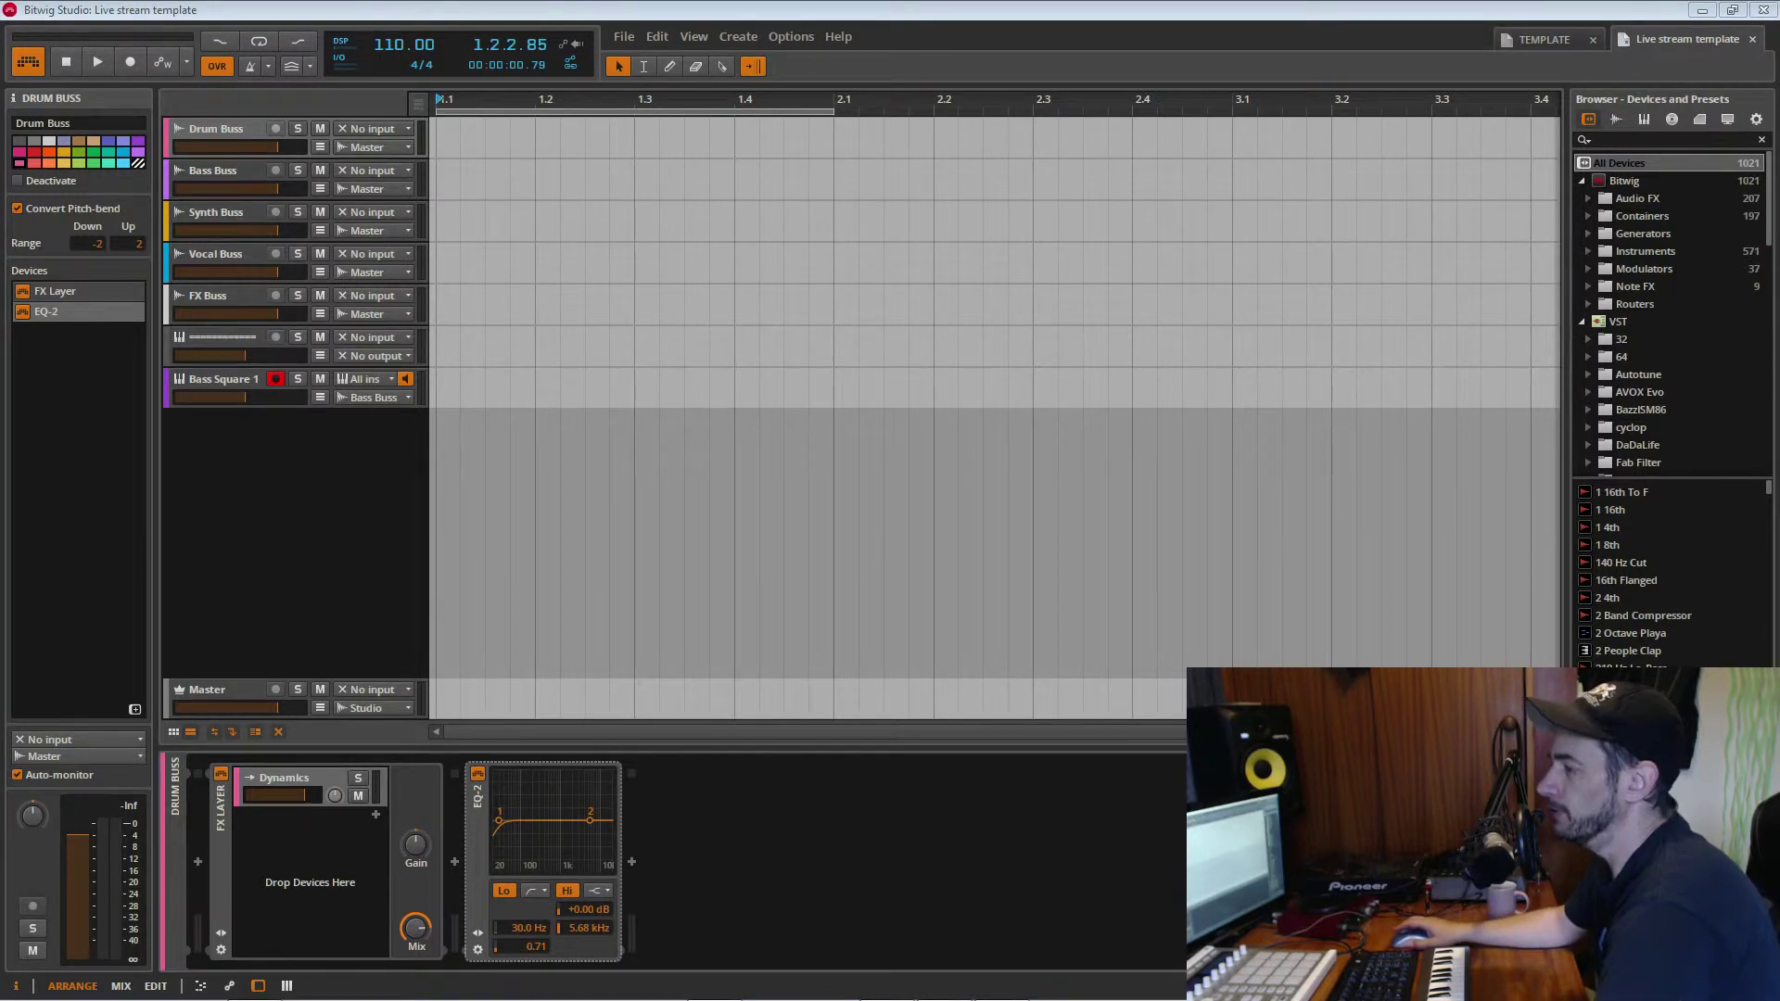
Create a new instrument track below Bass Square 1 and colour it pink like the Drum Buss track
left_click(374, 21)
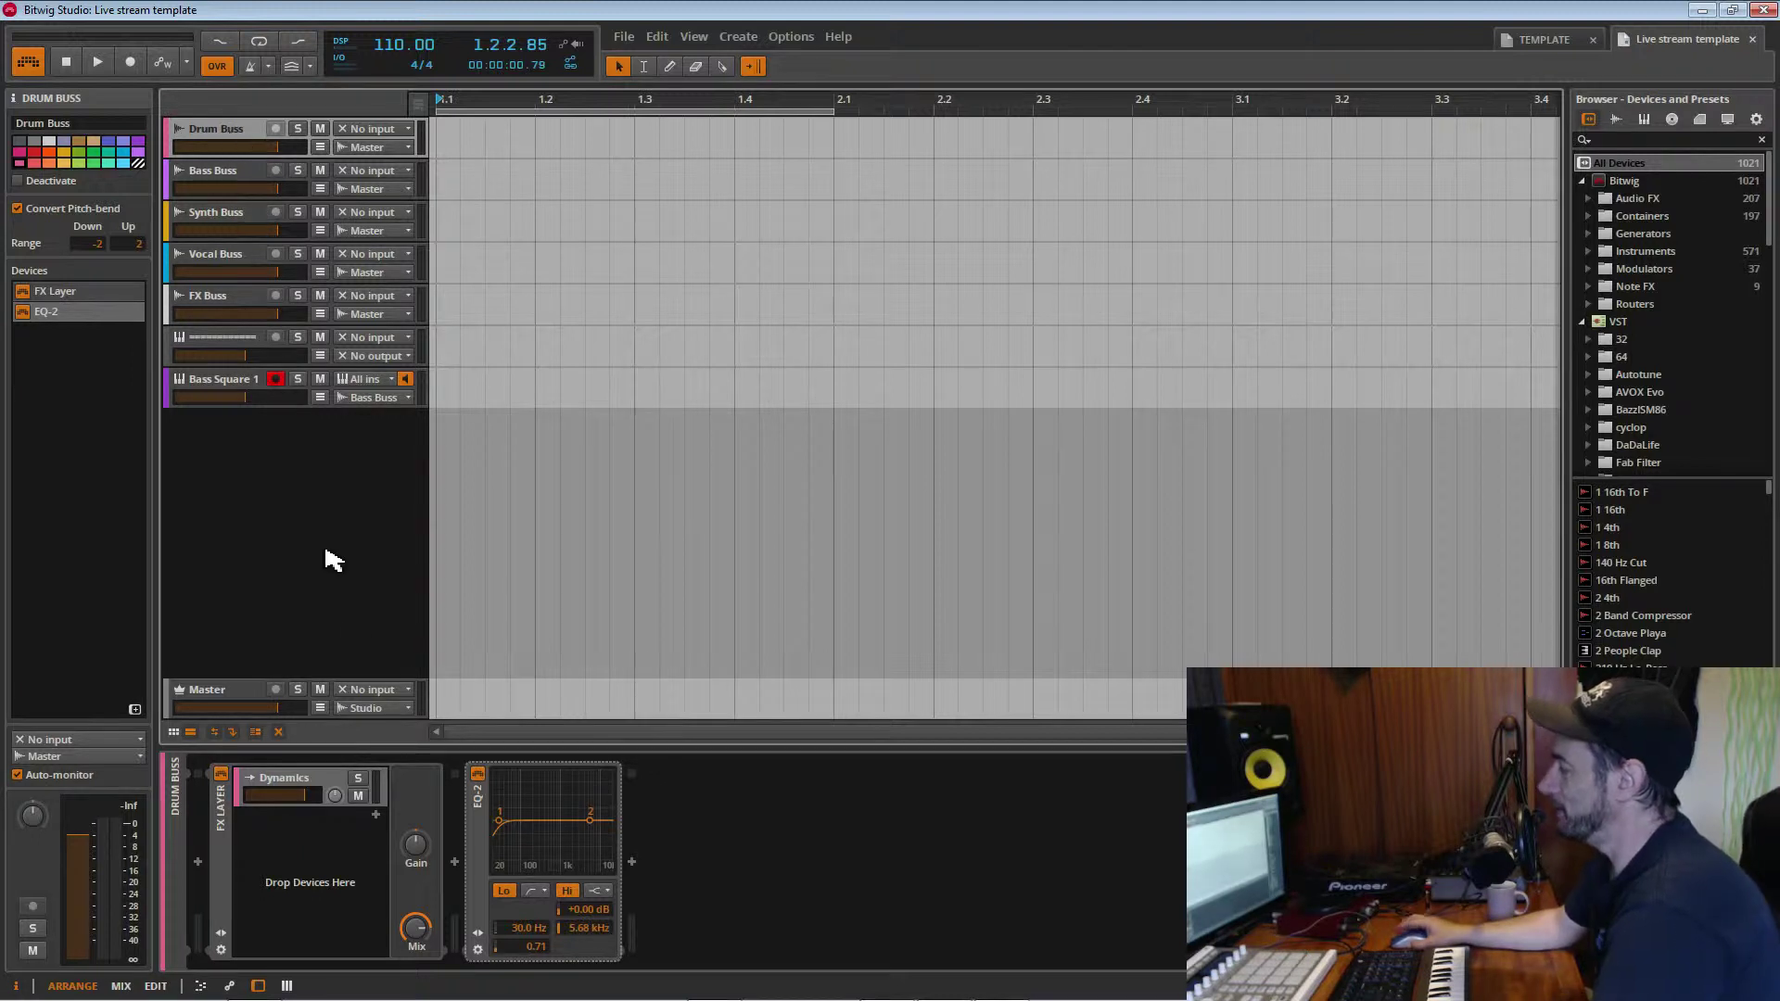
right_click(284, 445)
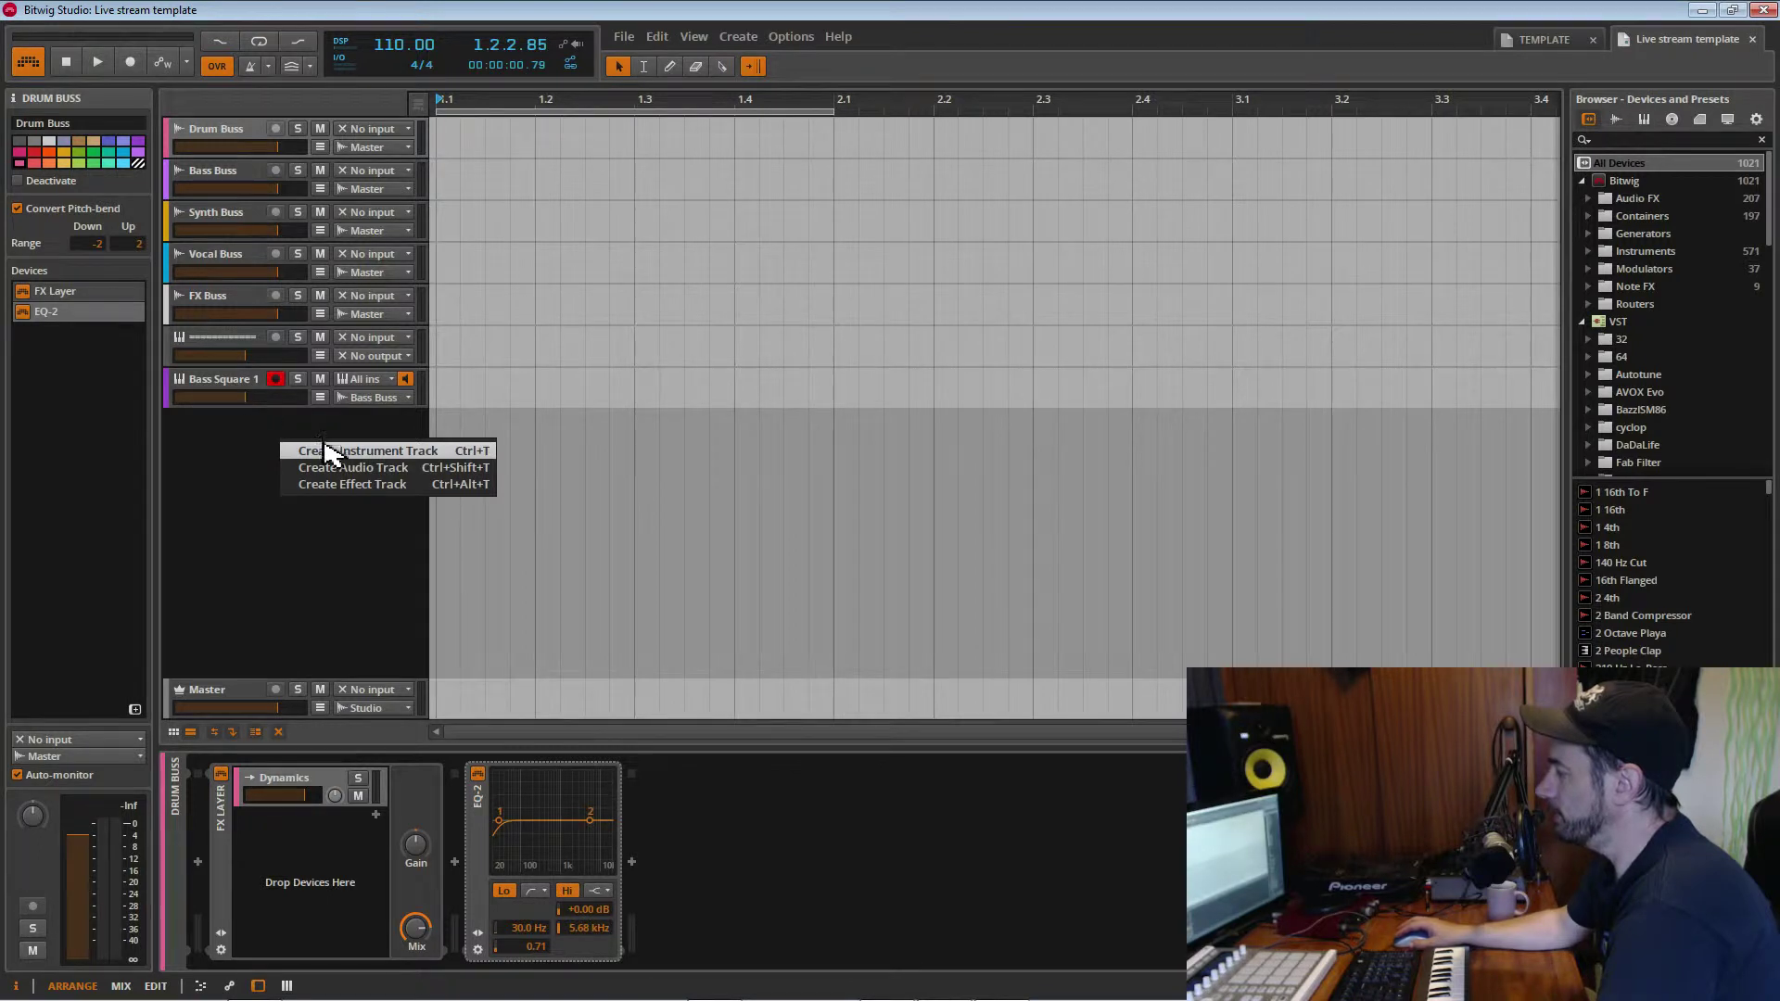
left_click(334, 451)
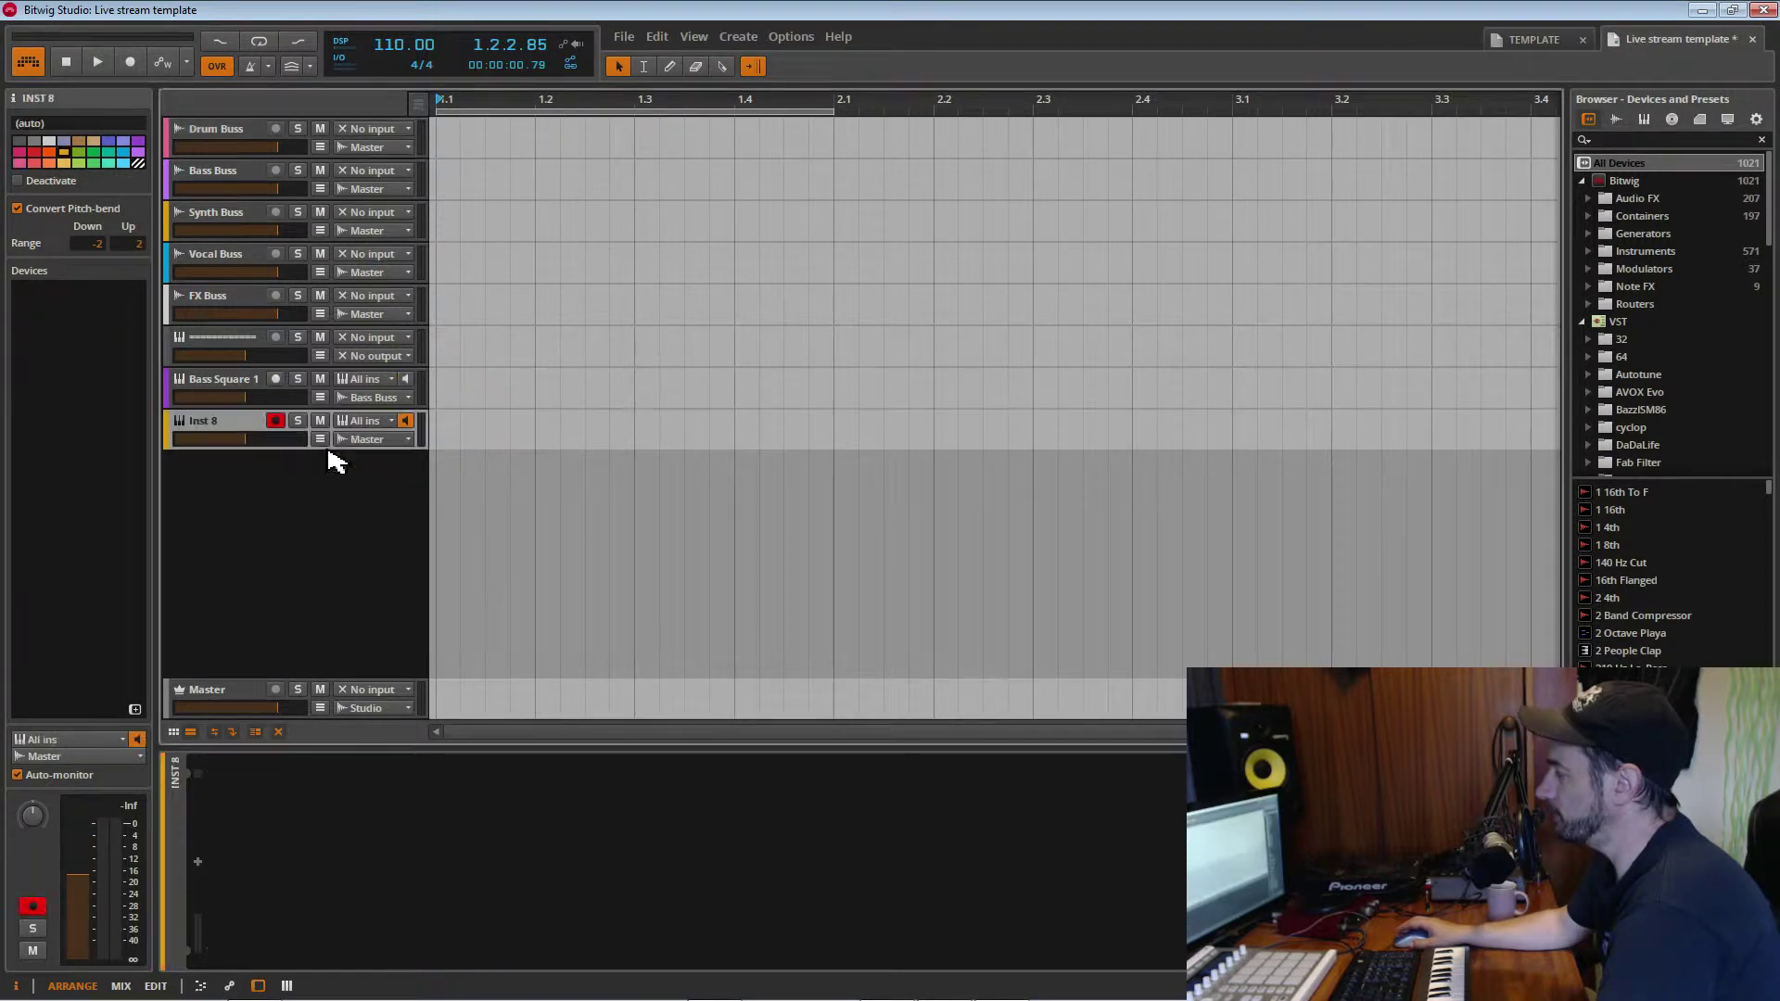
right_click(208, 433)
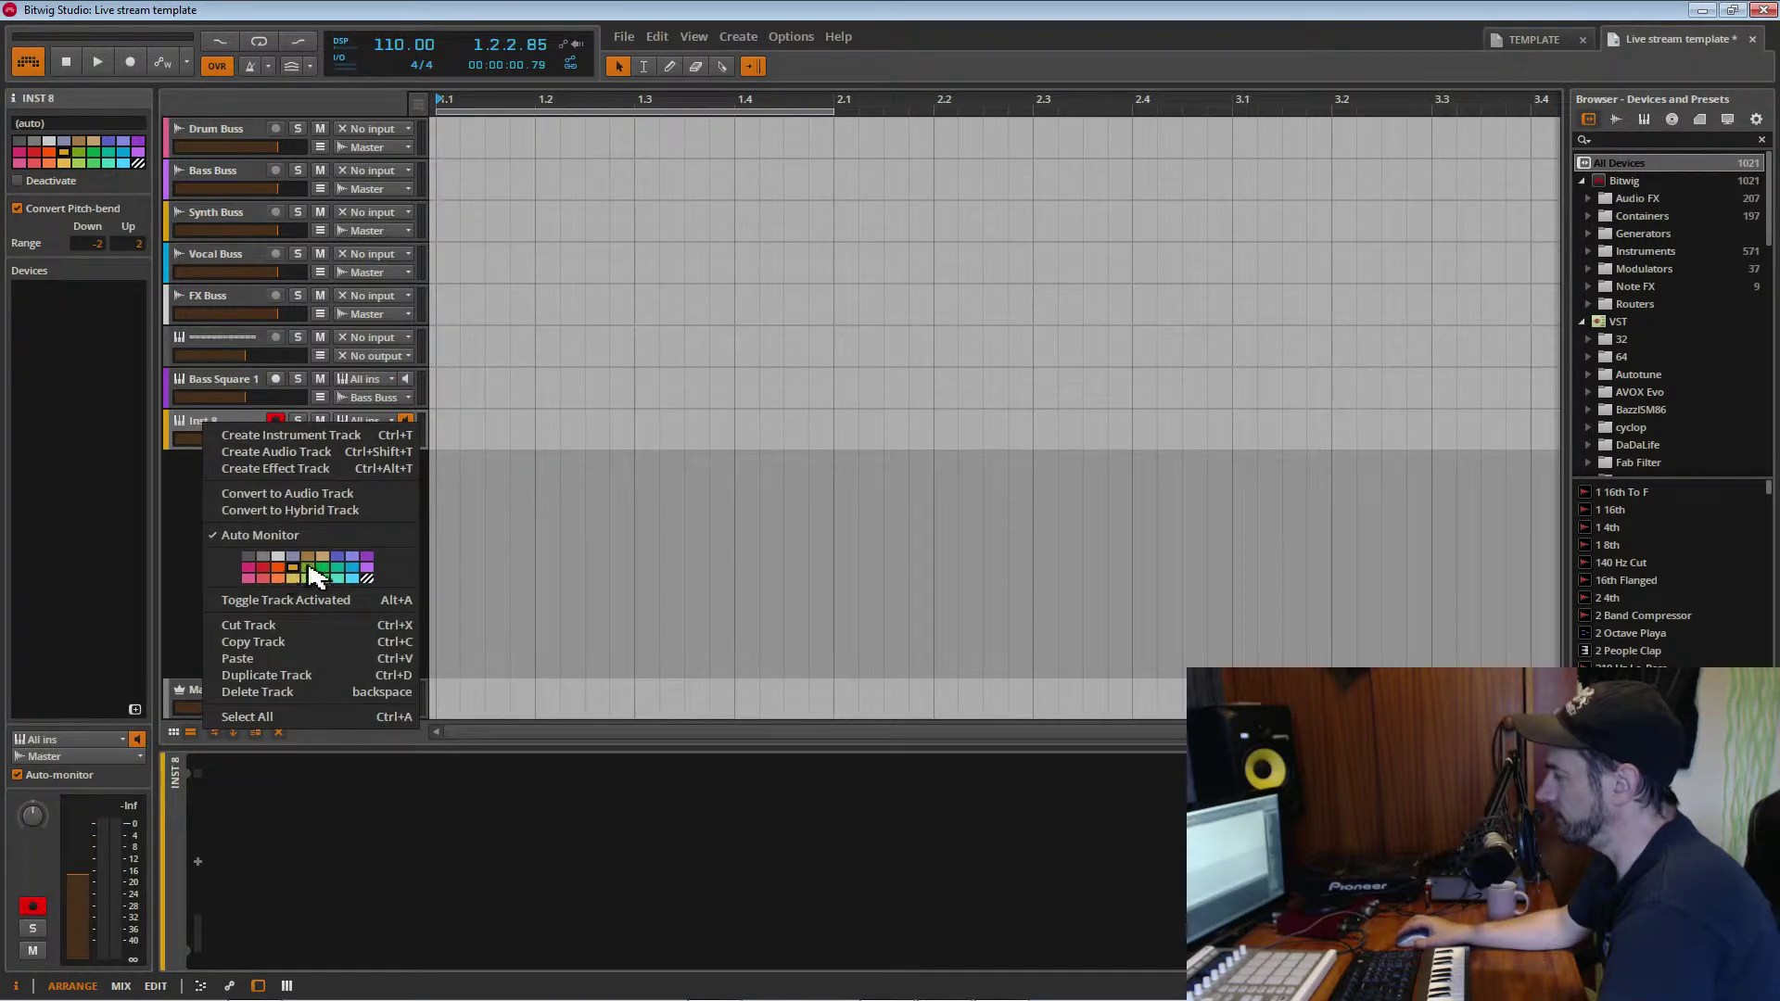
left_click(251, 578)
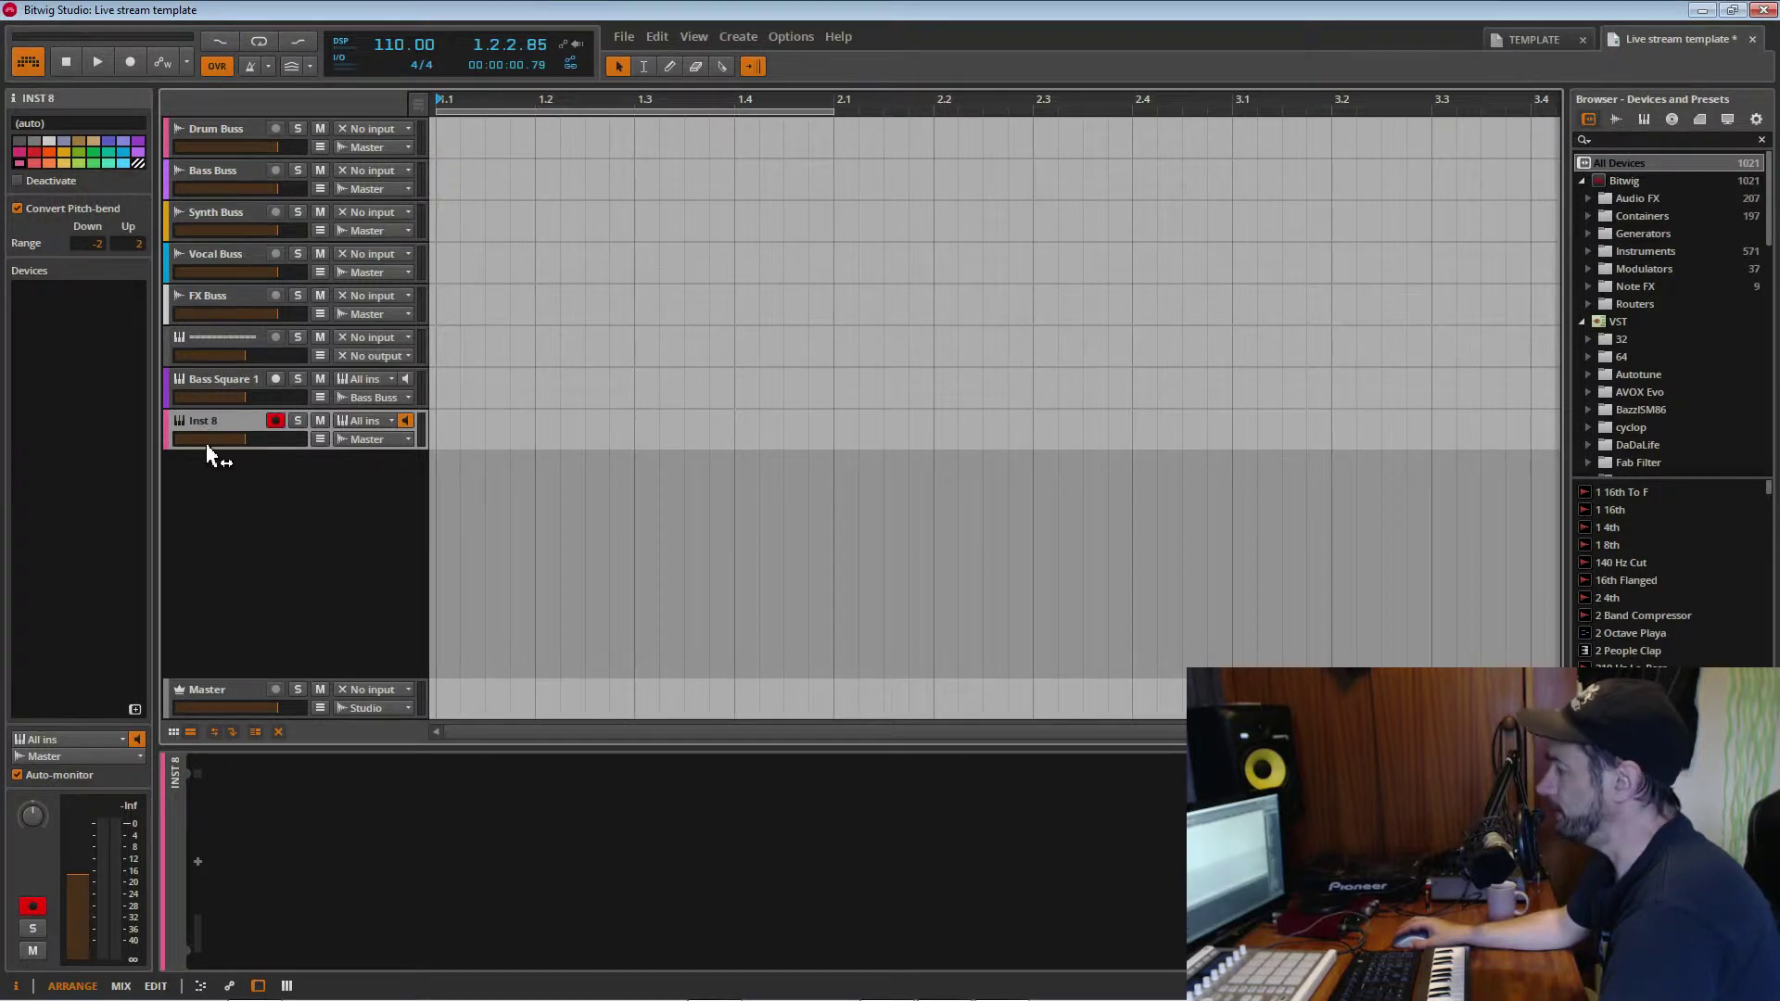
Add a Sampler to the new instrument track and turn its velocity sensitivity all the way down
left_click(197, 862)
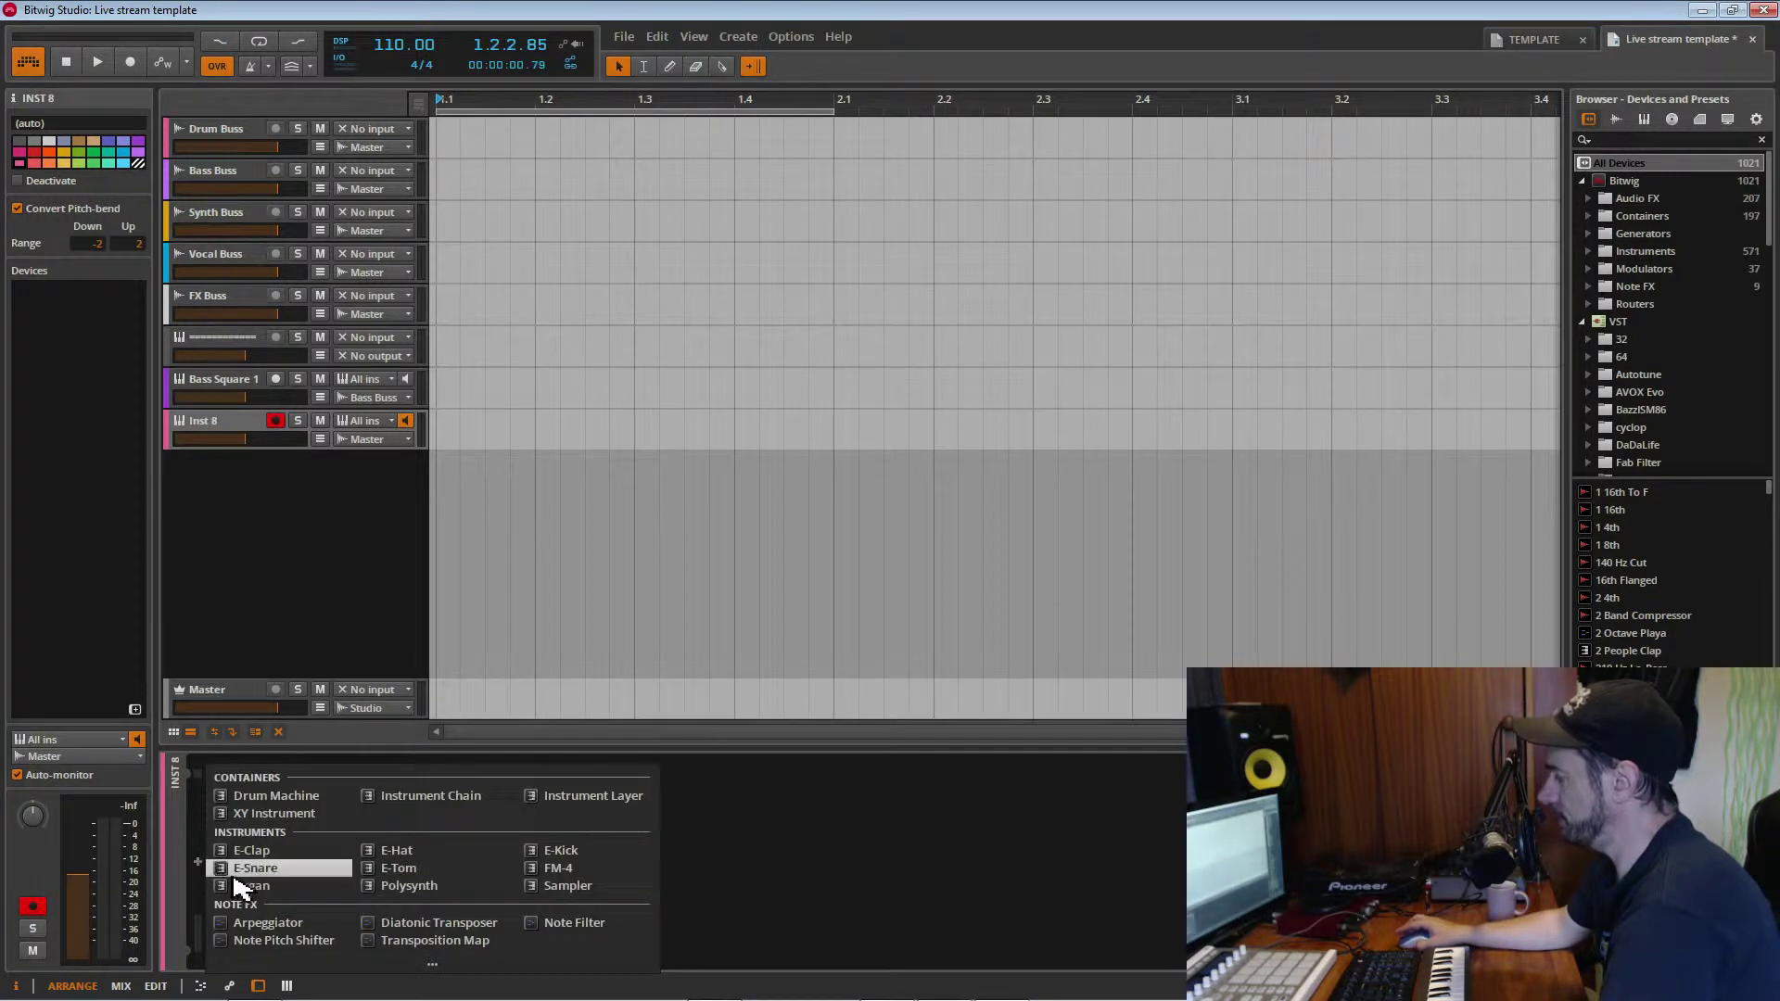
left_click(445, 966)
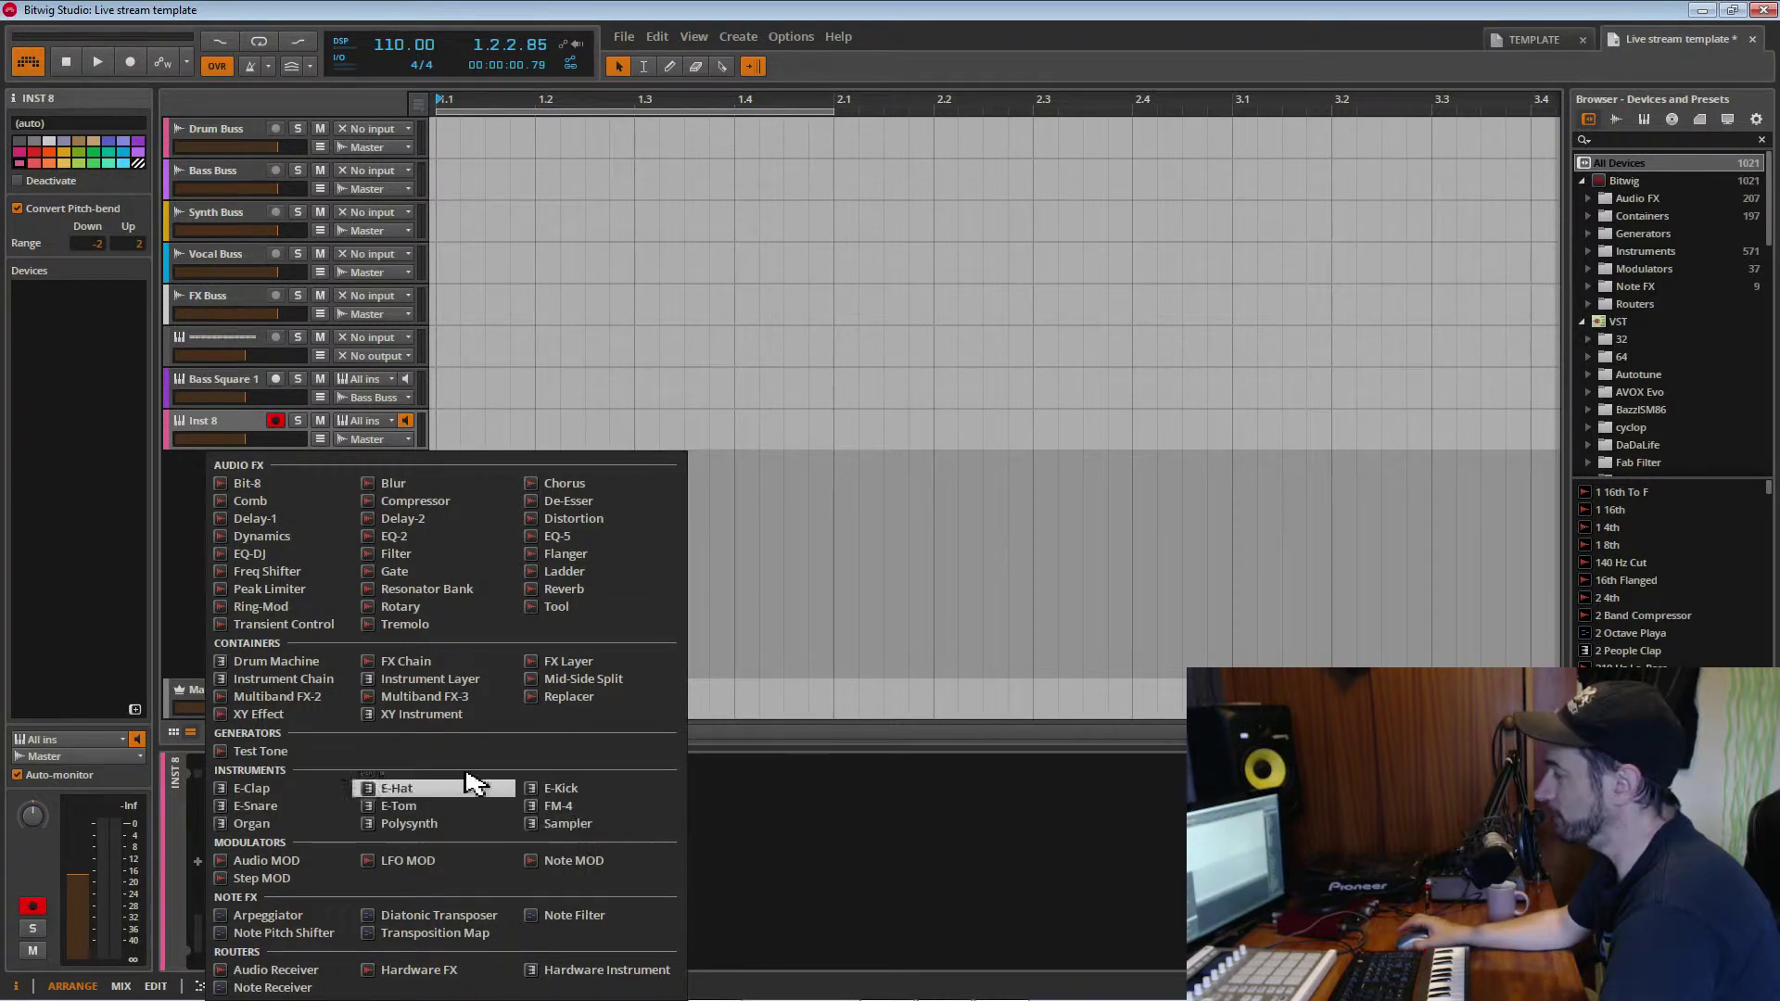
left_click(591, 824)
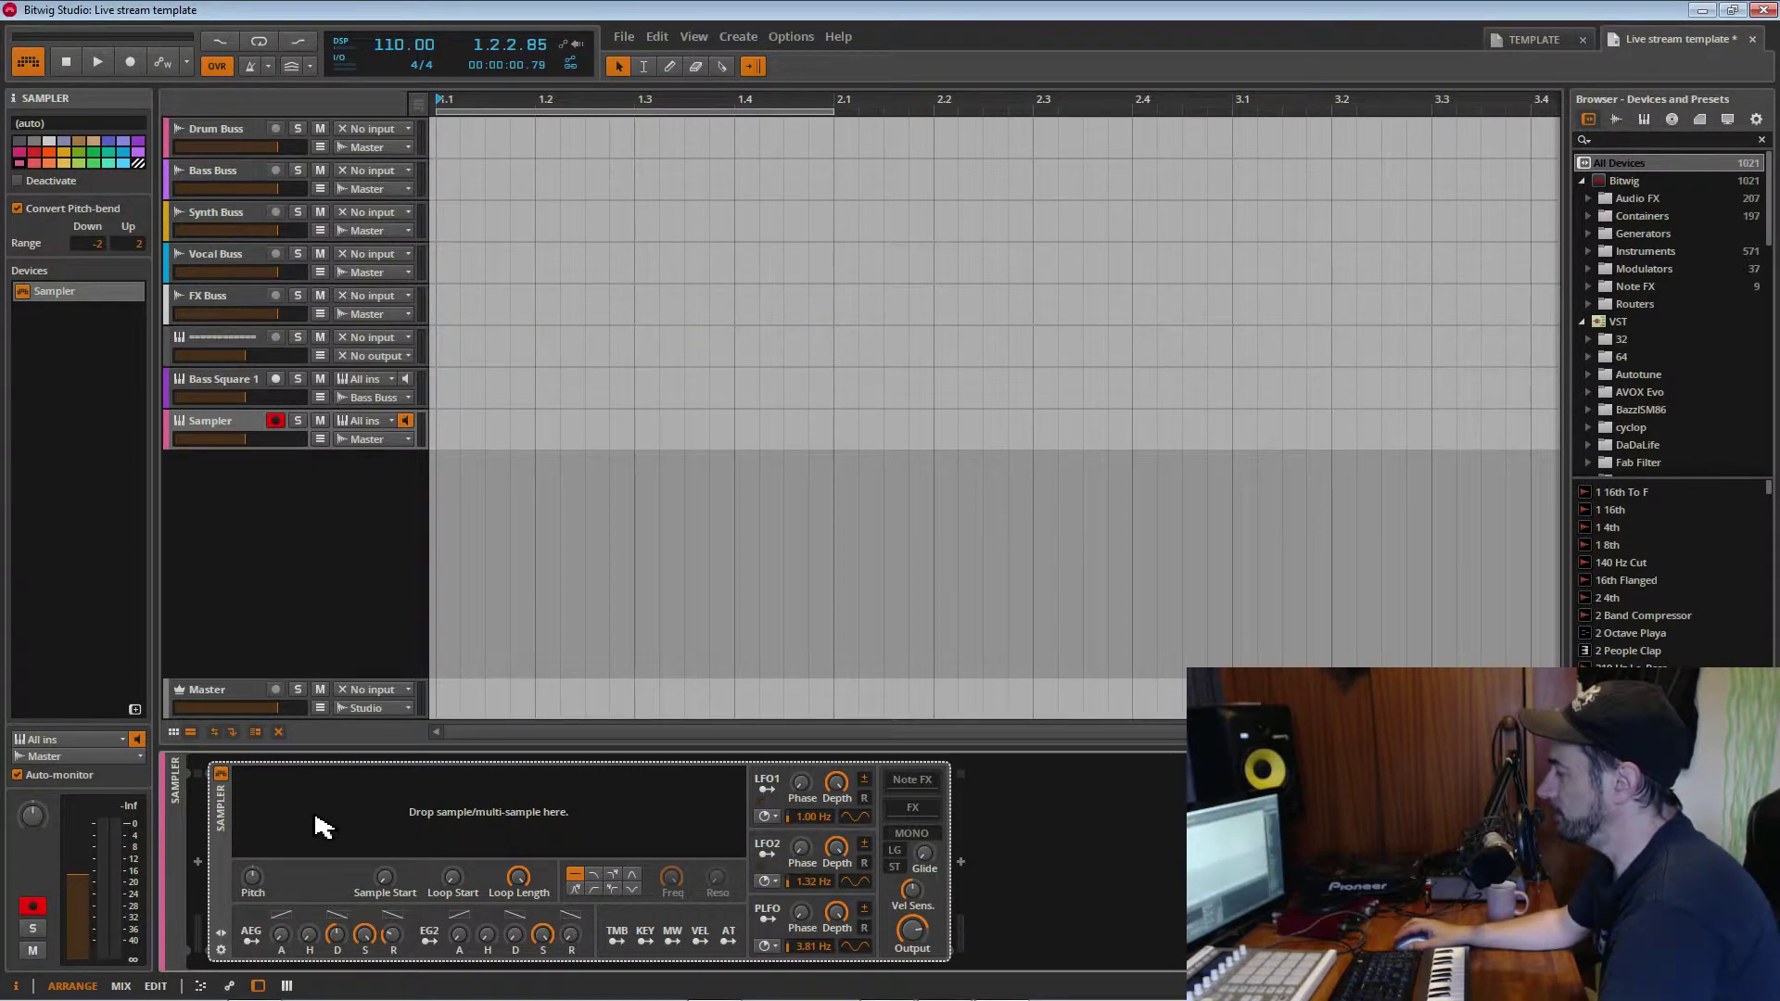
mouse_move(912, 889)
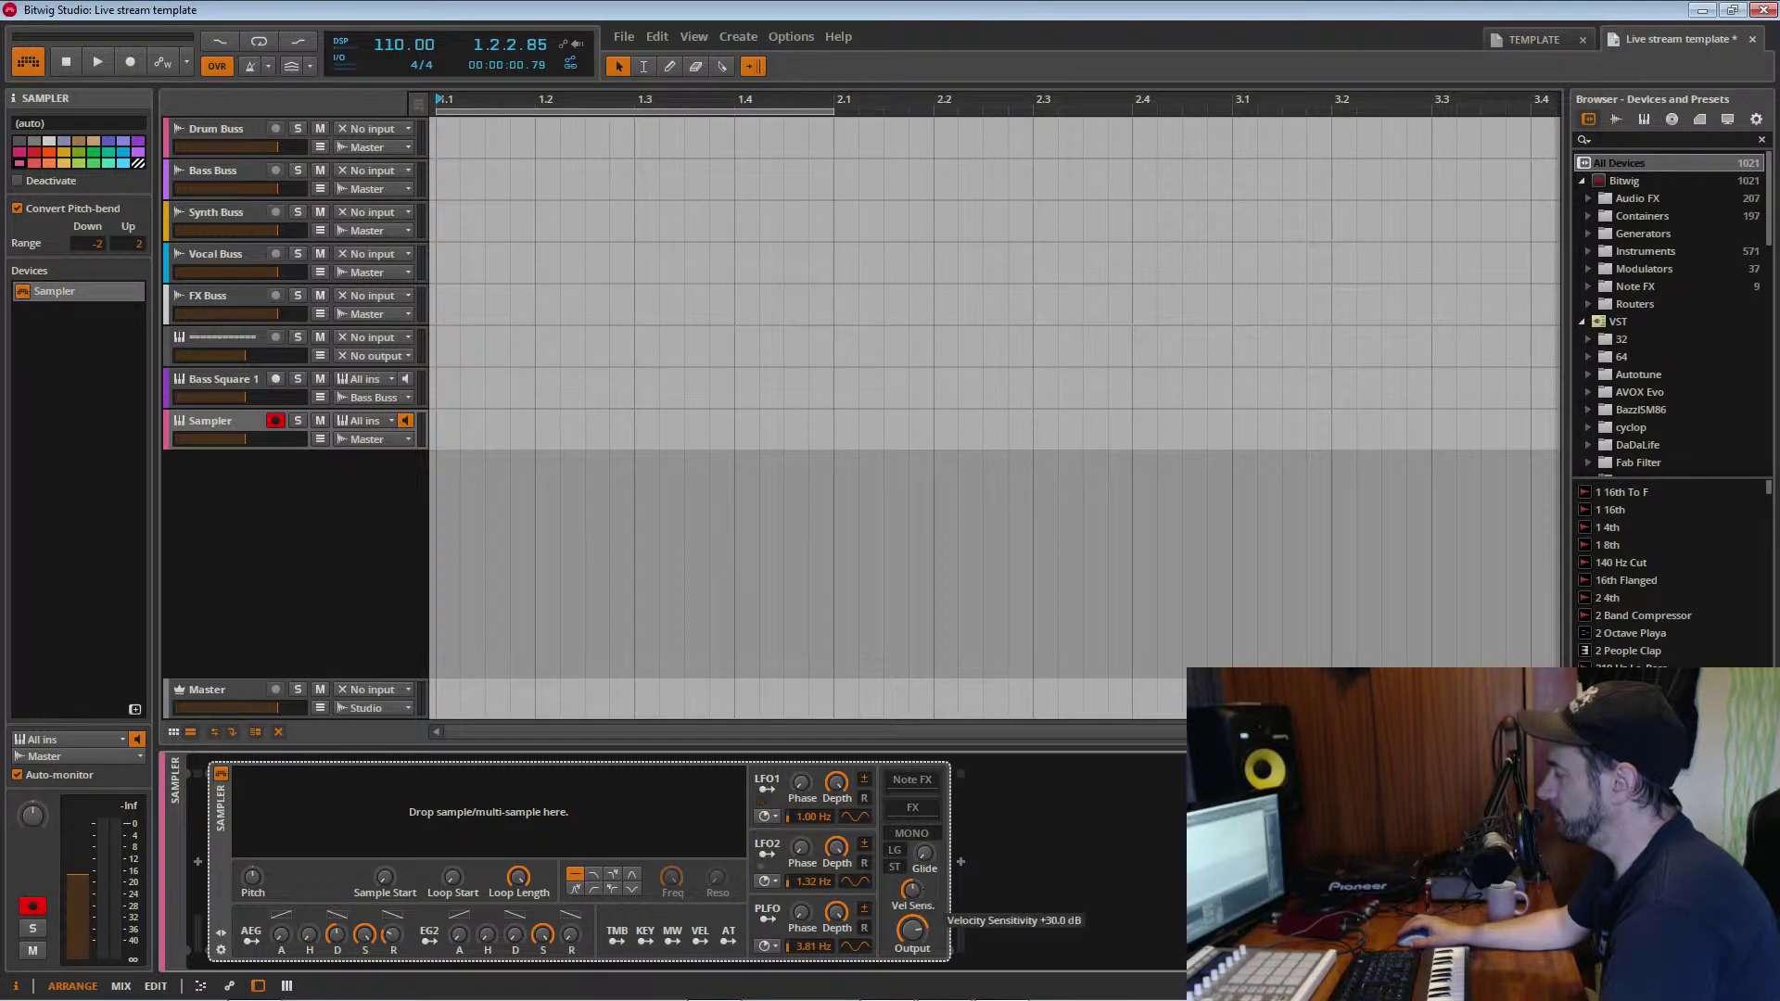
mouse_move(911, 889)
left_mouse_down()
mouse_move(911, 860)
mouse_move(911, 916)
left_mouse_up()
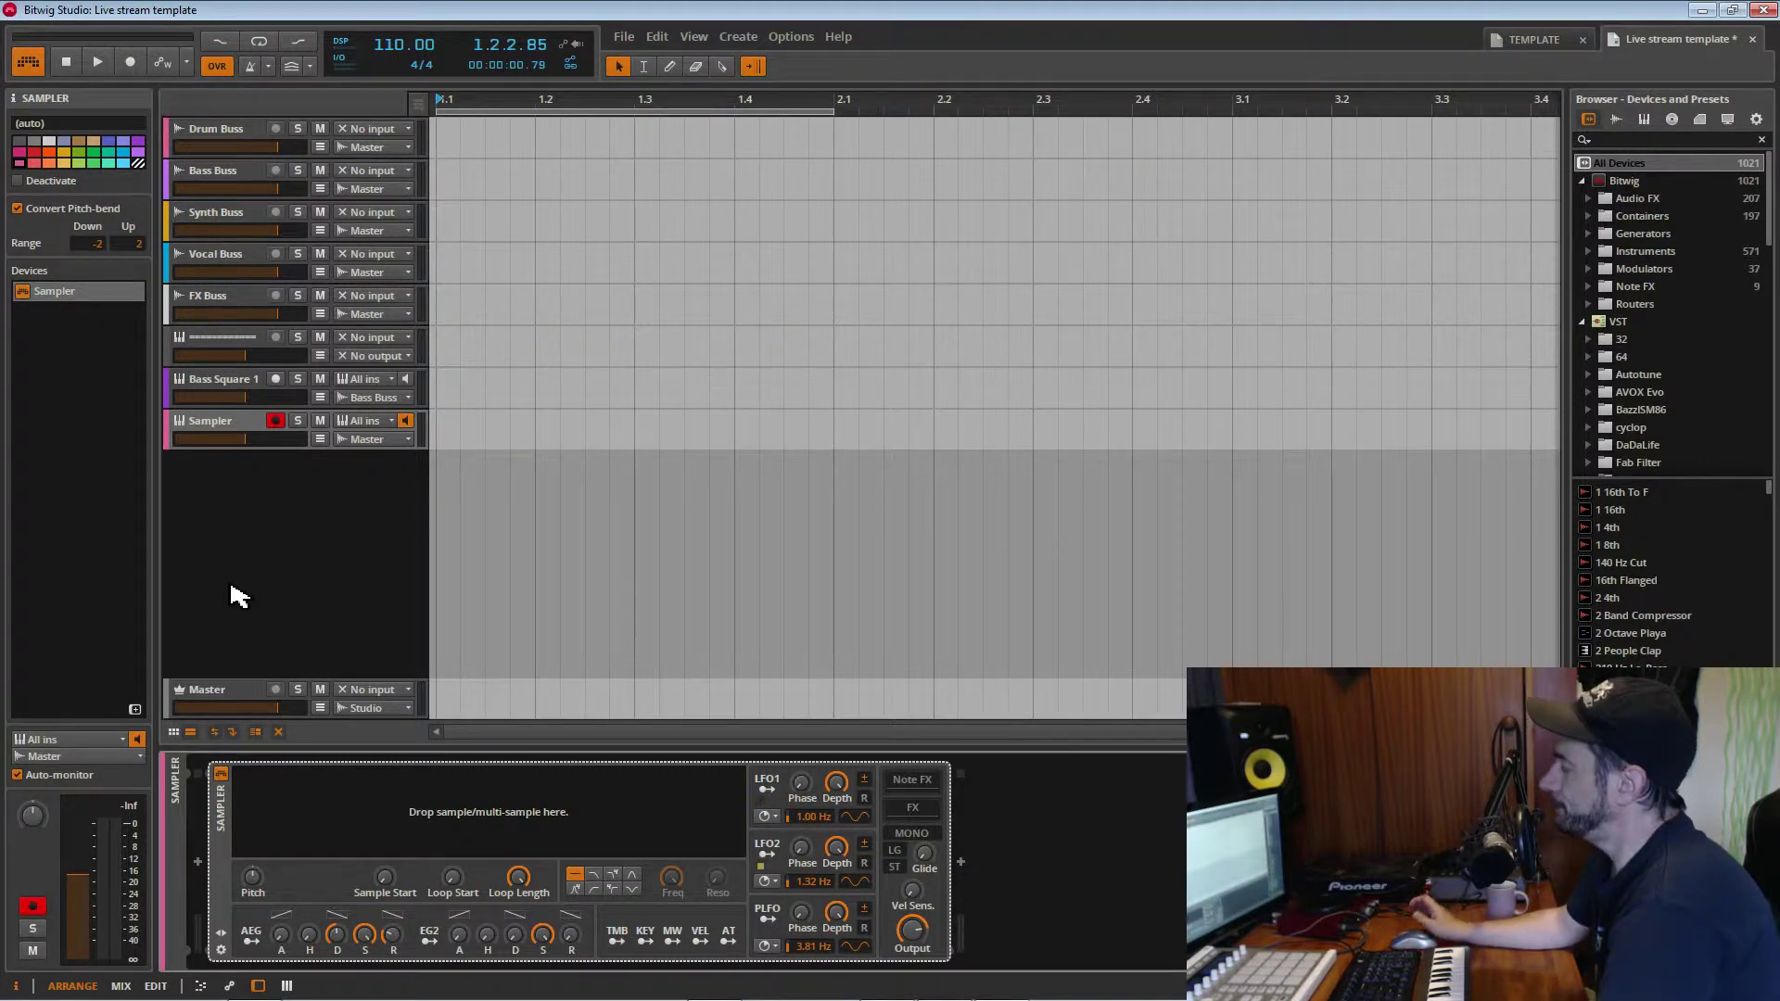
Rename the Sampler track as Ghost
right_click(205, 432)
left_click(212, 432)
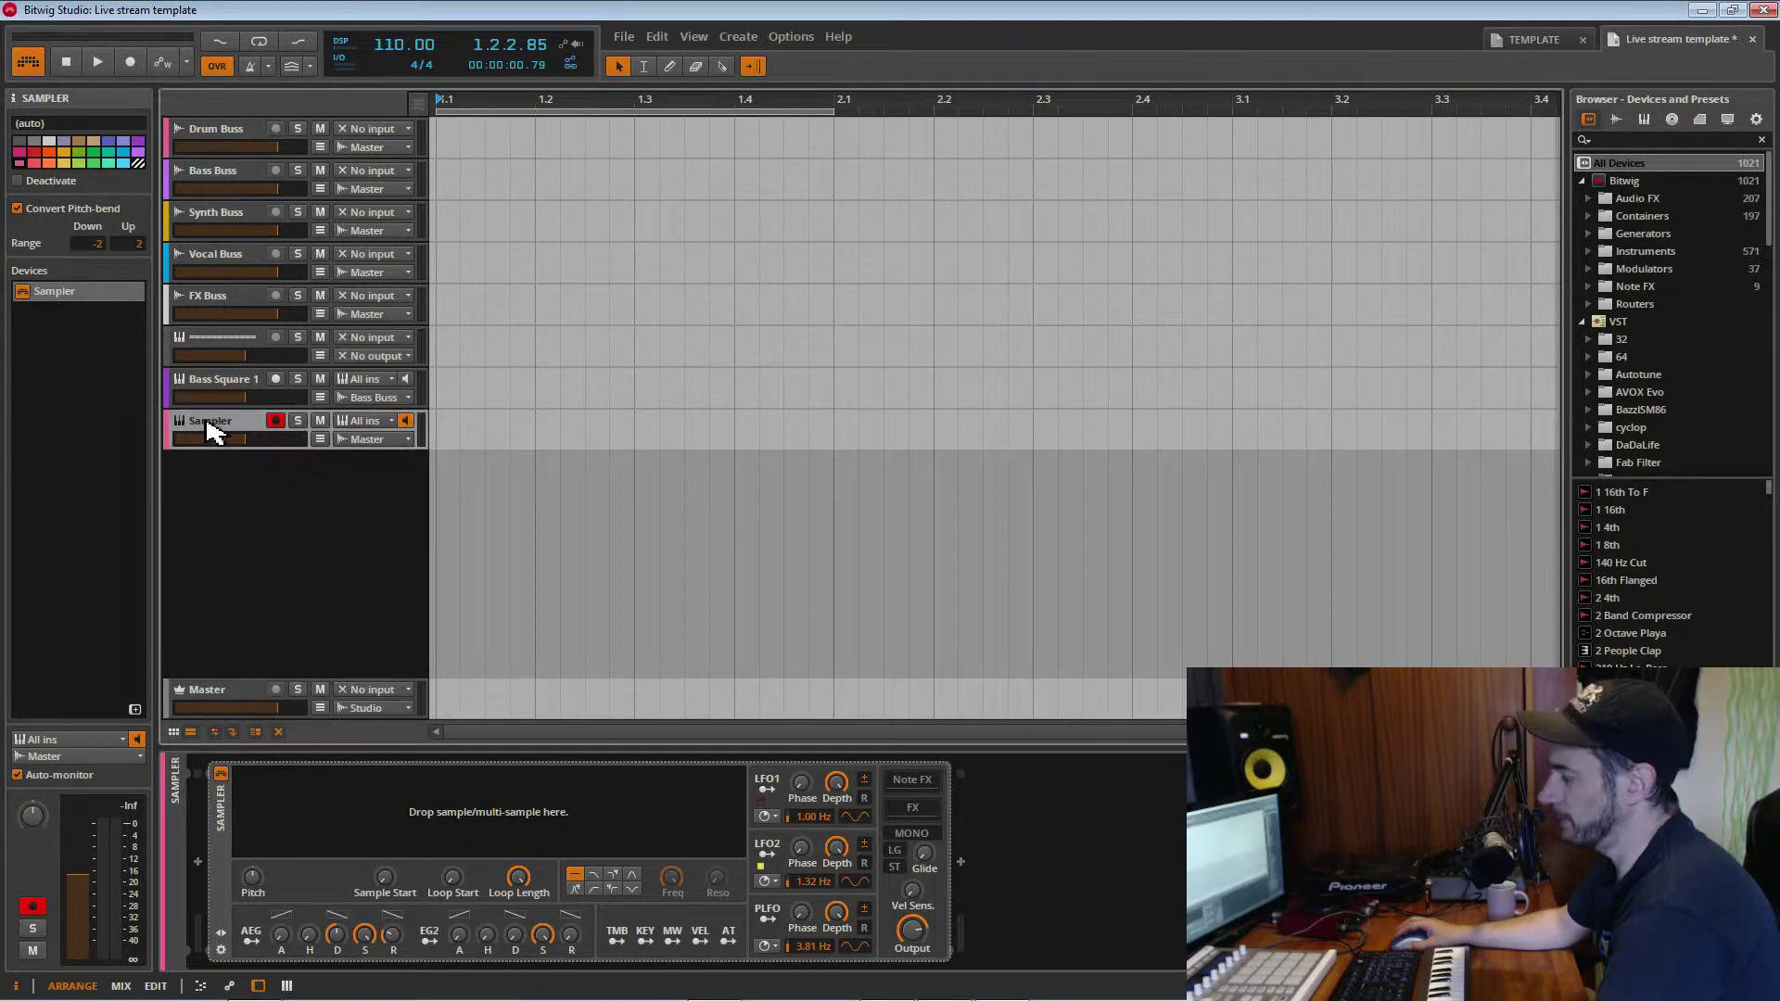
double_click(208, 423)
key("BackSpace")
type("Ghost")
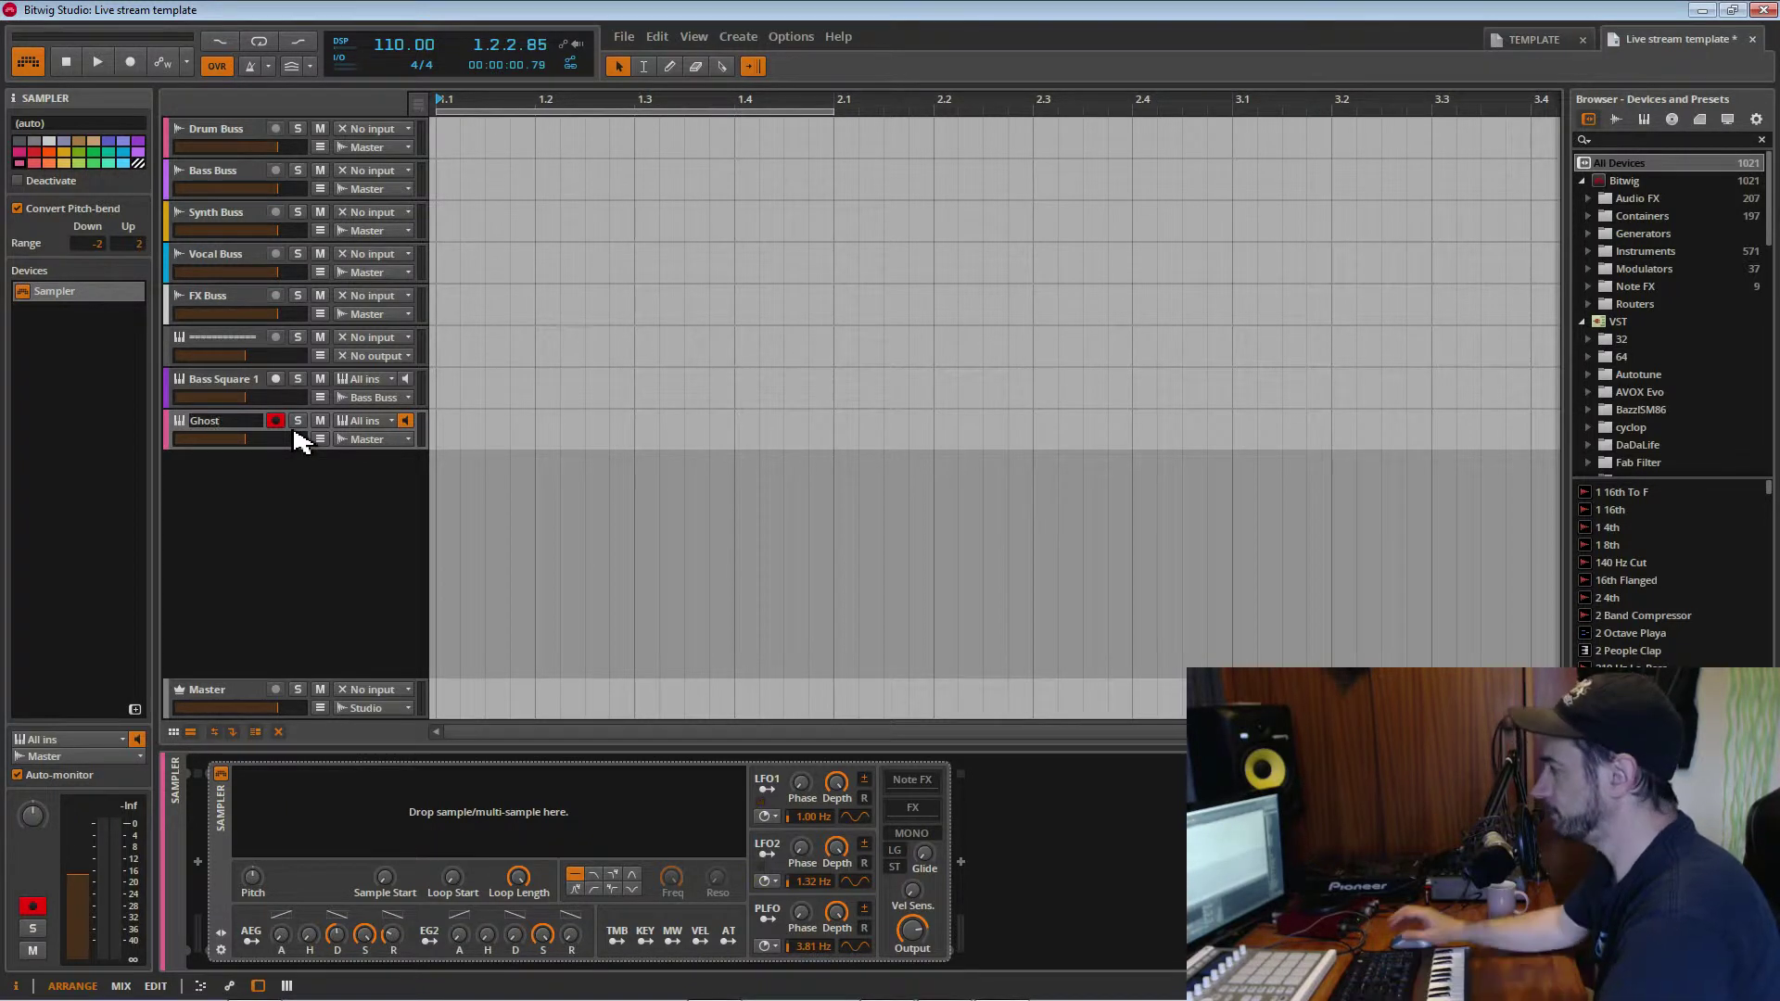
key("Return")
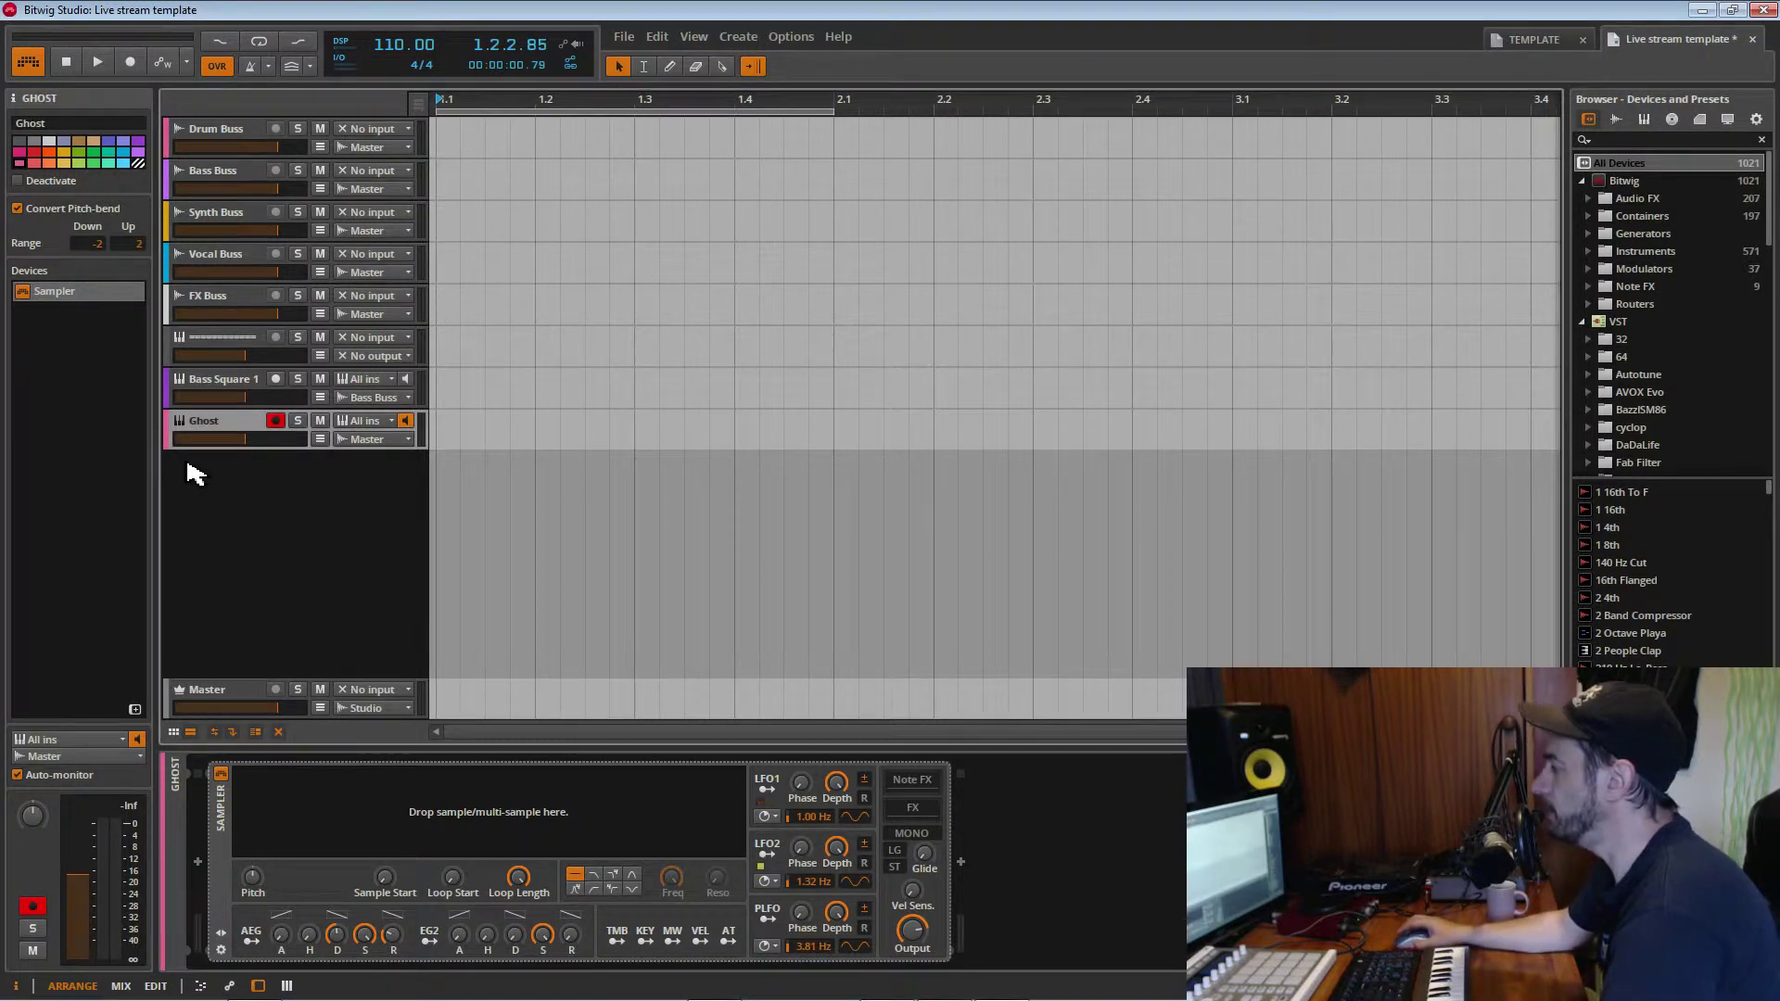
Route the Ghost track to No output and set its volume to 0 dB
left_click(380, 442)
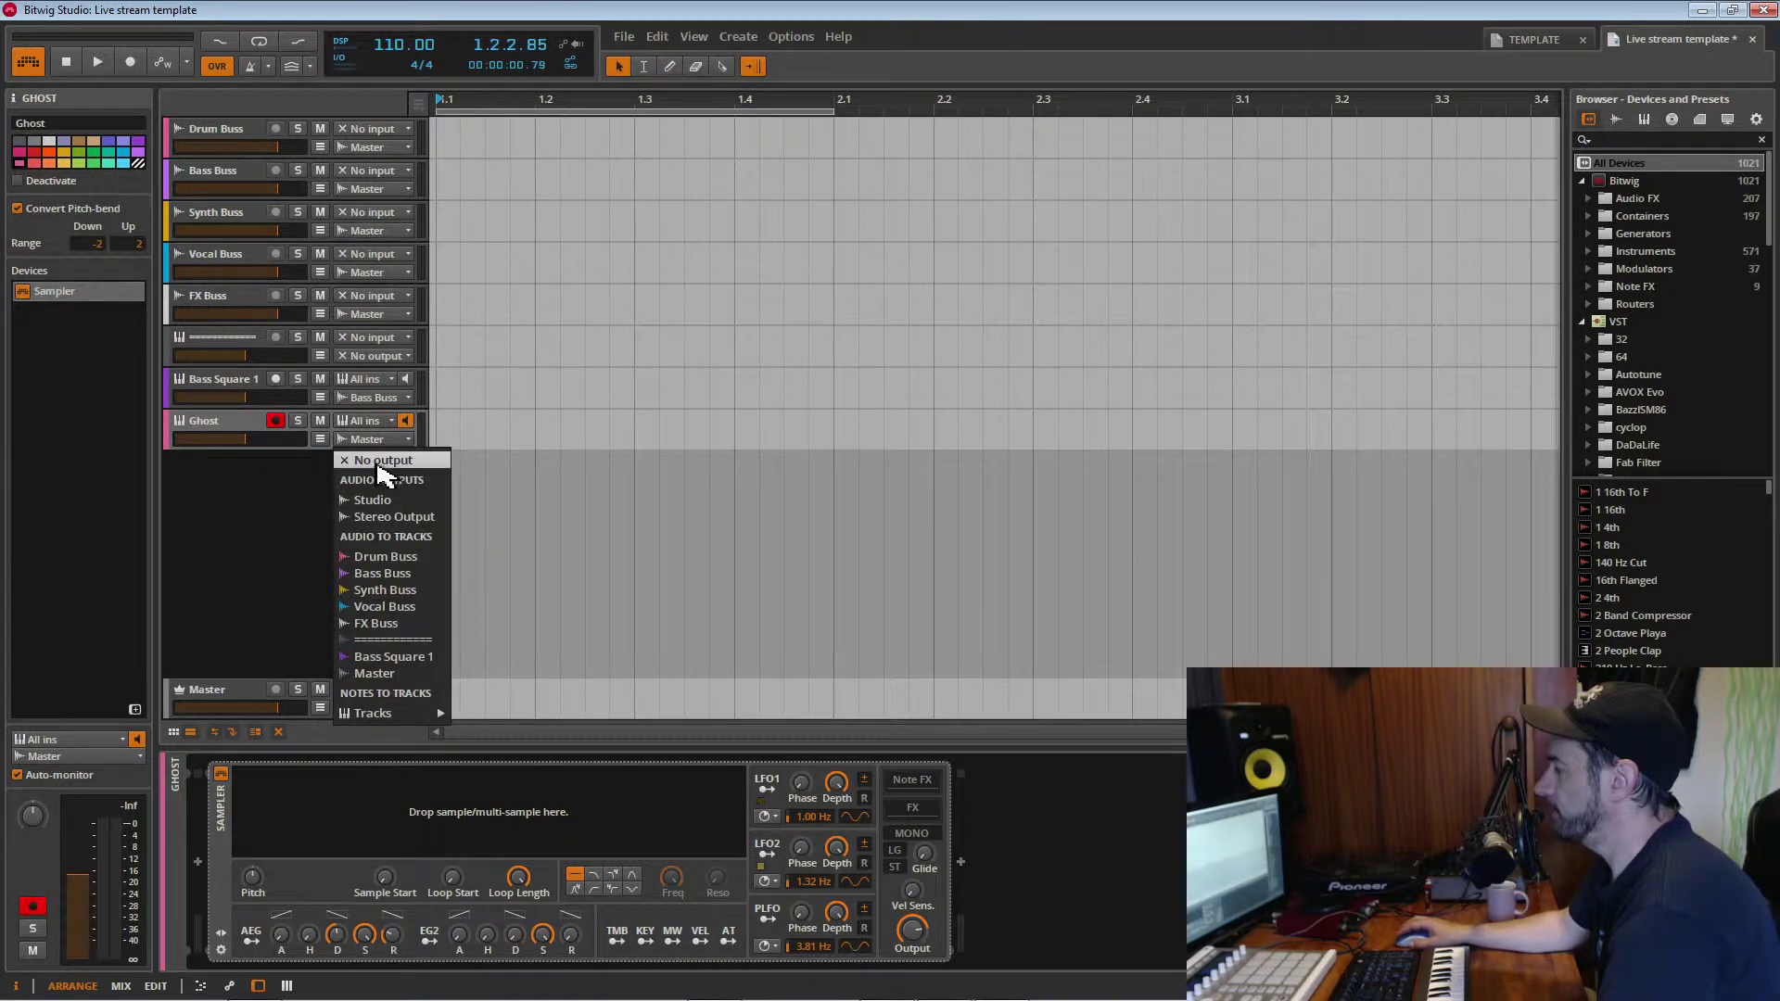
left_click(382, 461)
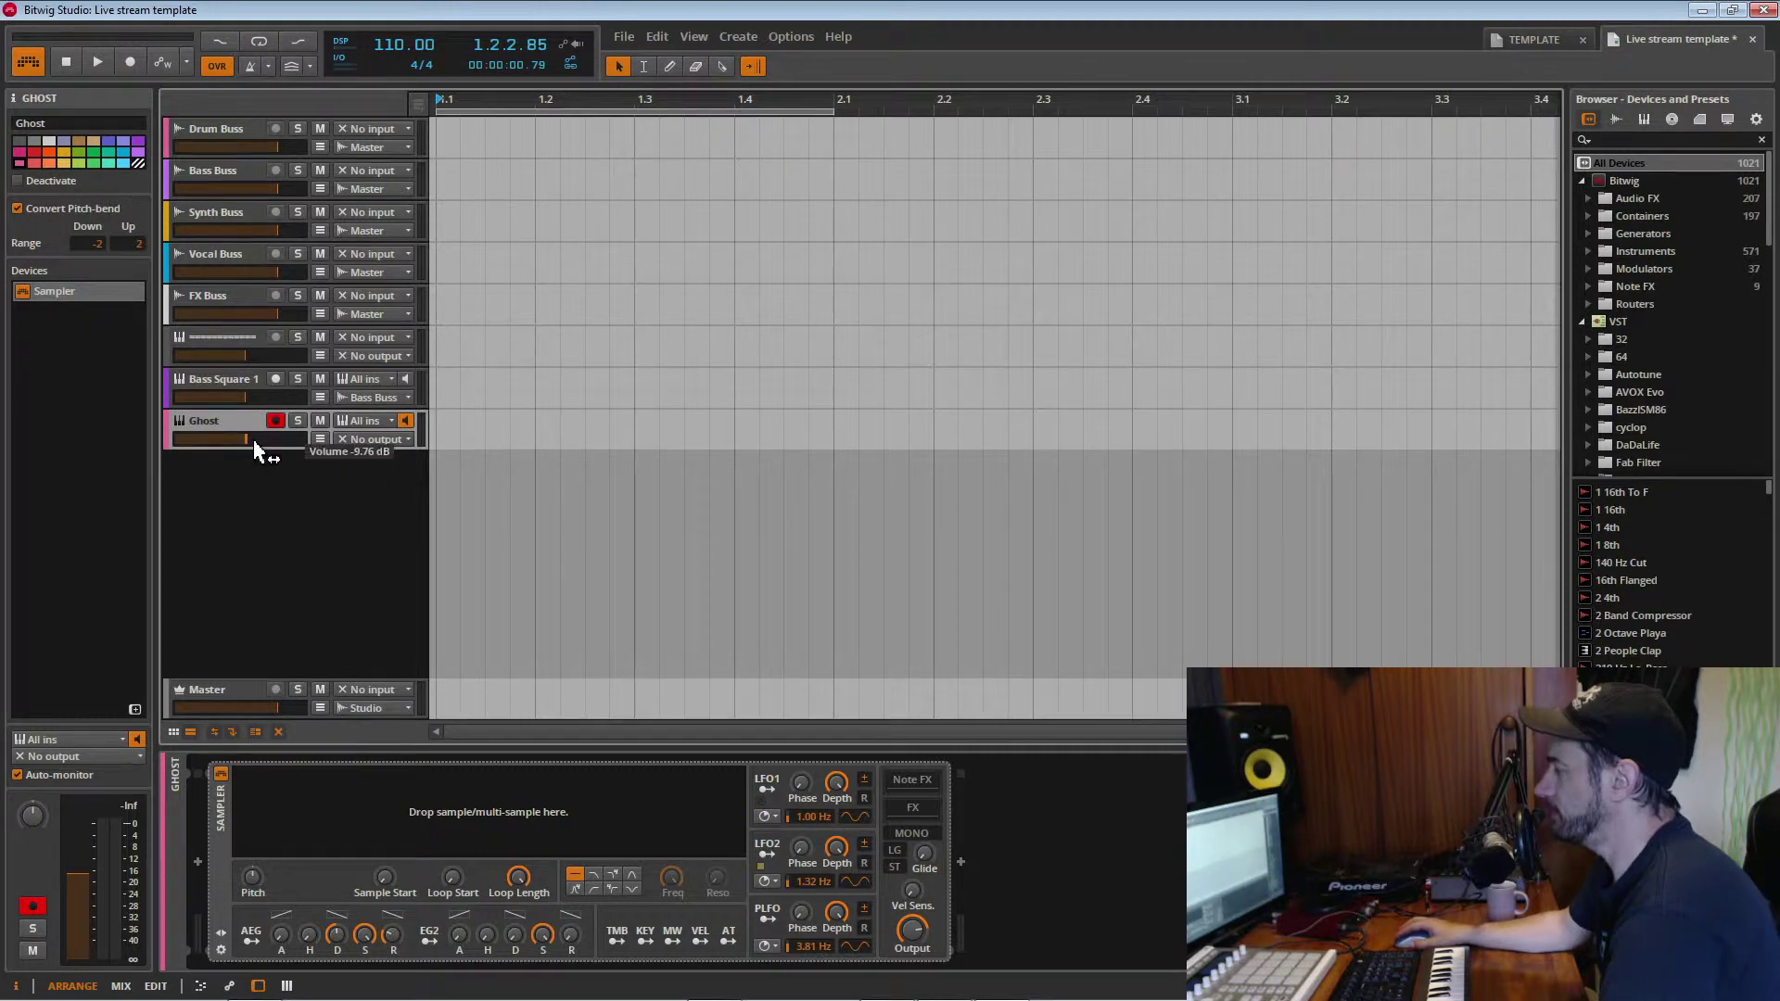
left_click_drag(245, 440, 280, 443)
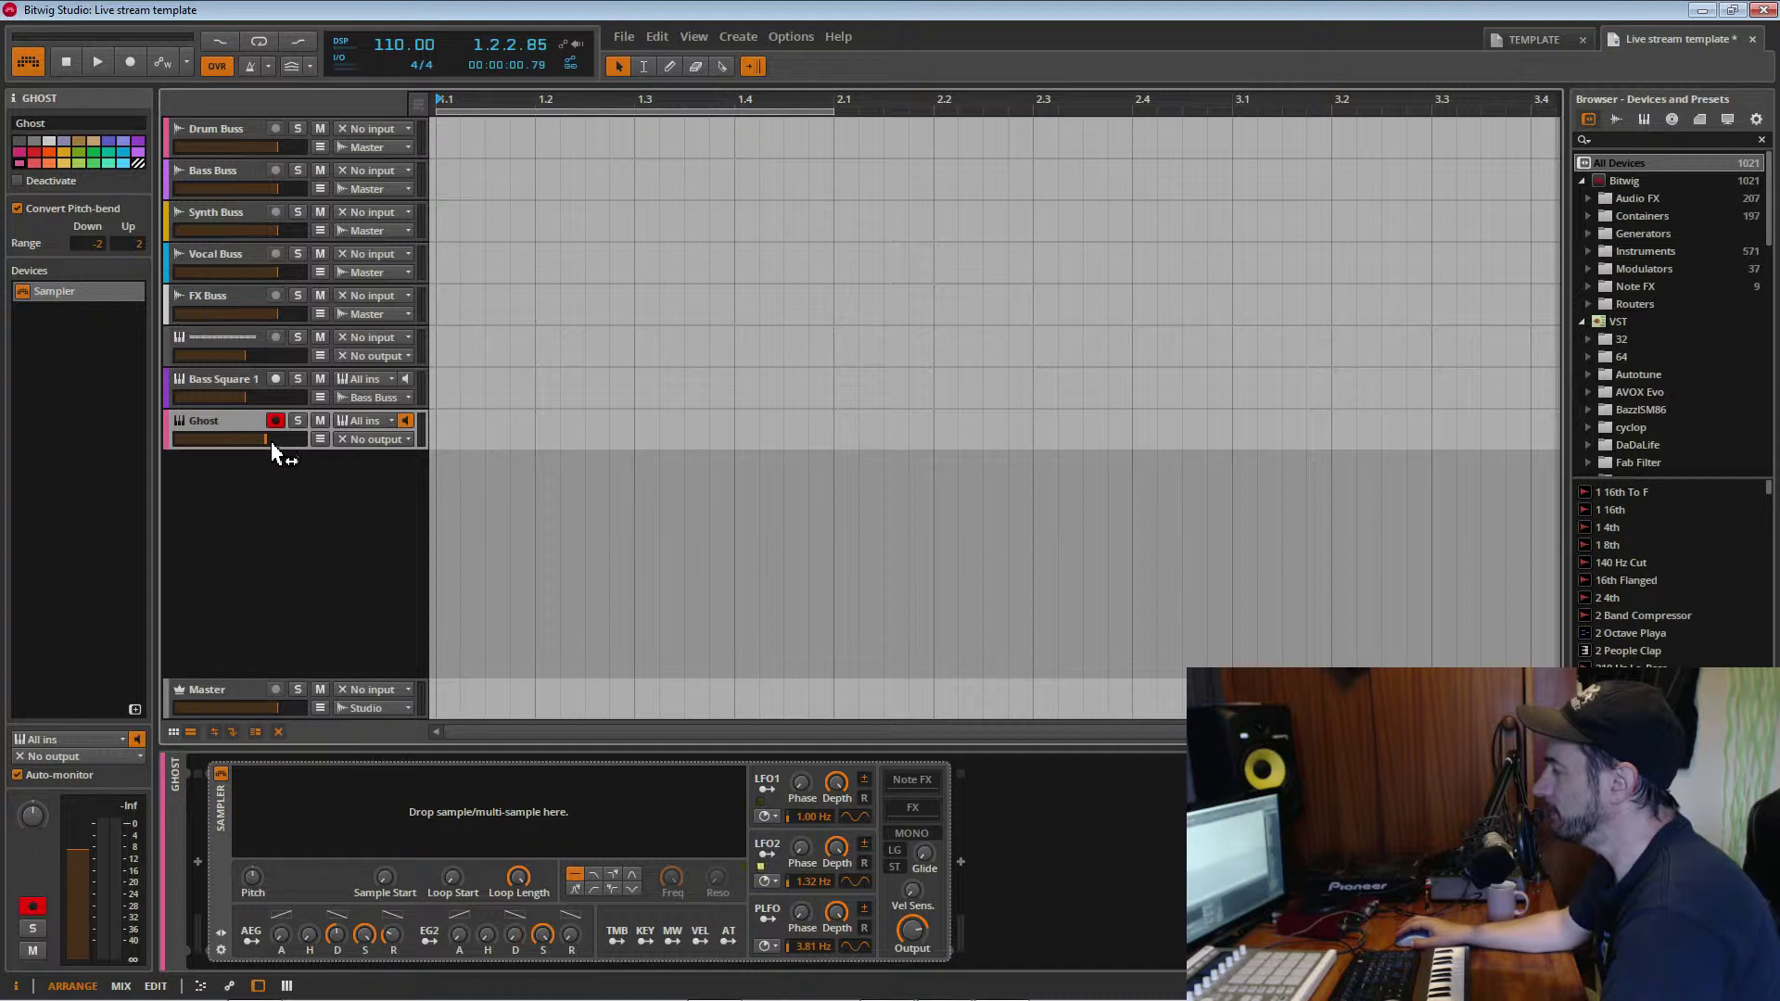
double_click(258, 441)
type("0")
key("Return")
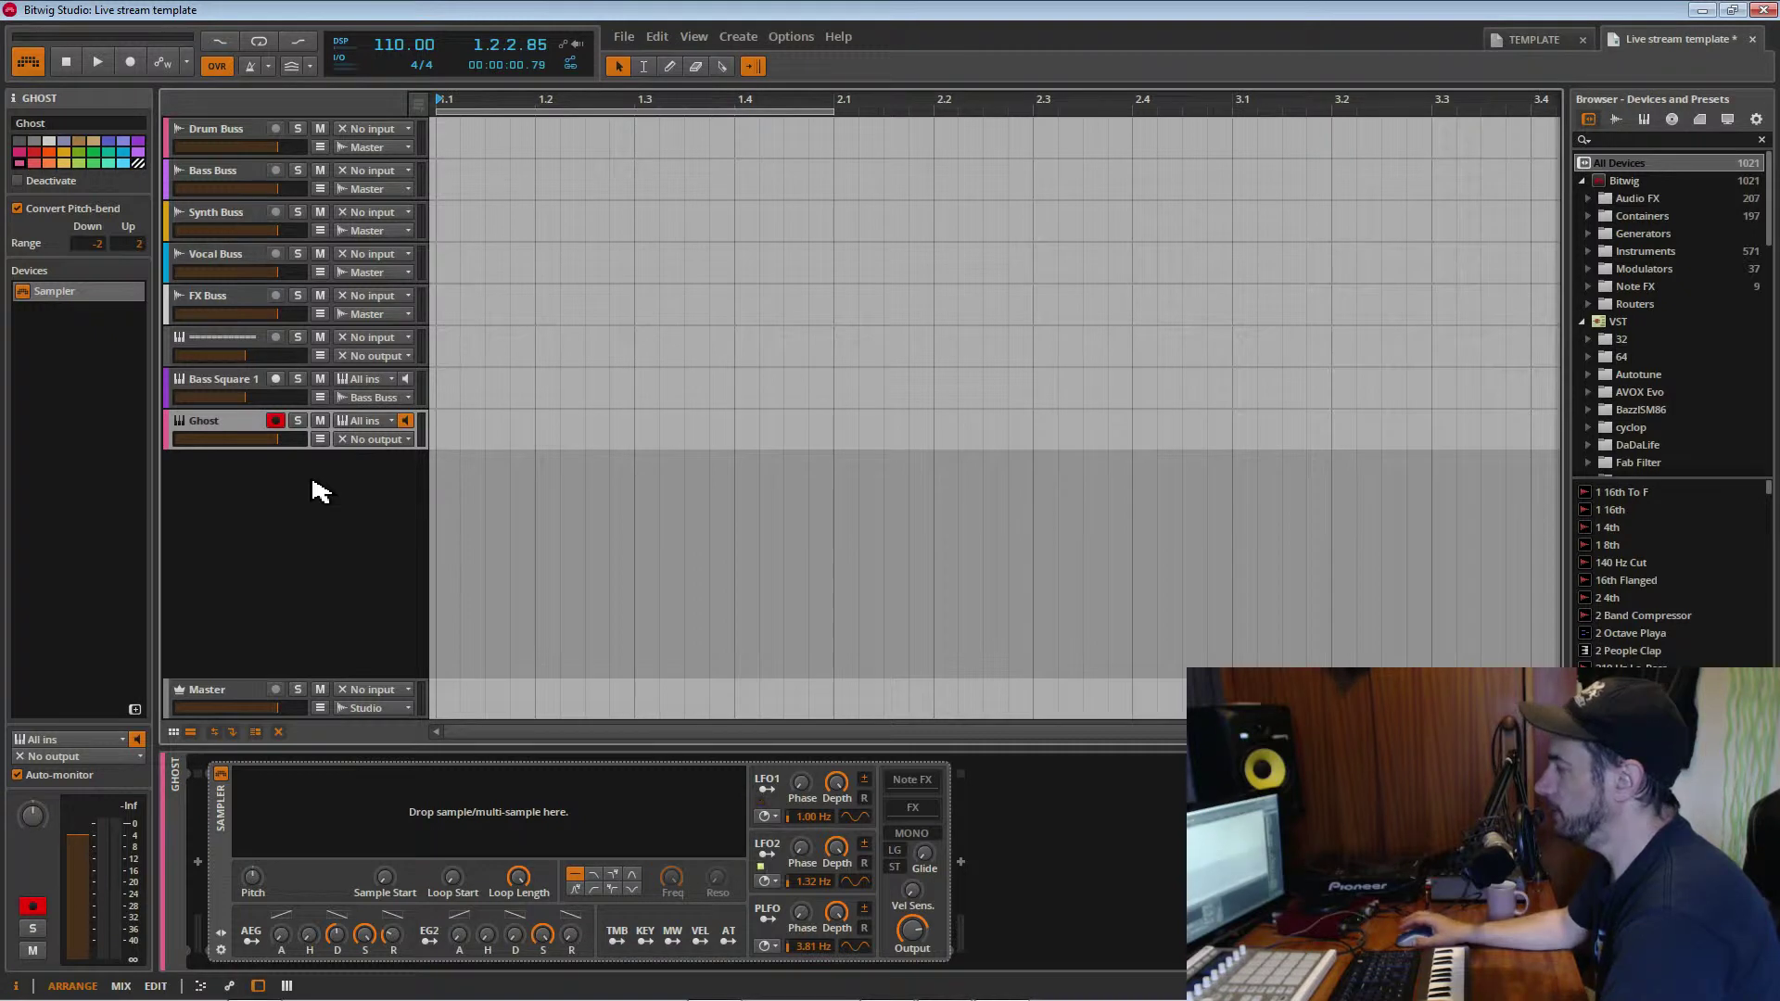
Save the project under the new name Live stream Ghost Kick in the Projects folder
left_click(623, 37)
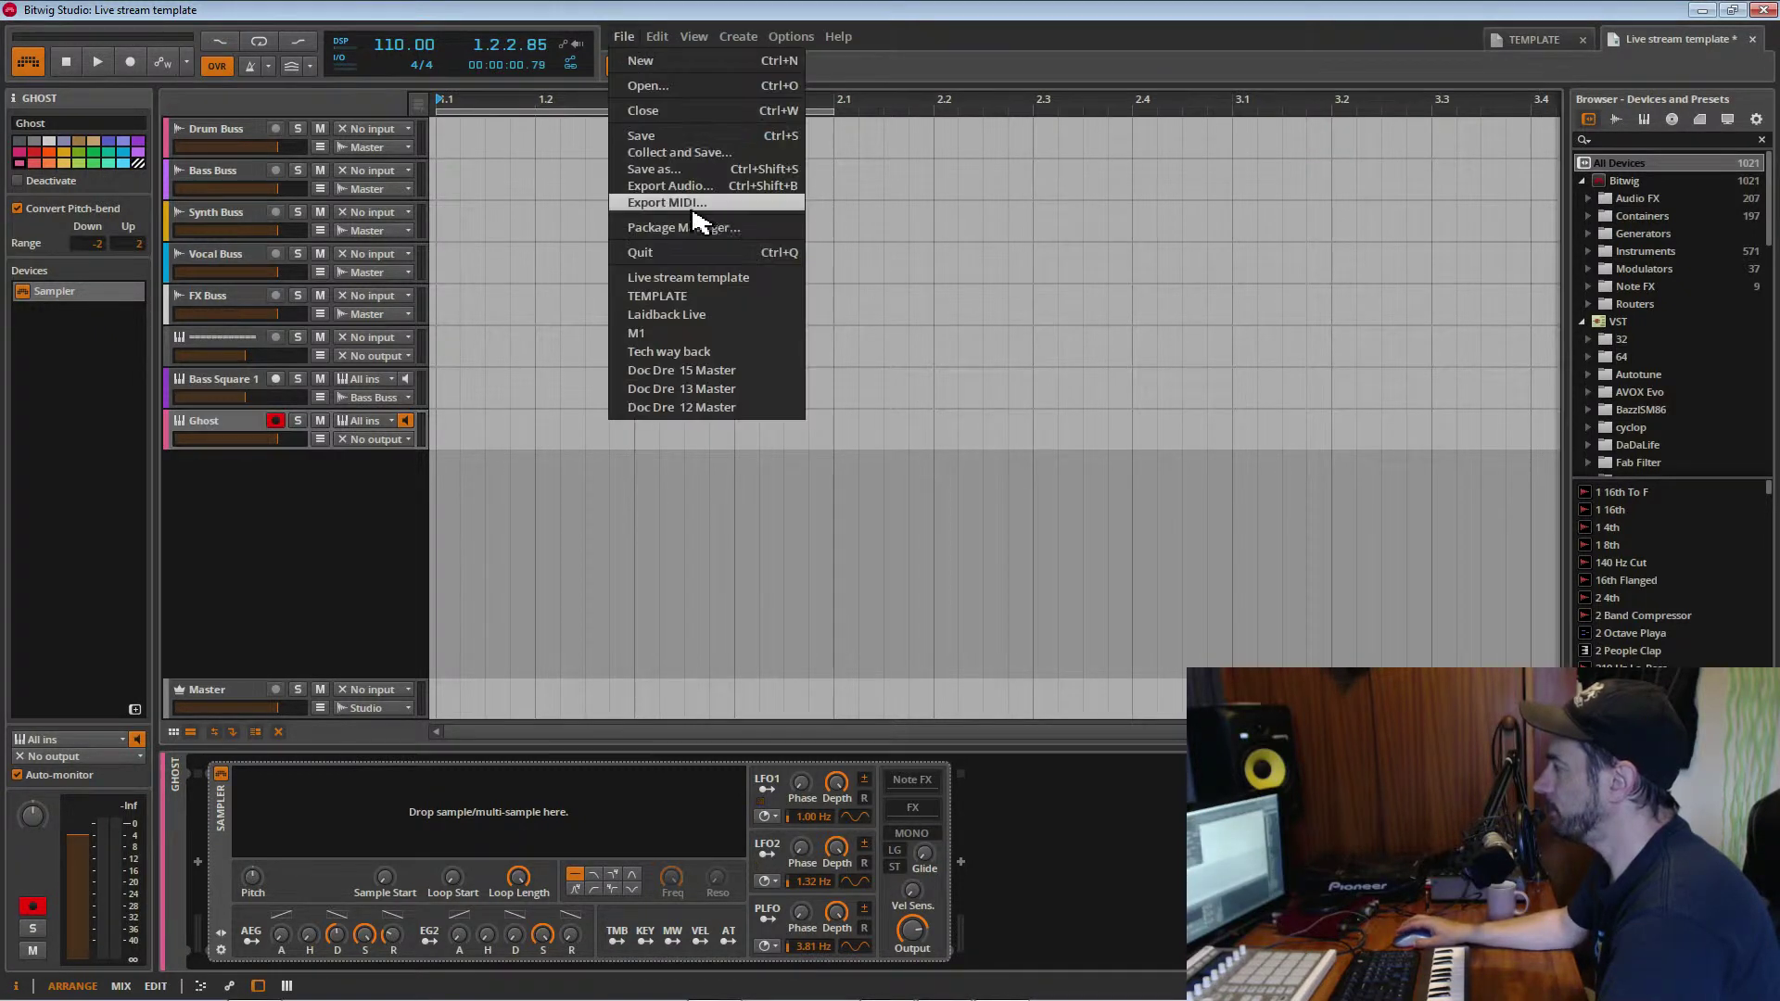
left_click(672, 170)
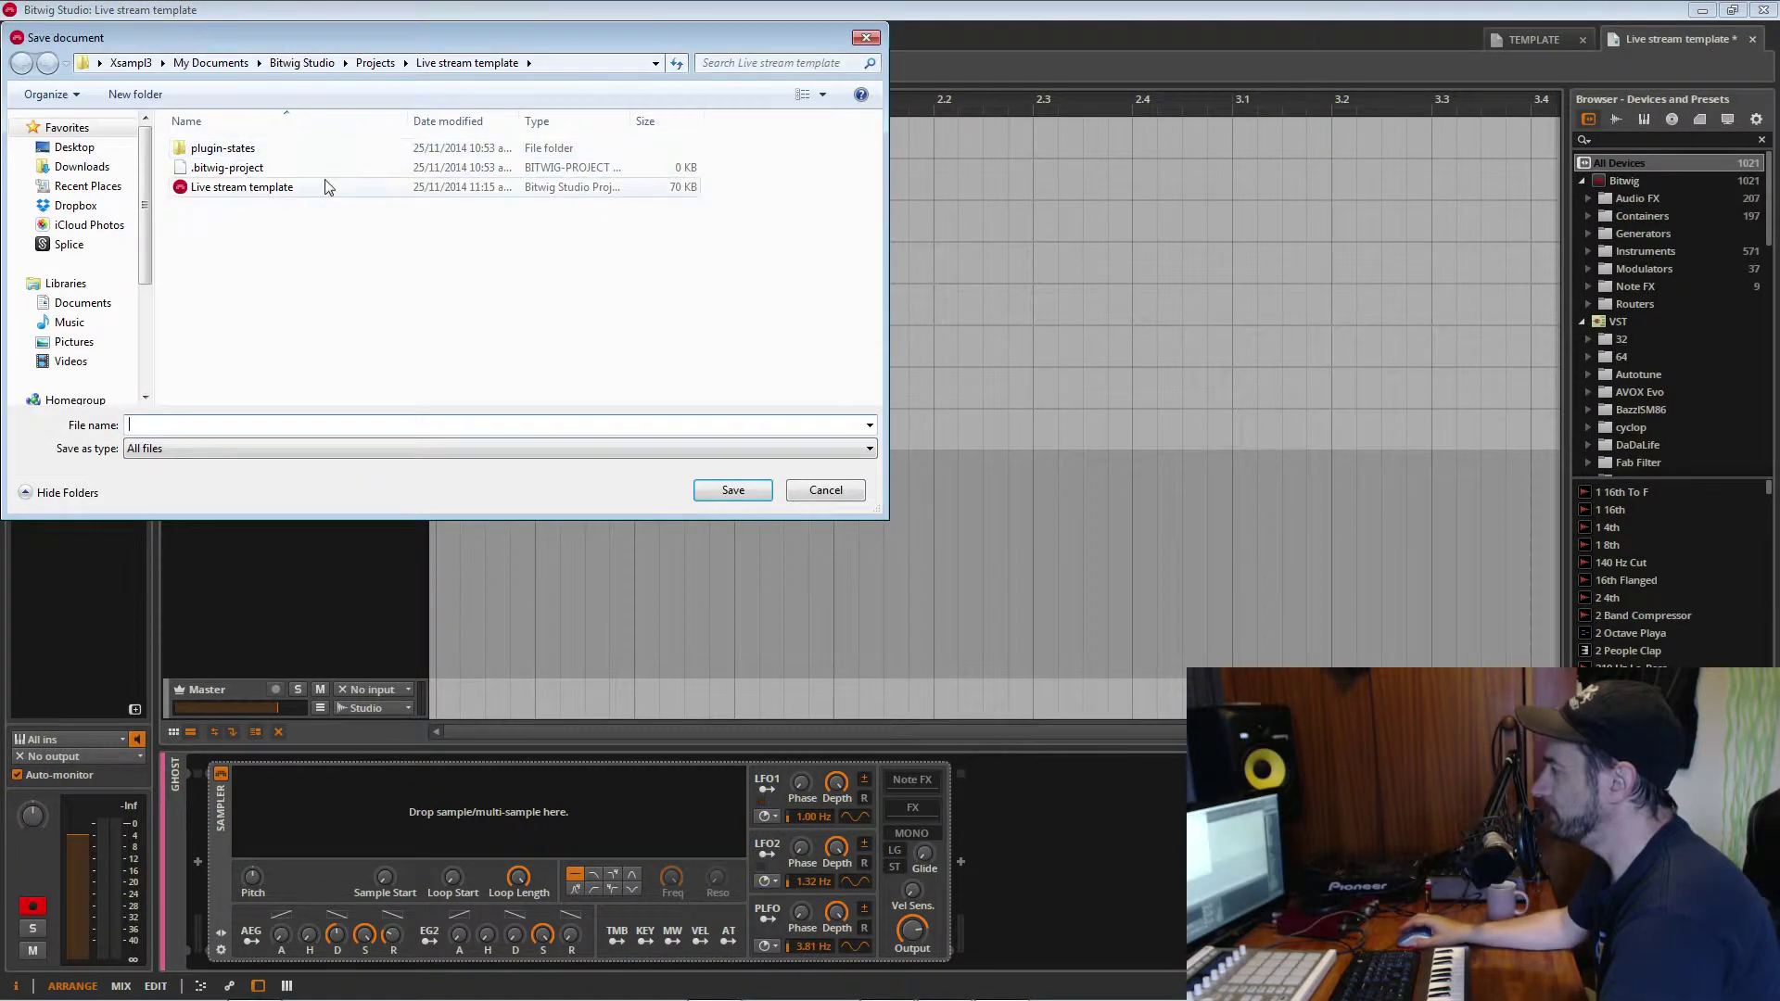
left_click(375, 63)
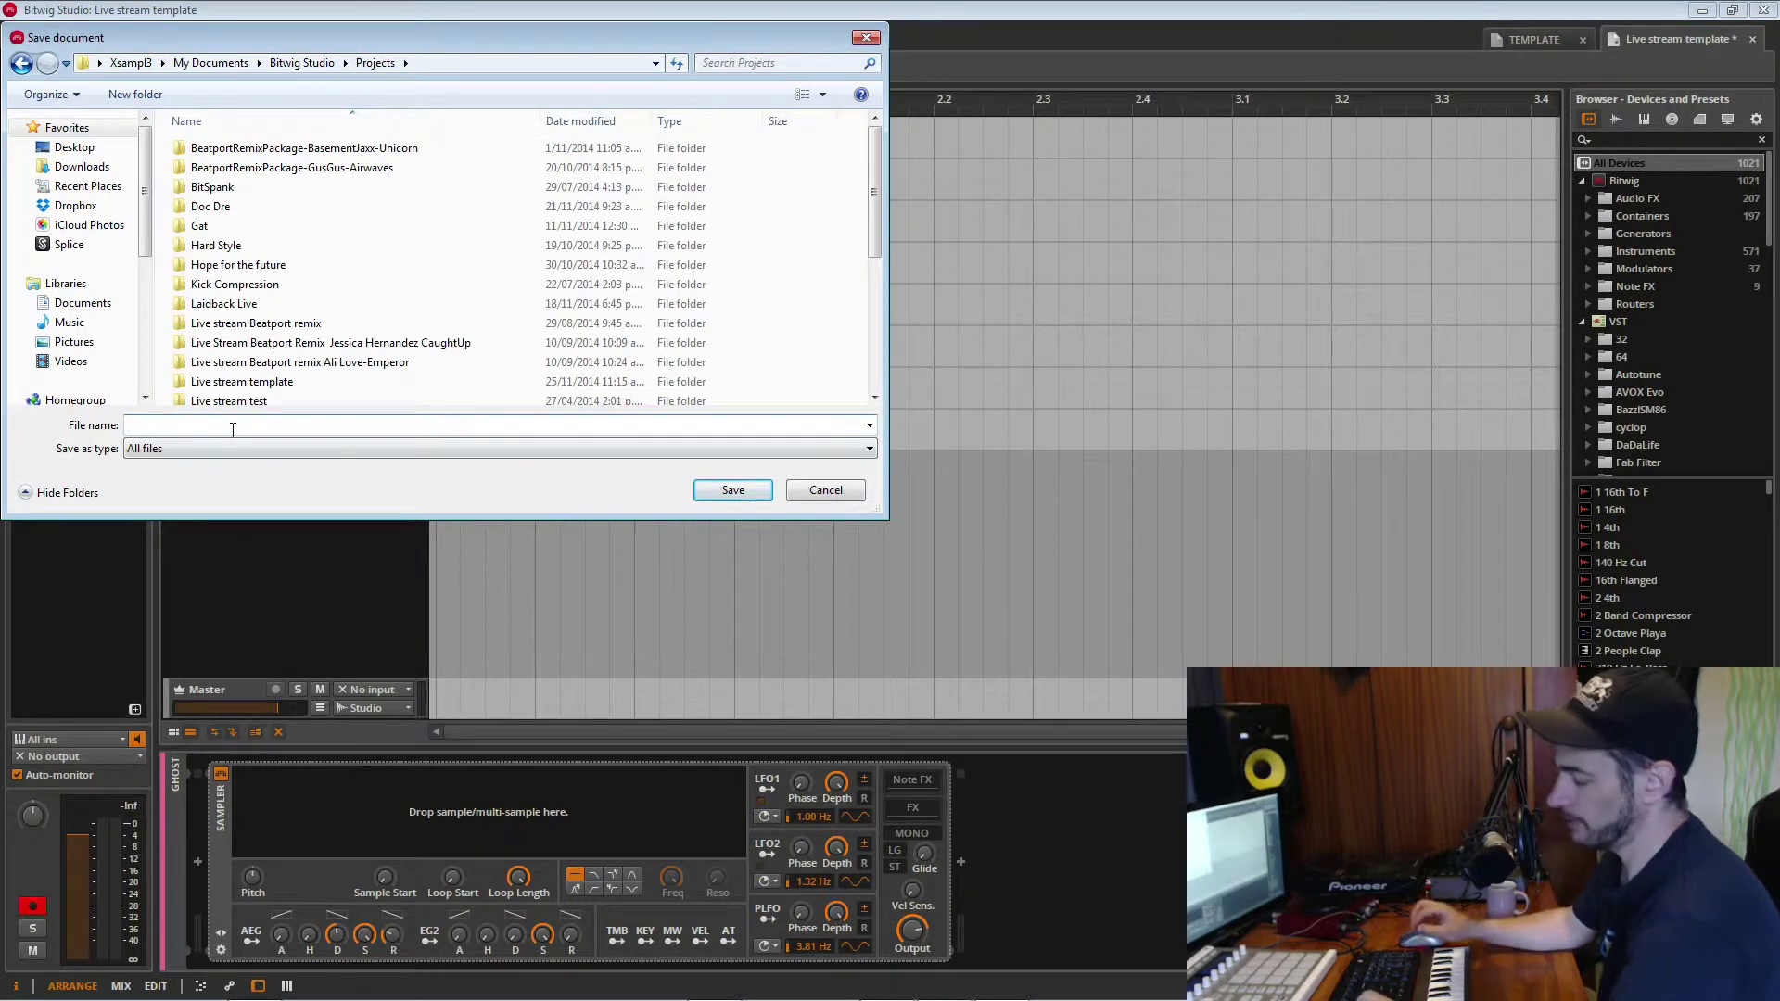
type("L")
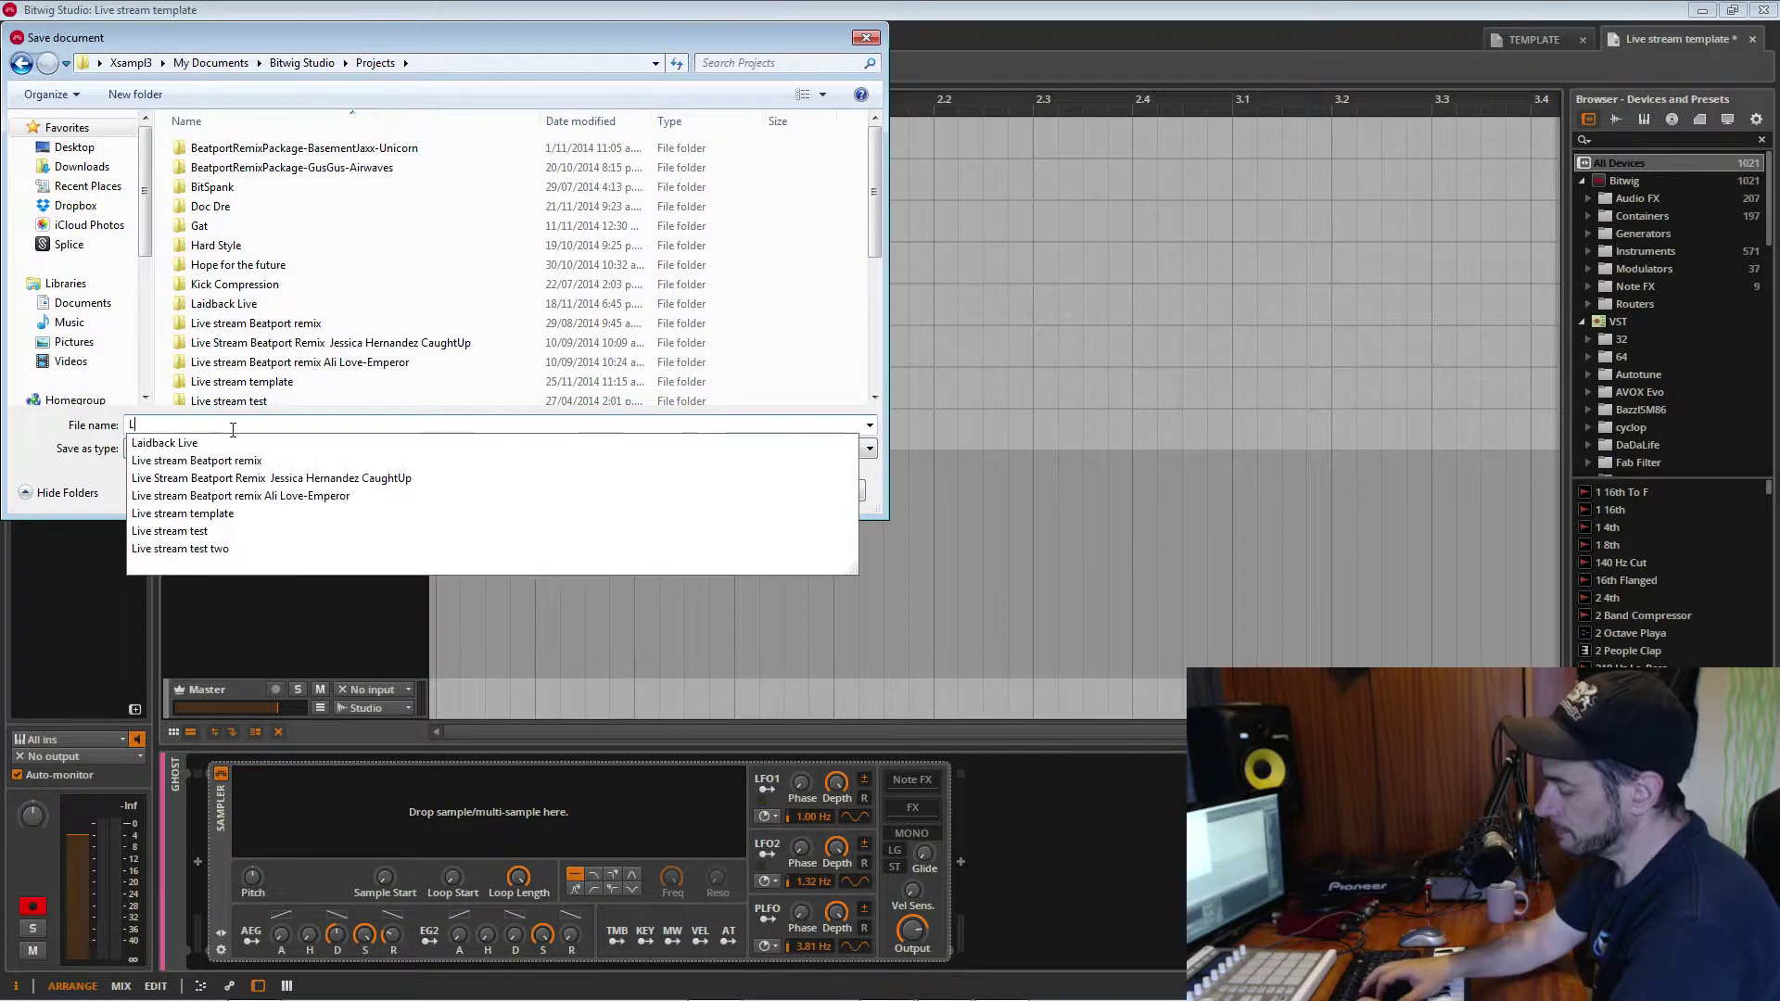
type("ive stream ")
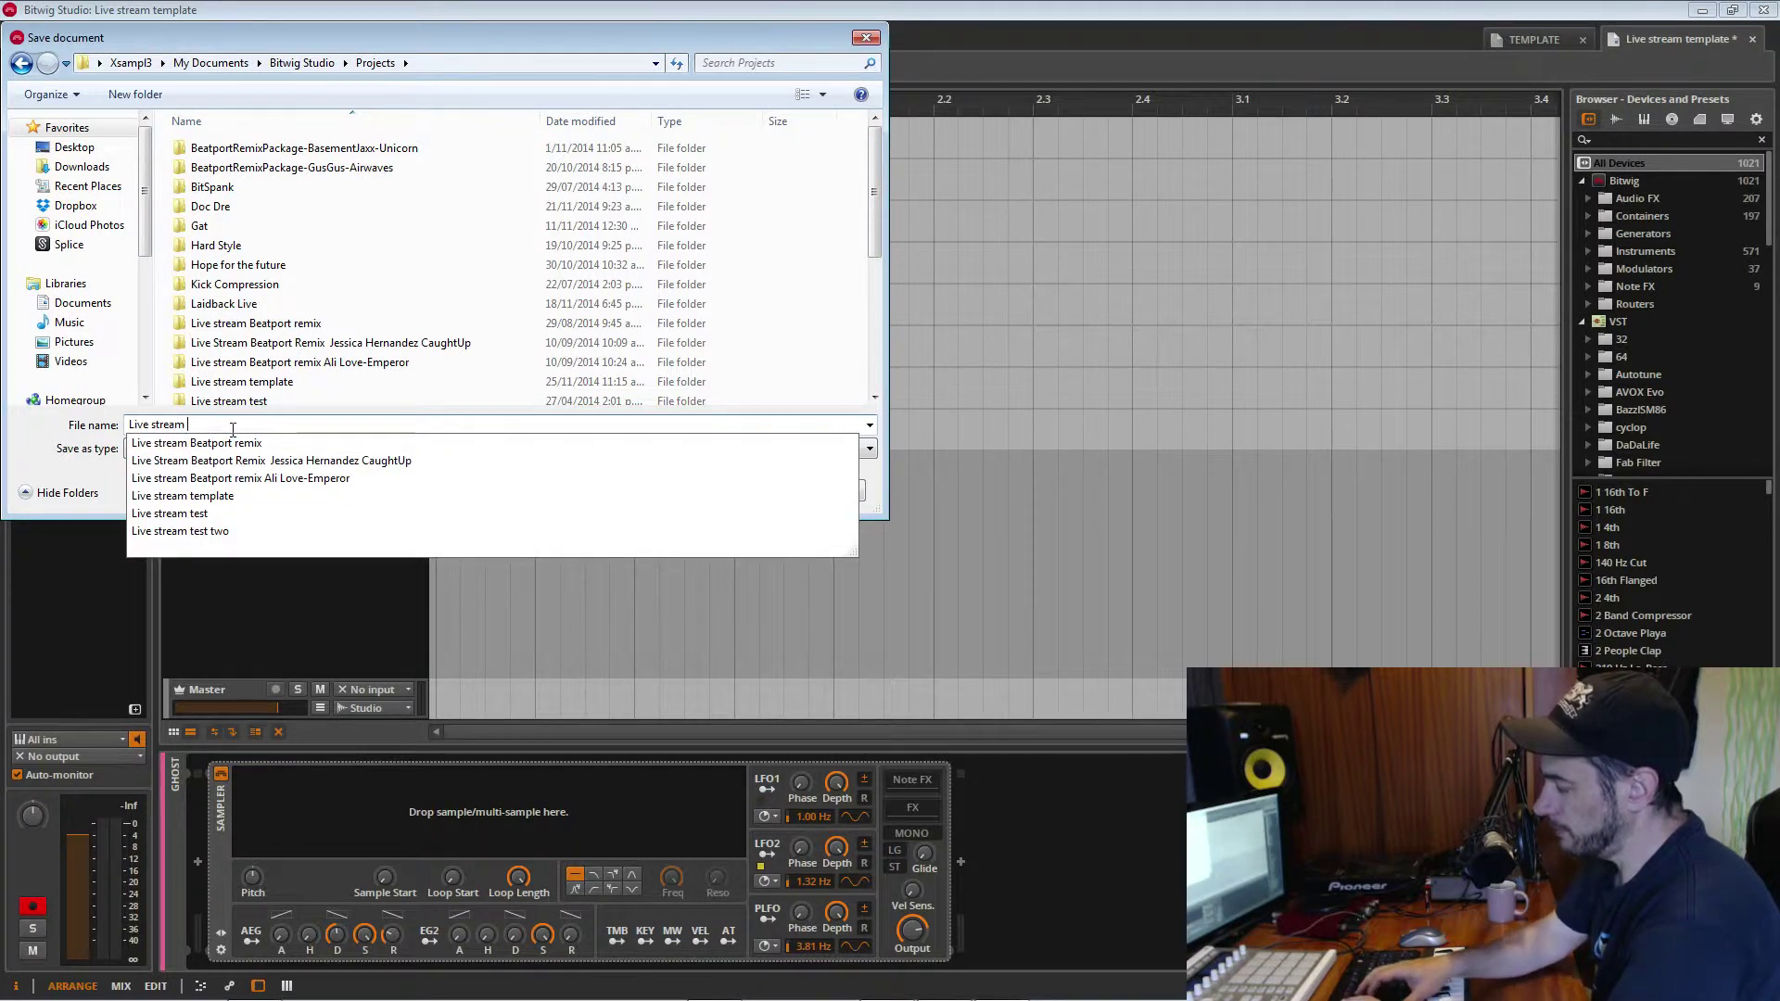
type("Ghostr")
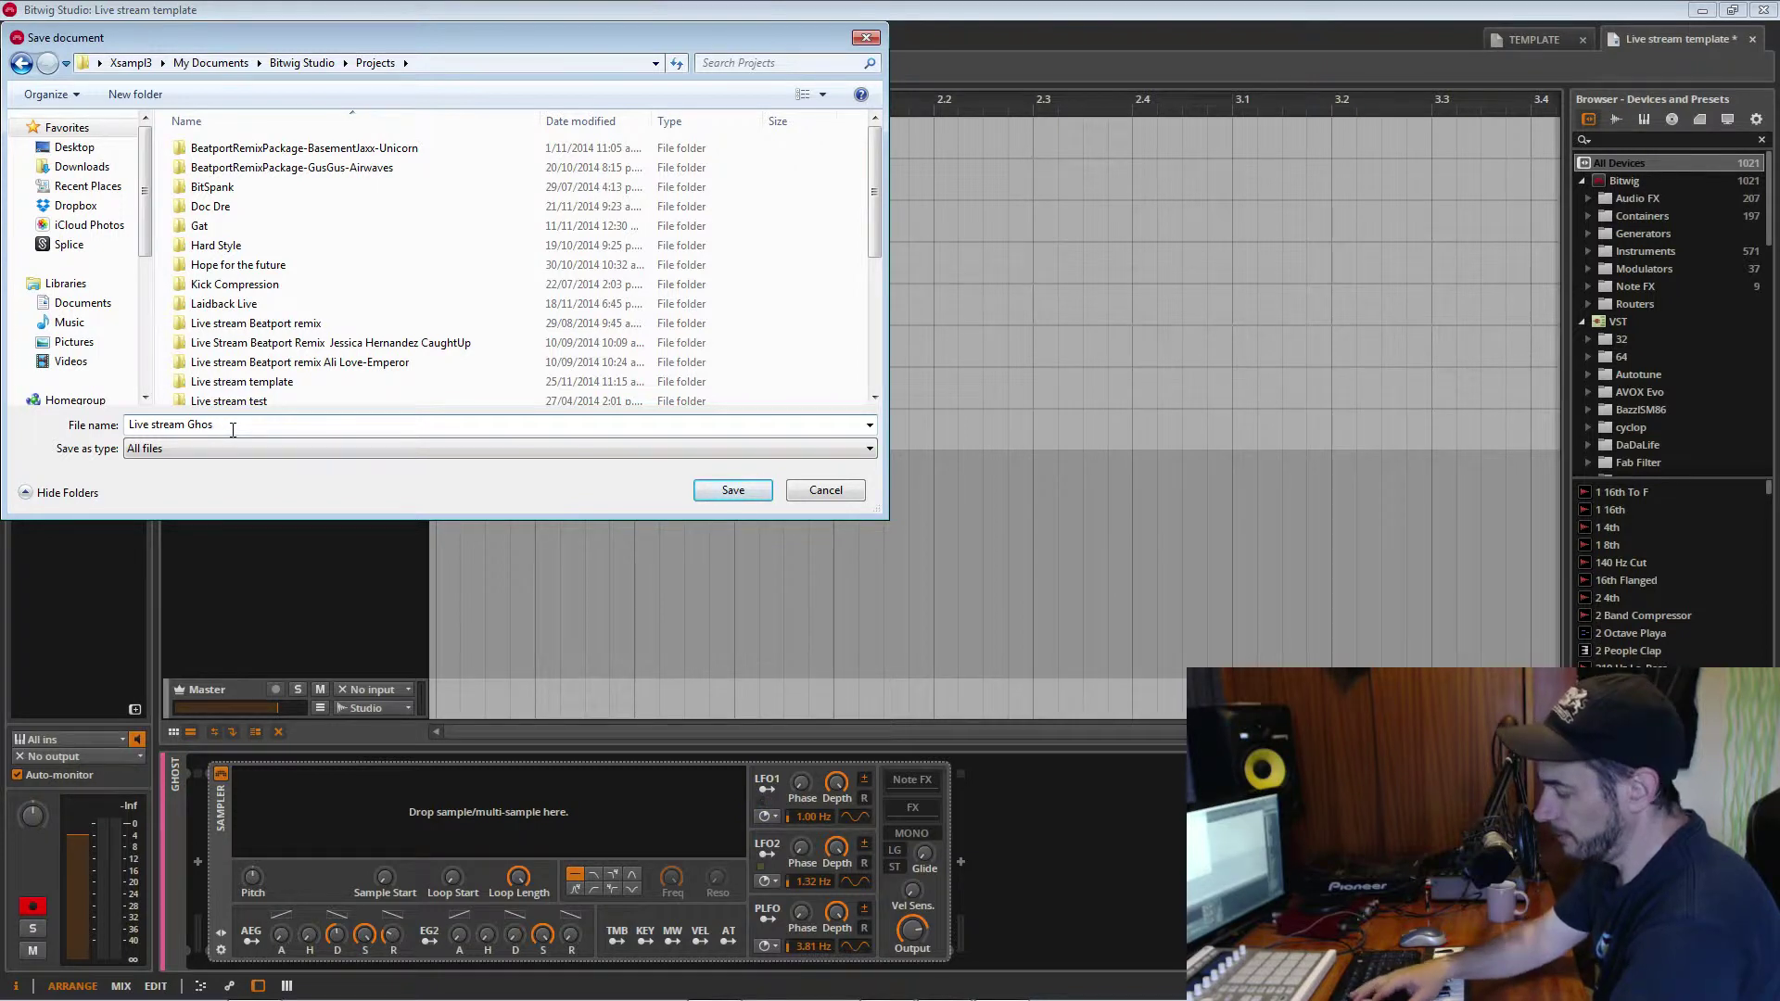
key("Return")
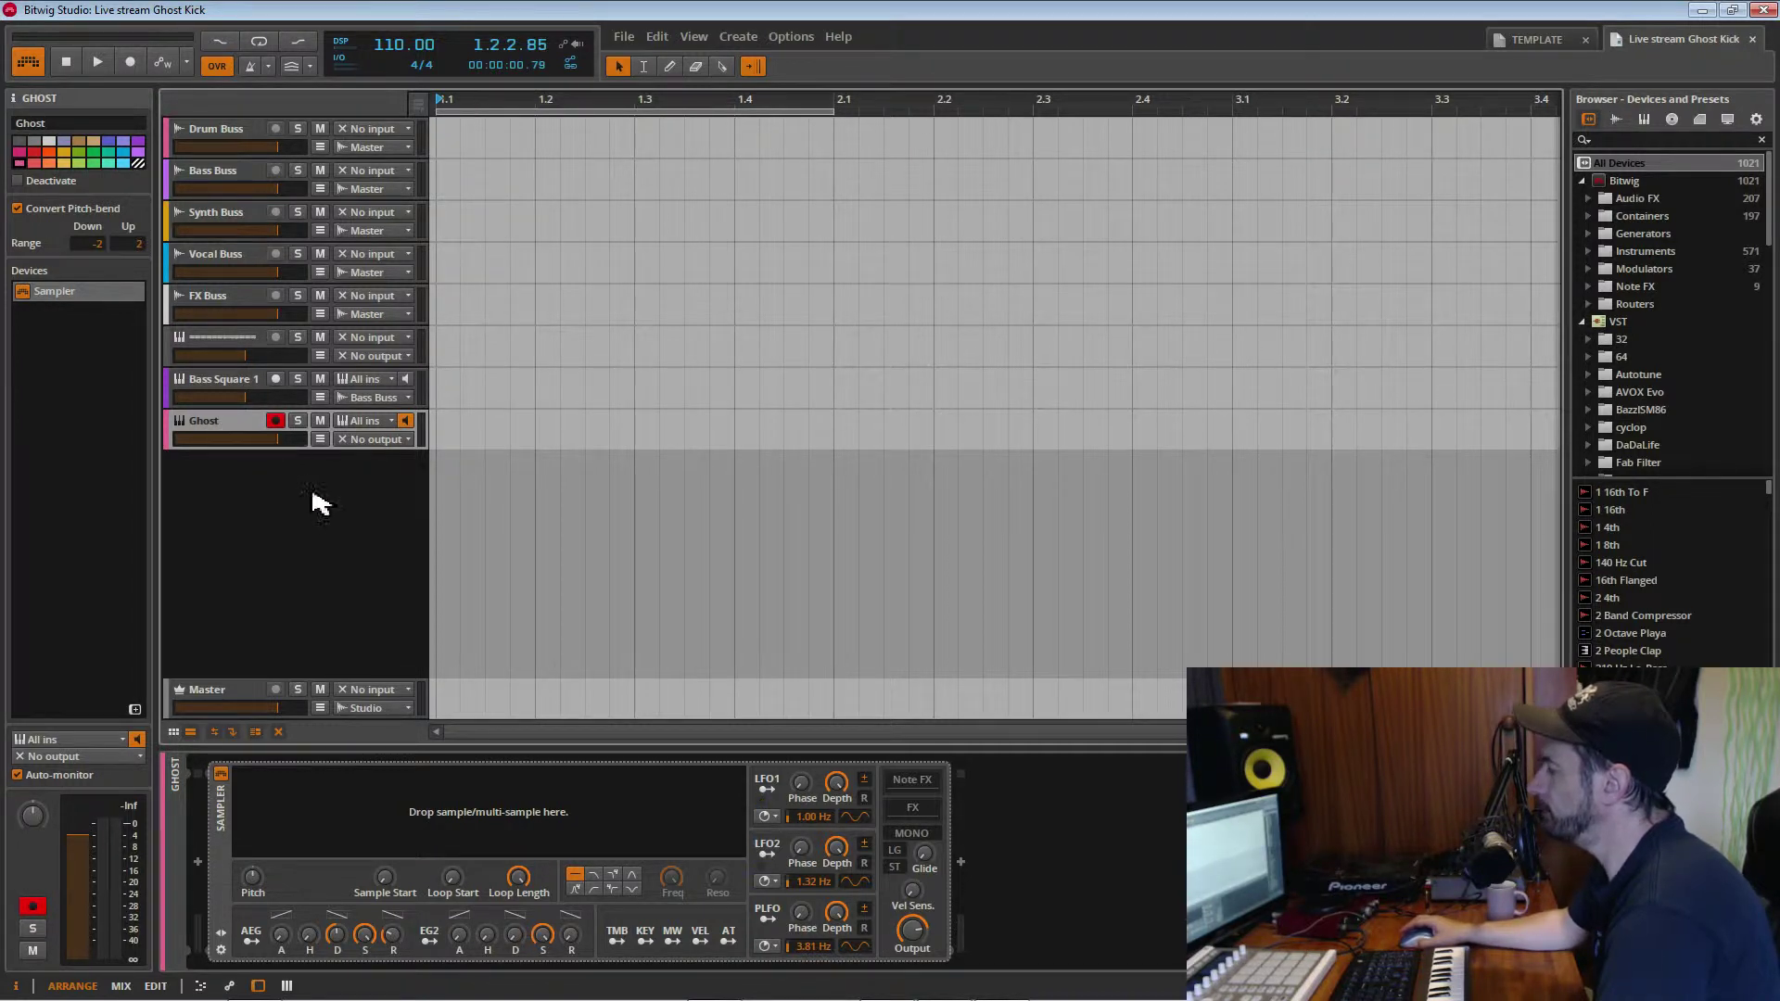
Search the browser's sample library for "perc"
left_click(485, 838)
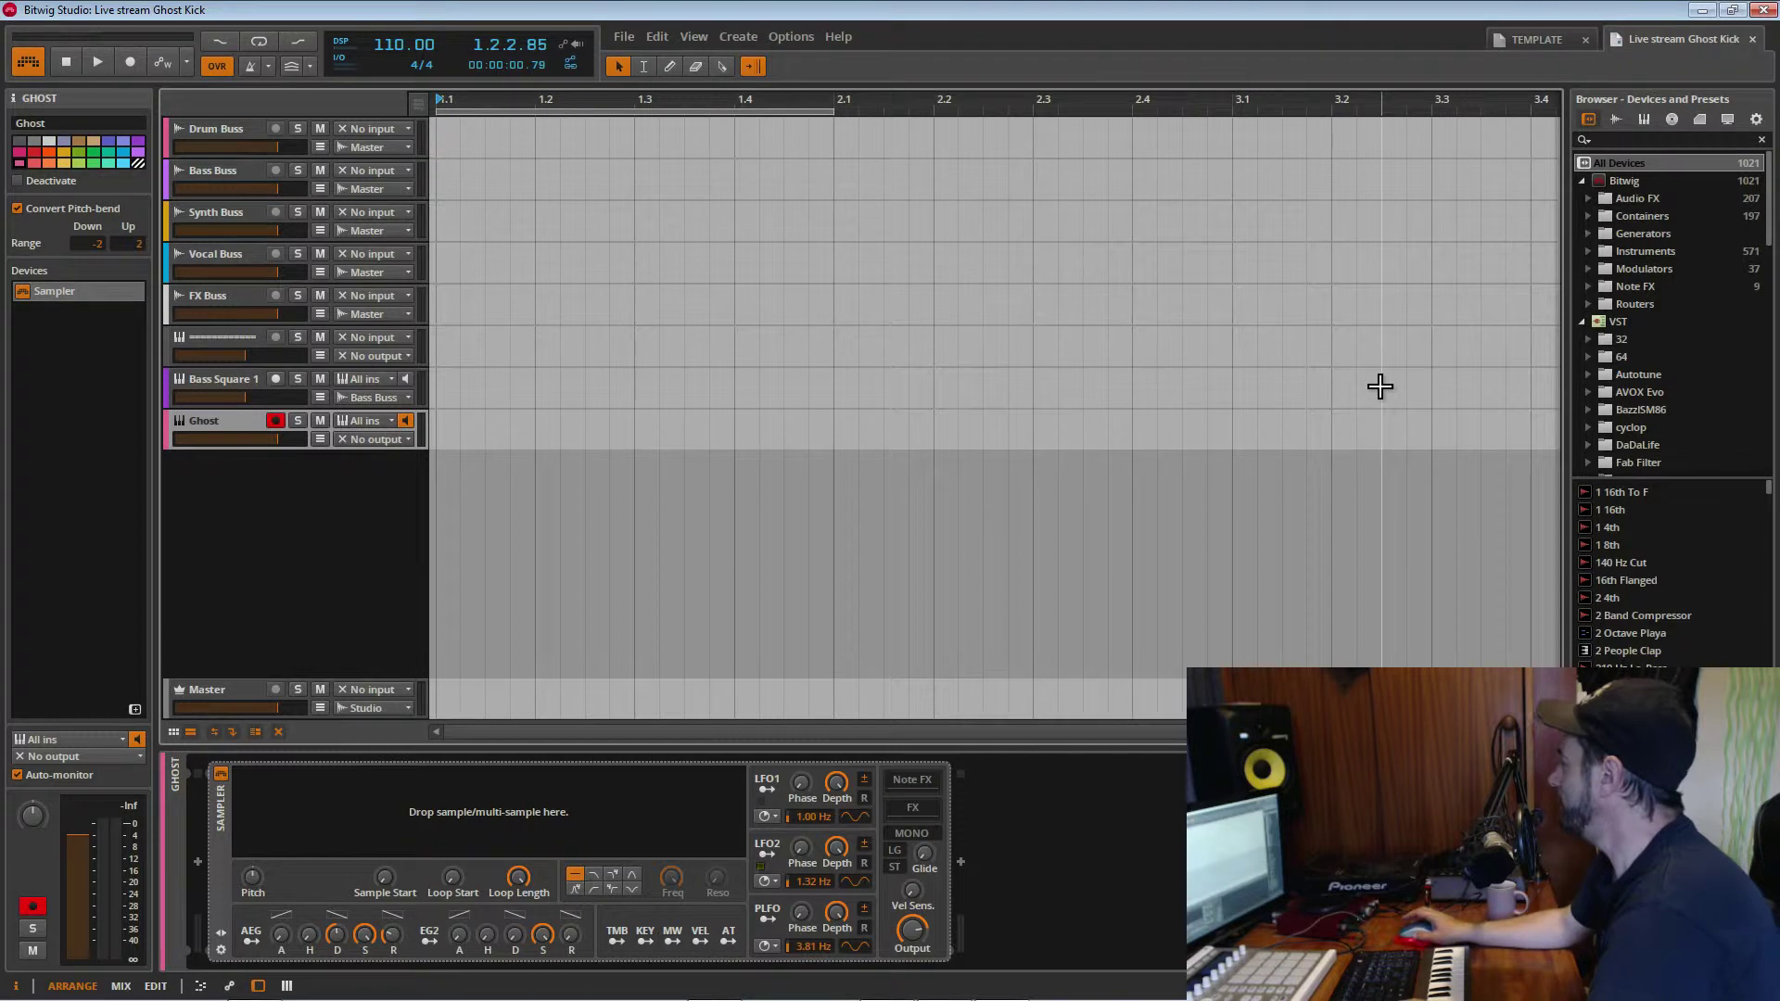
left_click(1615, 119)
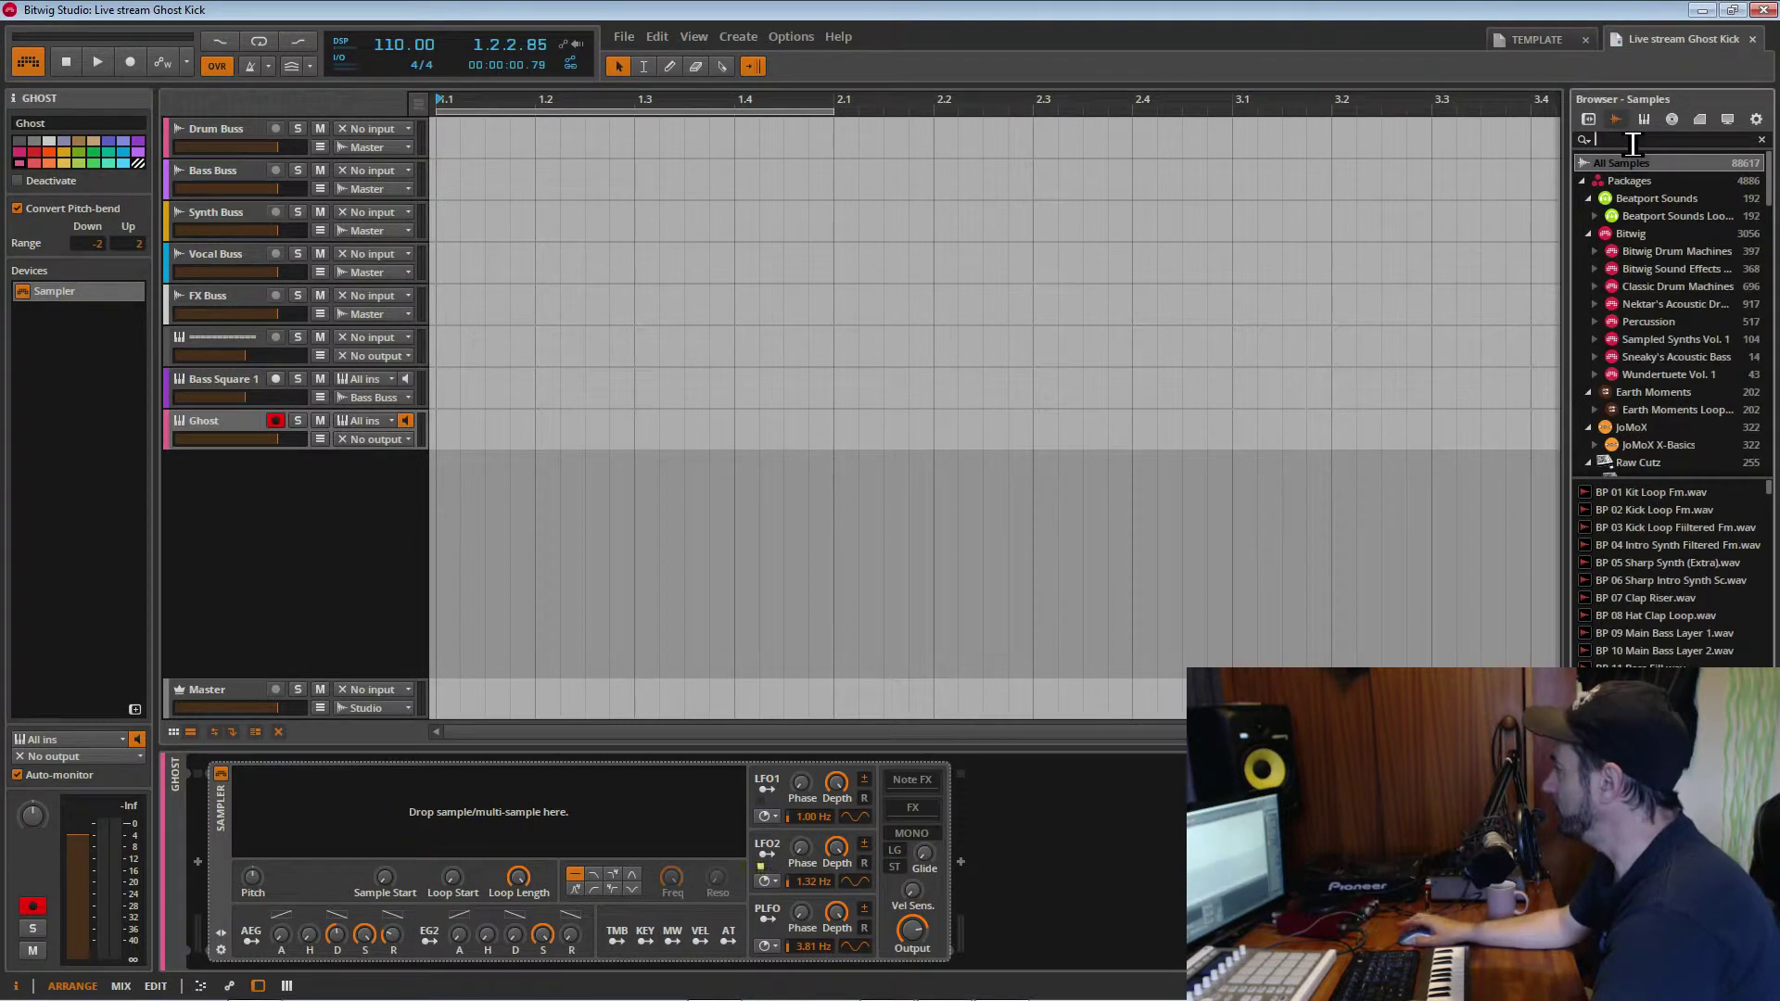
type("per")
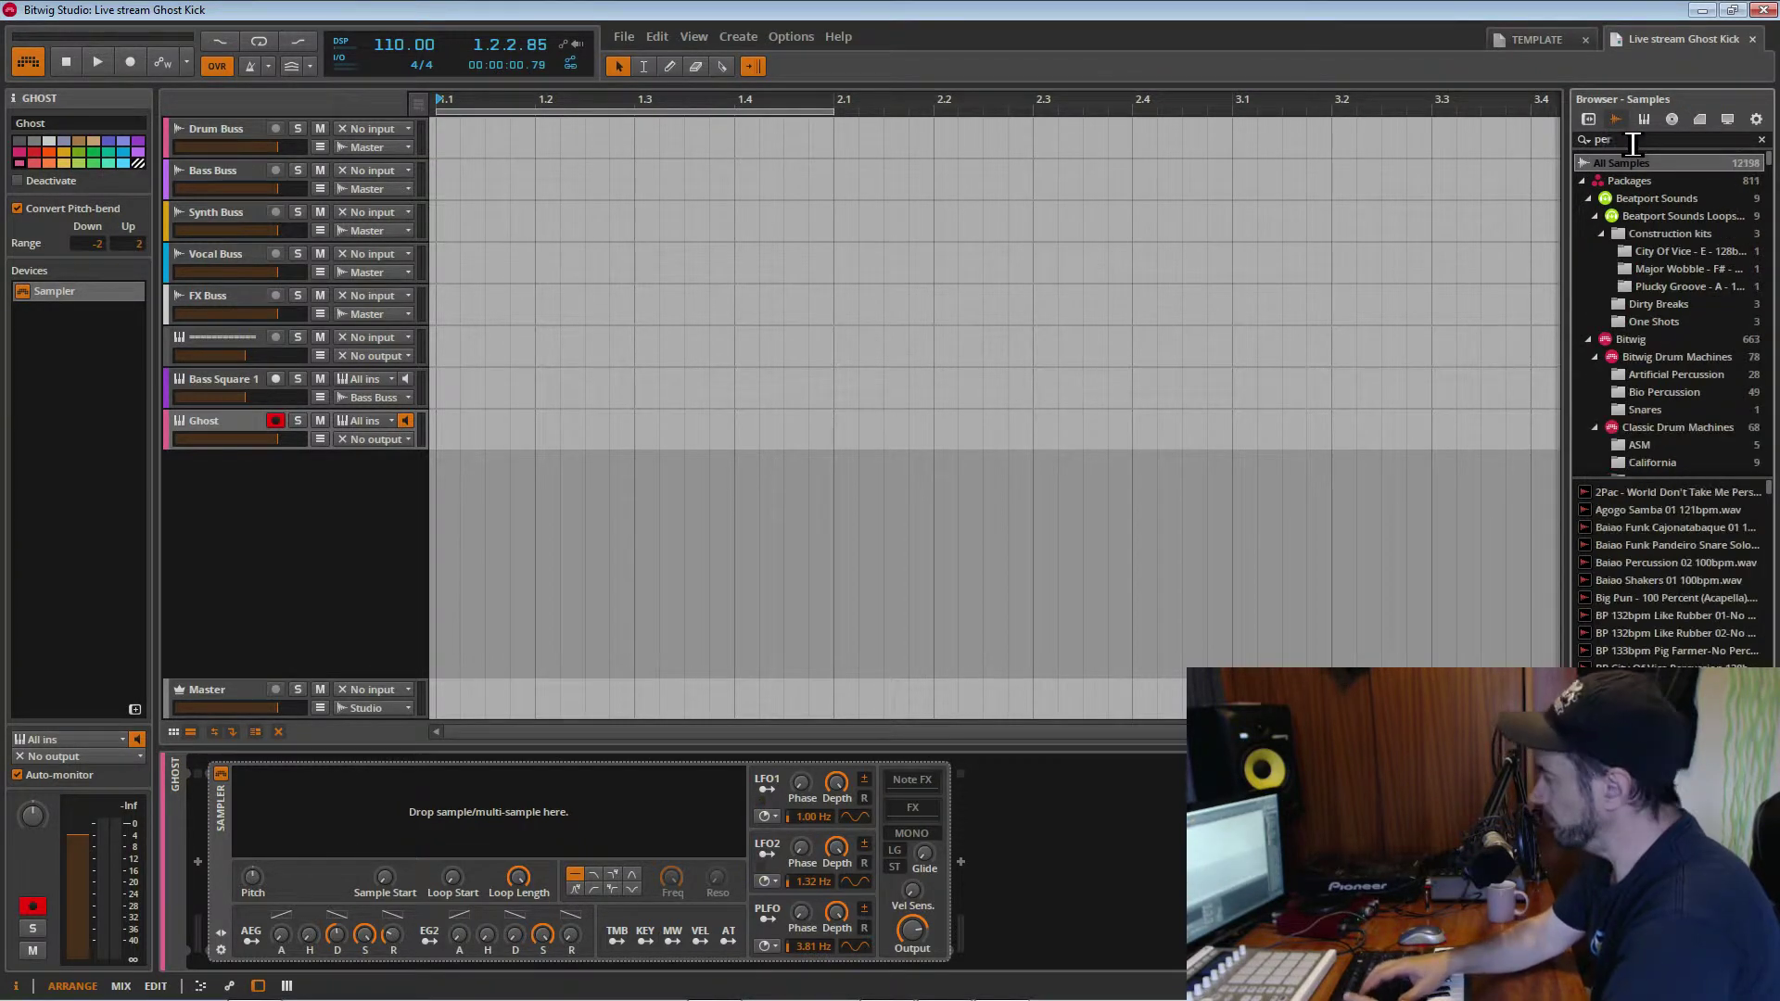
type("c")
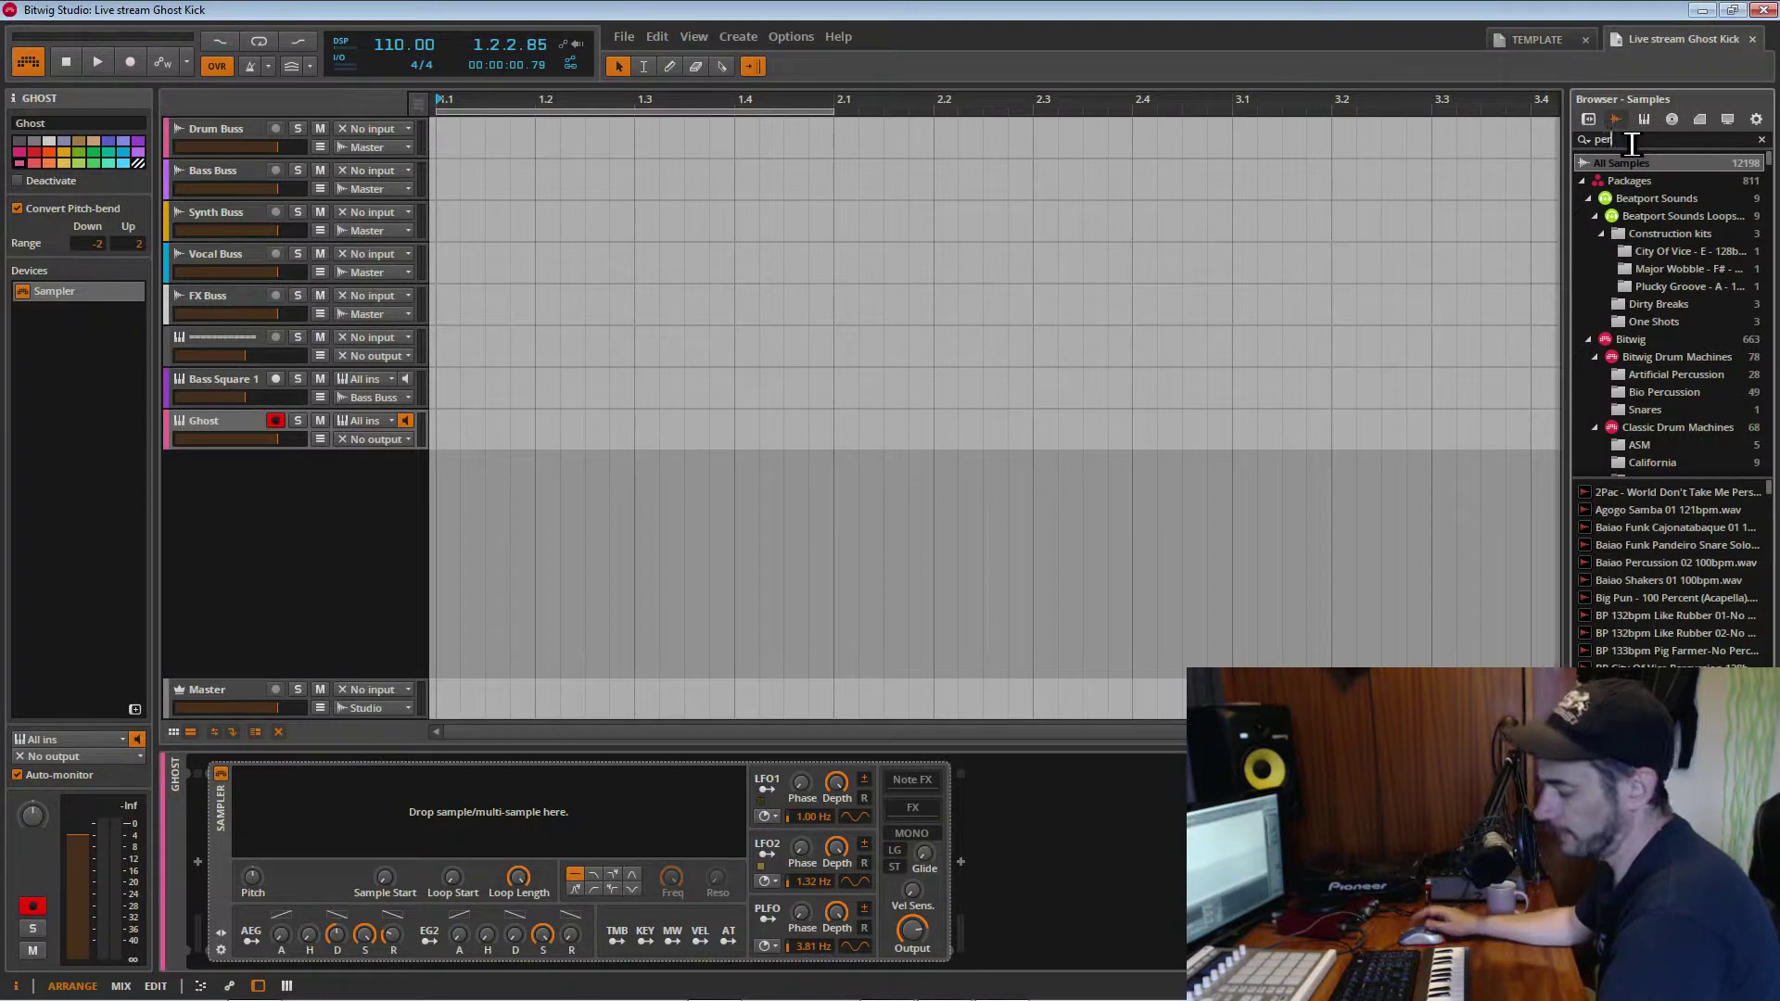
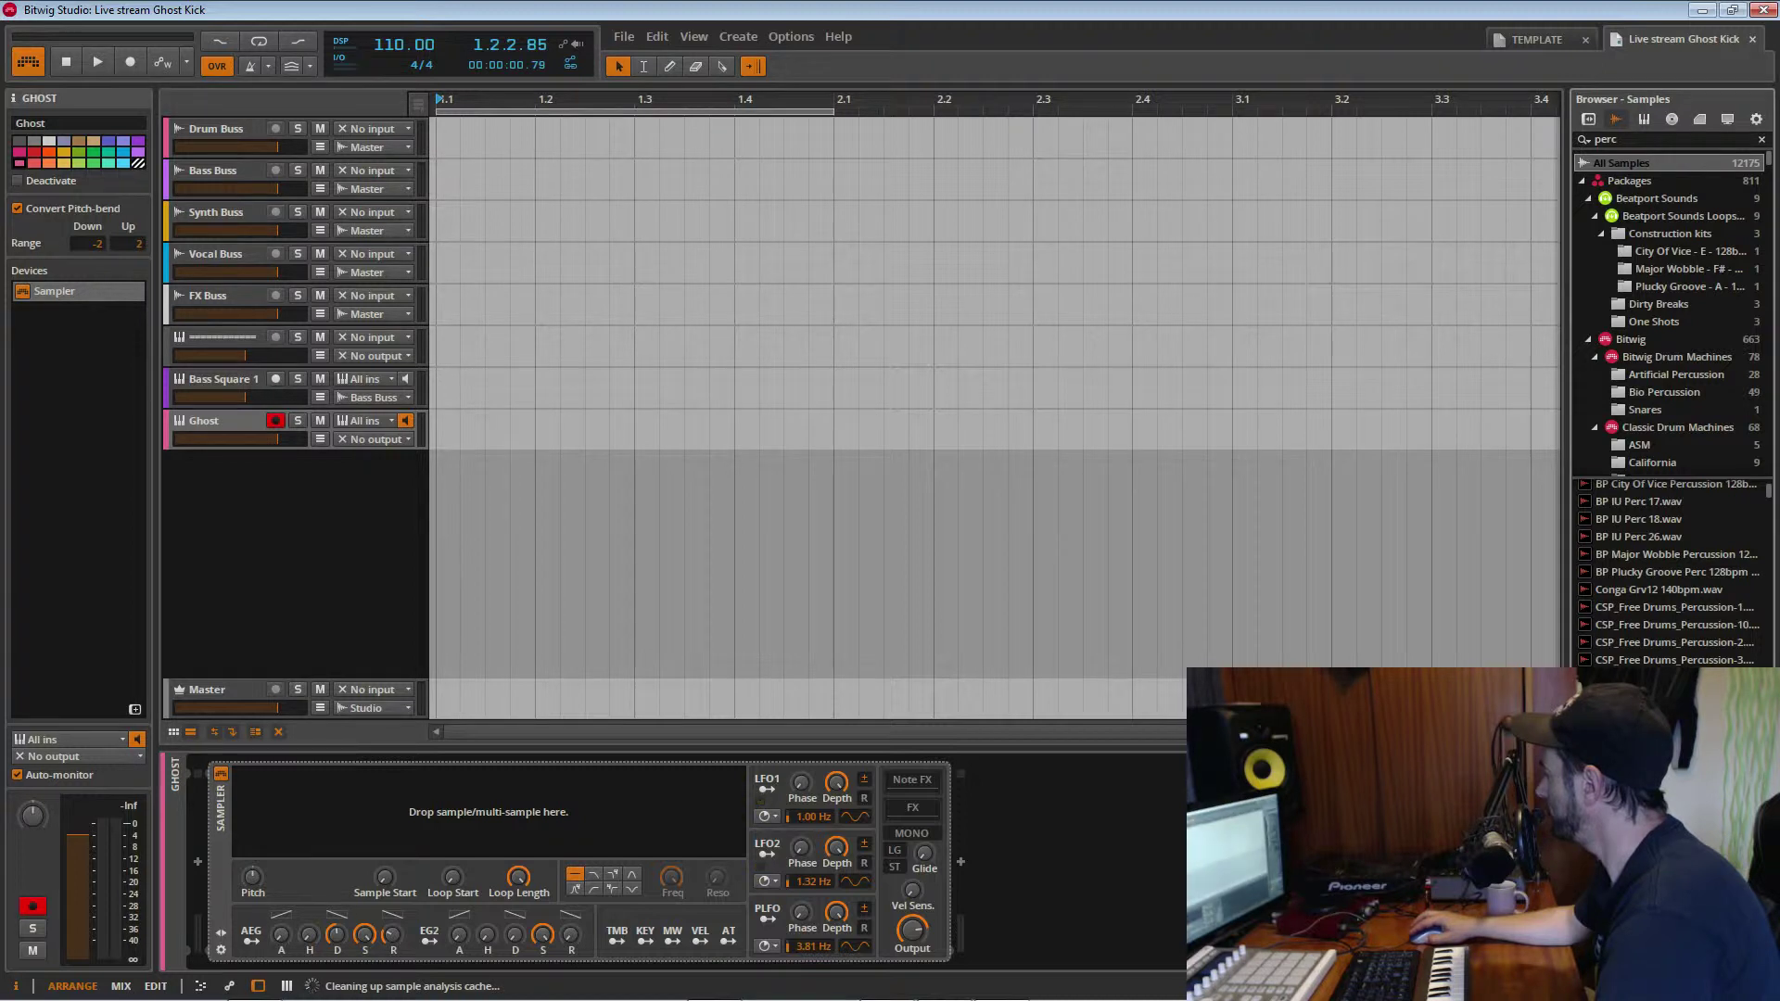
Load the sample BP IU Perc 26.wav into the Ghost track's Sampler and start playback briefly
scroll(1668, 574, "down", 3)
scroll(1668, 575, "down", 2)
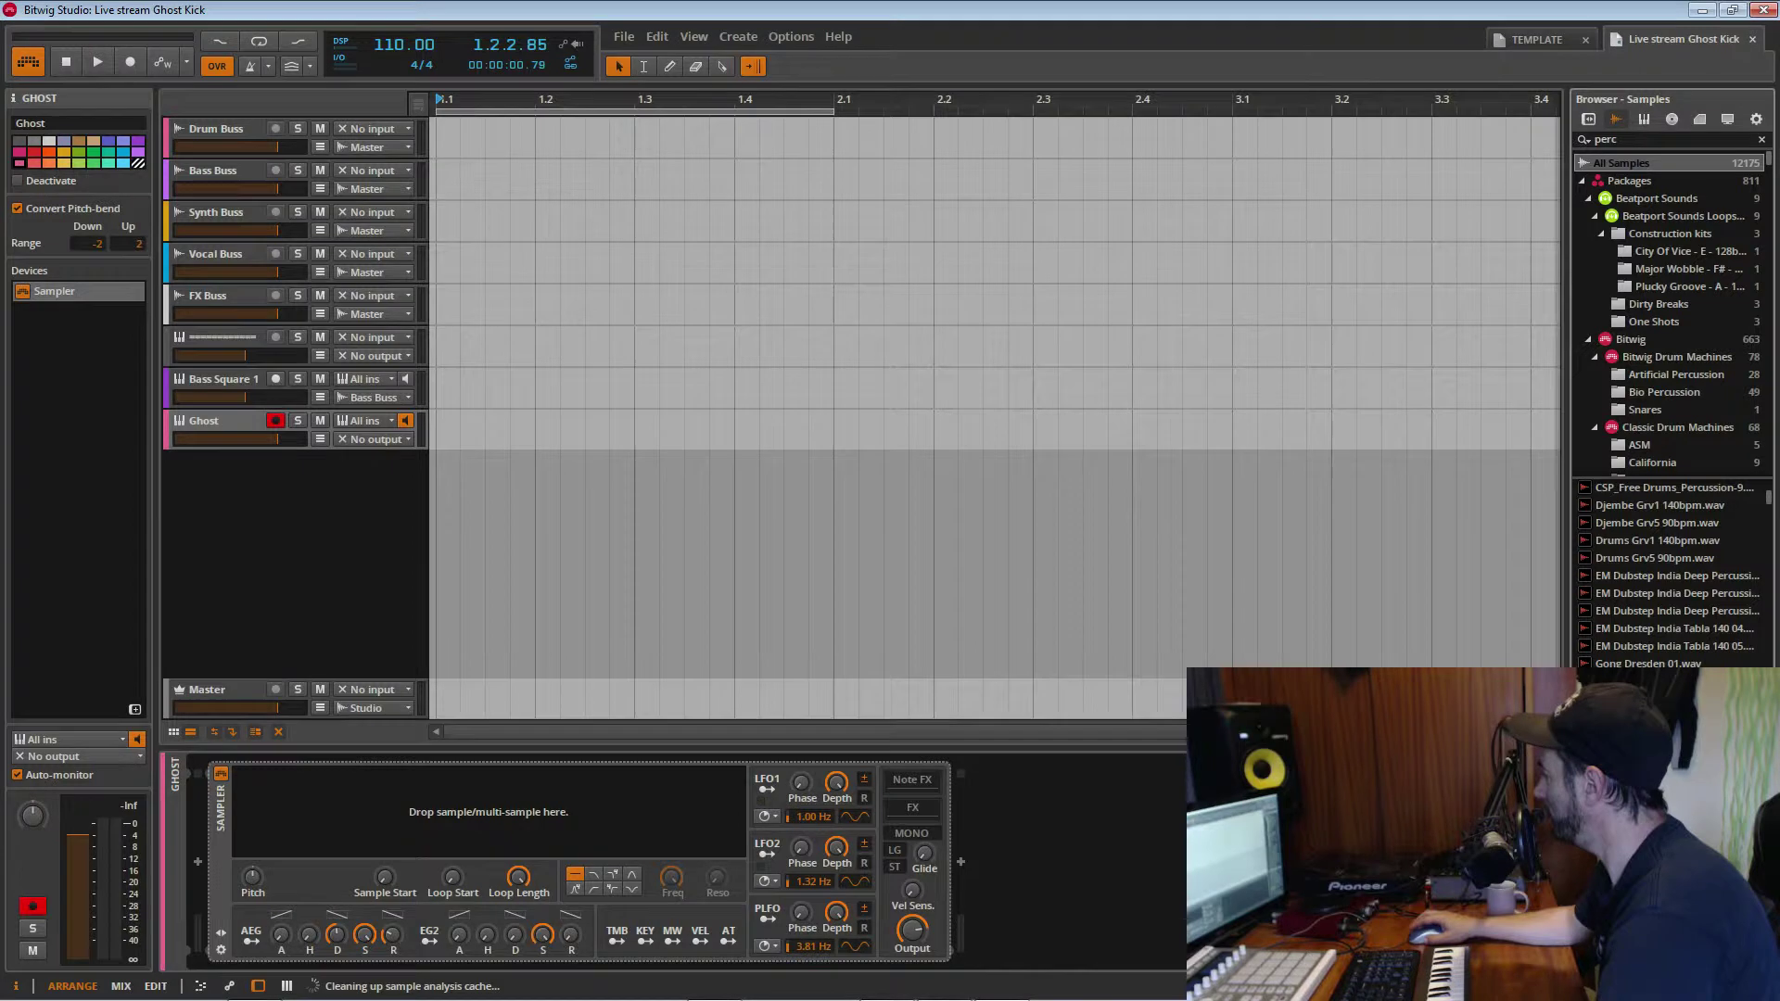
scroll(1660, 604, "down", 2)
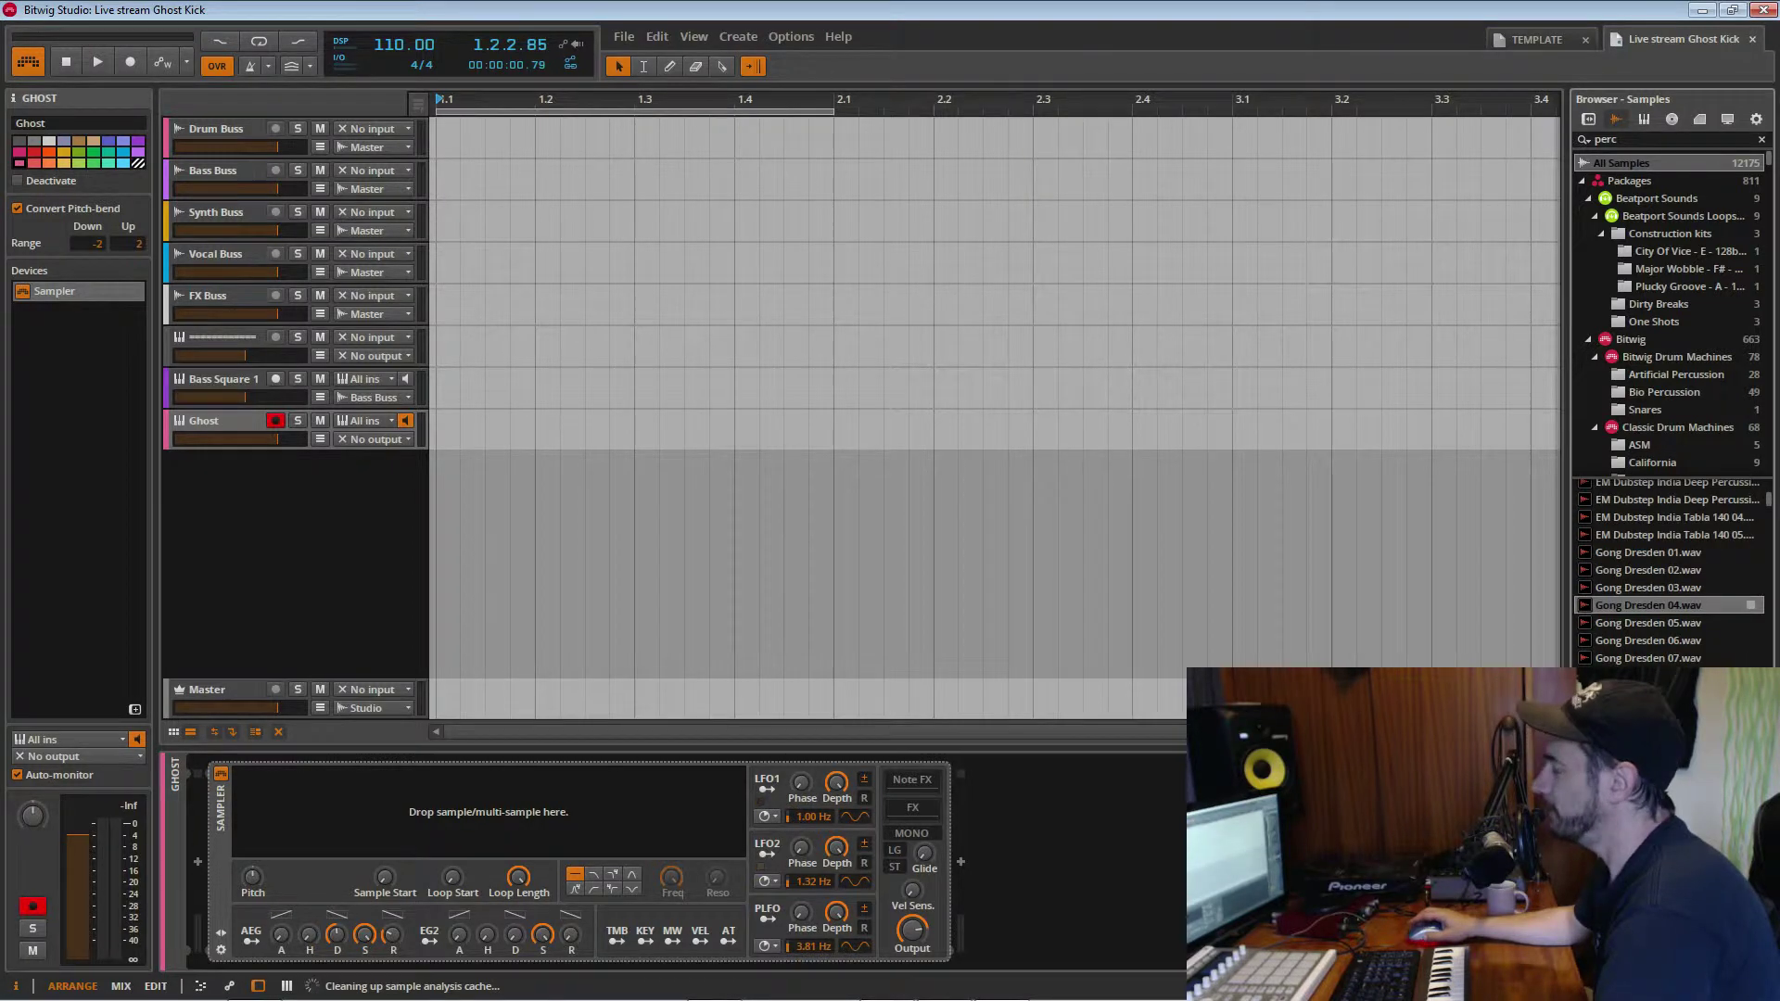
scroll(1659, 605, "up", 1)
scroll(1659, 605, "down", 5)
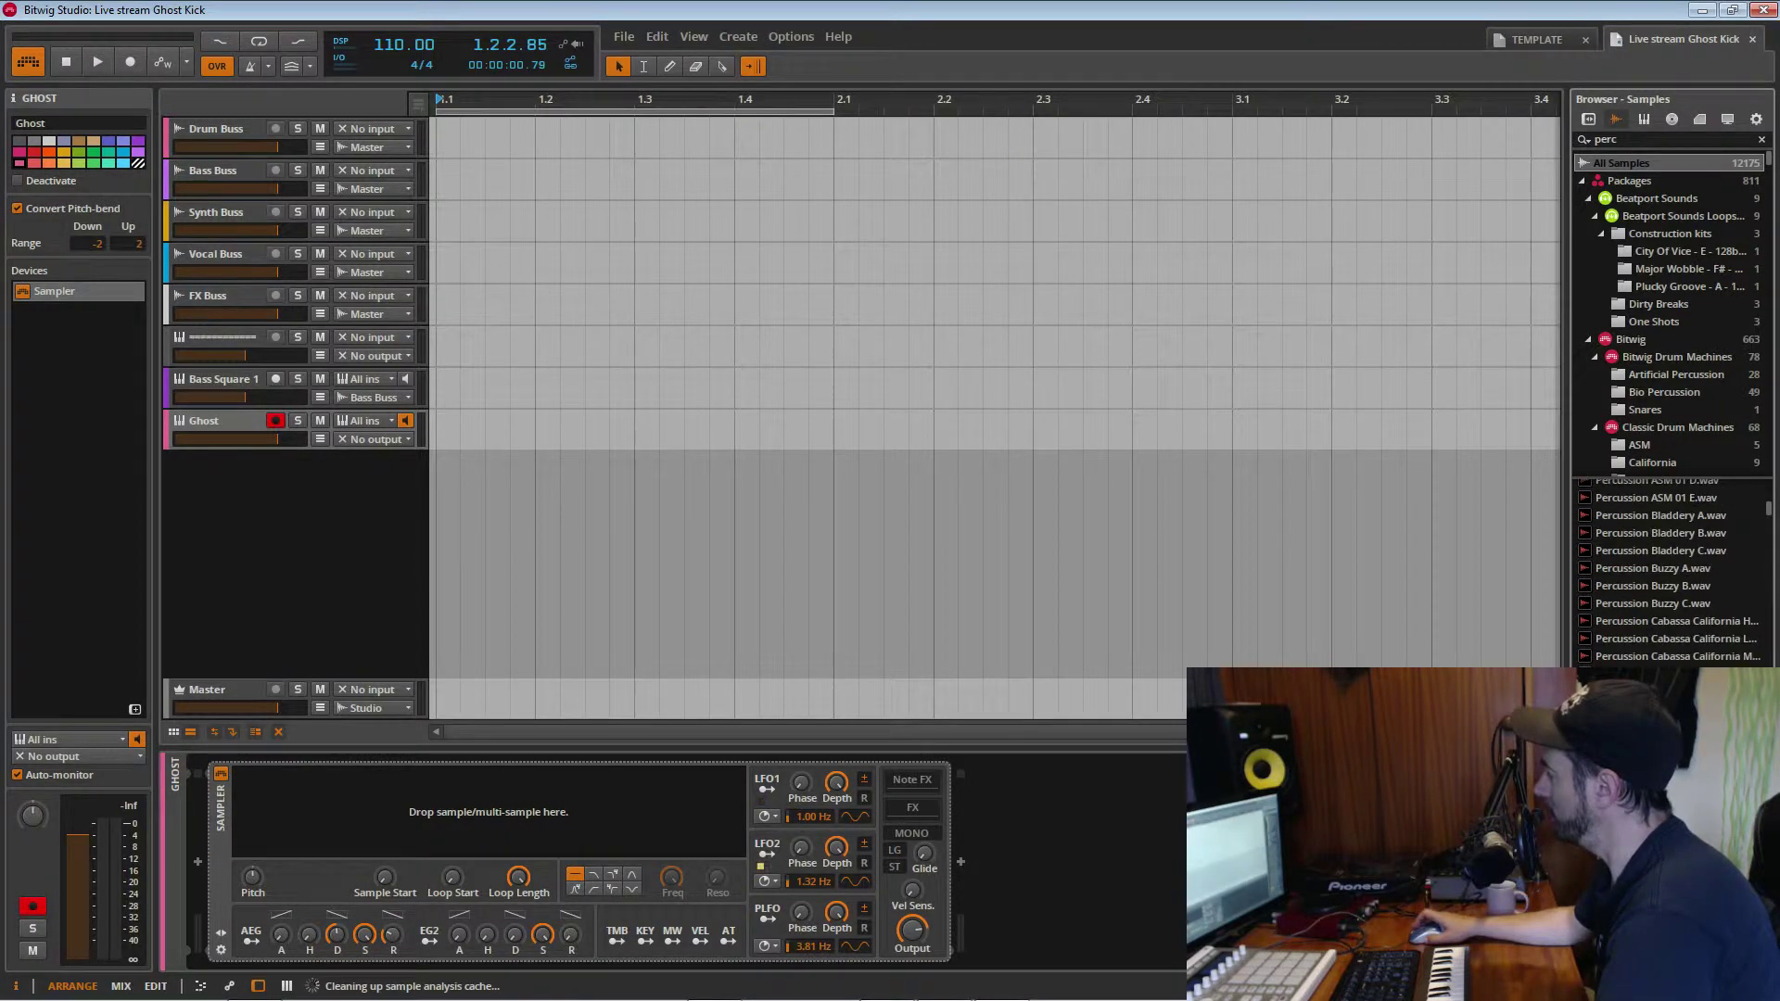
scroll(1668, 571, "up", 10)
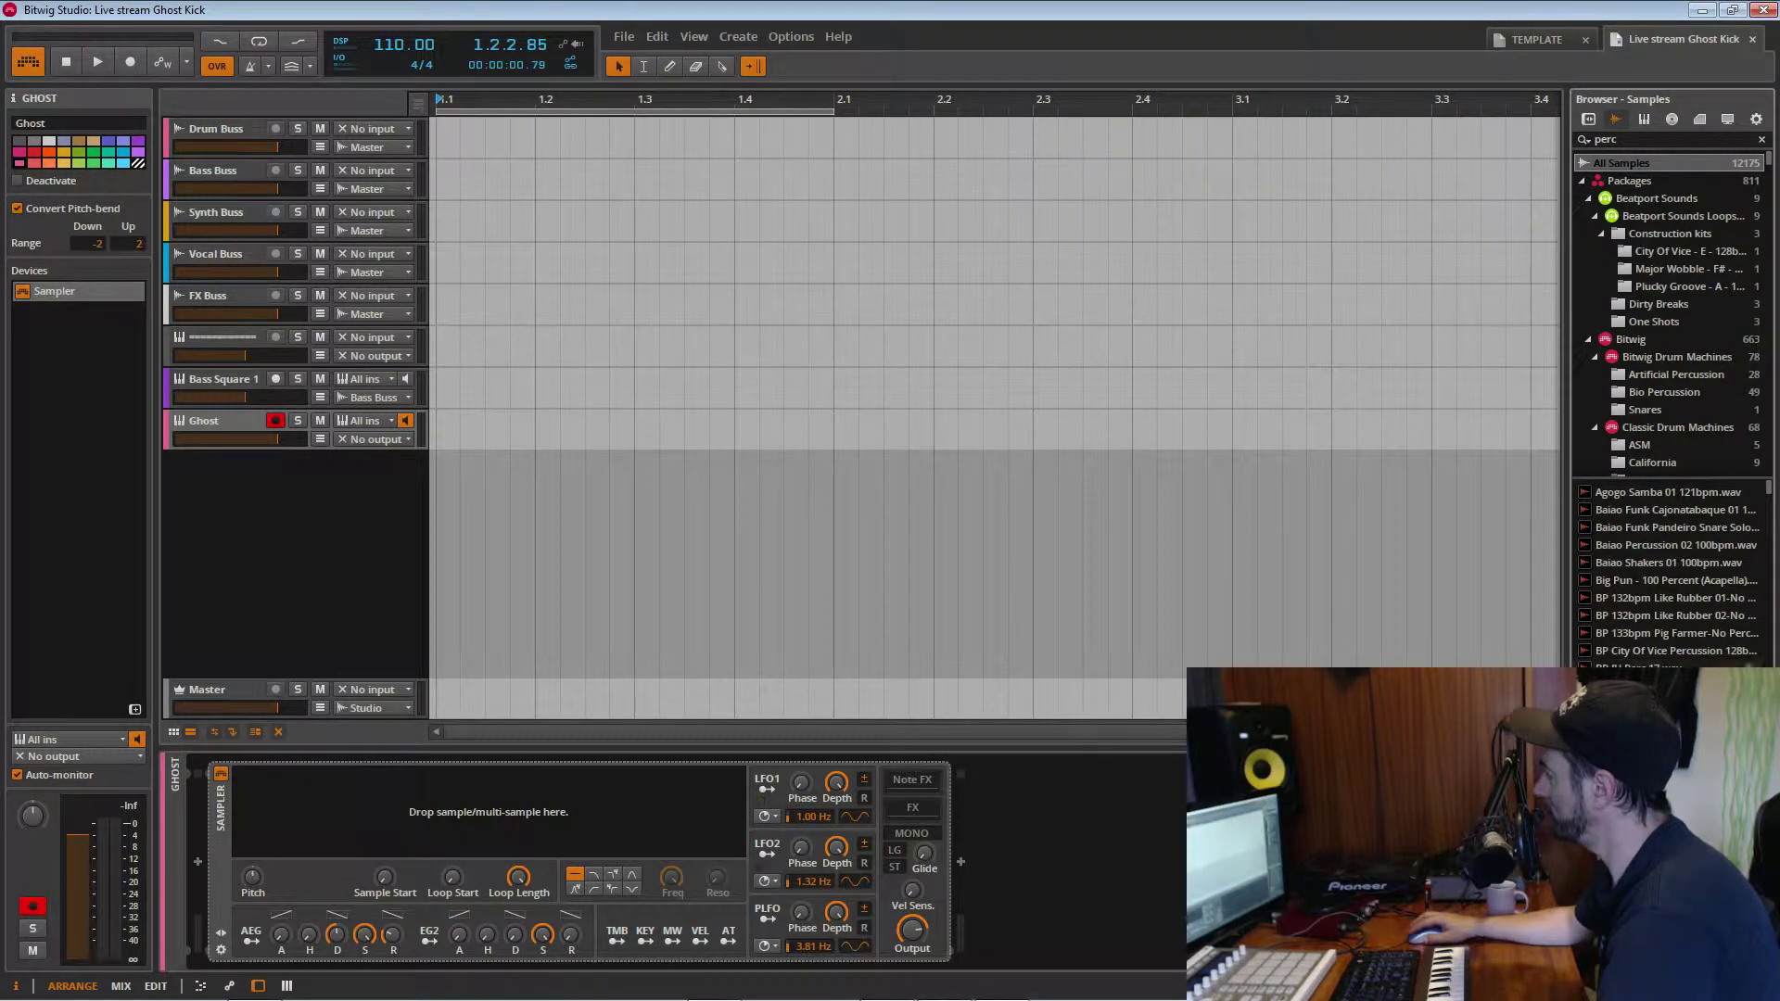
left_click_drag(1659, 742, 431, 772)
key("space")
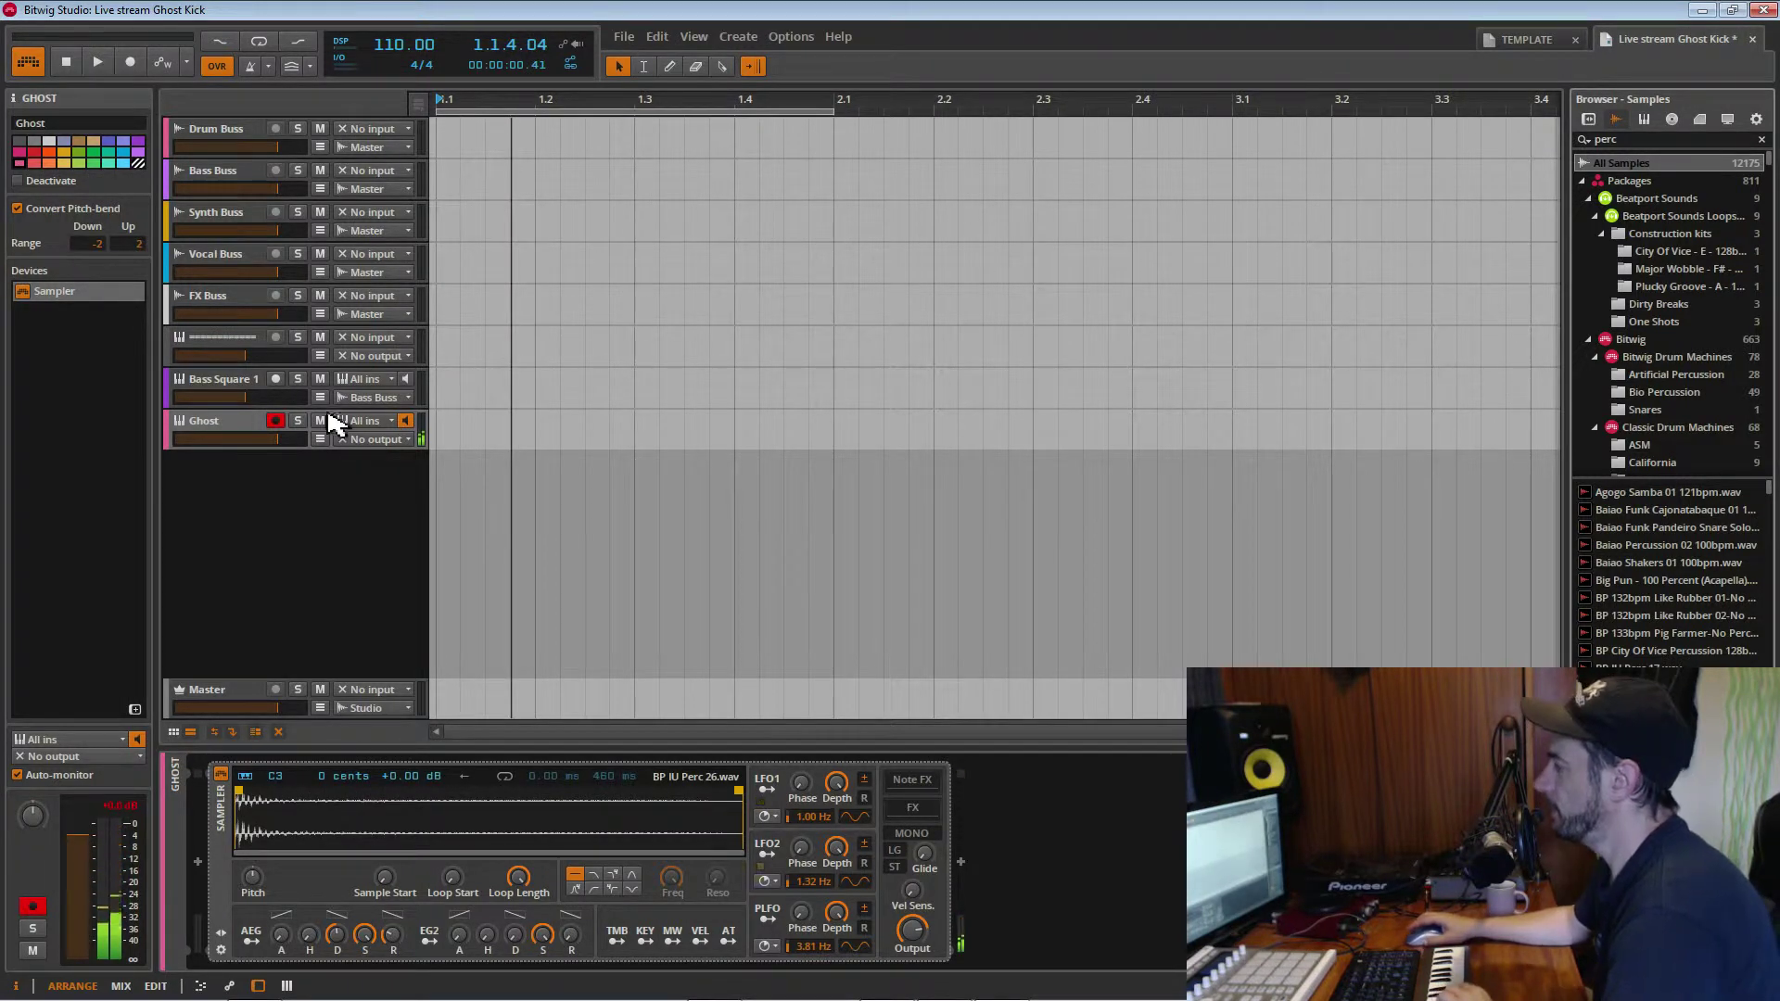
Route the Ghost track to Master and turn off keyboard pitch tracking in its Sampler
left_click(380, 441)
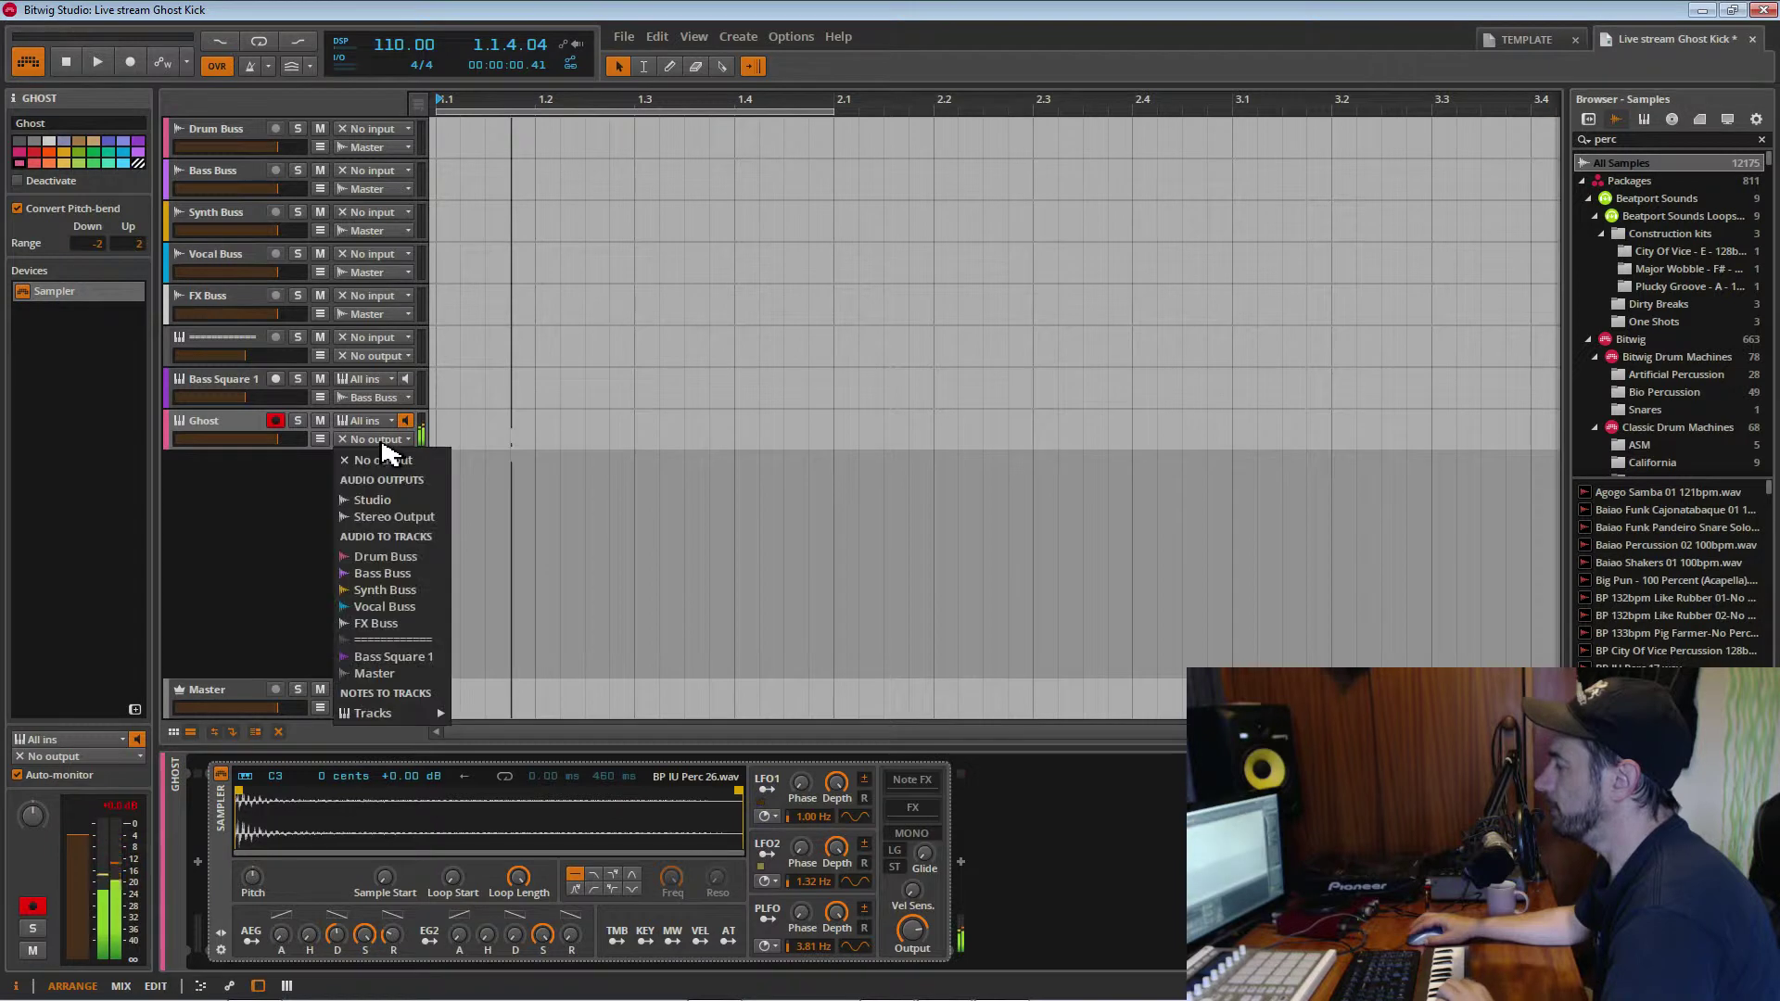
left_click(374, 674)
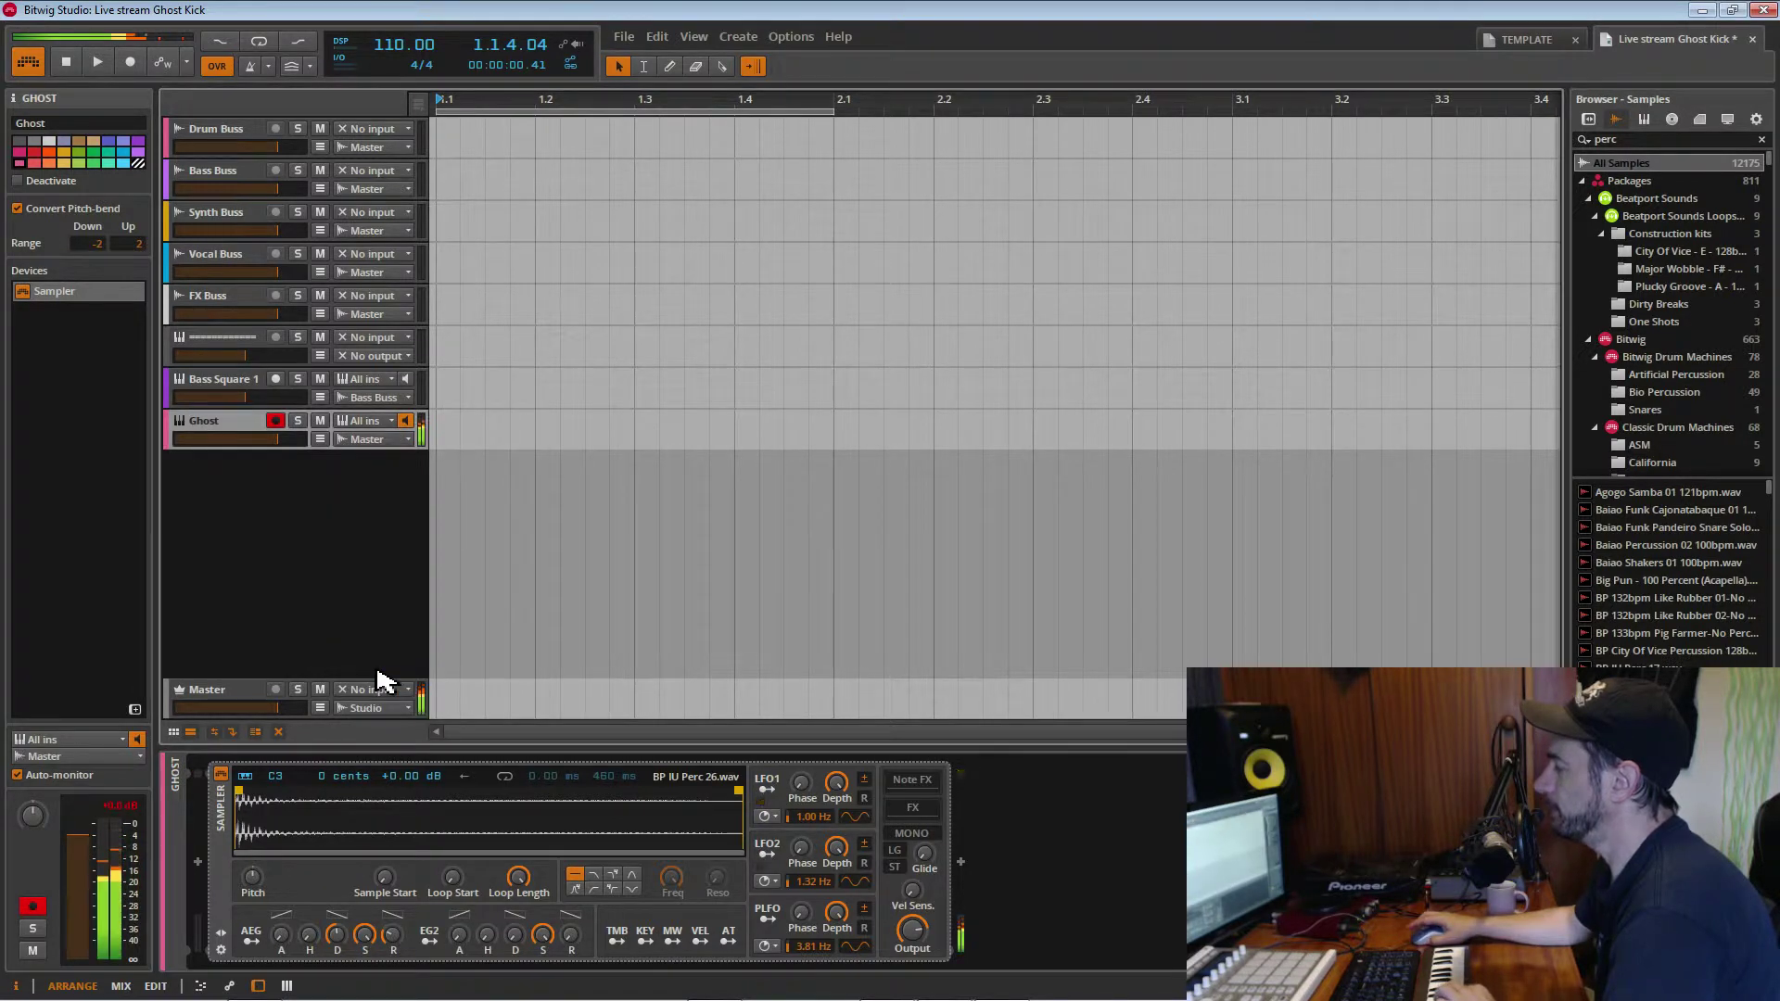
left_click(242, 779)
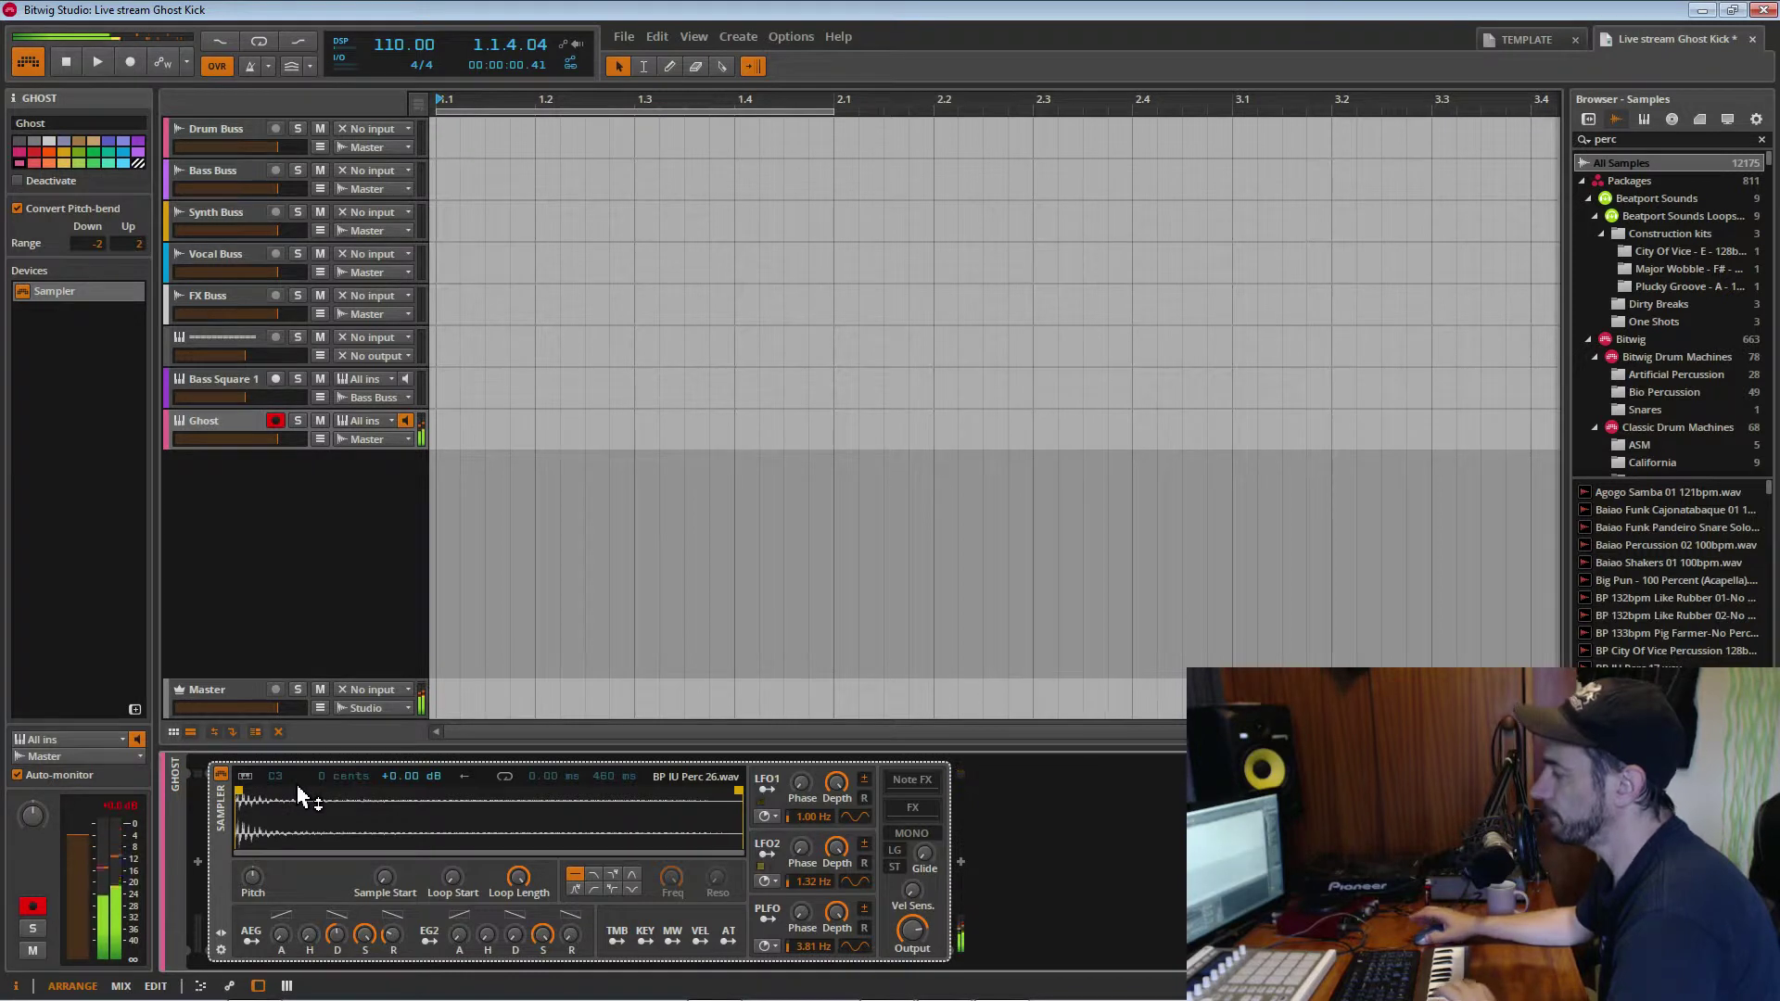
left_click(244, 777)
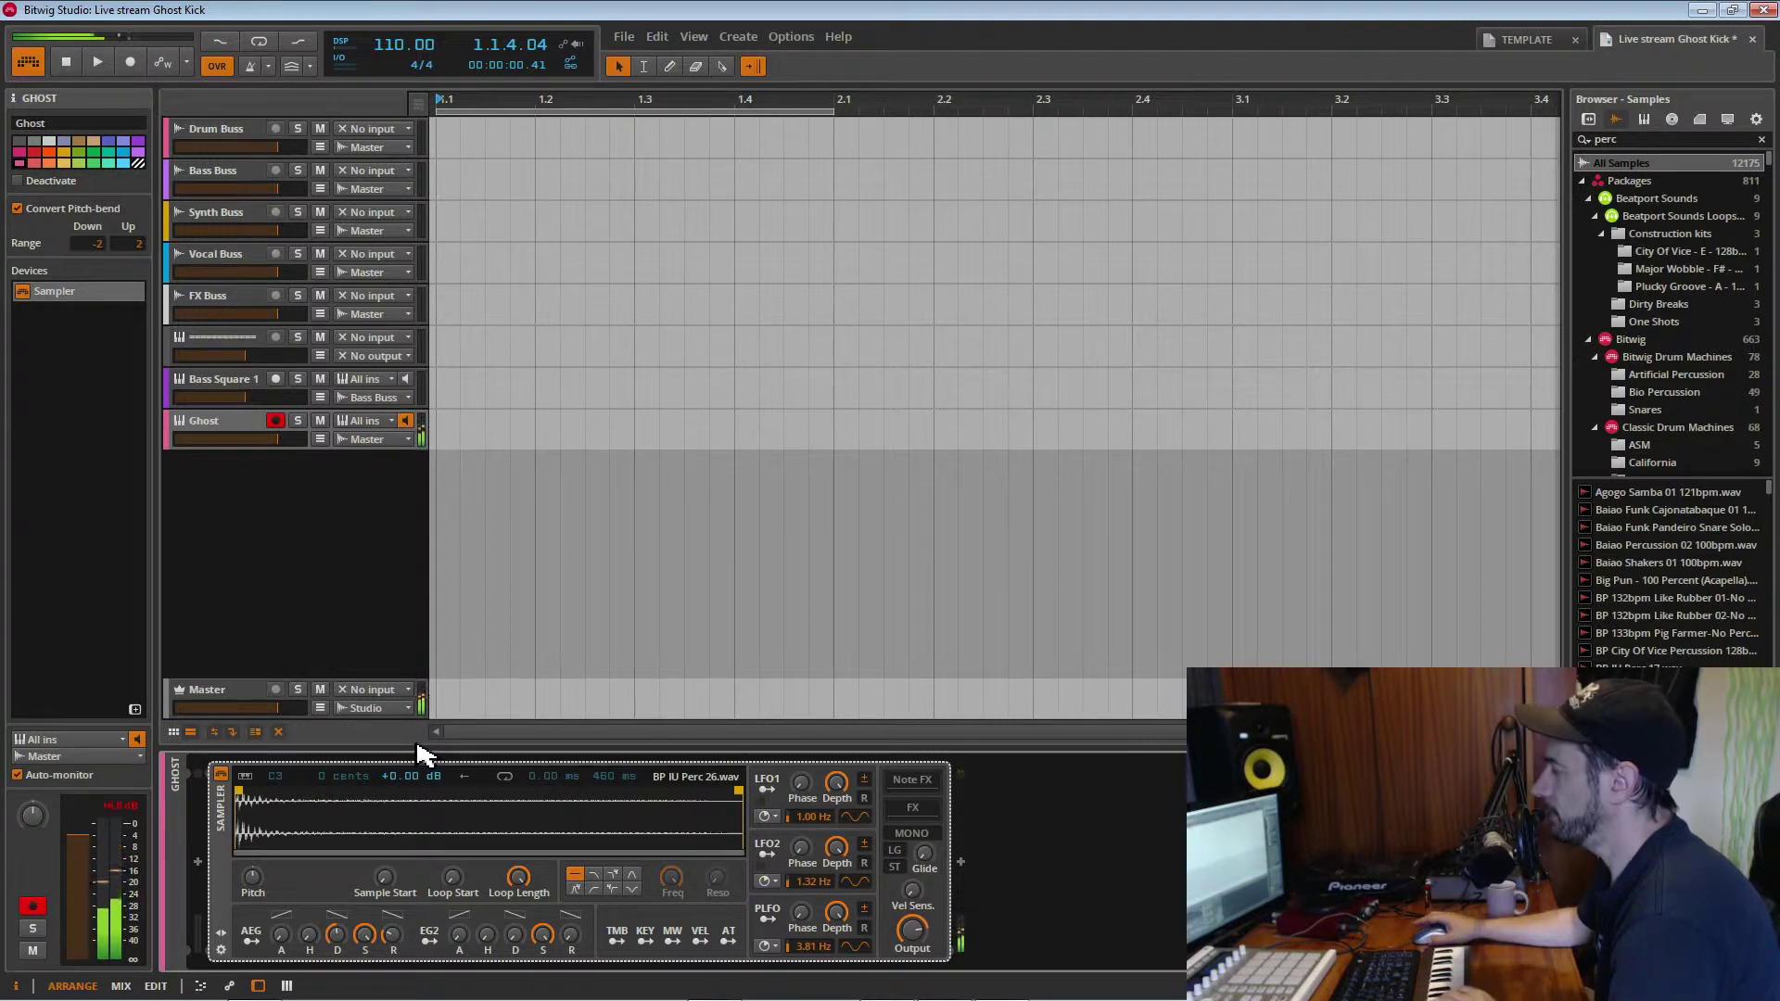
Add a Tool device after the Ghost track's Sampler and shorten the release of the Sampler's amplitude envelope
left_click(961, 863)
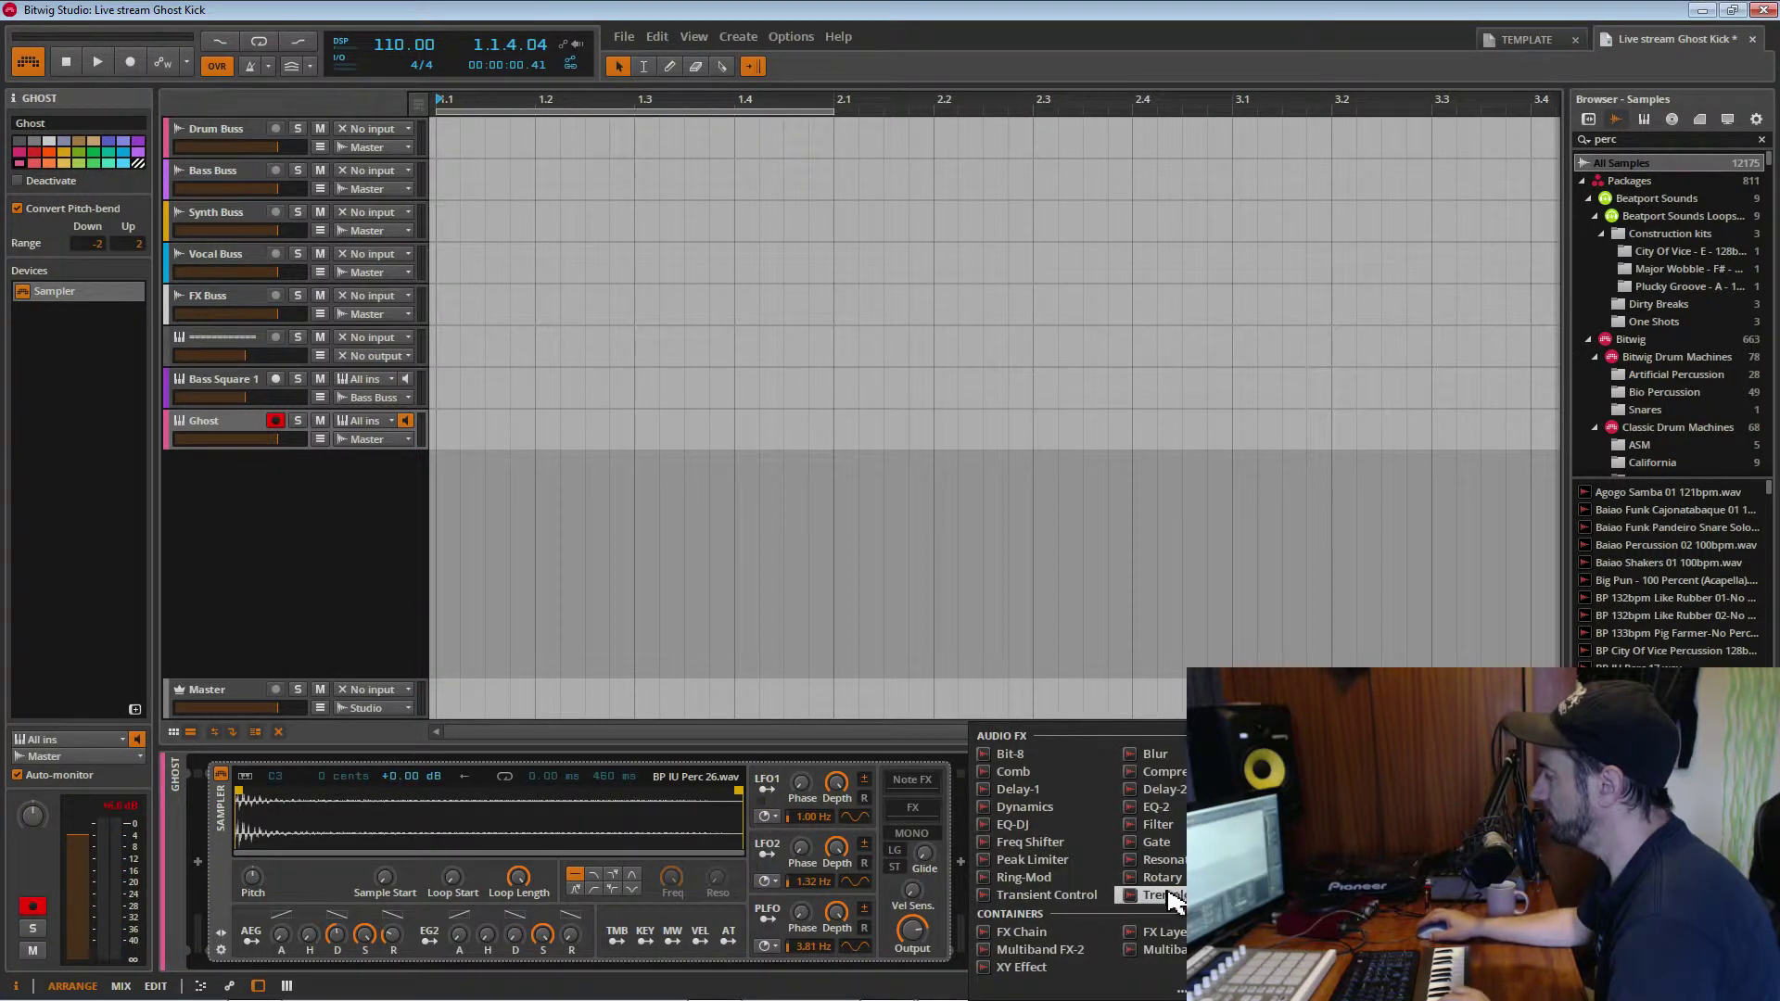
key("Return")
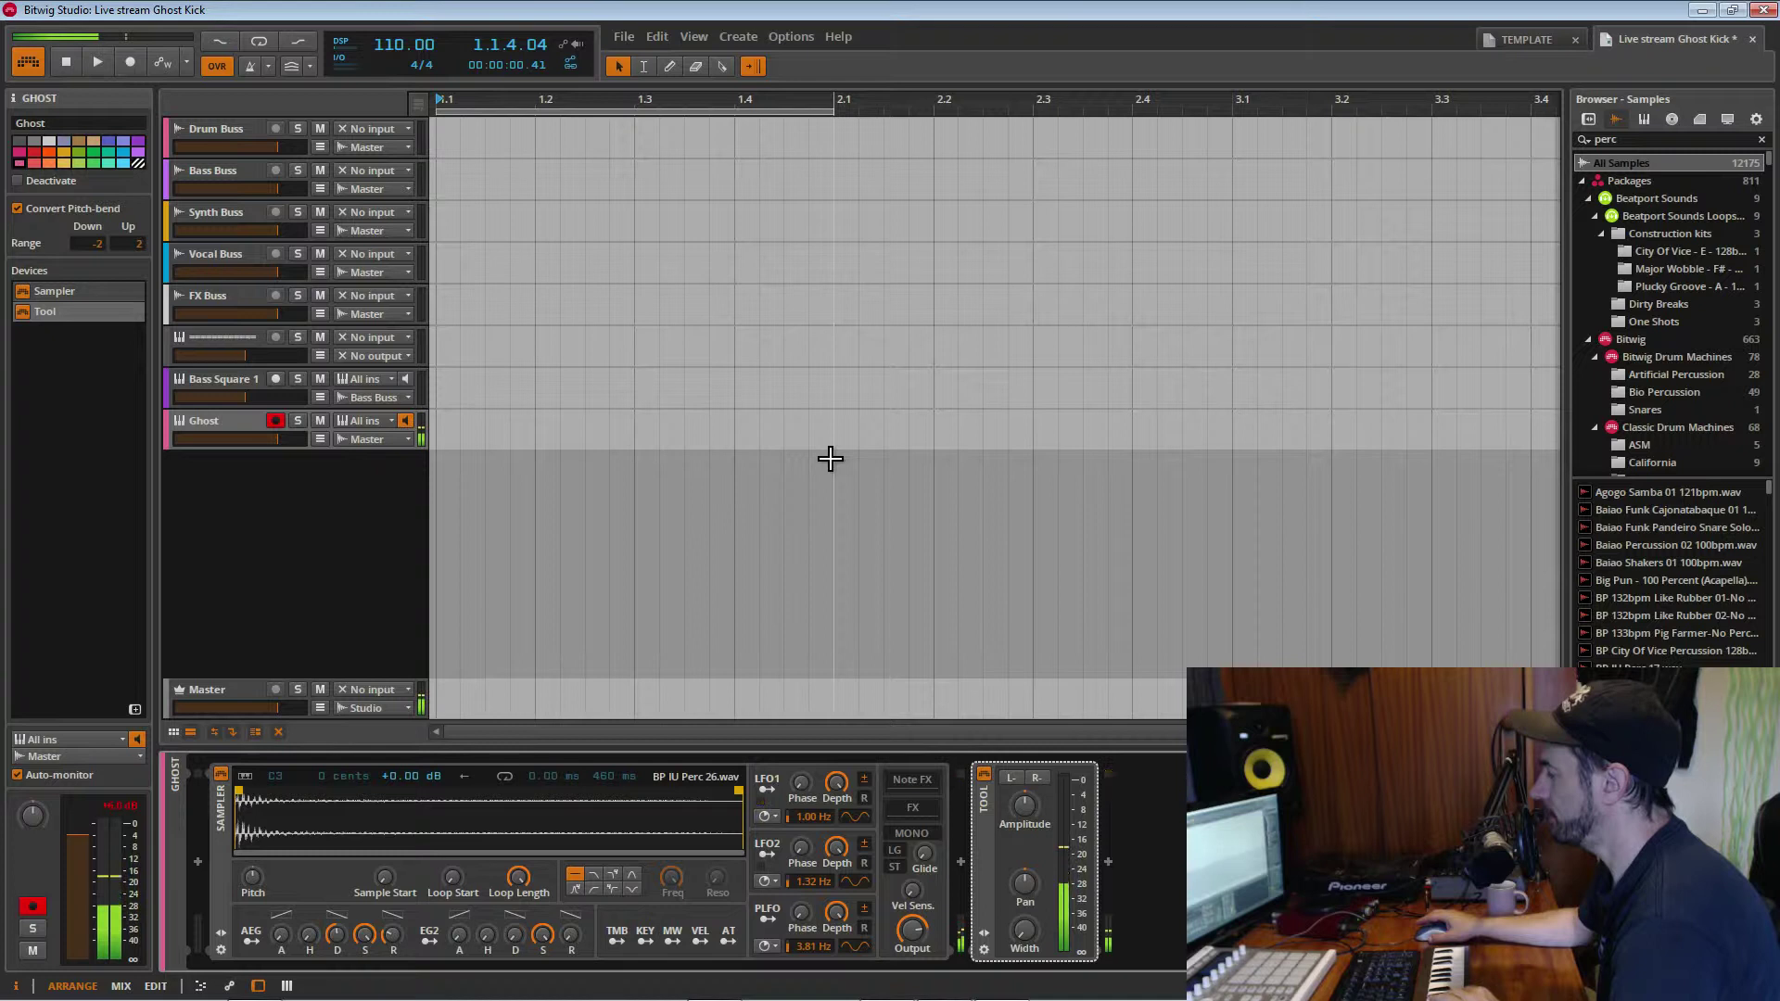
left_click_drag(394, 944, 390, 947)
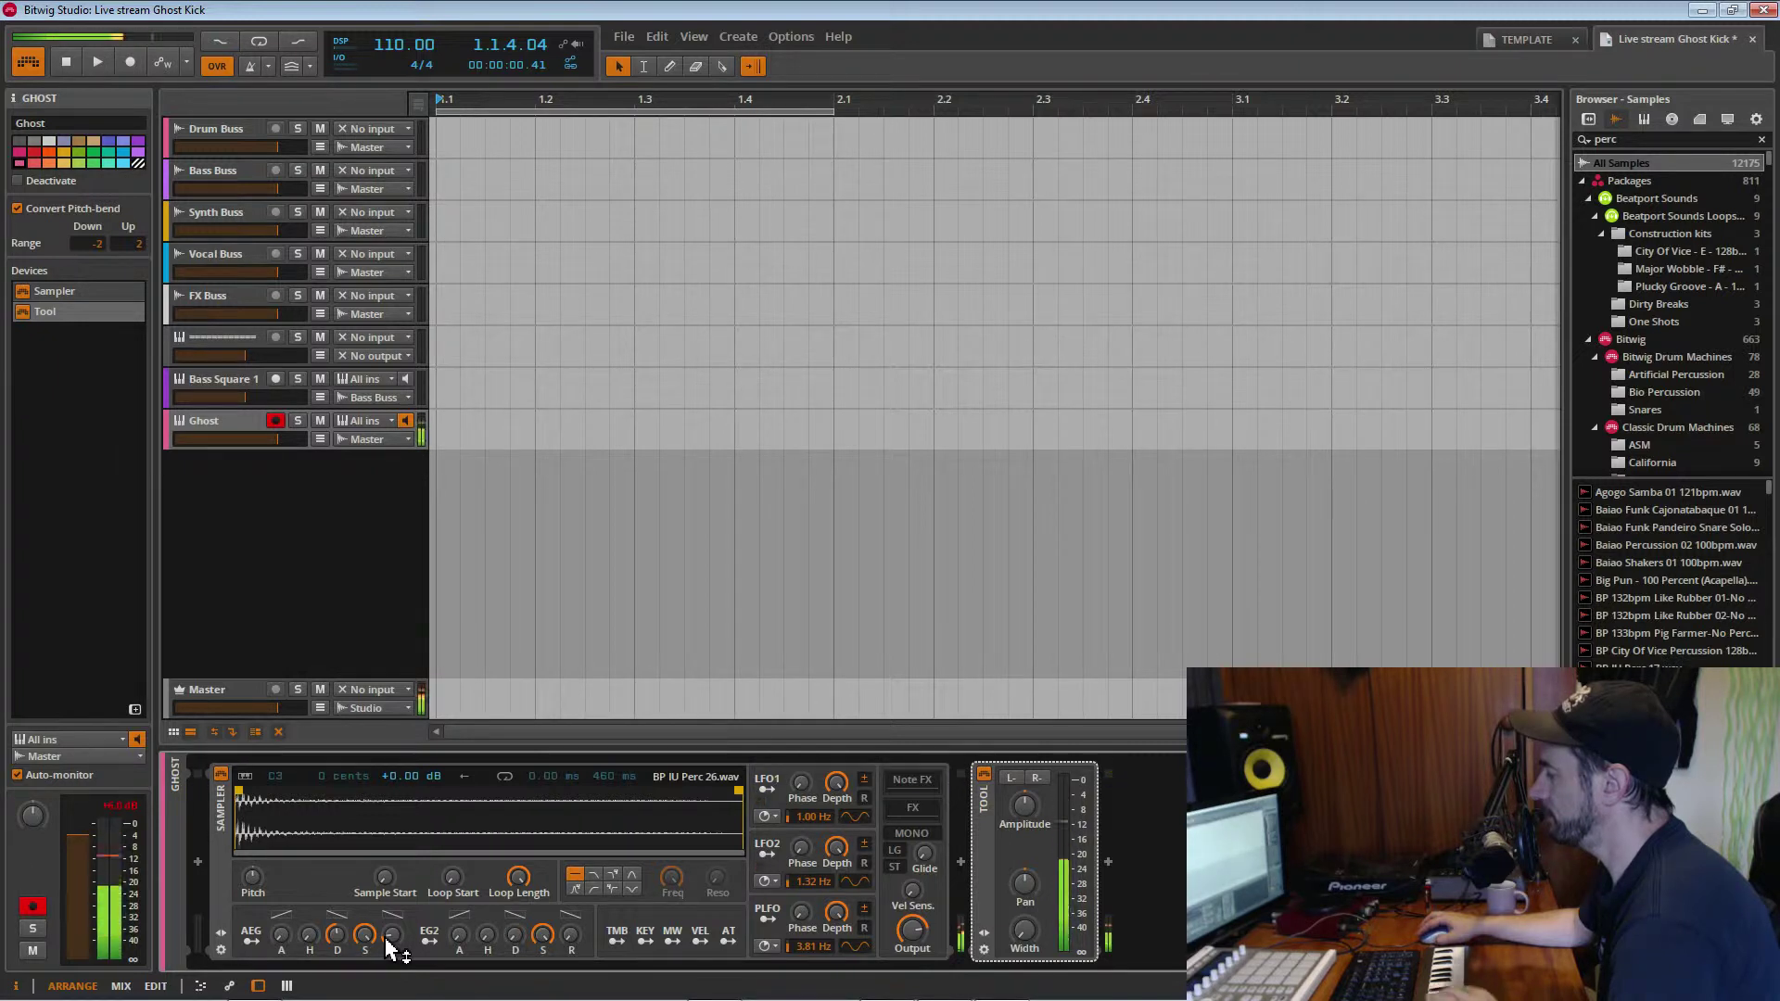
left_click_drag(389, 948, 393, 946)
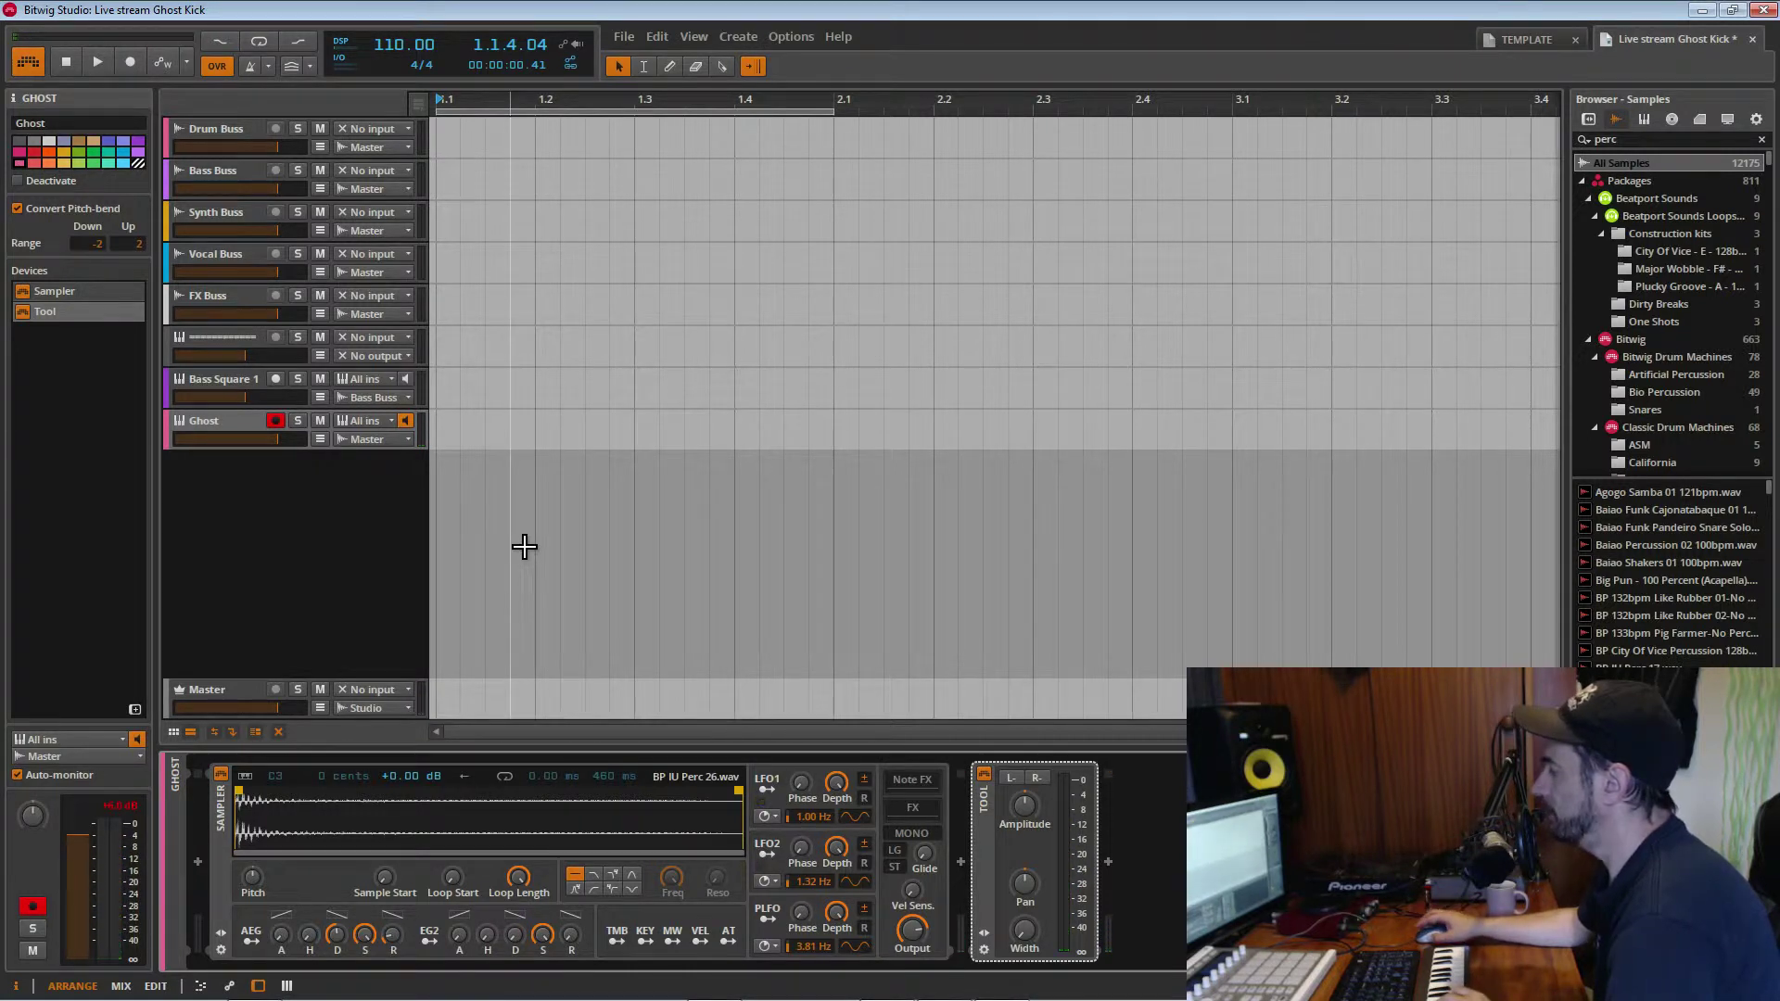
Route the Ghost track to No output, save the project, and move the track above Bass Square 1
left_click(402, 441)
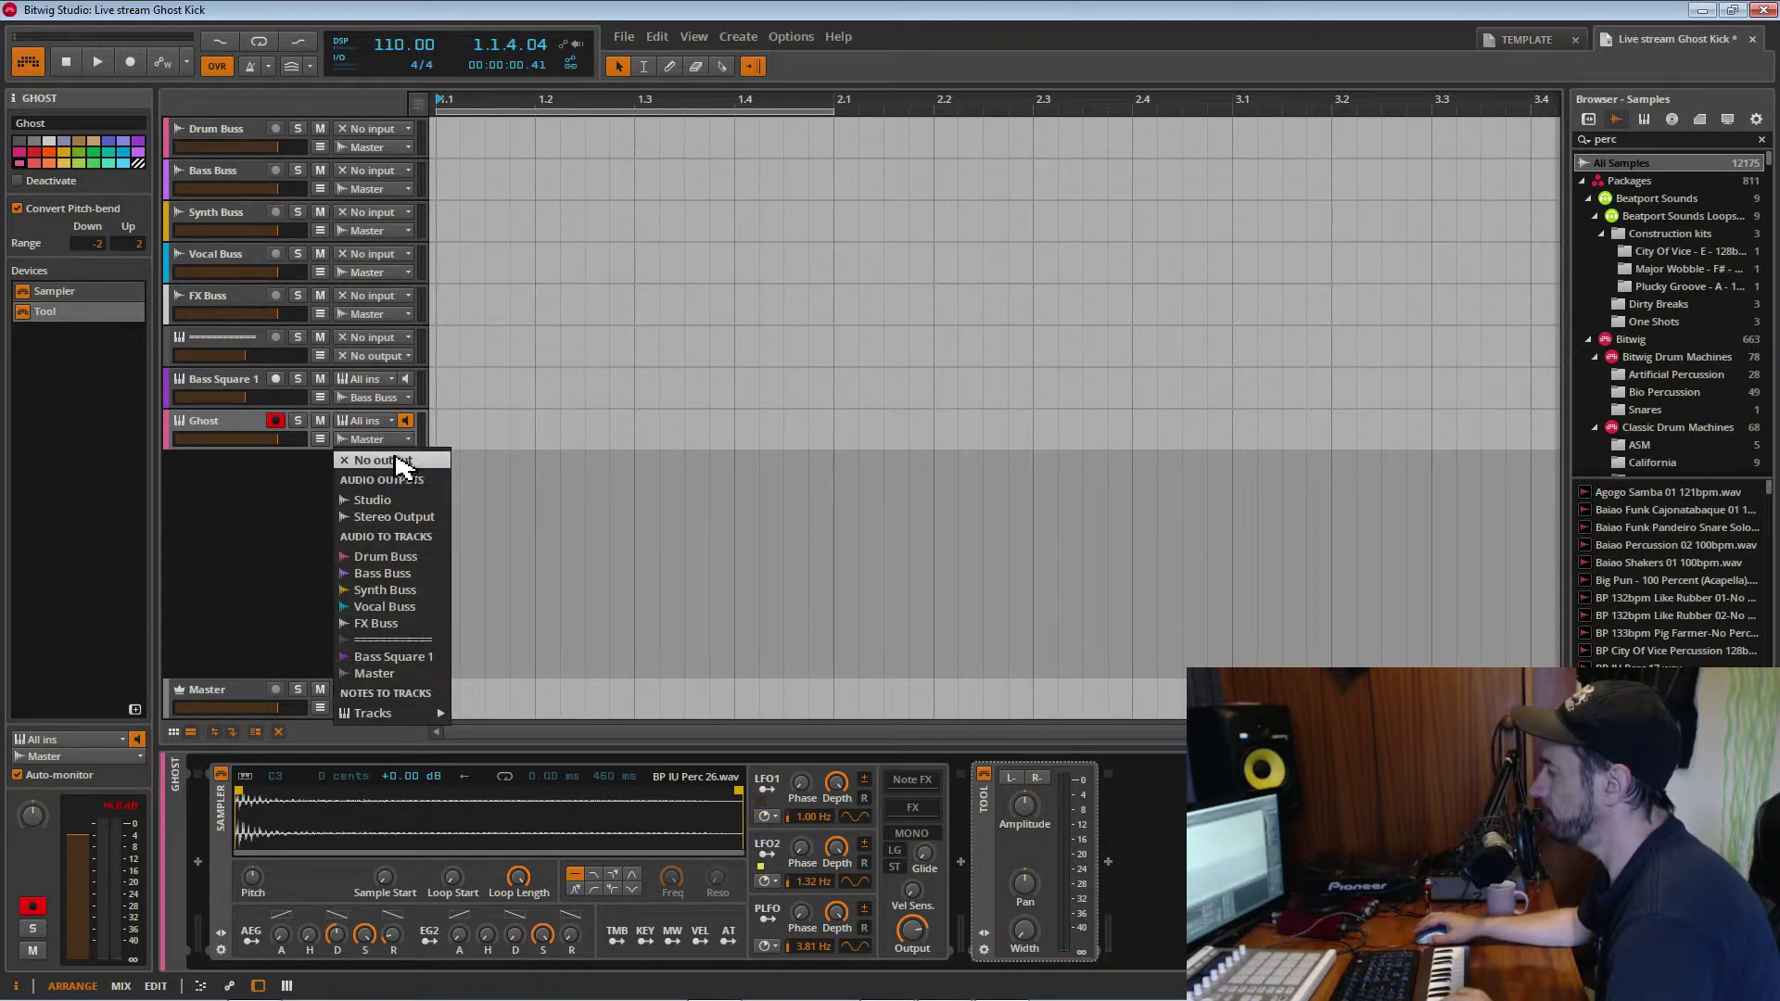
left_click(400, 461)
key("ctrl+s")
left_click_drag(230, 440, 220, 367)
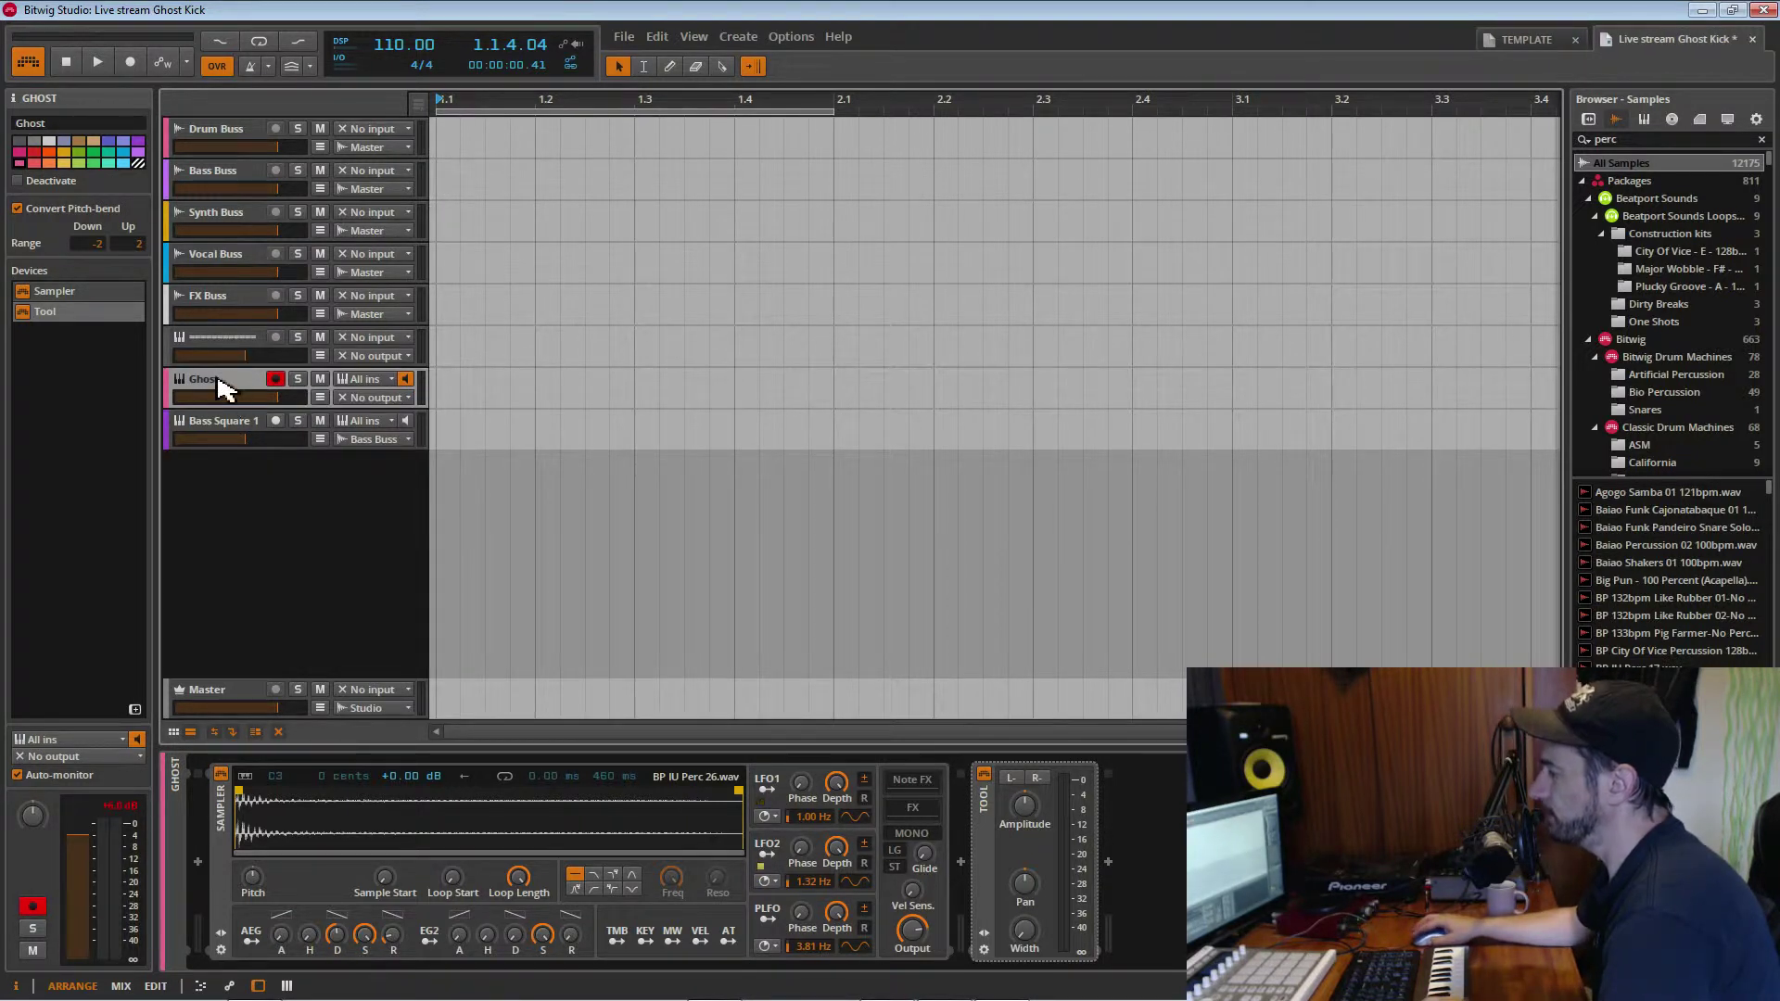
Create a one-bar clip at the start of the Ghost track and show it in the note editor
double_click(461, 401)
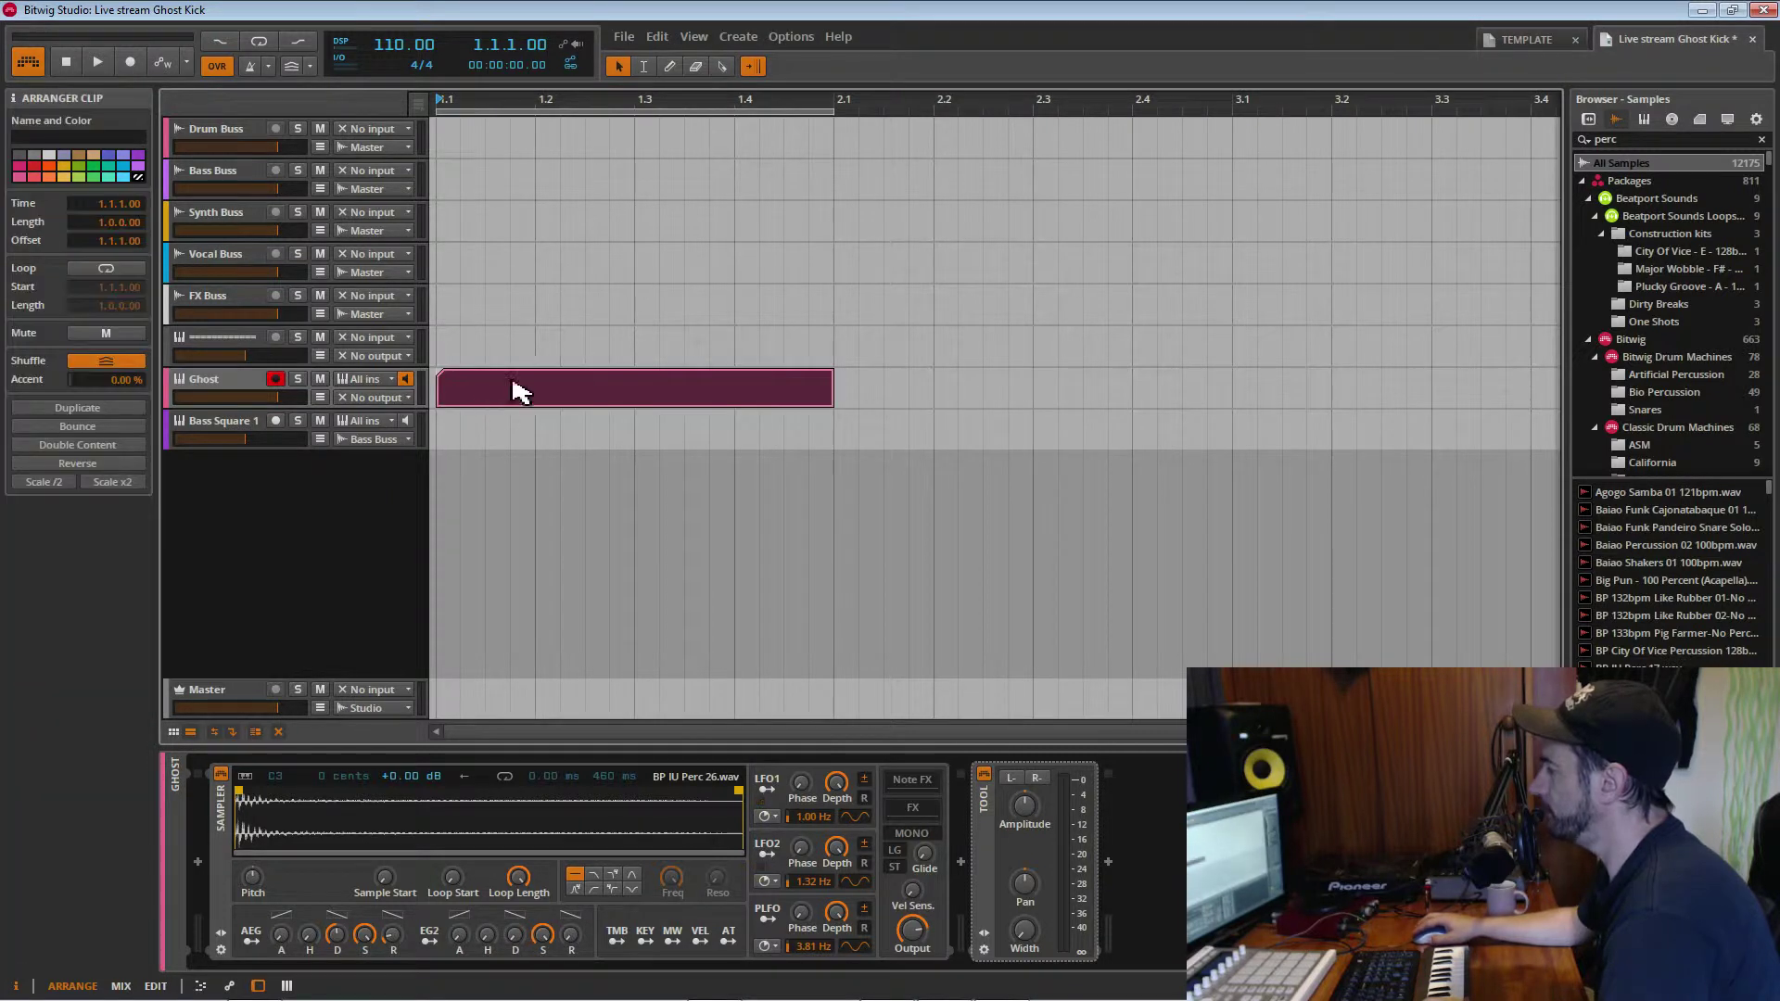
double_click(500, 394)
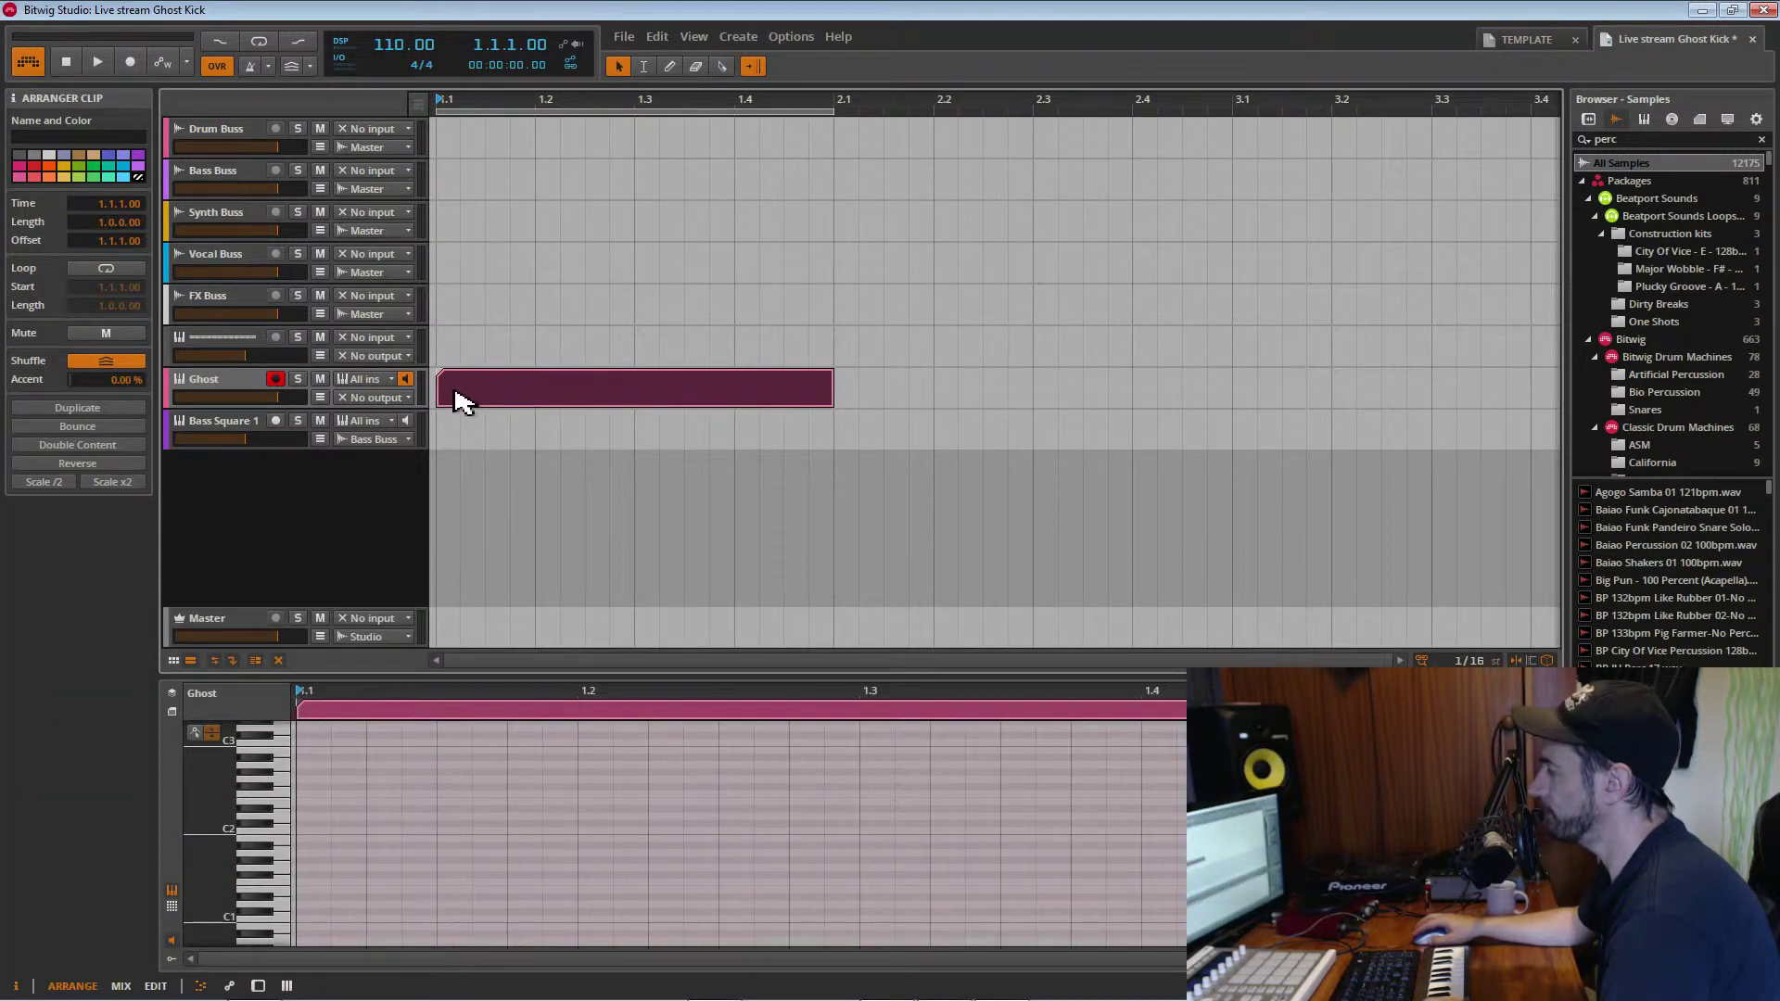
key("Delete")
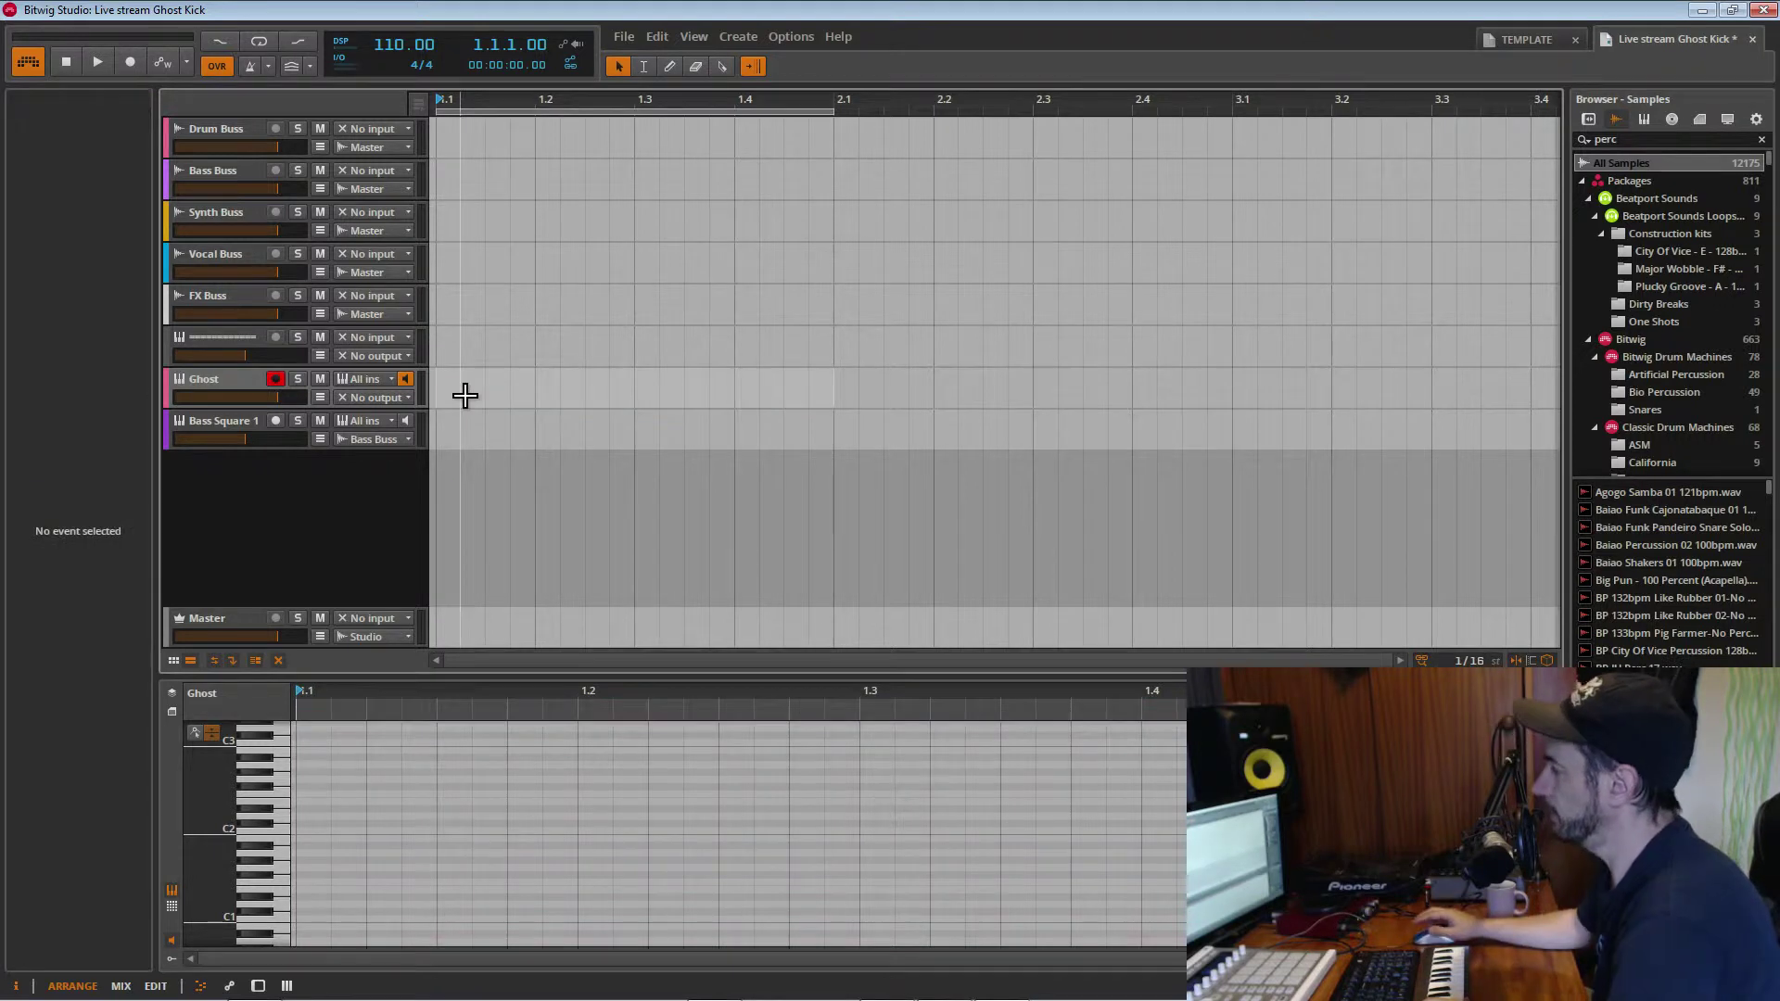
left_click(217, 384)
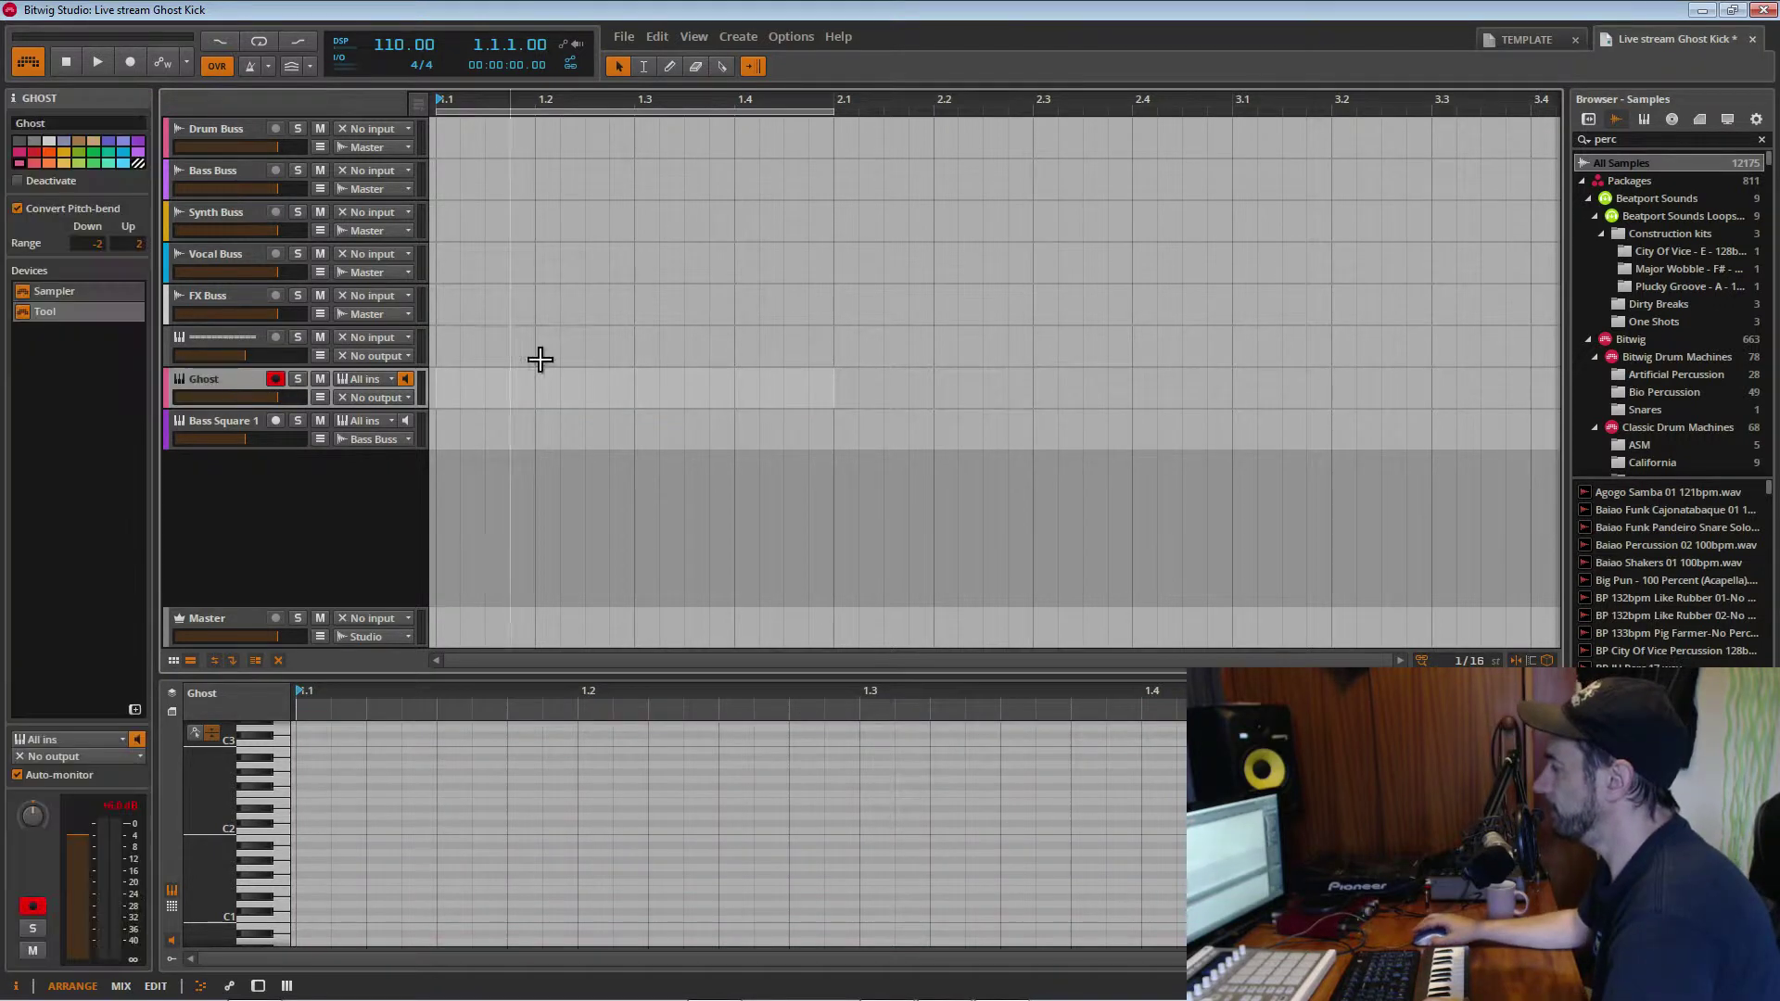
double_click(452, 387)
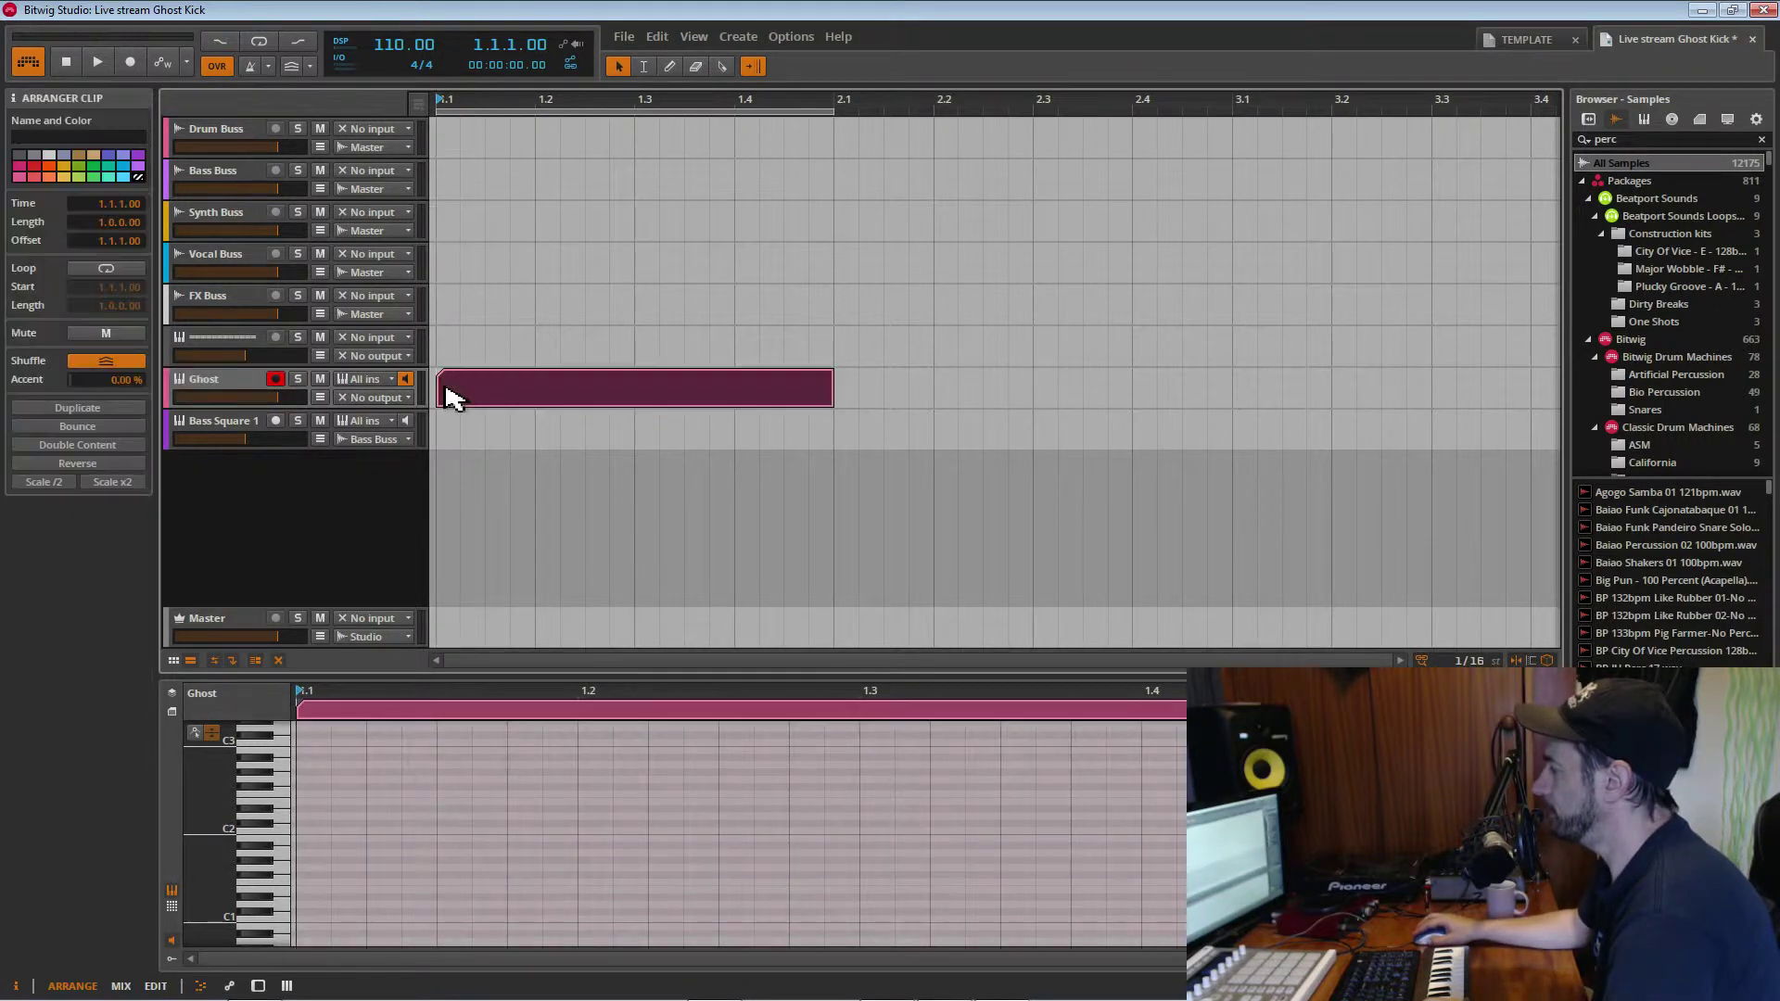
left_click(214, 388)
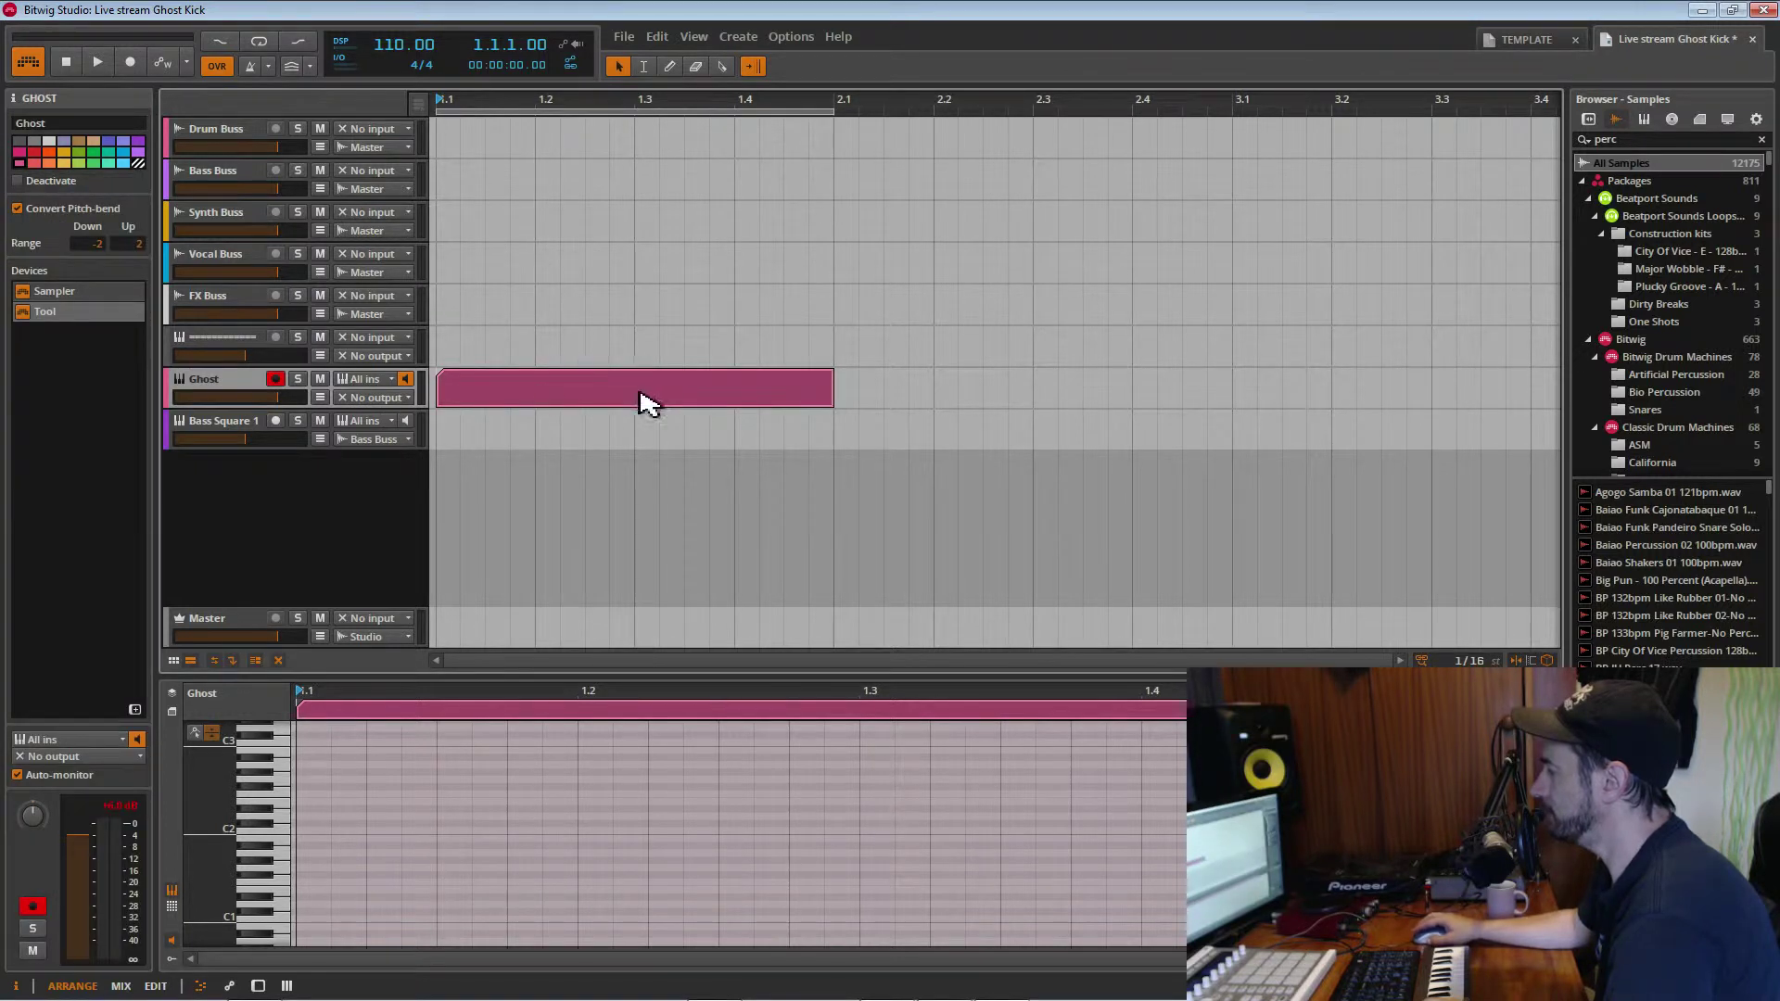
left_click(589, 405)
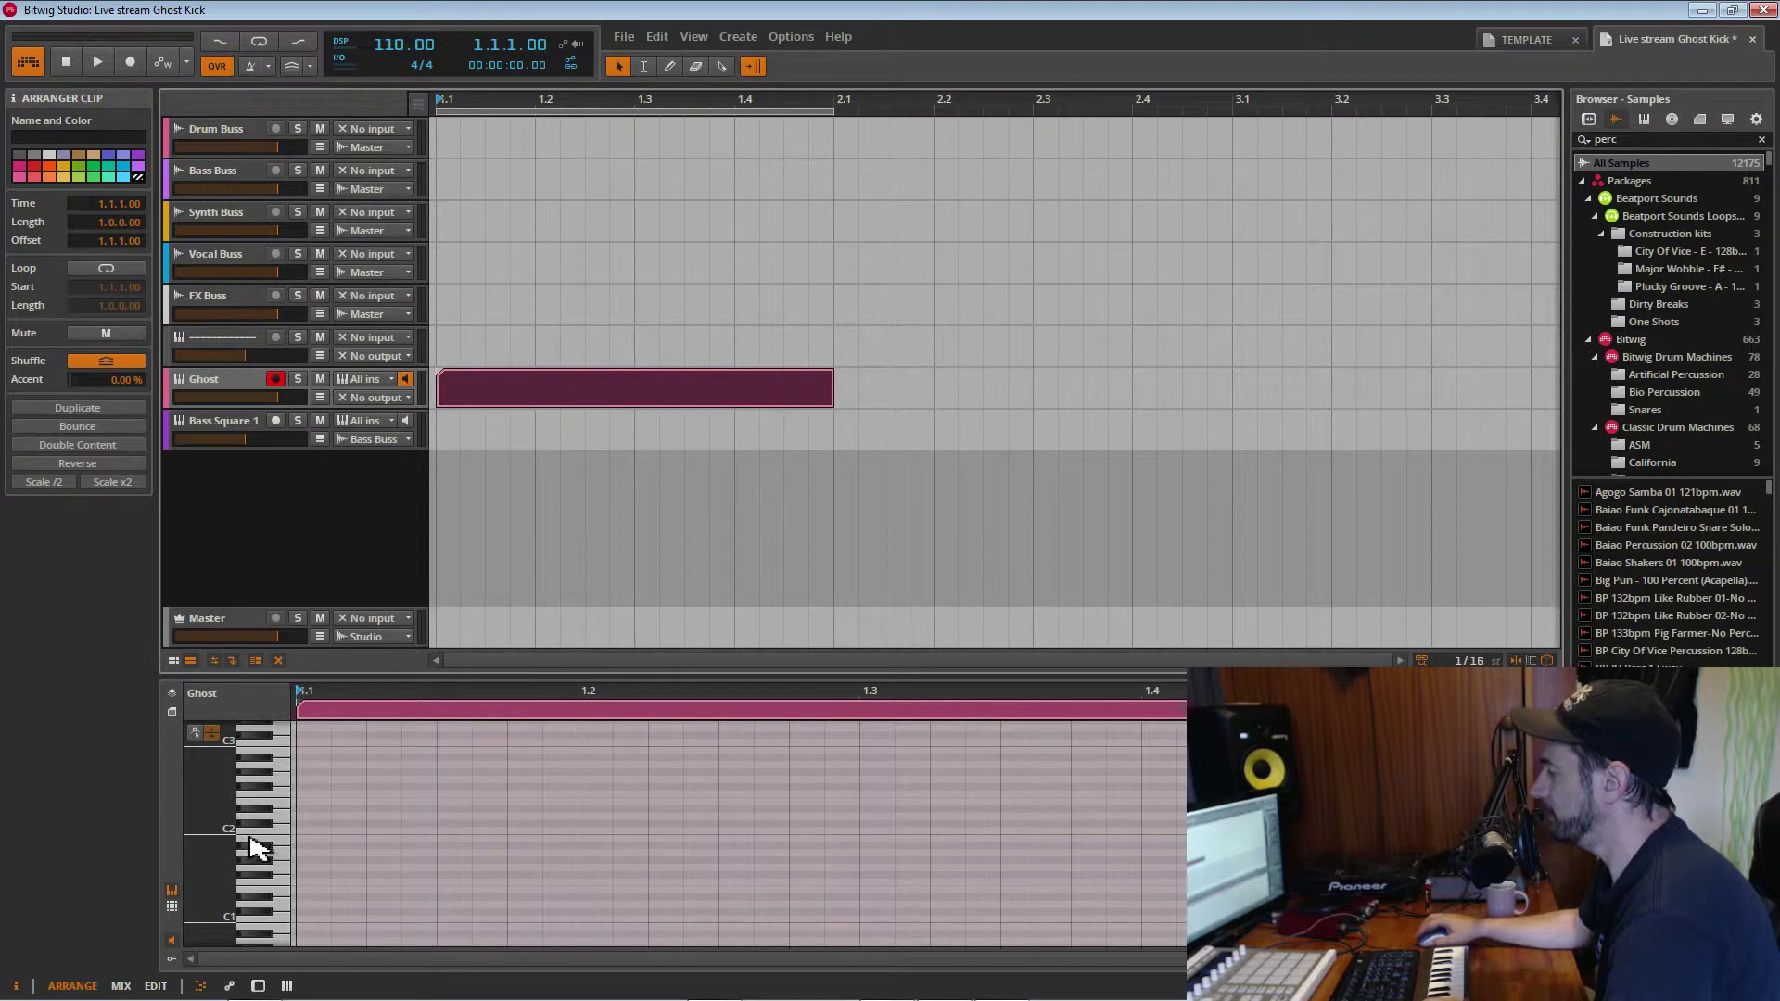
Add four C3 notes to the Ghost clip, one on each beat of the bar, each 0.0.2.00 long
left_click(312, 749)
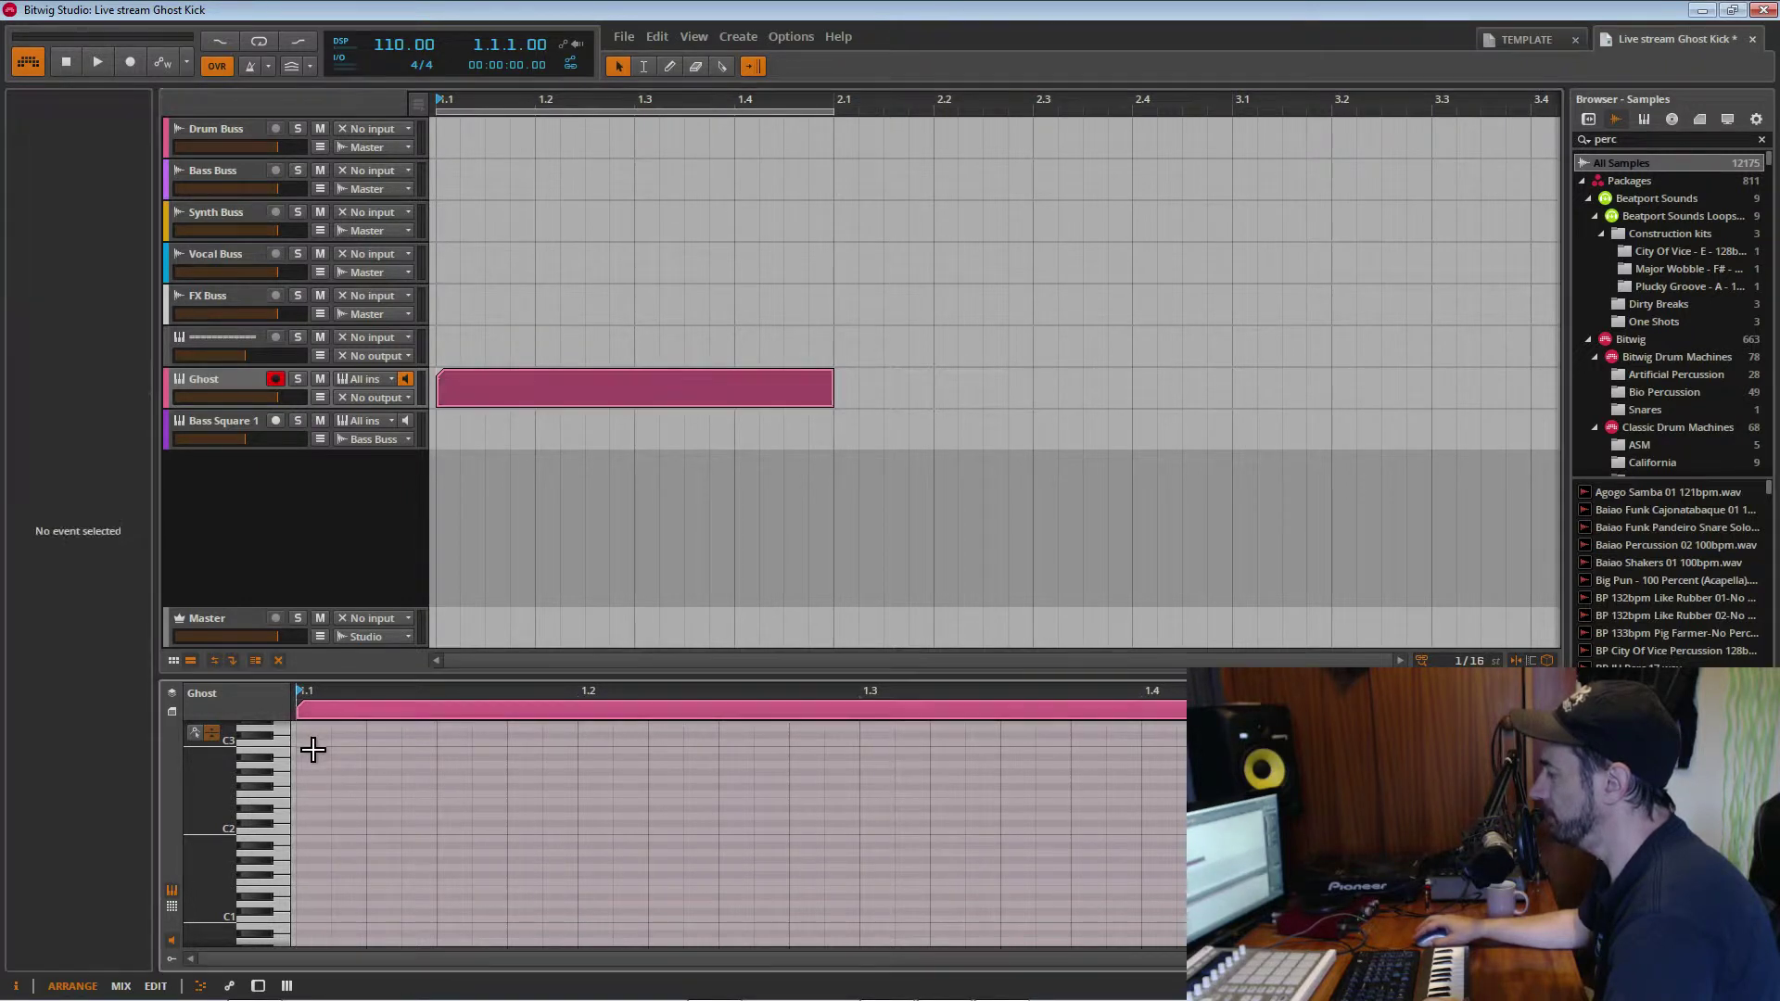
double_click(312, 749)
left_click_drag(313, 750, 356, 748)
key("space")
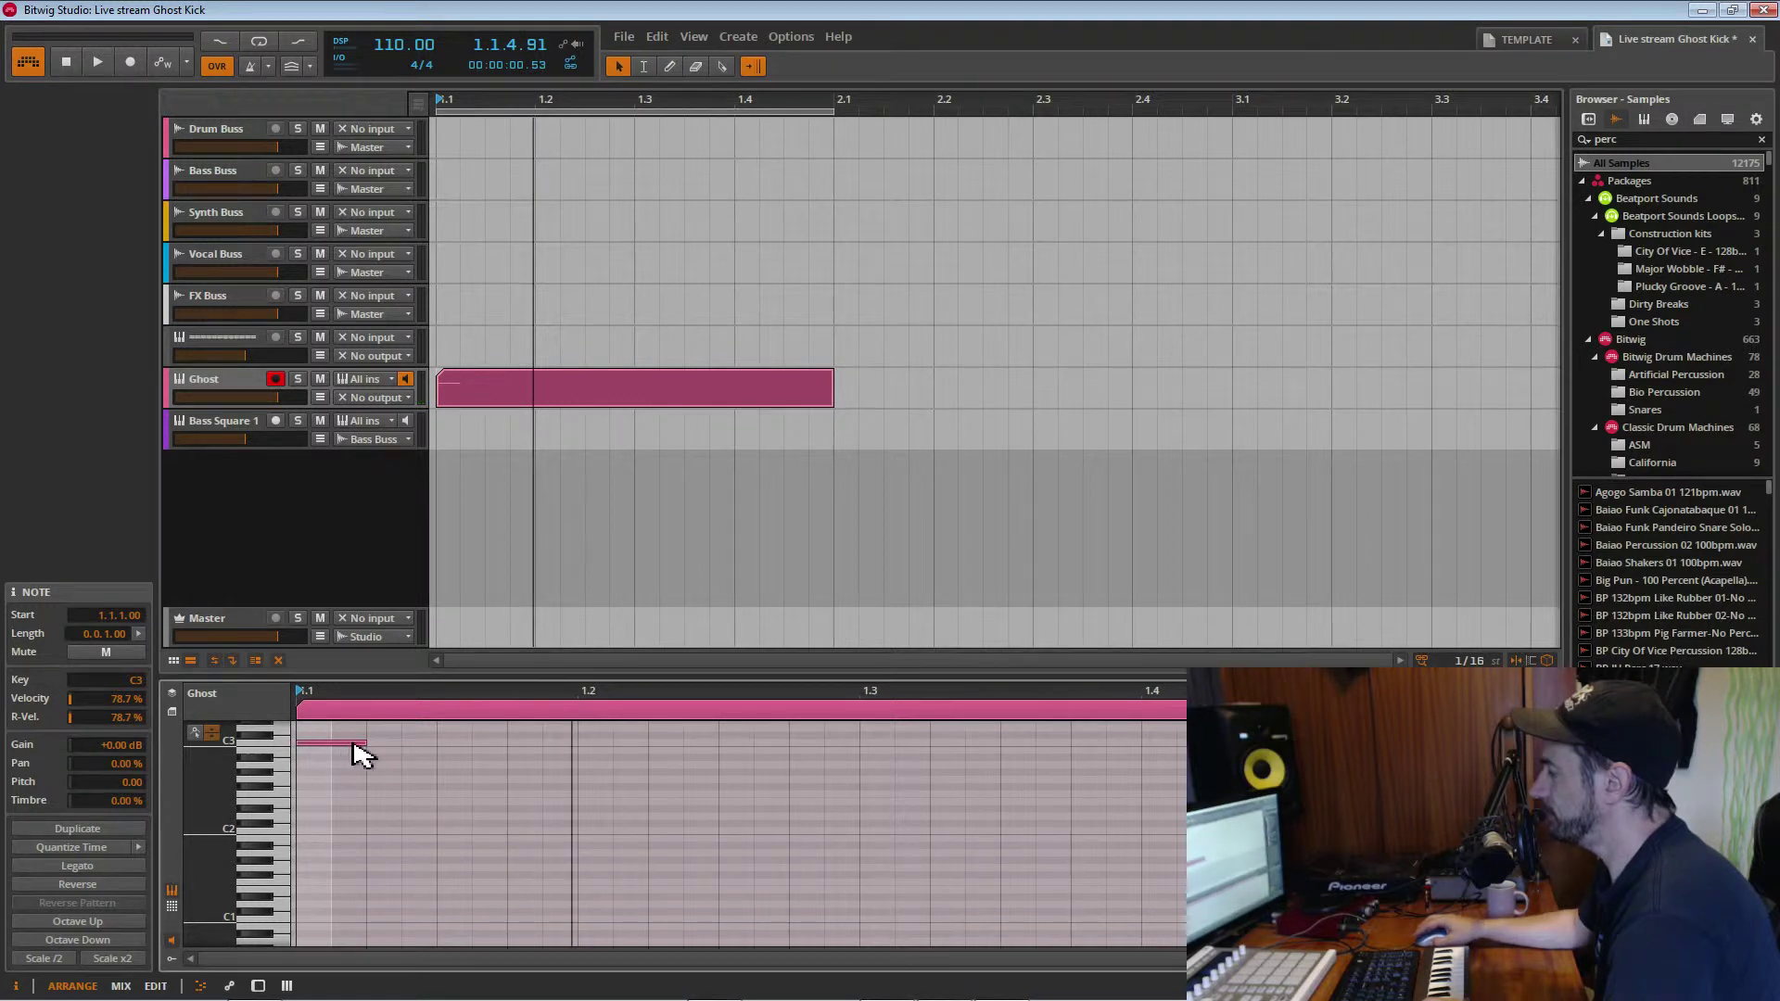
left_click_drag(370, 746, 437, 749)
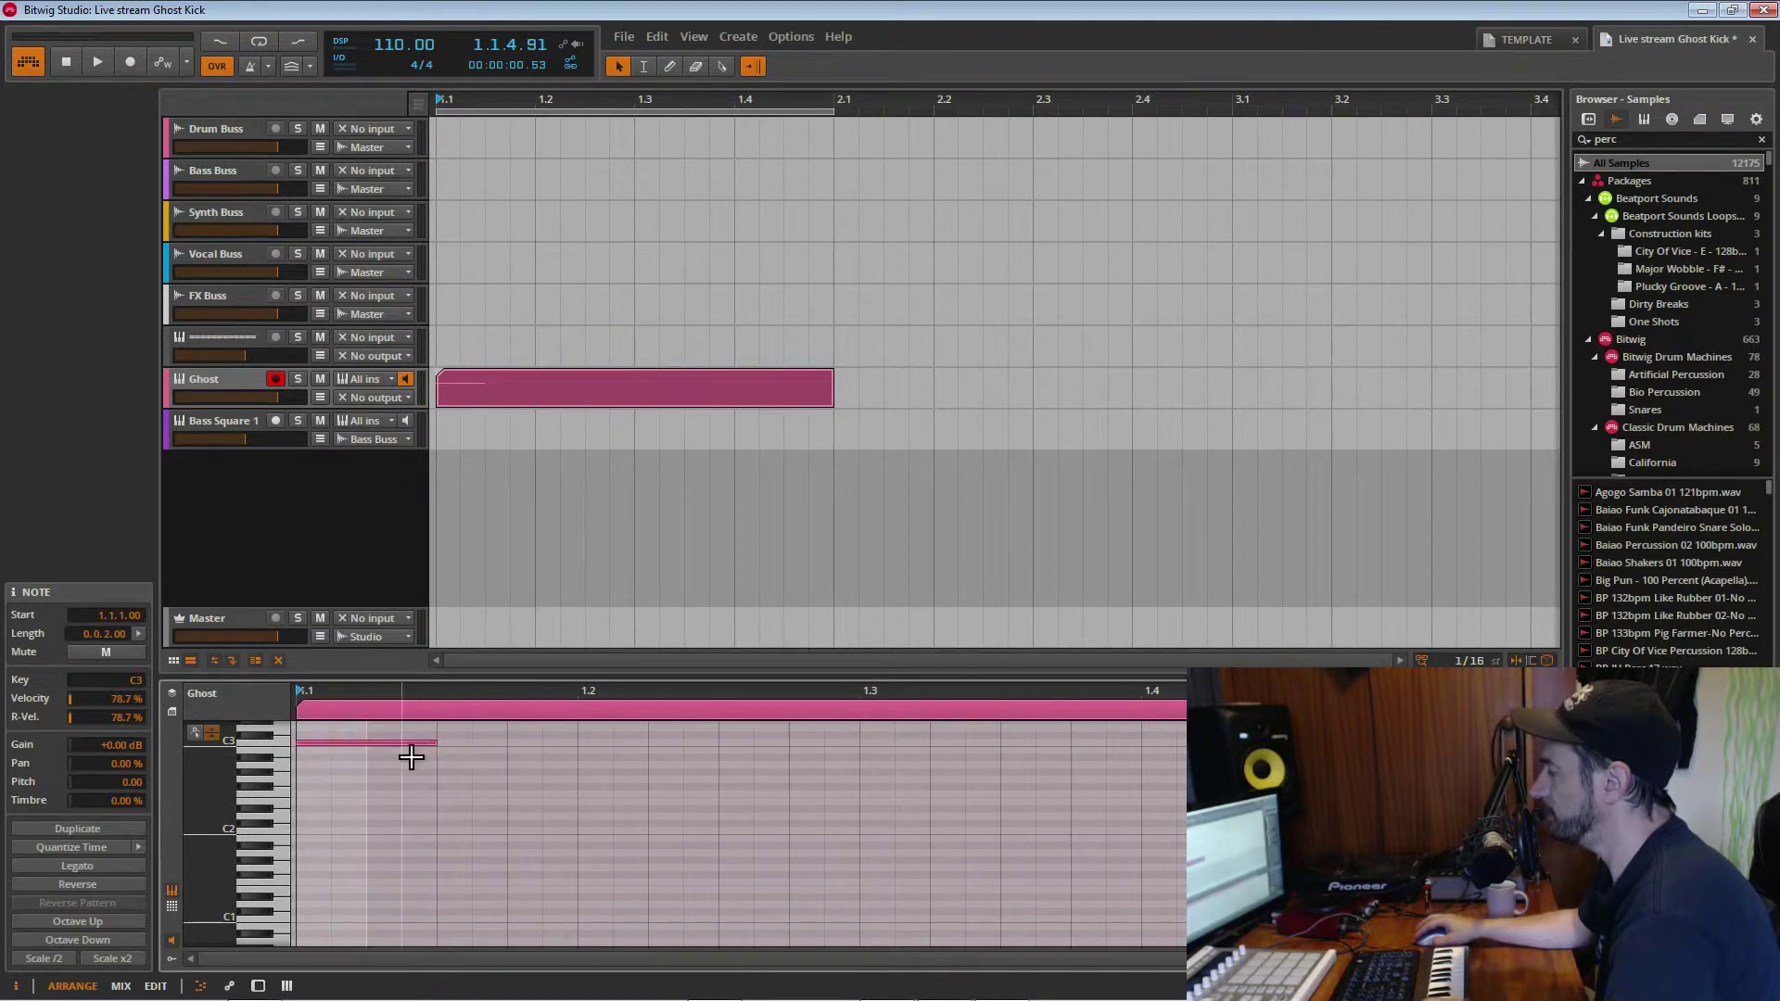
double_click(660, 754)
double_click(878, 751)
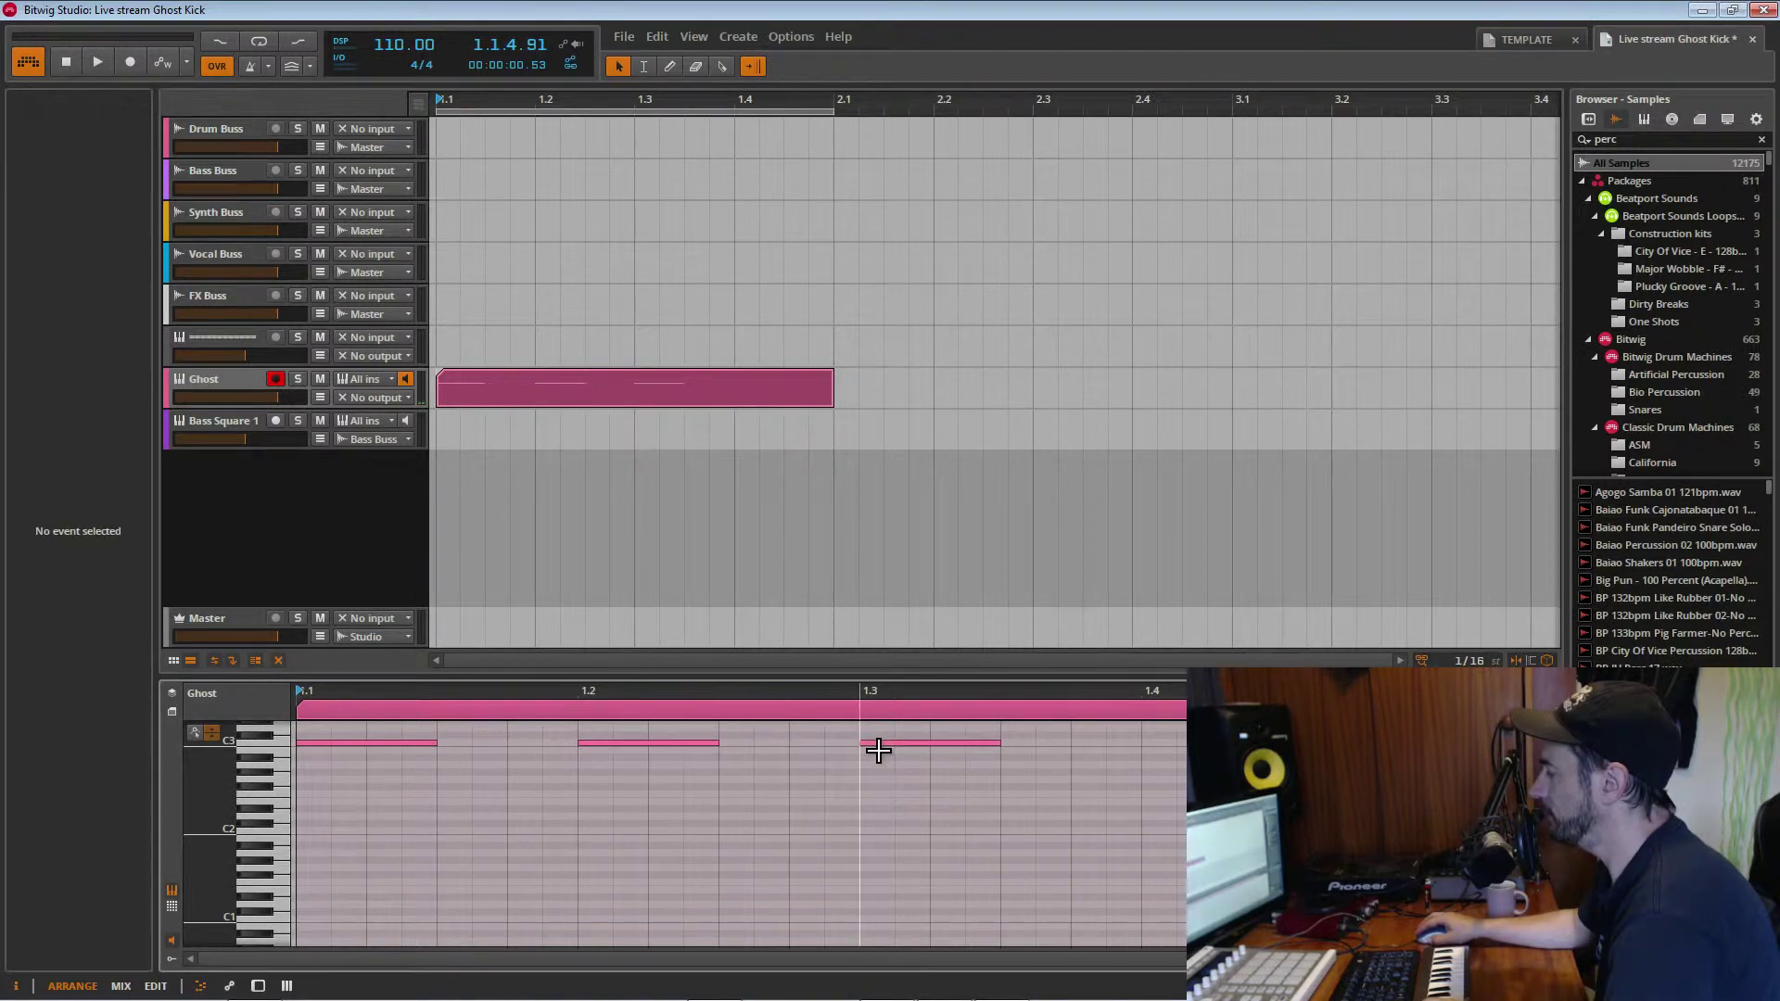
double_click(1159, 743)
Enable arranger looping, set the tempo to 126 BPM, and play the Ghost pattern
key("space")
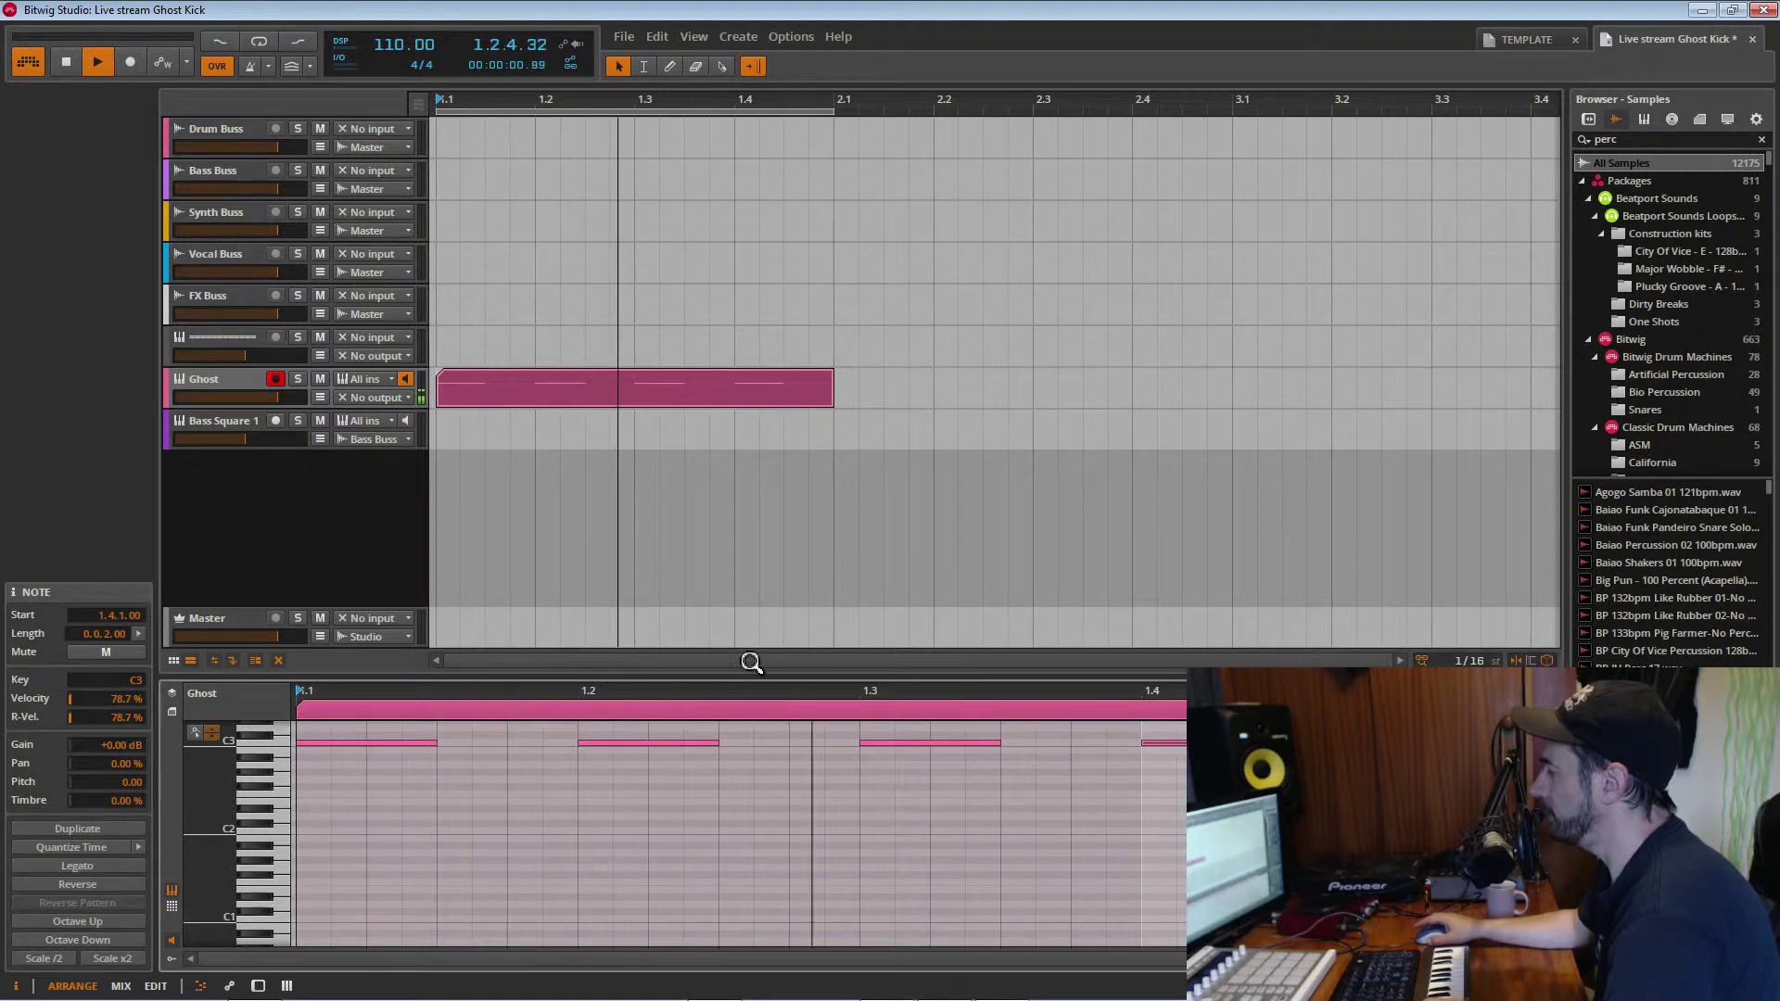
left_click(257, 46)
left_click_drag(403, 45, 403, 20)
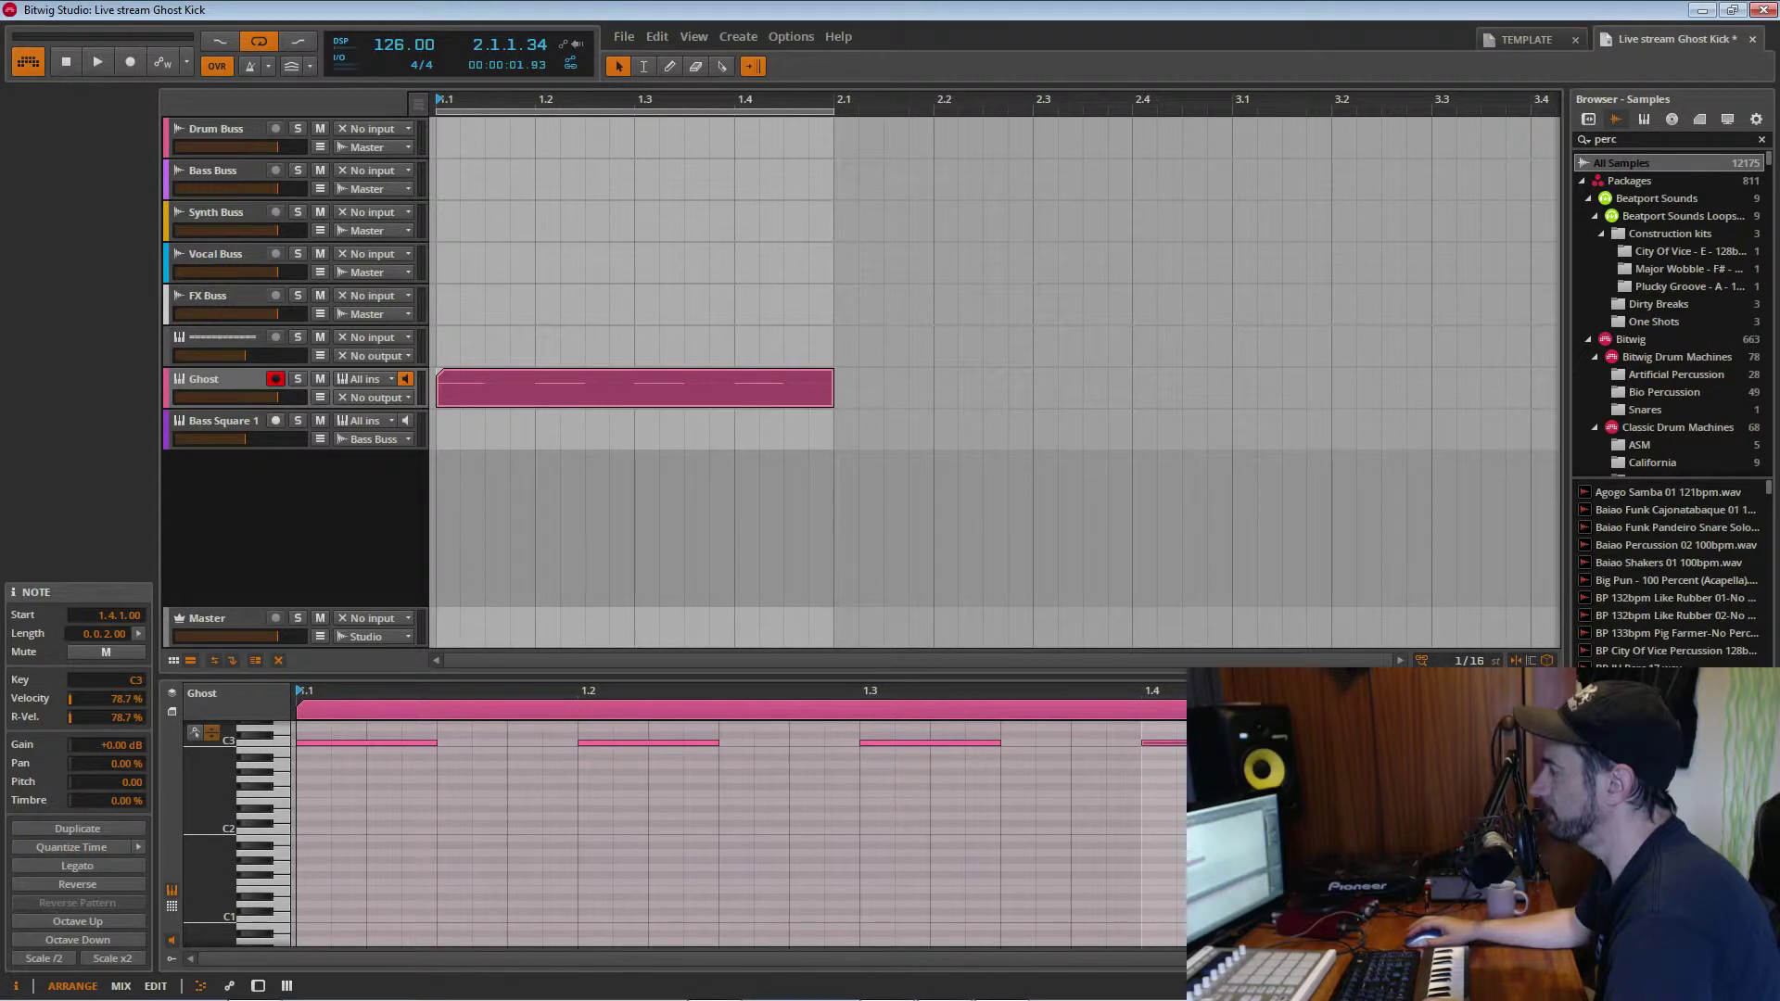
key("space")
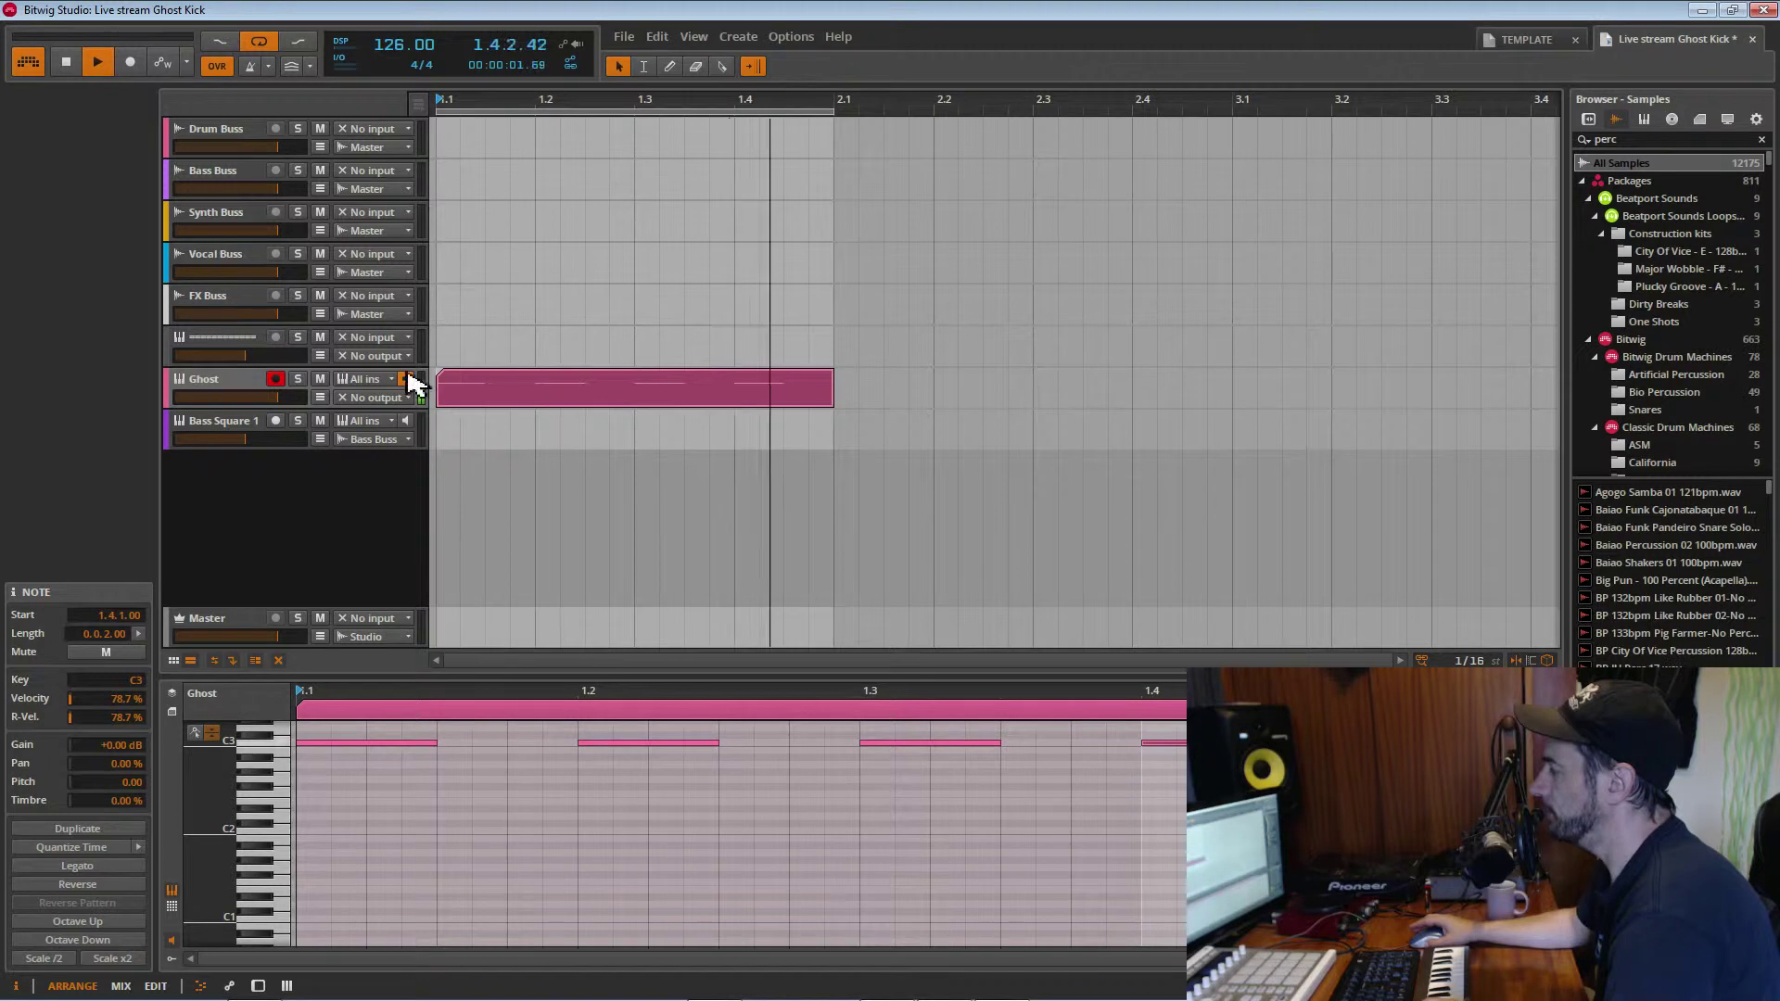
Audition the Ghost pattern by routing it briefly to Master, returning the track to No output
left_click(367, 408)
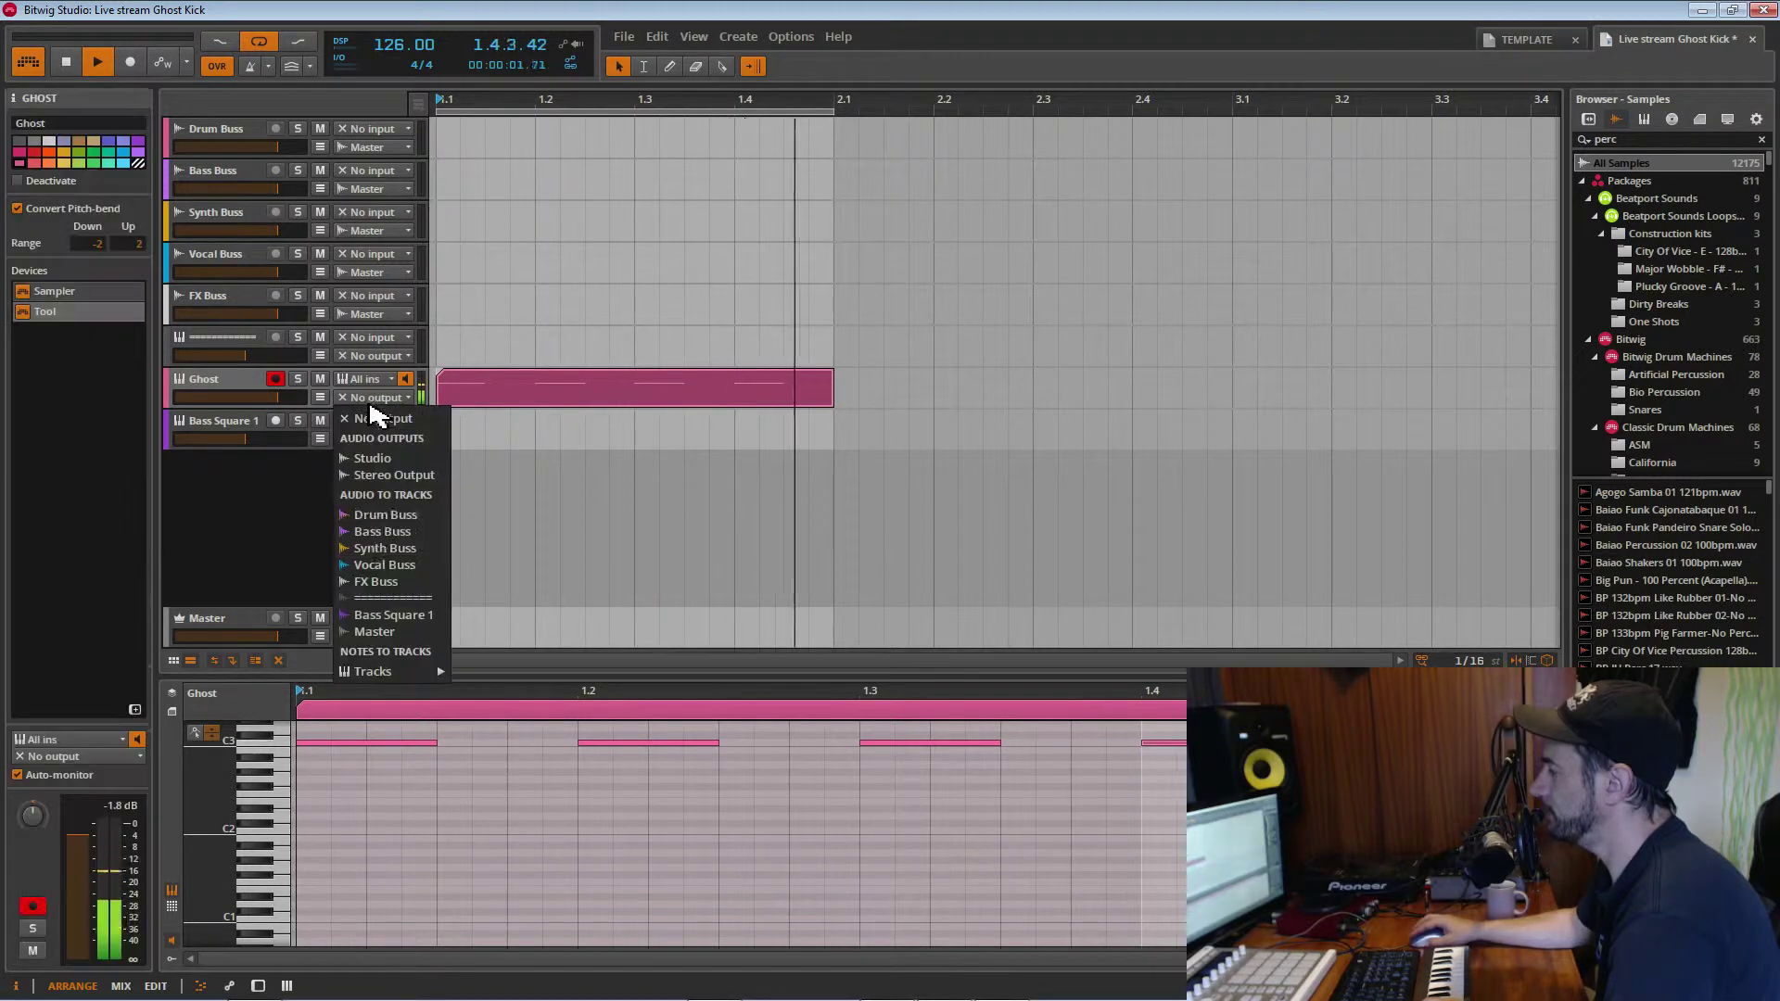
left_click(388, 618)
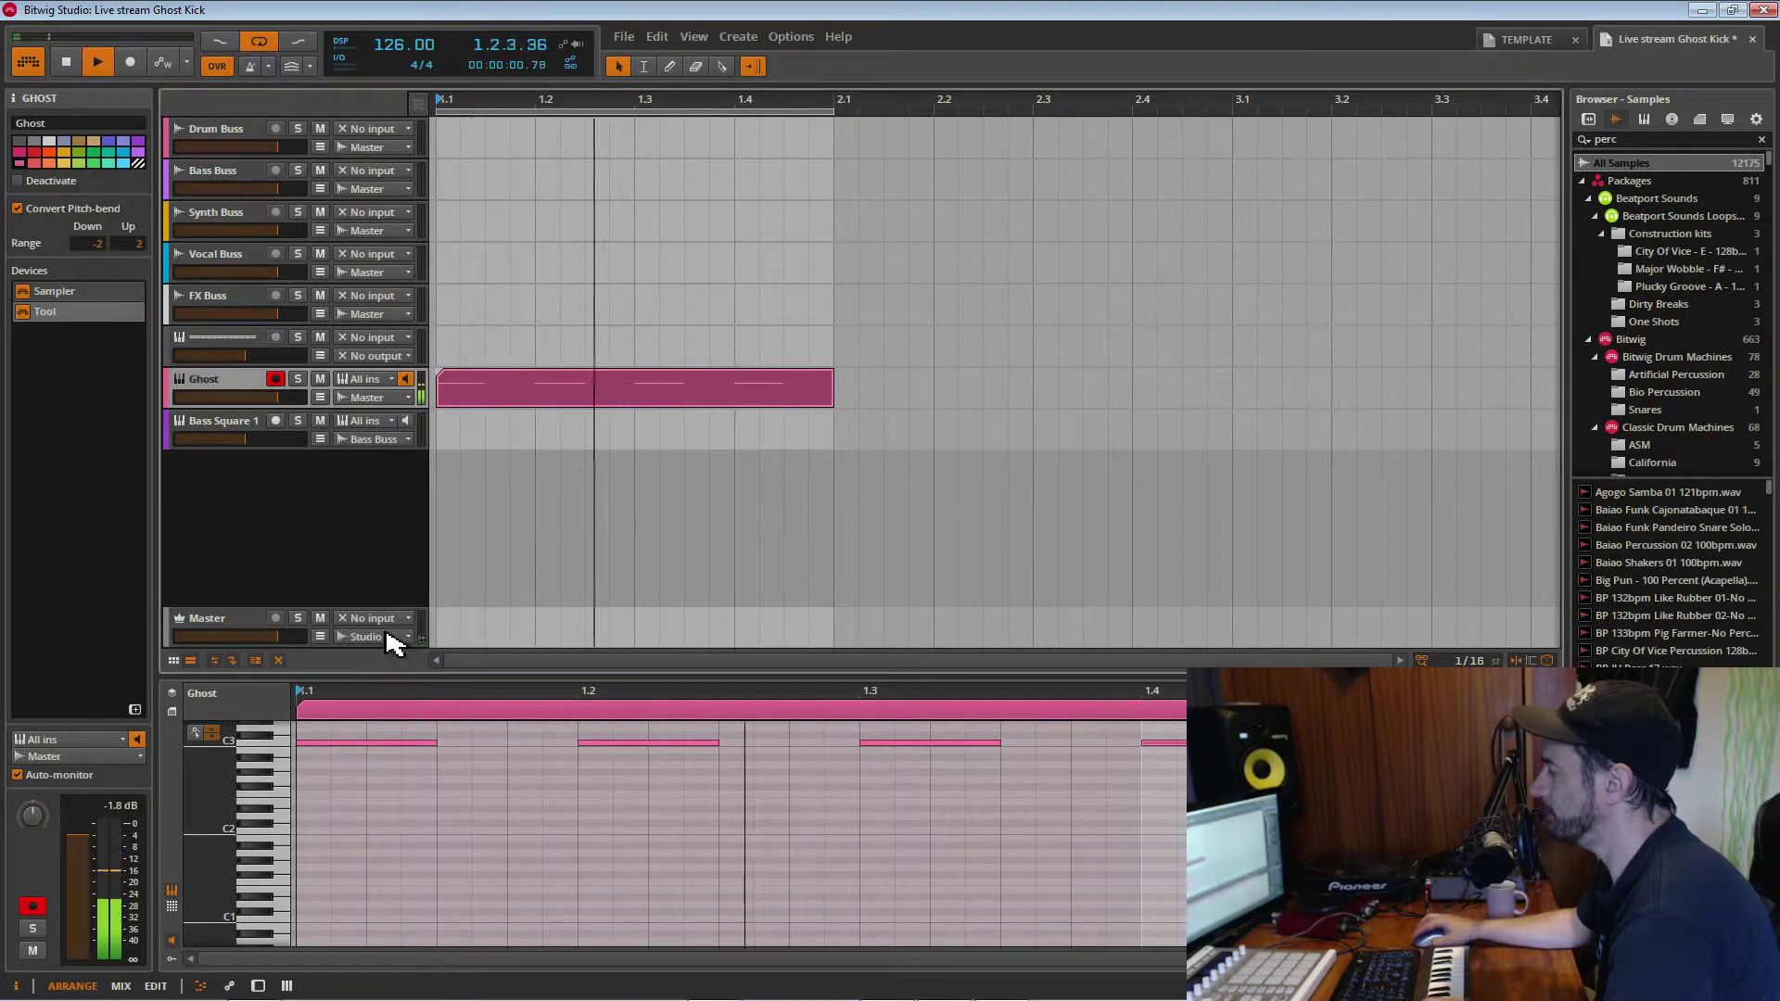
left_click(401, 398)
left_click(400, 419)
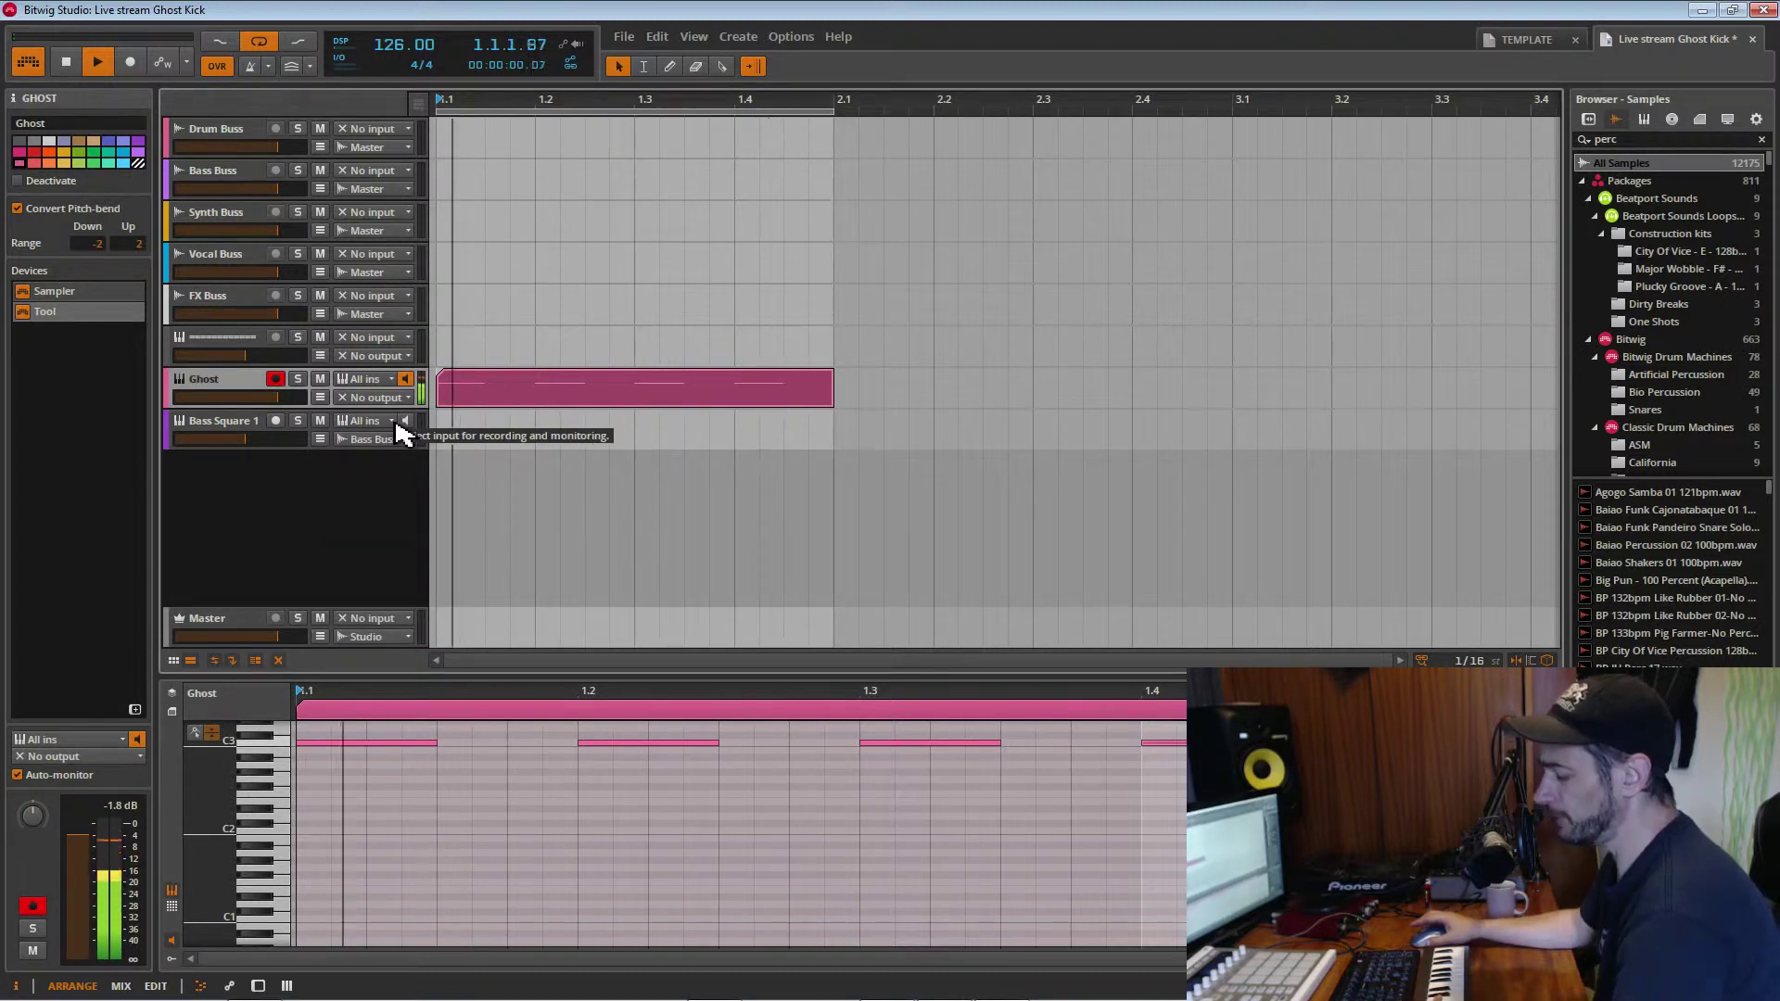
Save the project with the Ghost pattern and tempo in place
key("ctrl+s")
left_click_drag(834, 394, 723, 385)
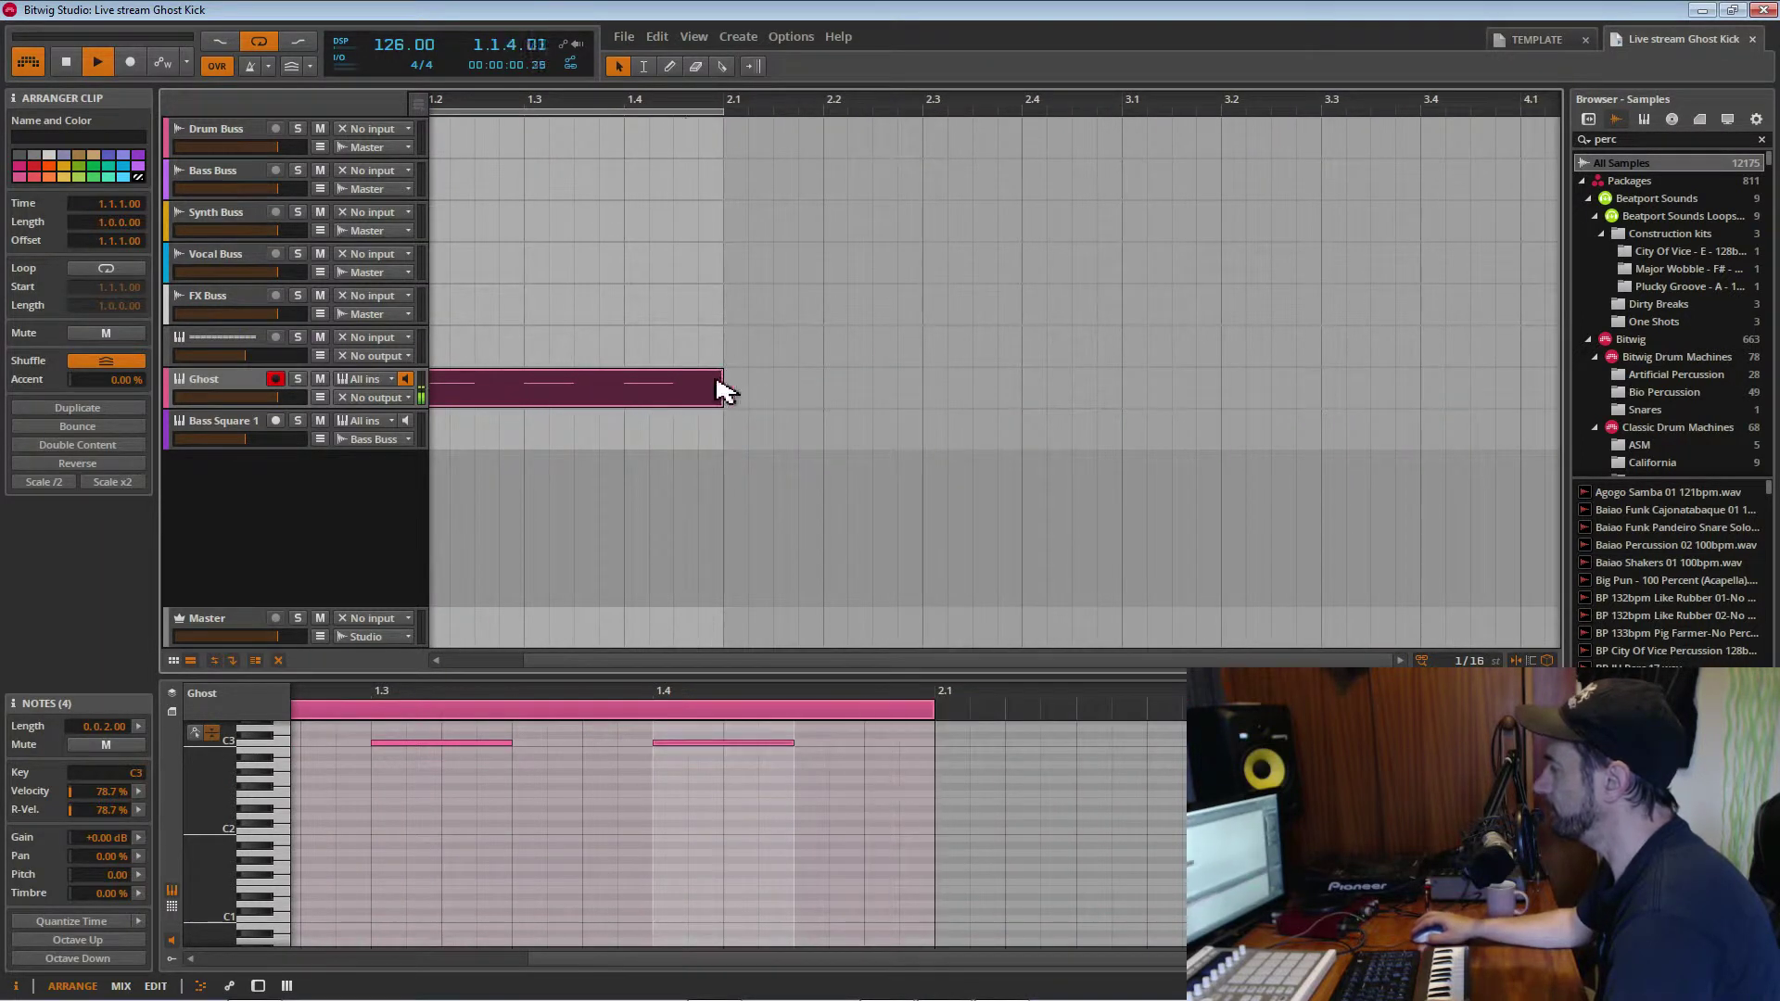
mouse_move(705, 105)
left_mouse_down()
mouse_move(690, 88)
mouse_move(686, 107)
left_mouse_up()
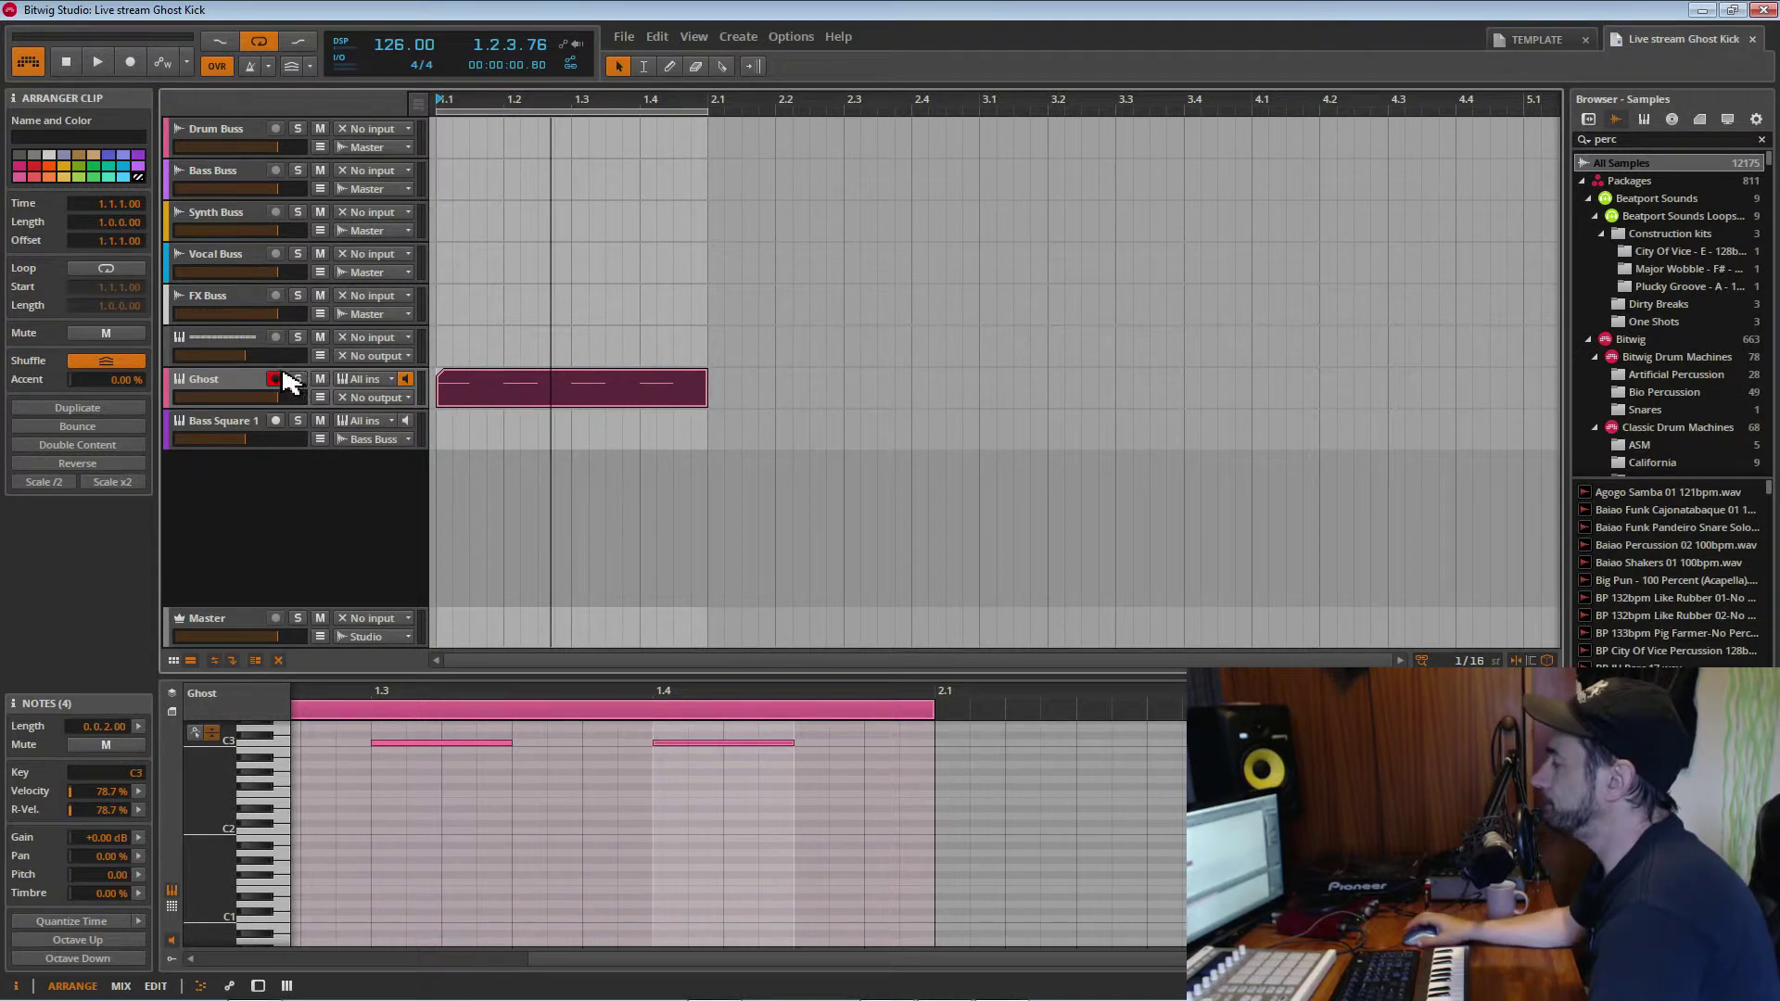
Adjust the filter frequency of the Polysynth on the Bass Square 1 track and save the project
left_click(213, 436)
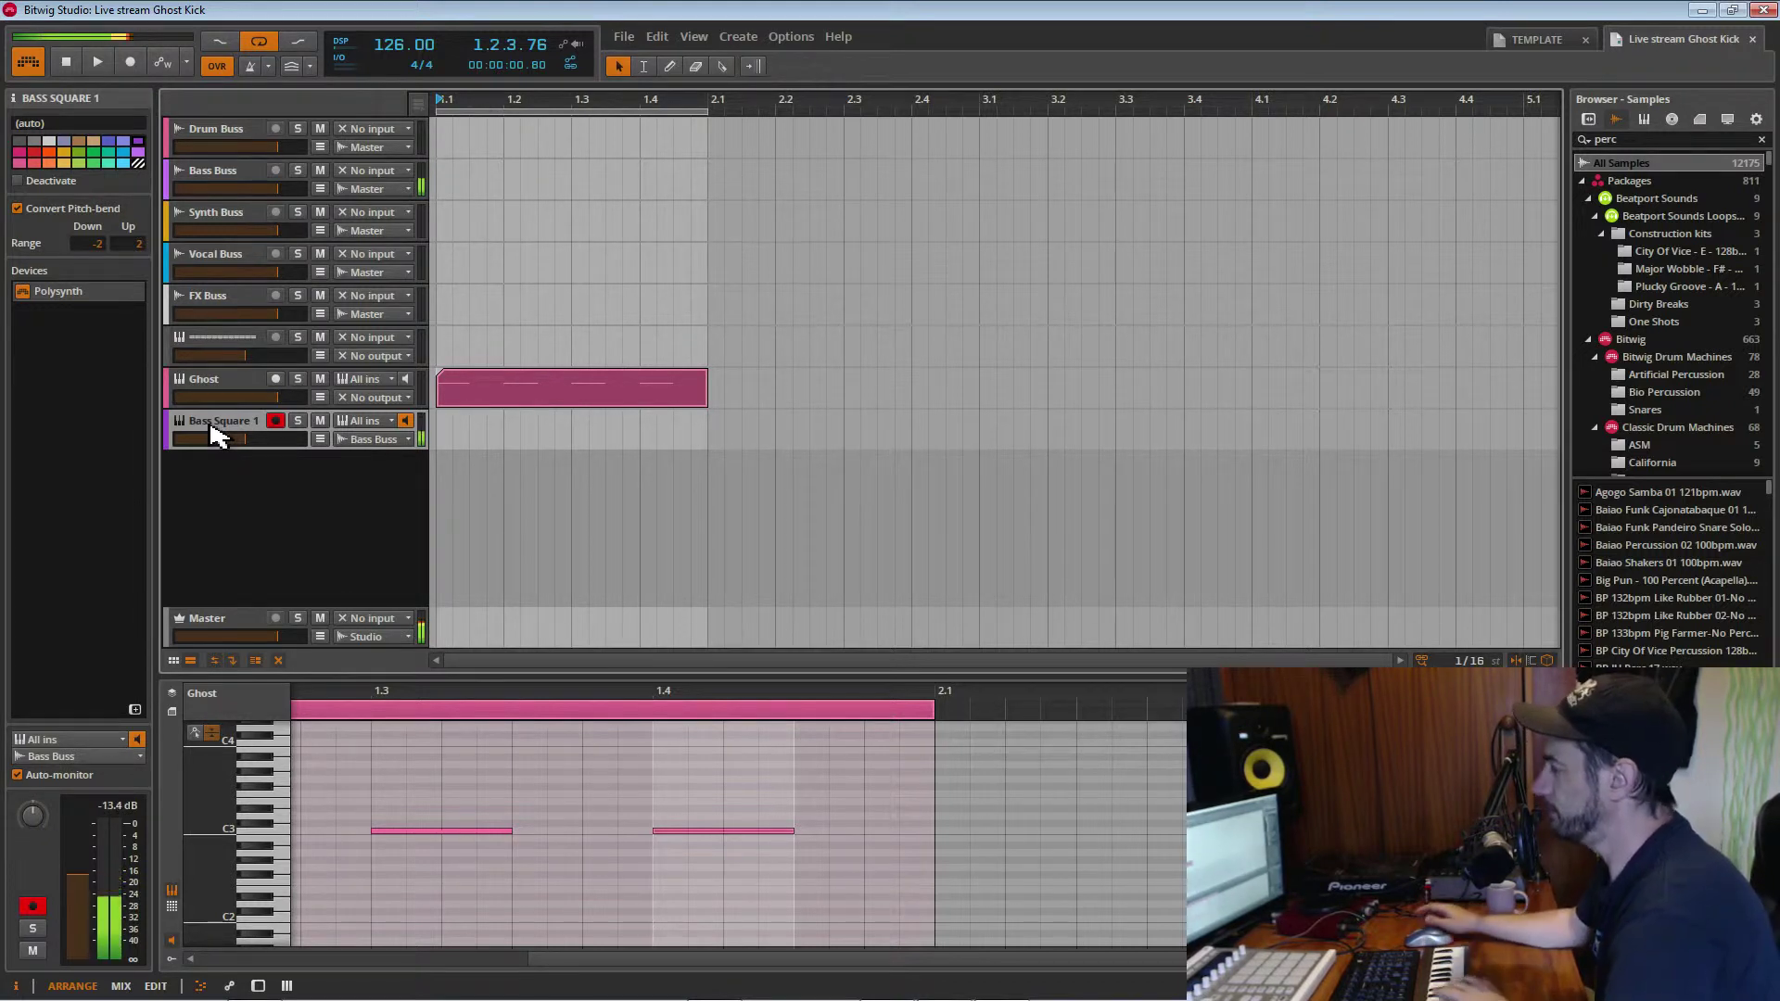
left_click(285, 987)
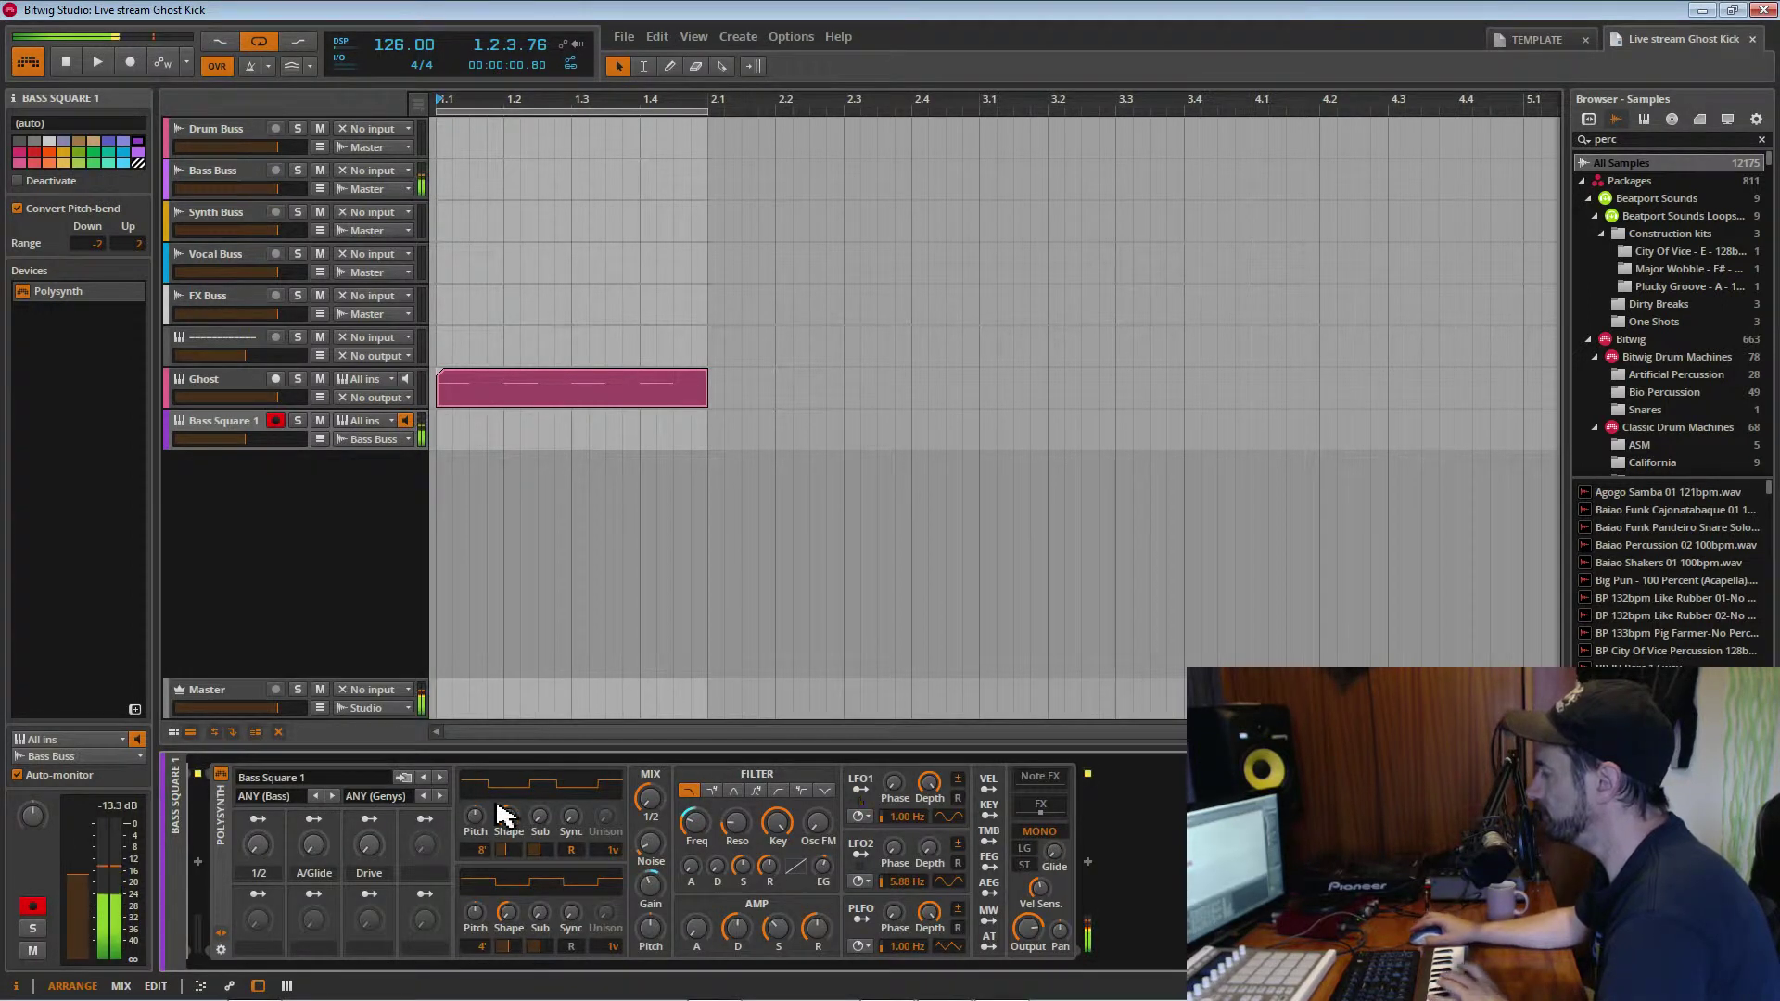
left_click_drag(694, 821, 695, 814)
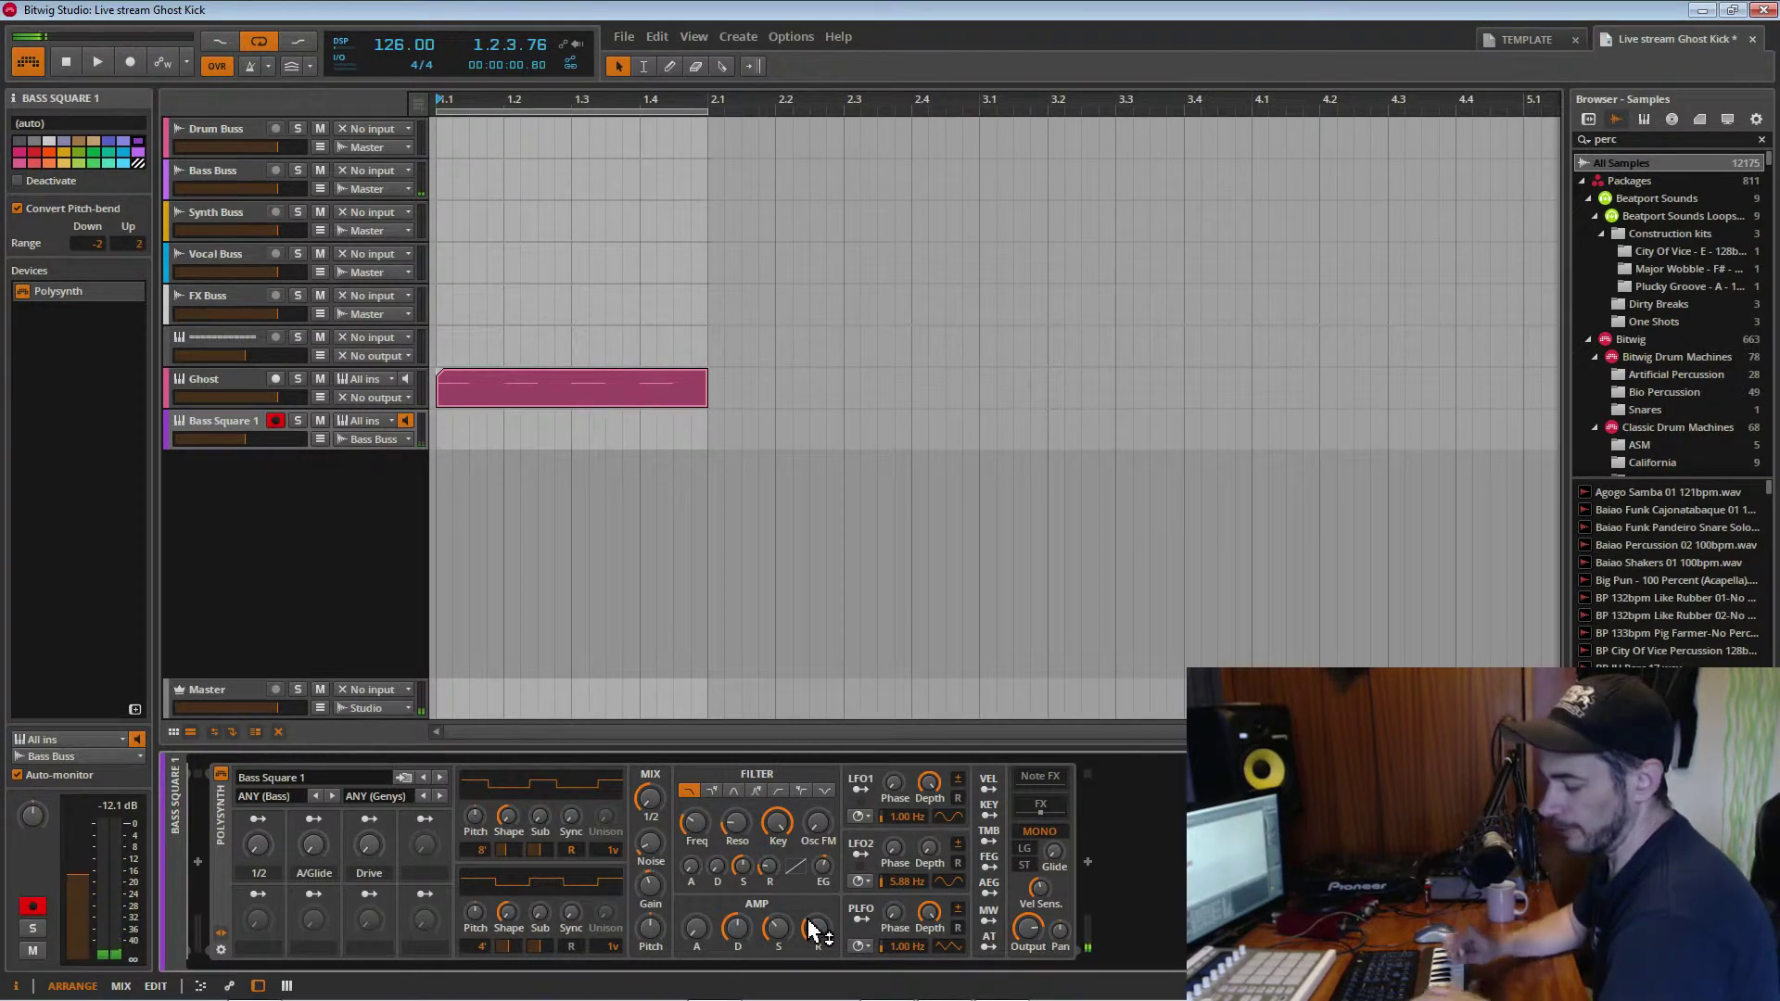
key("ctrl+s")
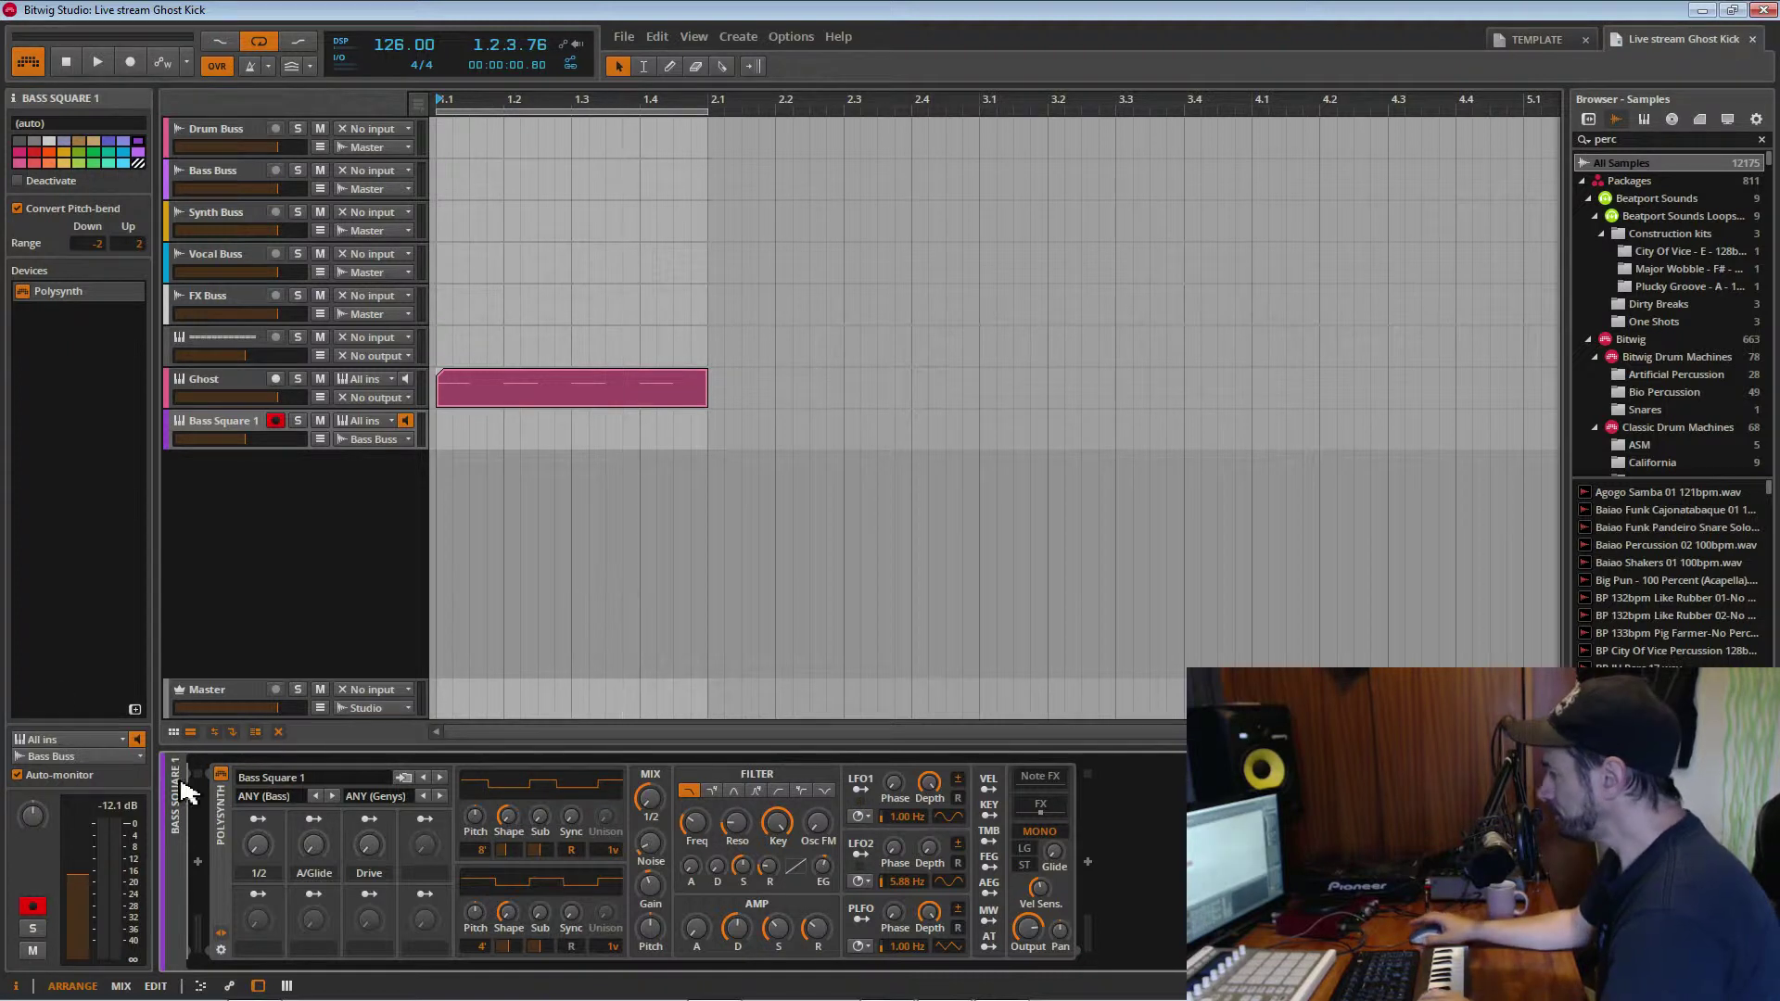
Duplicate the Ghost track and rename the copy Kik
left_click(215, 390)
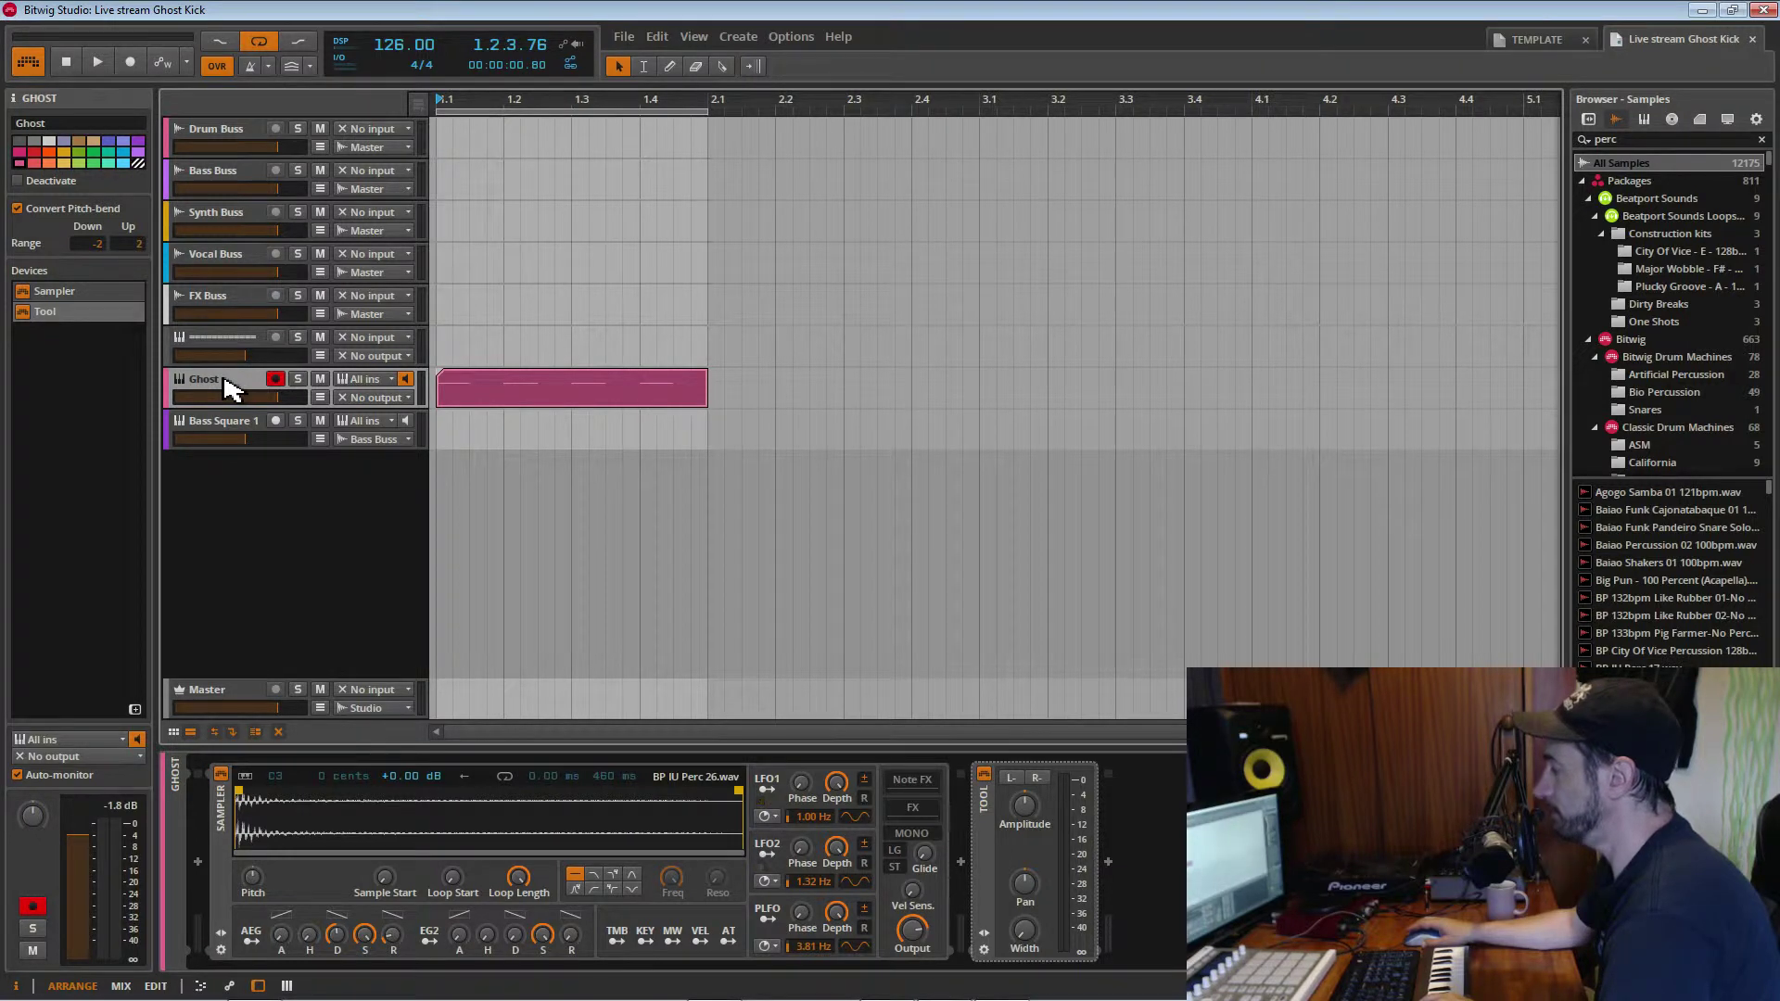
right_click(229, 388)
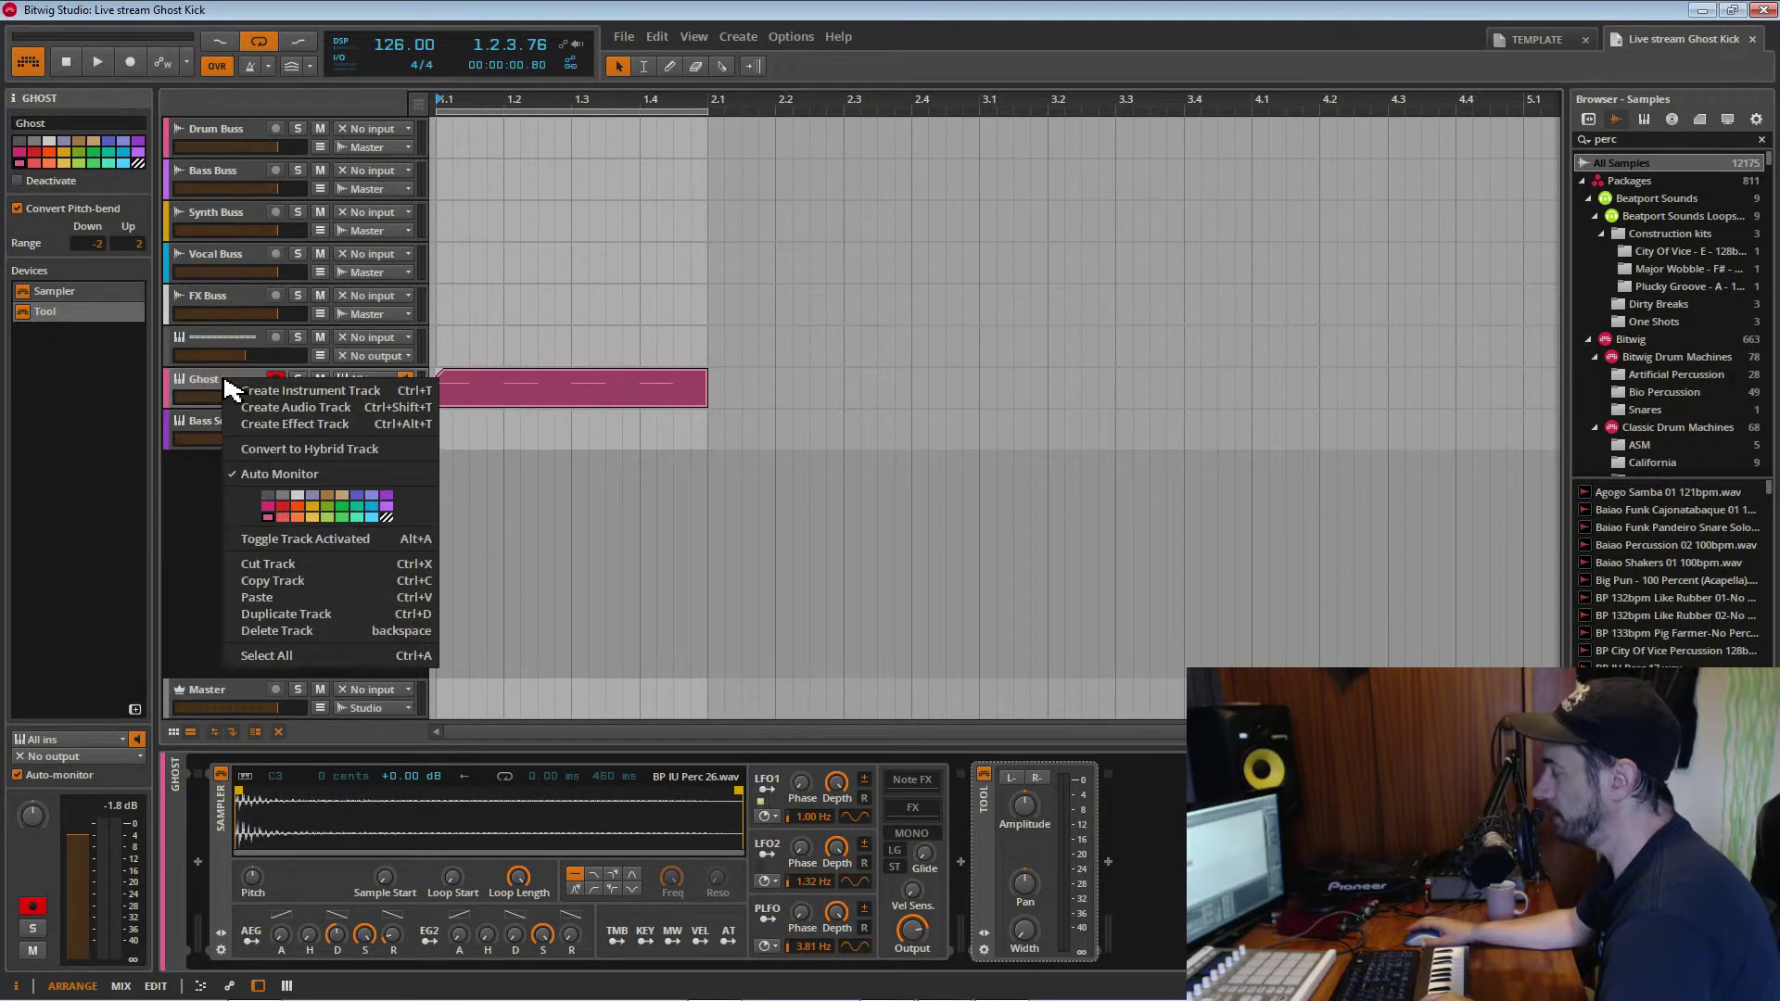
left_click(320, 614)
double_click(203, 422)
type("Kik")
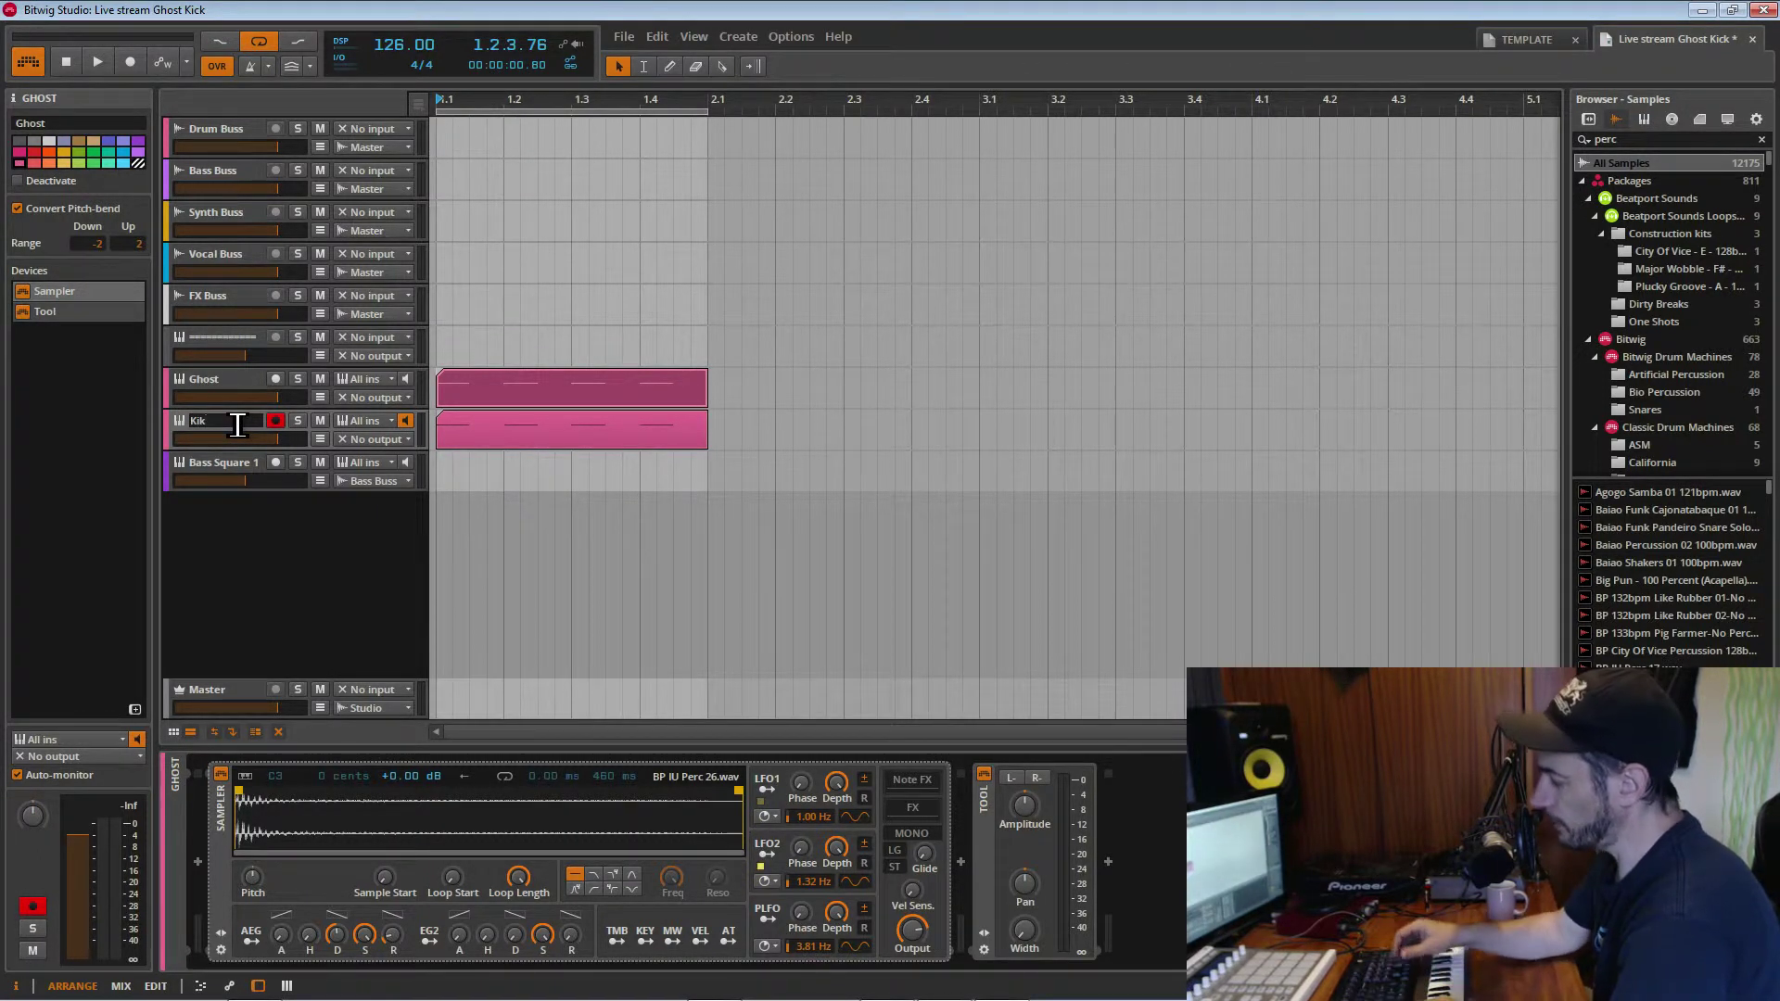
key("Return")
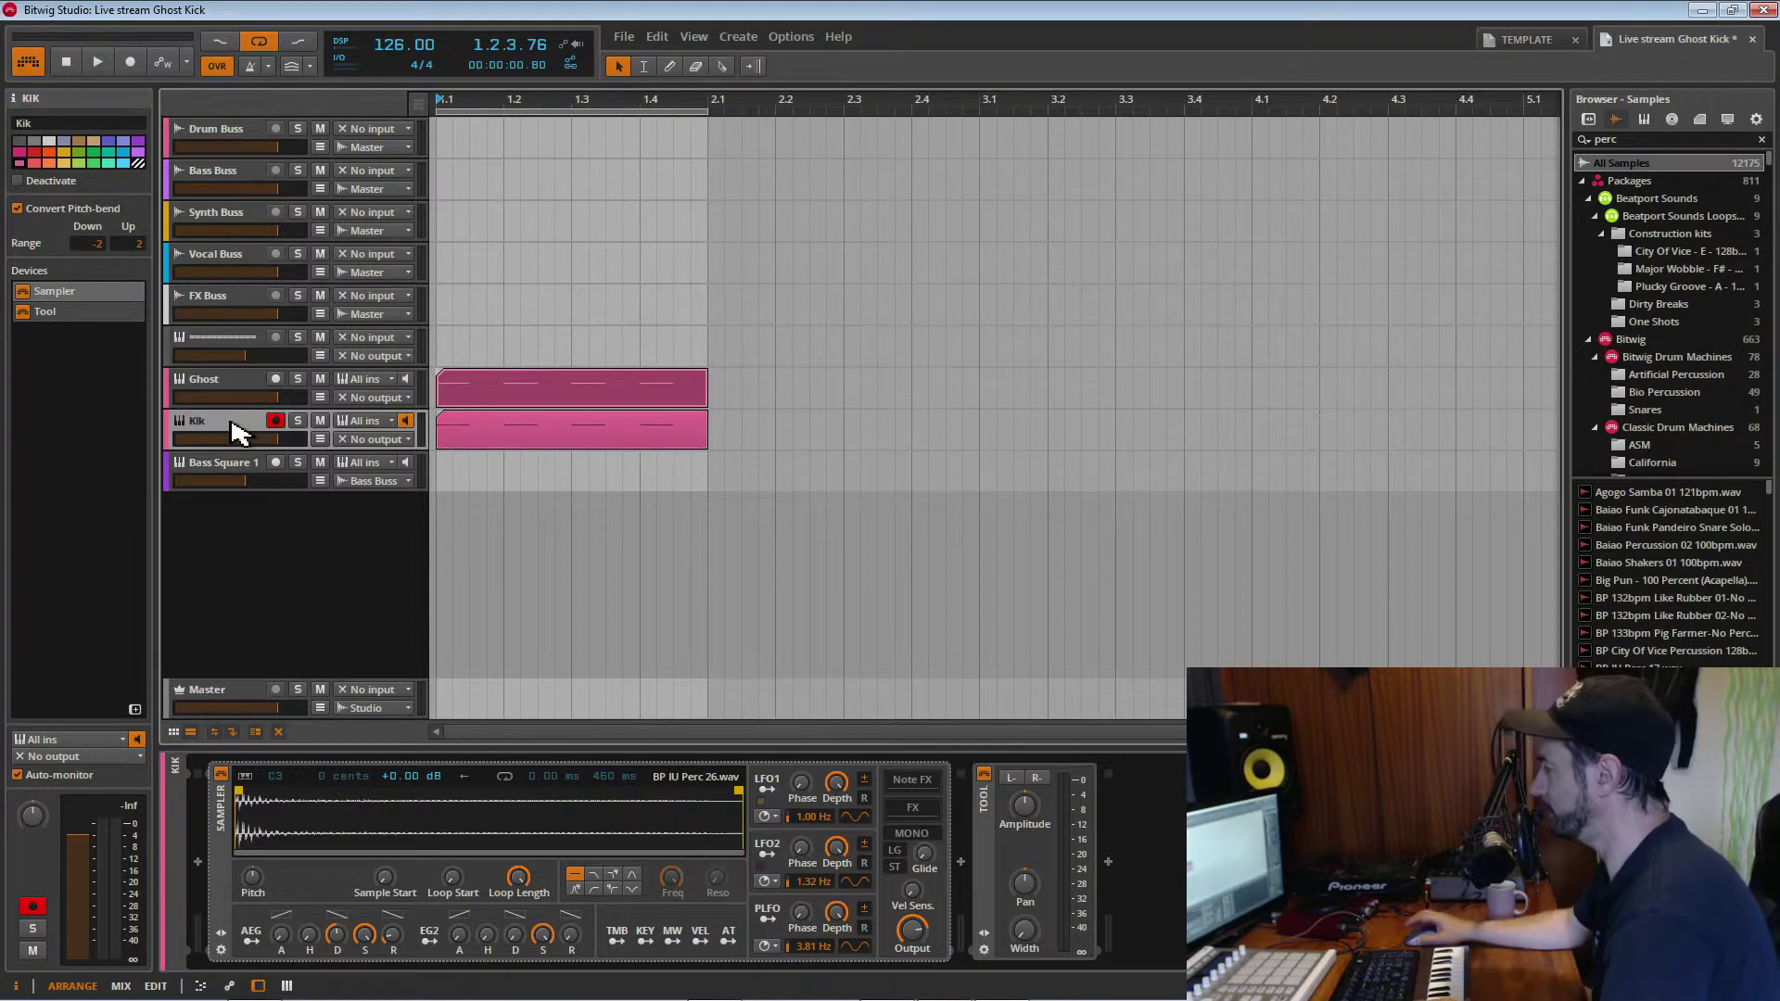
Route the Kik track's output to Master and play its pattern
left_click(480, 430)
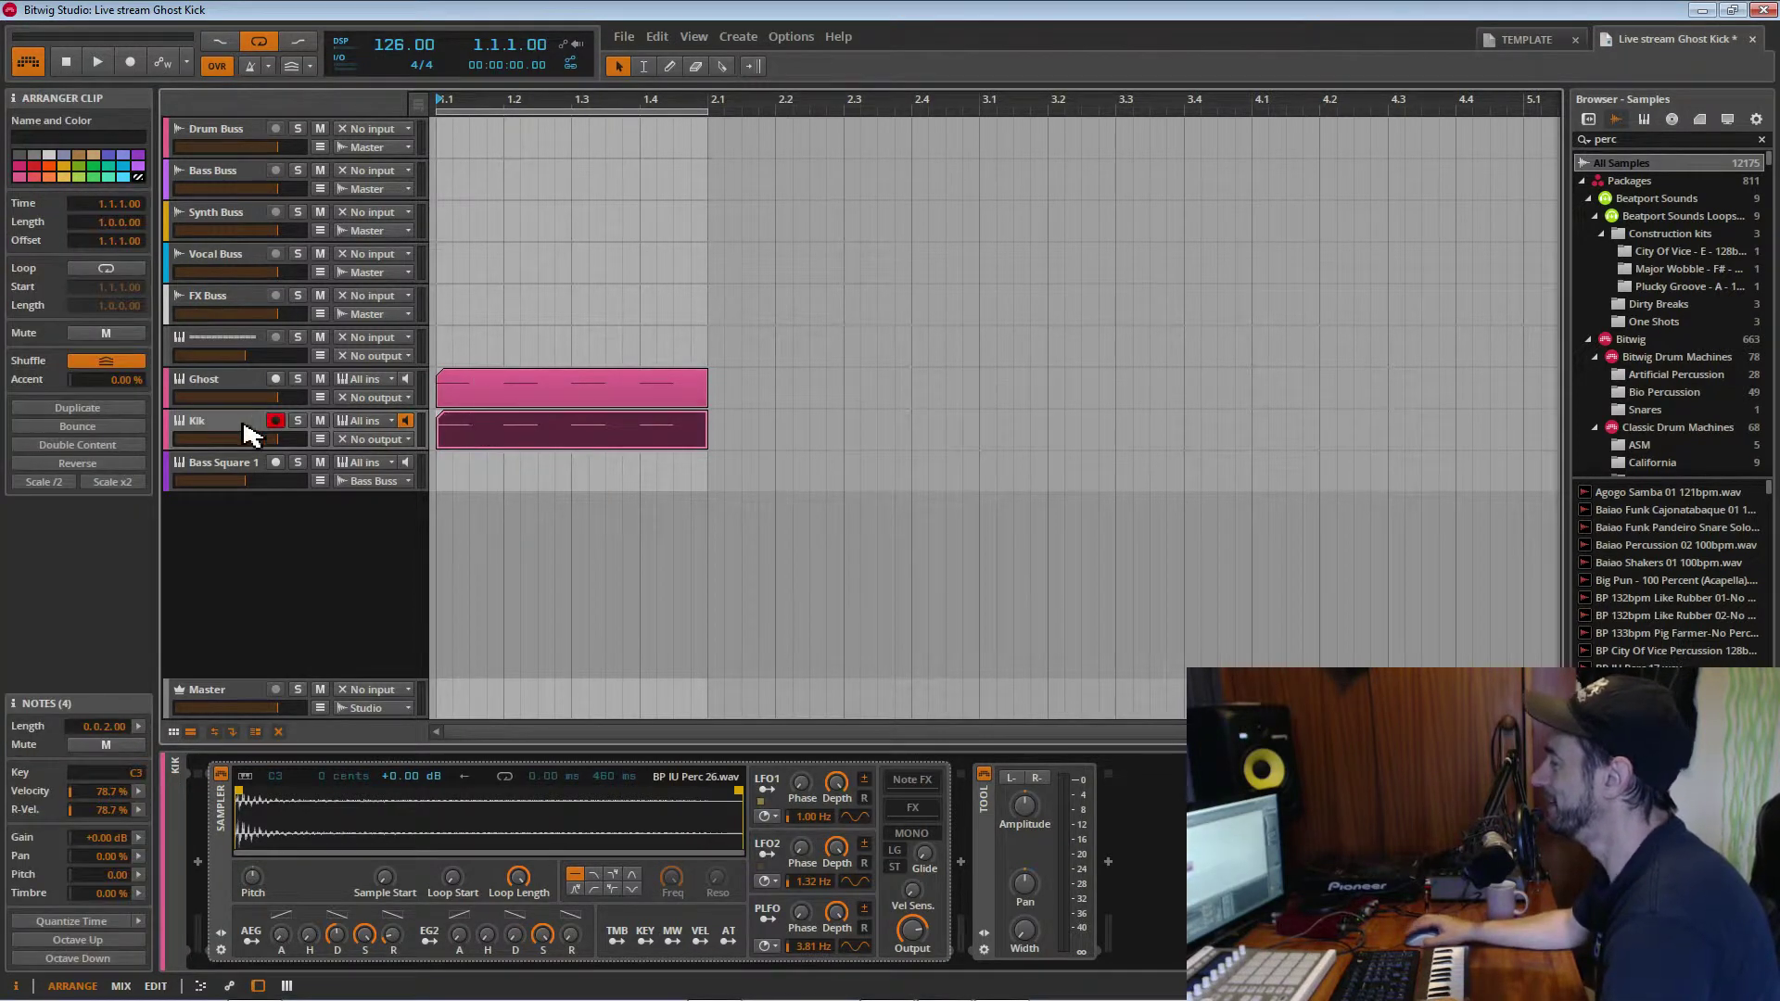
key("space")
left_click(384, 441)
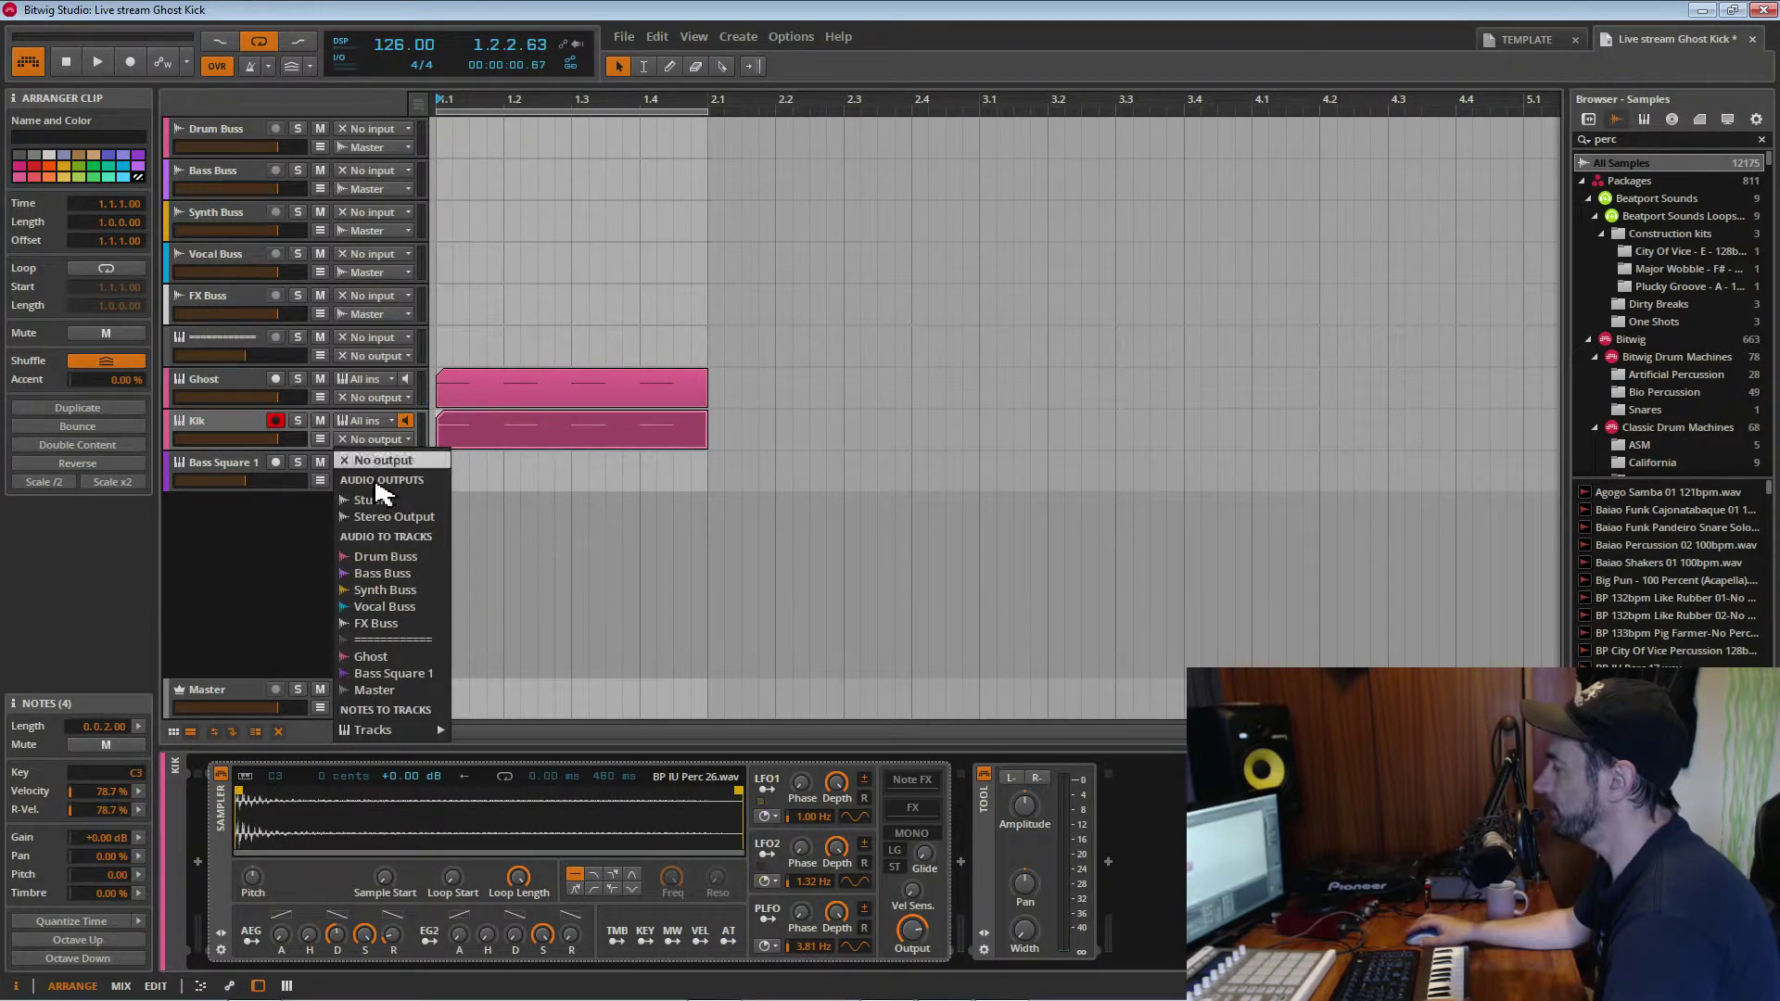
left_click(389, 691)
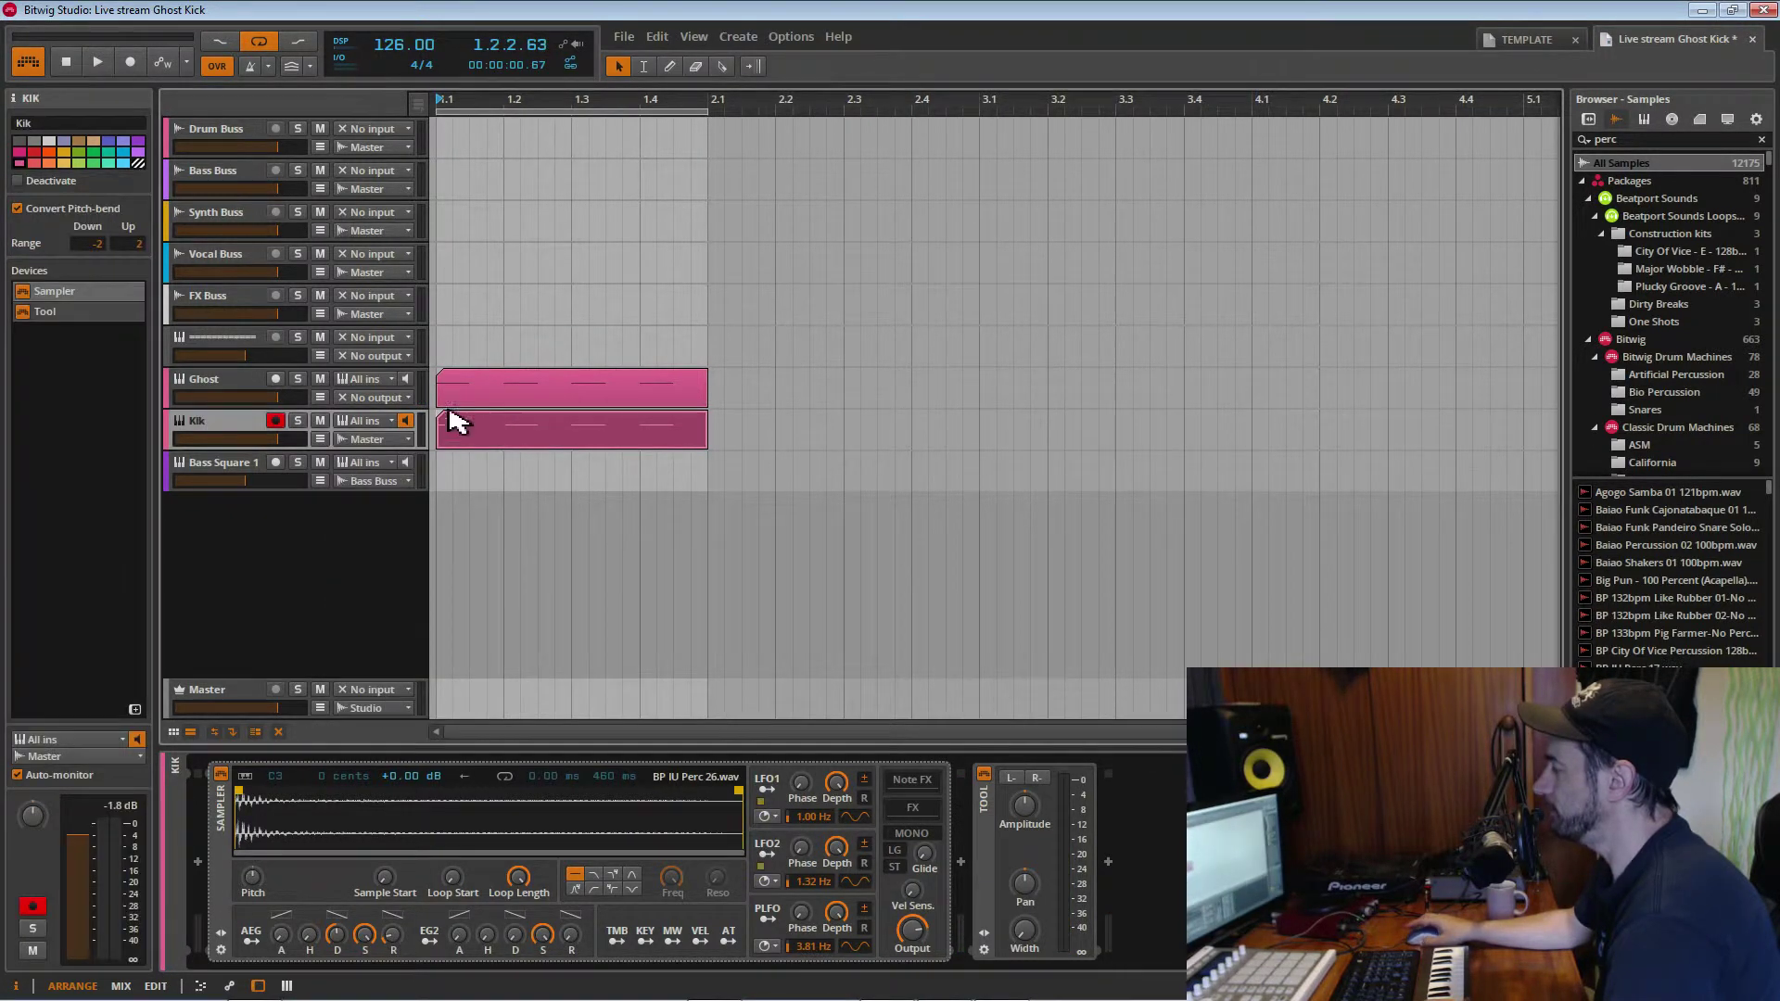
key("space")
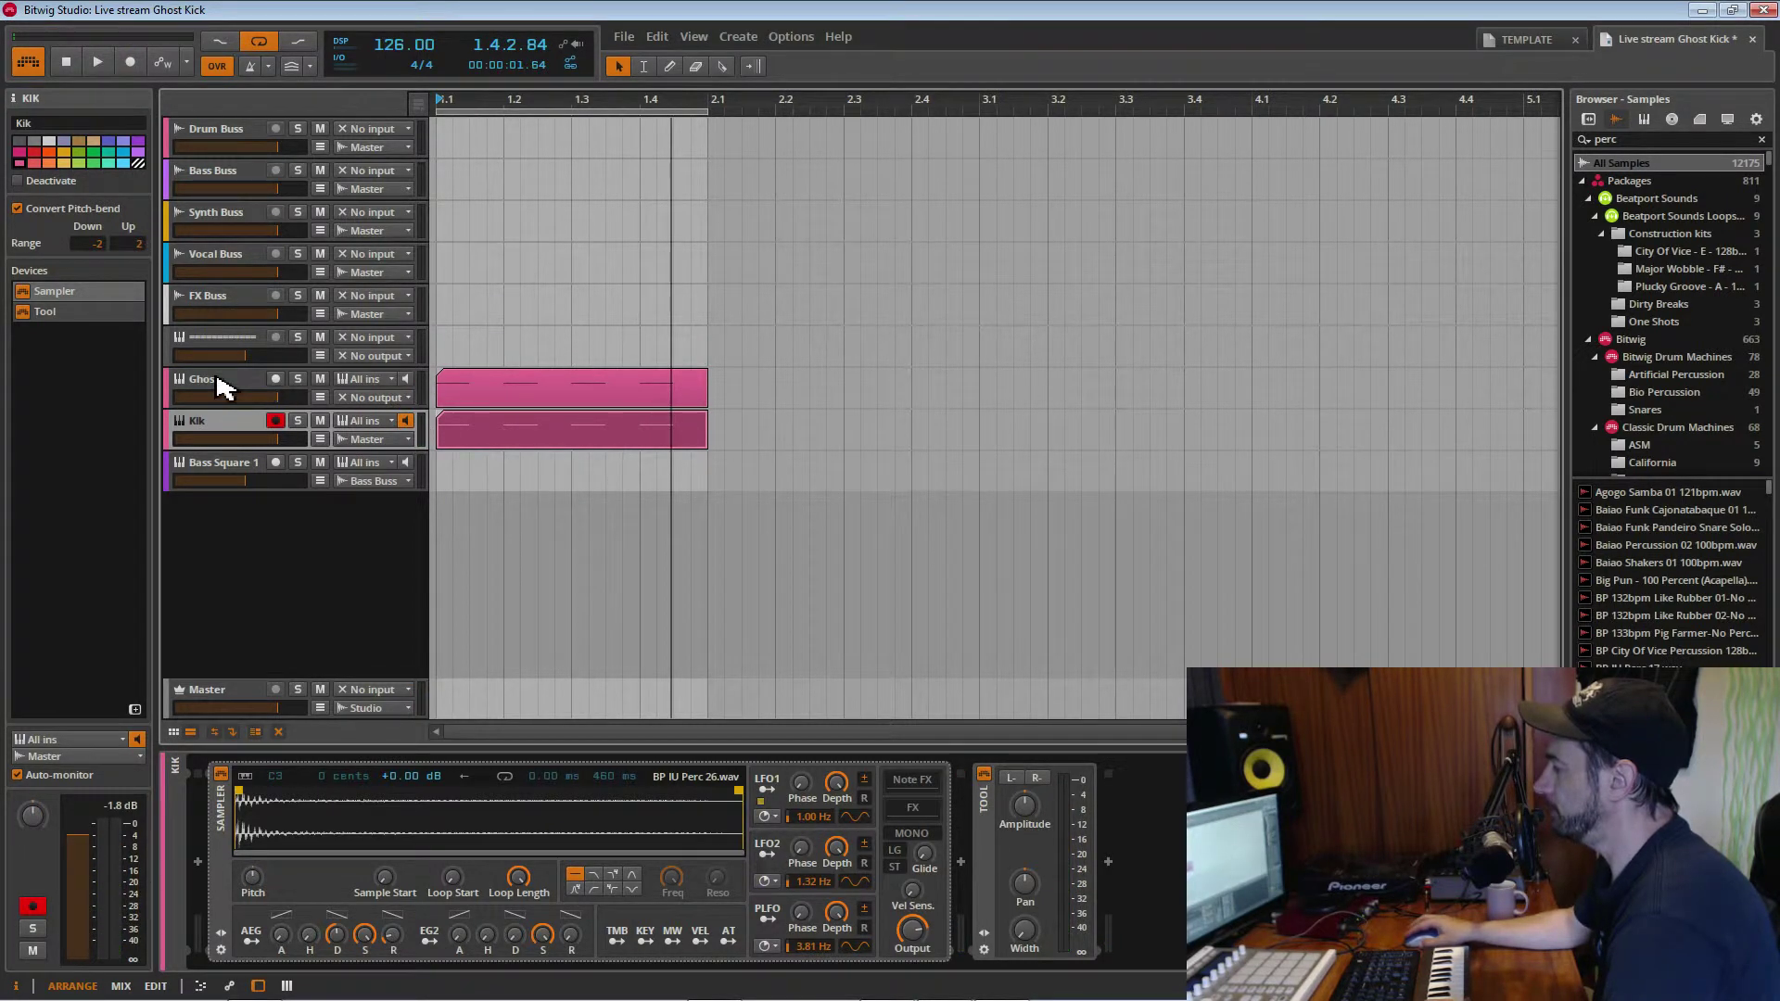
left_click(220, 385)
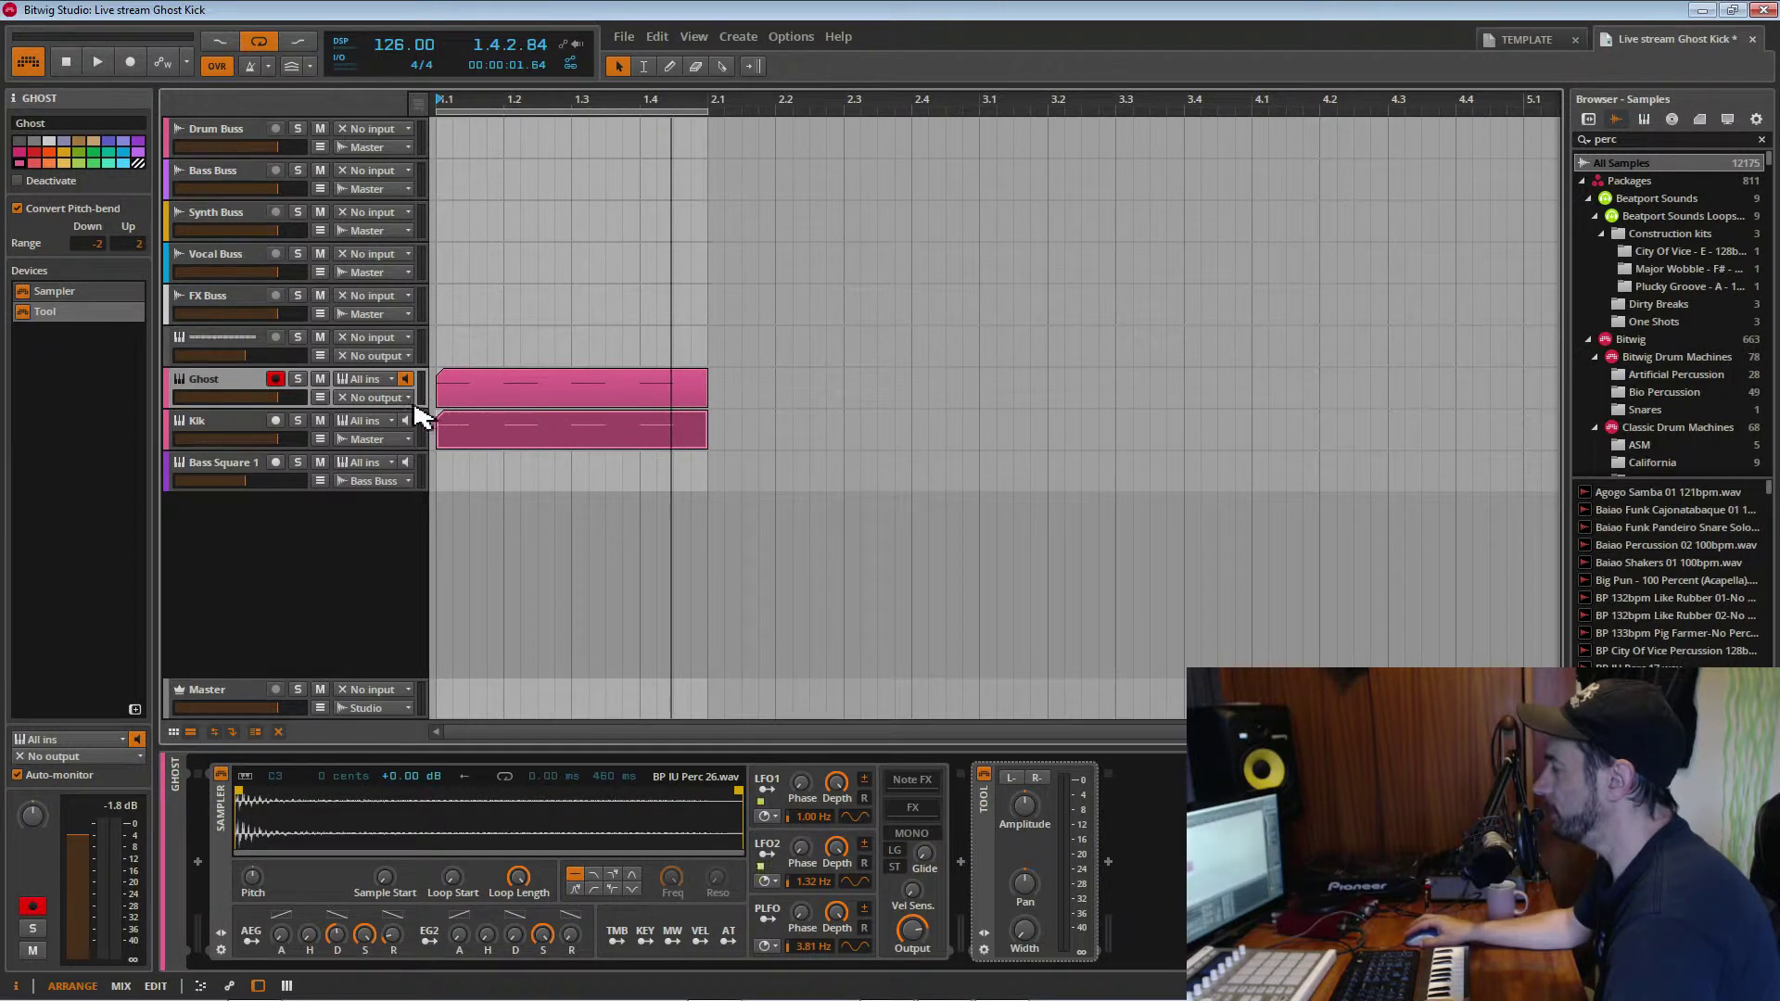
left_click(222, 429)
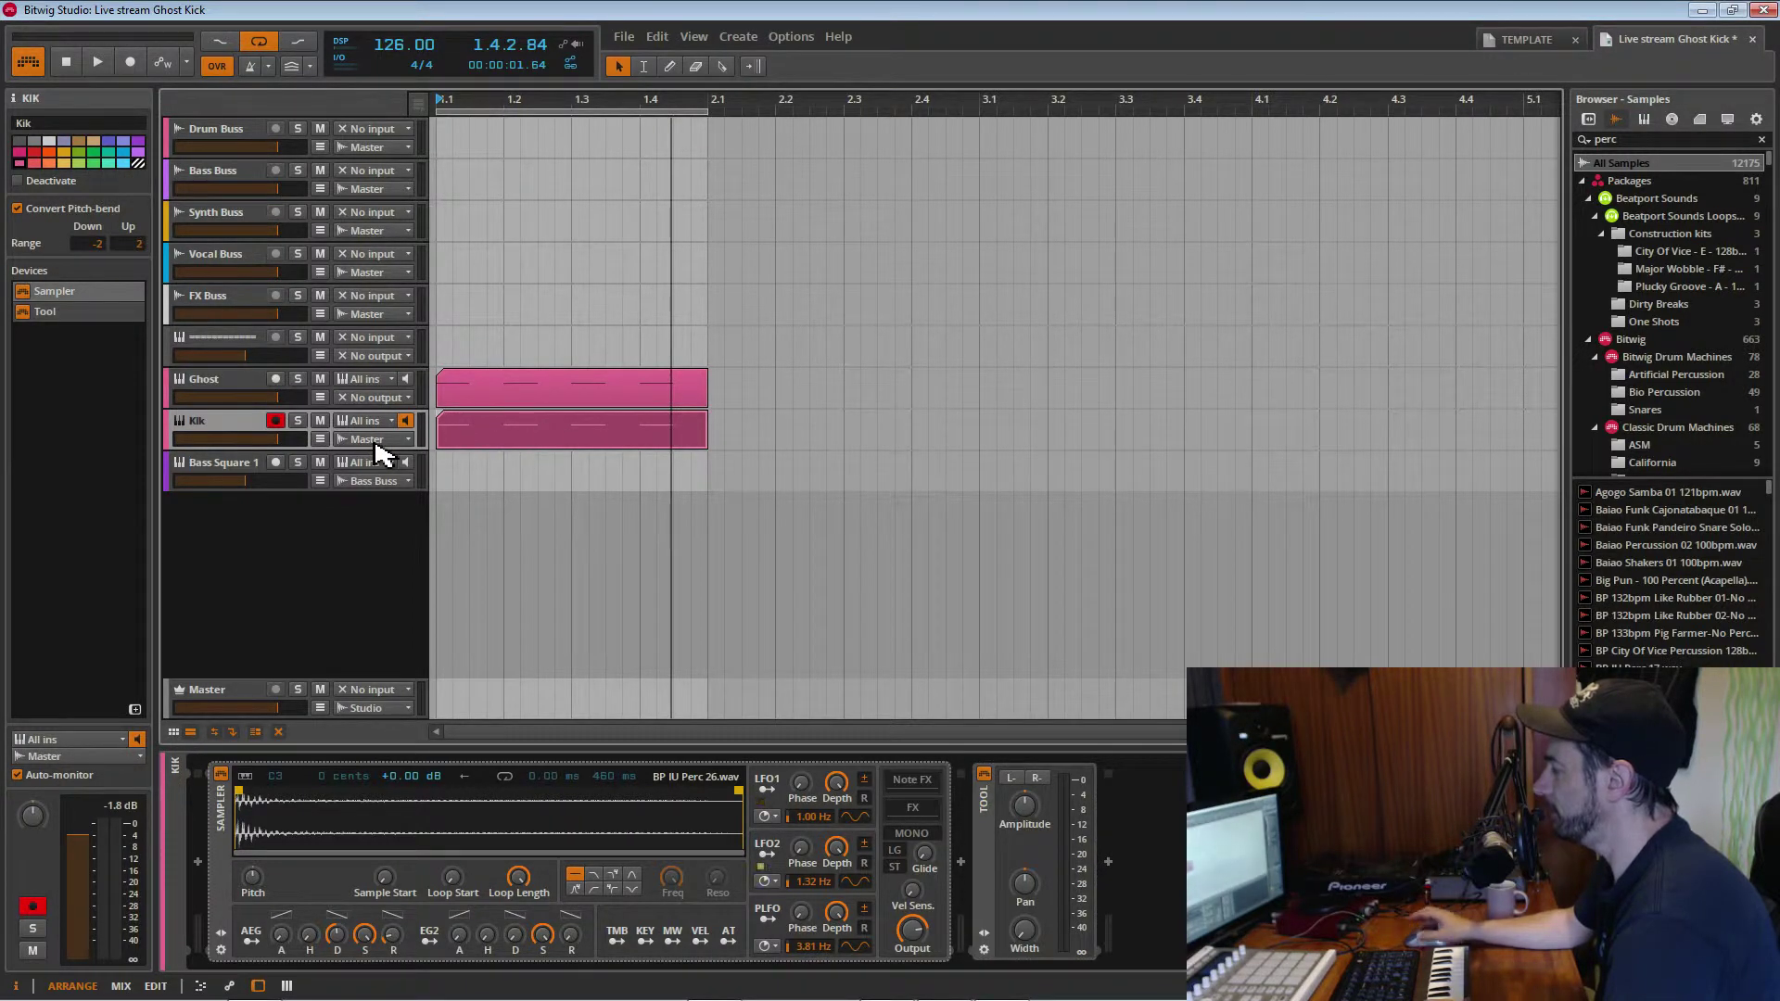
key("space")
Search the sample browser for 909
left_click(1610, 137)
type("perc")
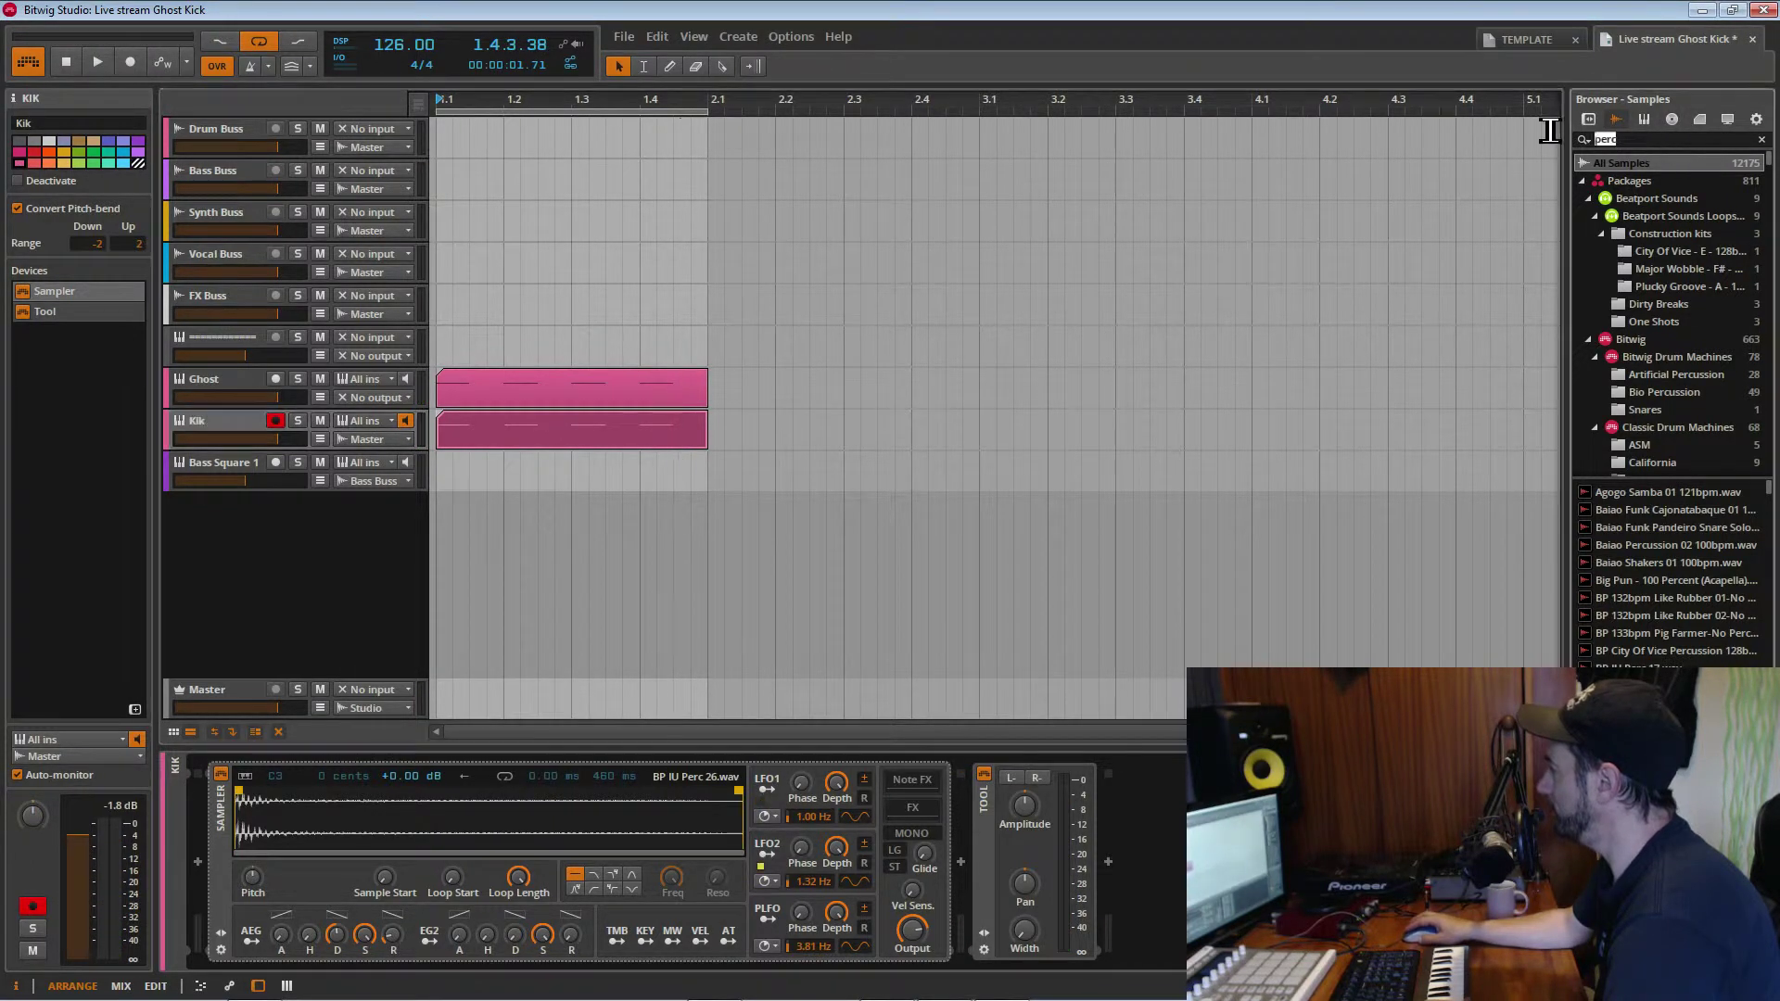
type("90")
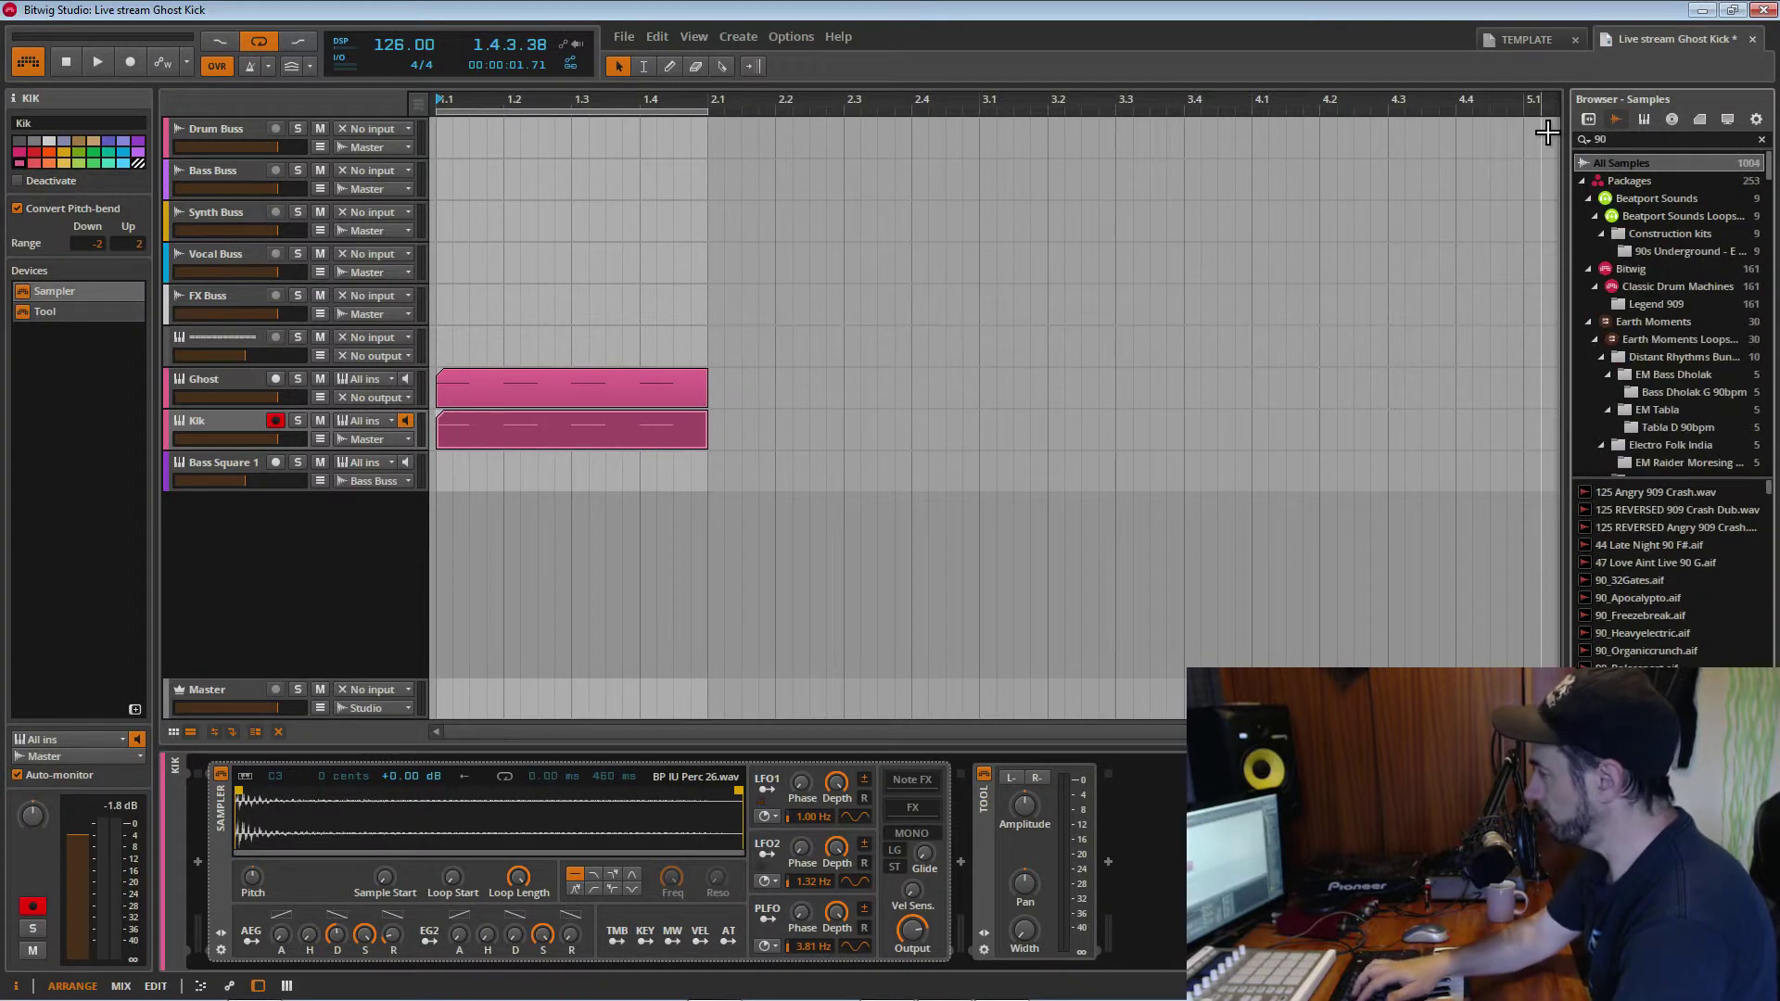
type("9")
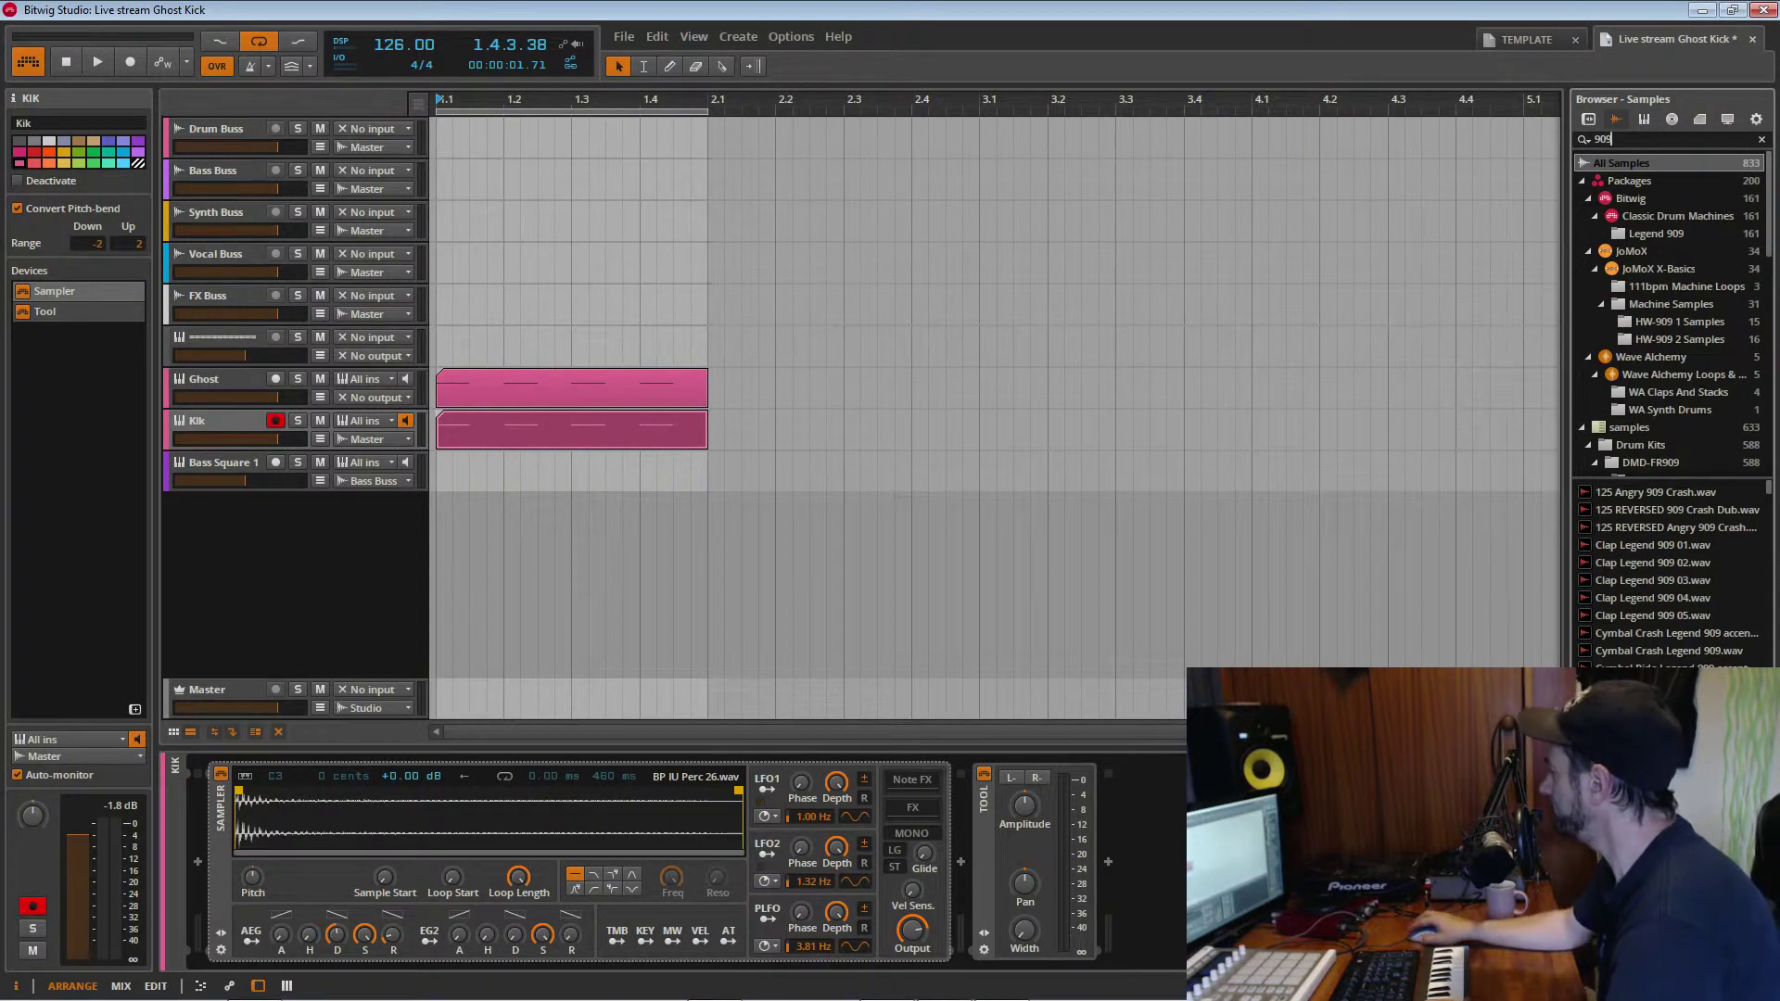
Audition the f9hrdk kick samples in the results and load f9hrdk11.wav into the Kik track's Sampler
scroll(1669, 575, "down", 10)
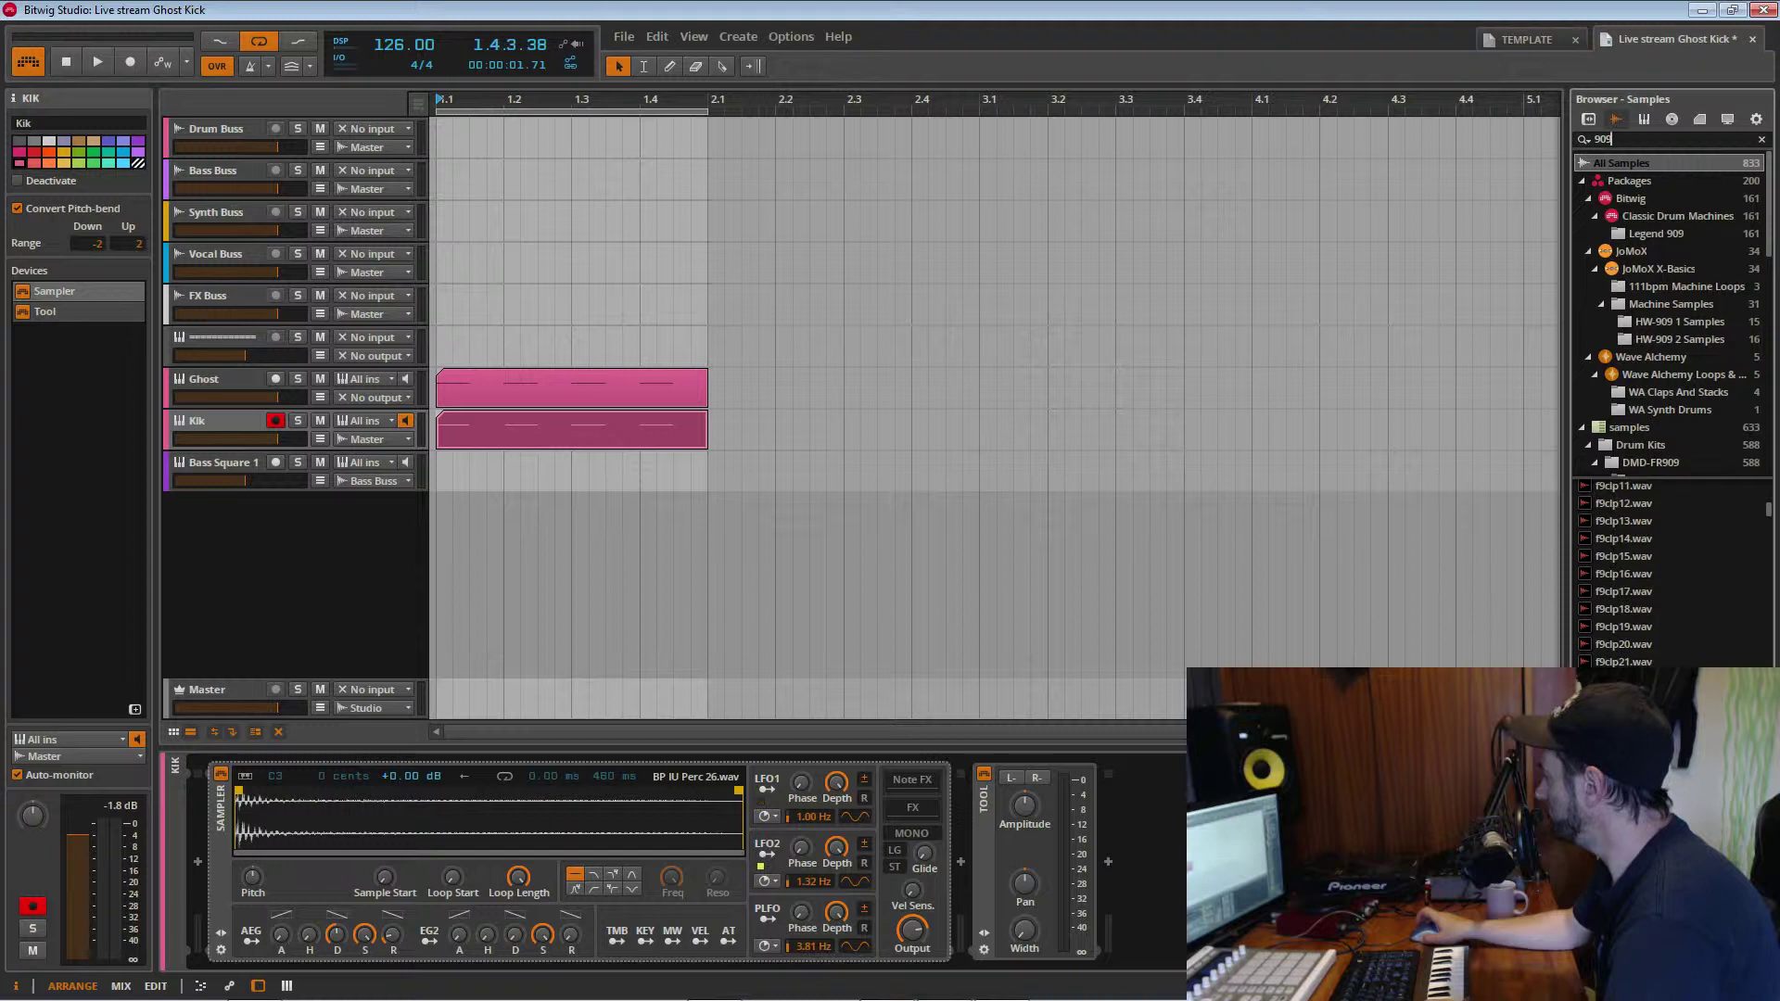
scroll(1669, 570, "down", 10)
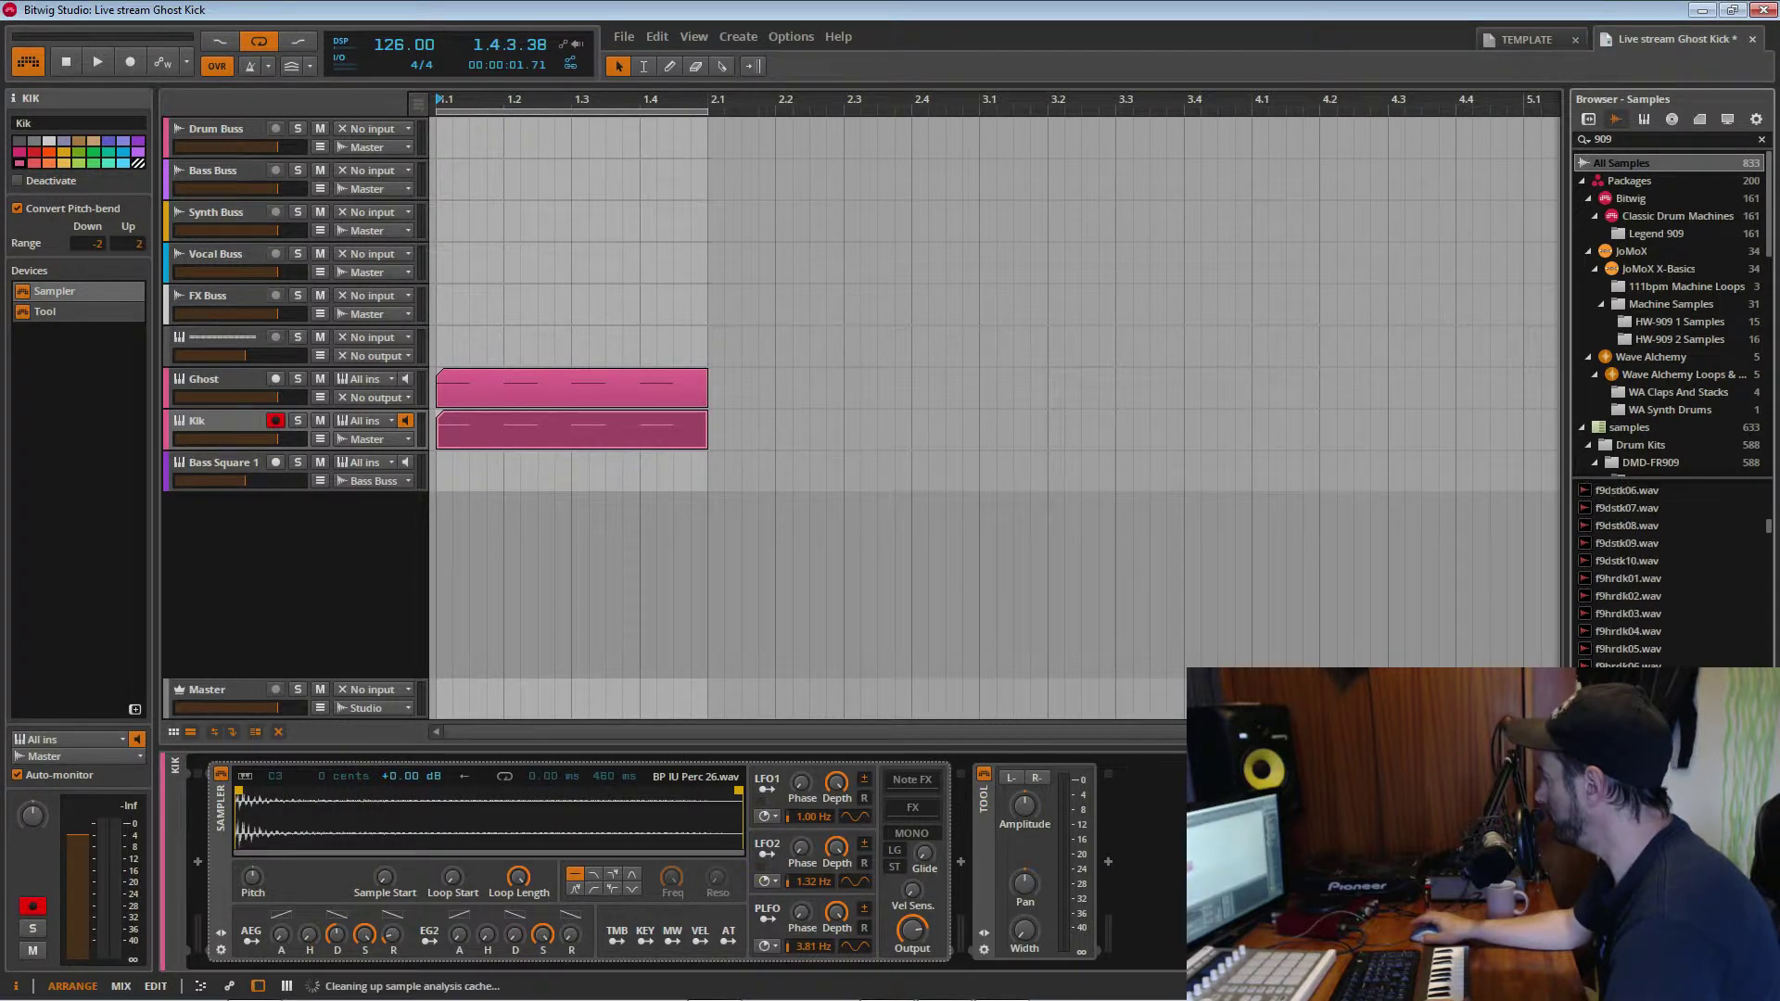
scroll(1669, 570, "up", 8)
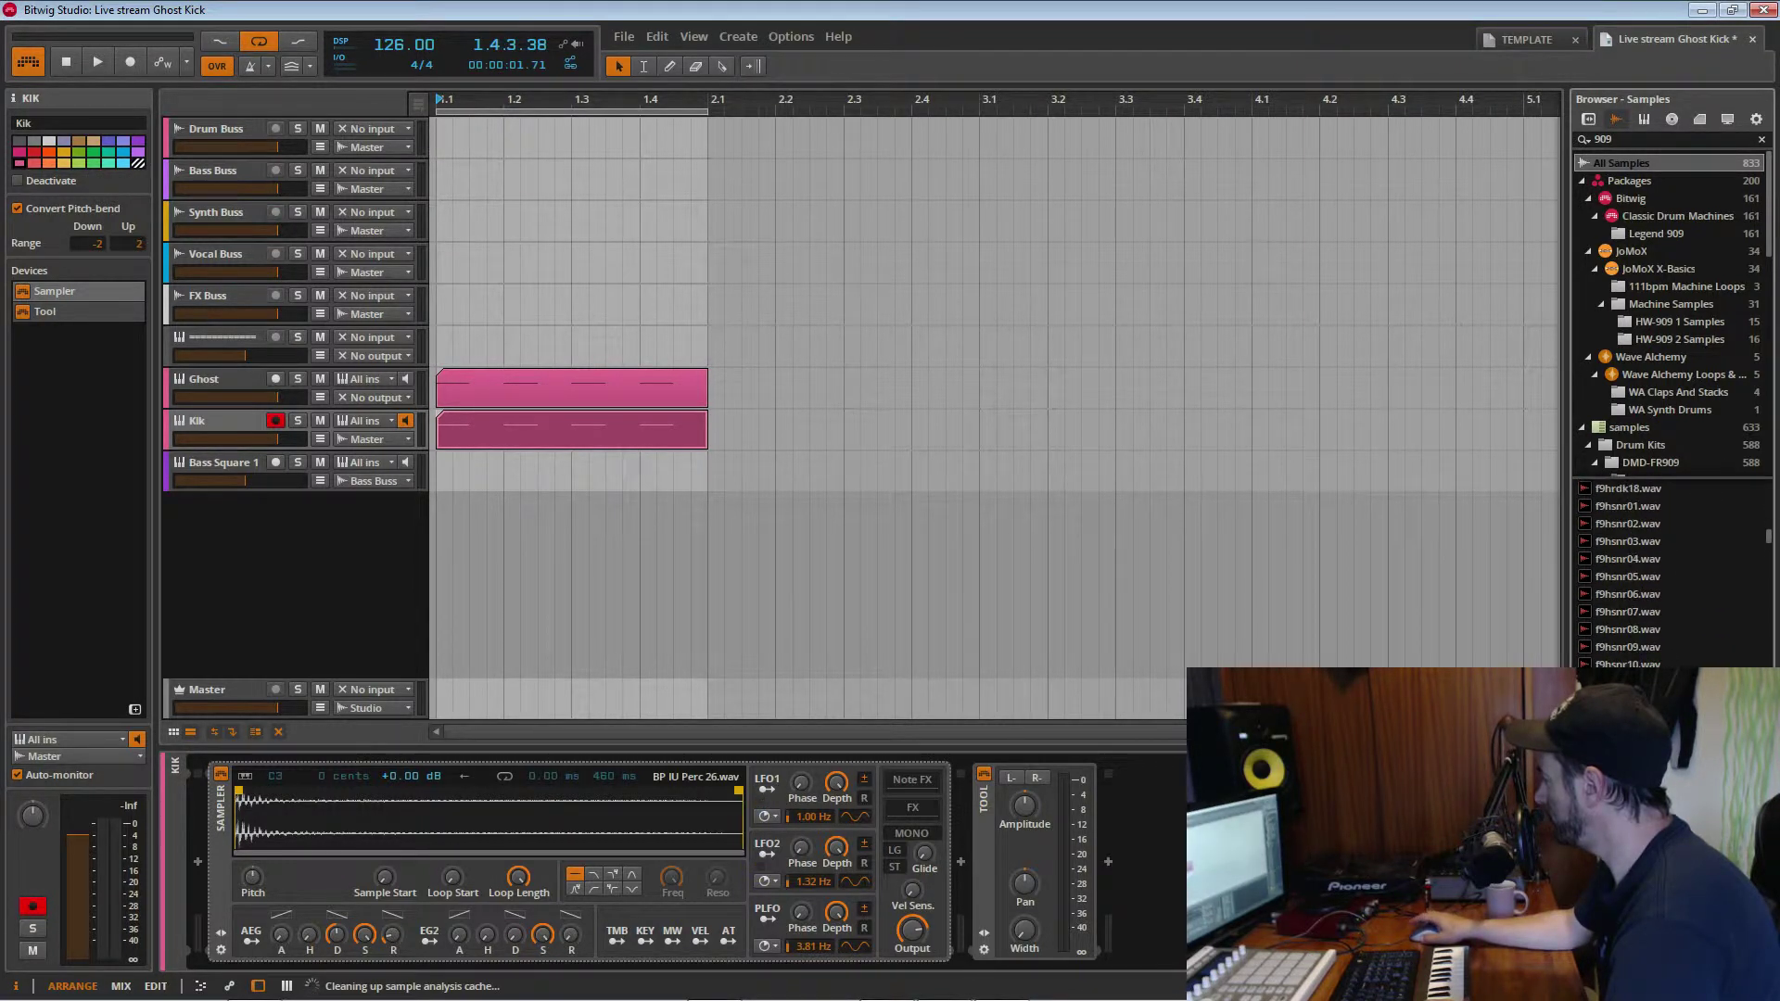
left_click(1622, 632)
left_click(1622, 639)
left_click(1622, 633)
left_click(1622, 644)
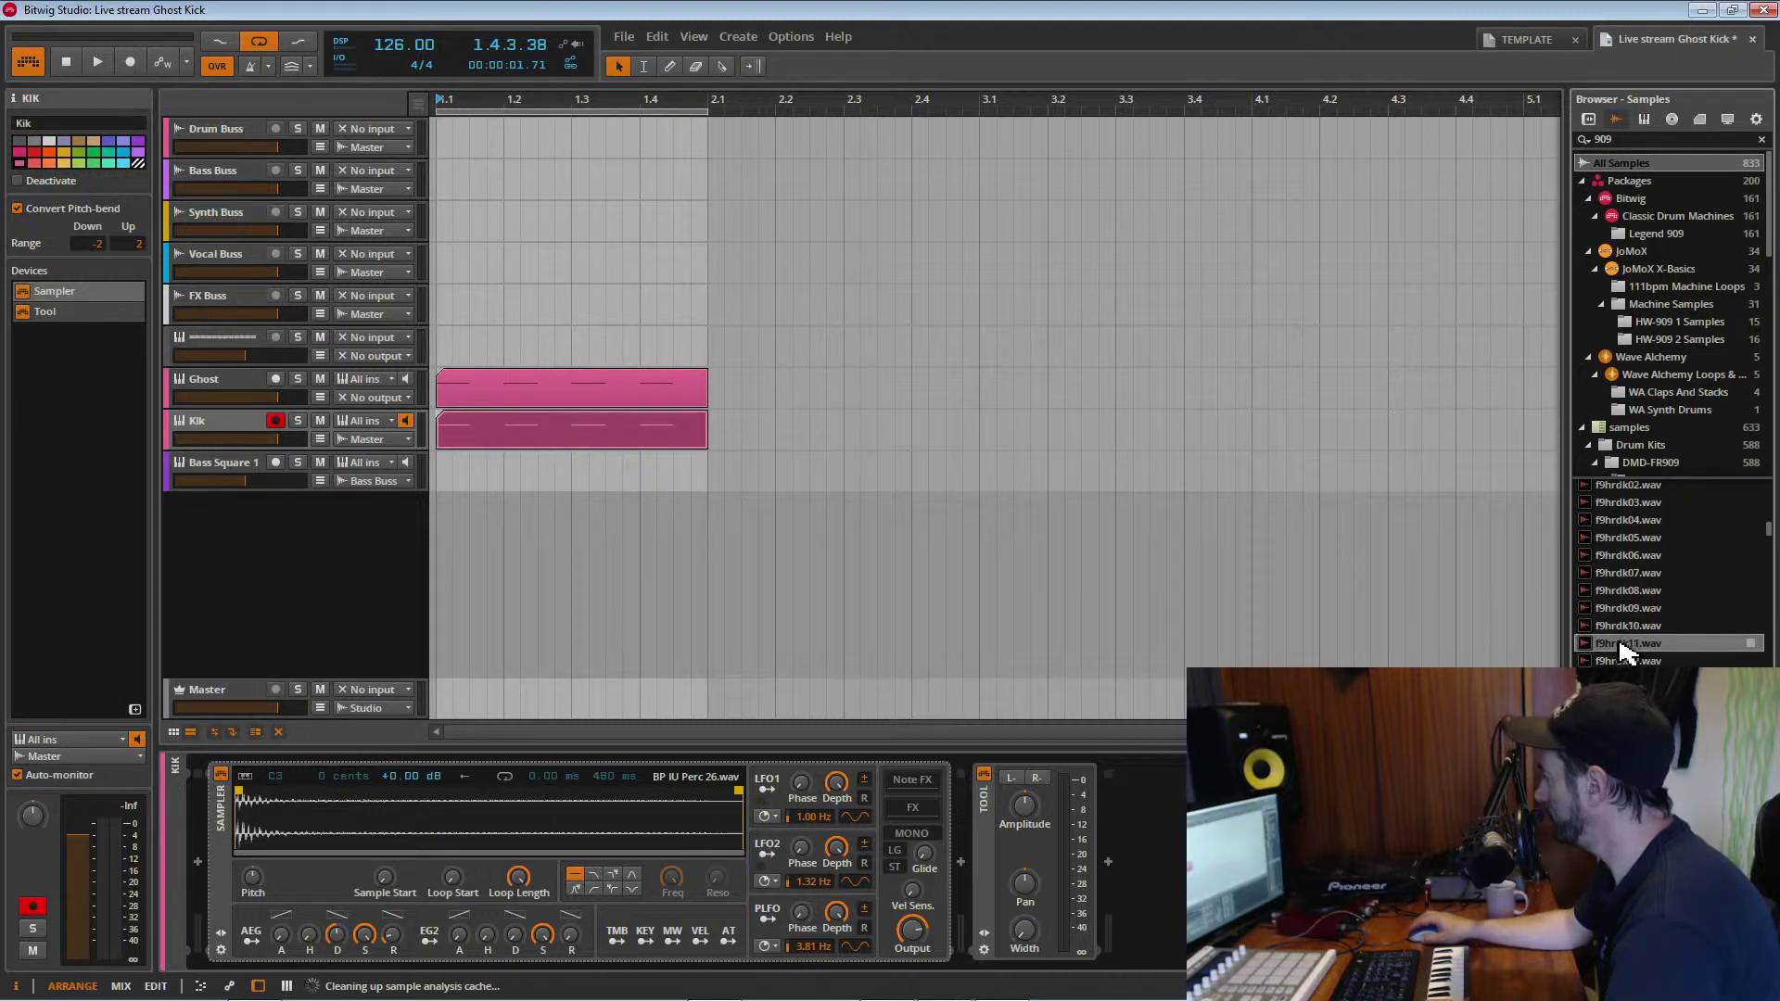
left_click_drag(1595, 649, 514, 830)
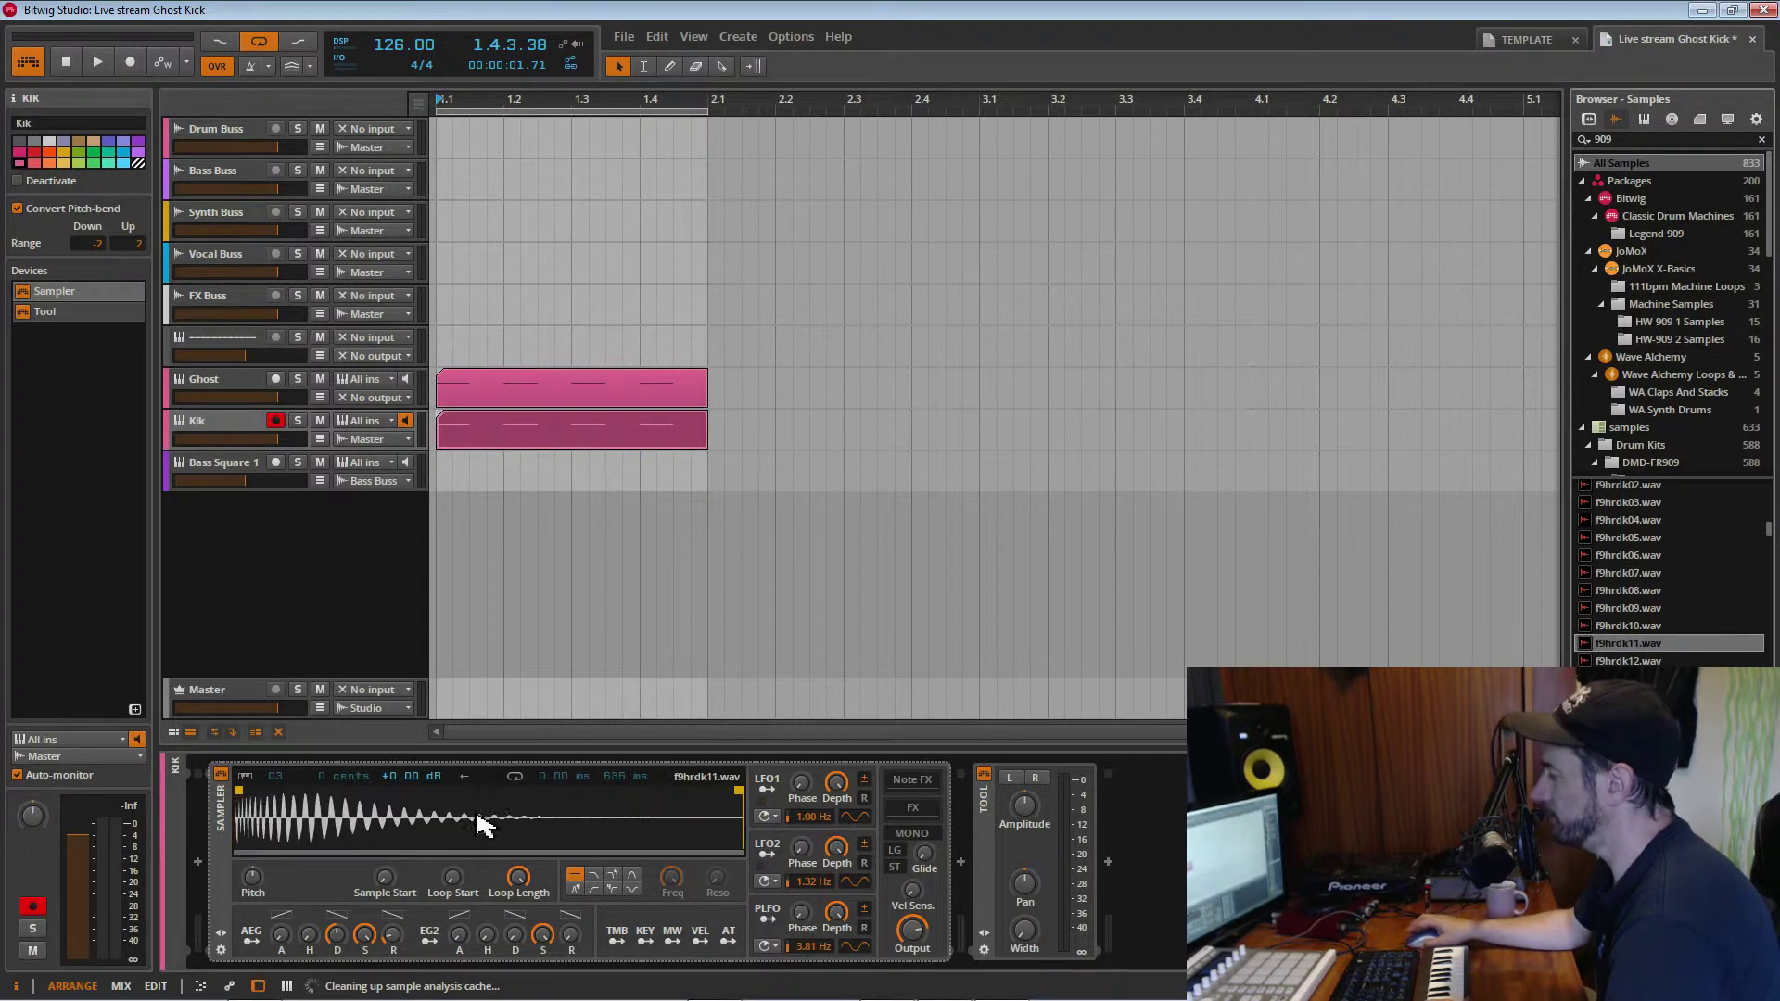
Play the kick pattern, lower the Kik track's volume, and save the project
key("space")
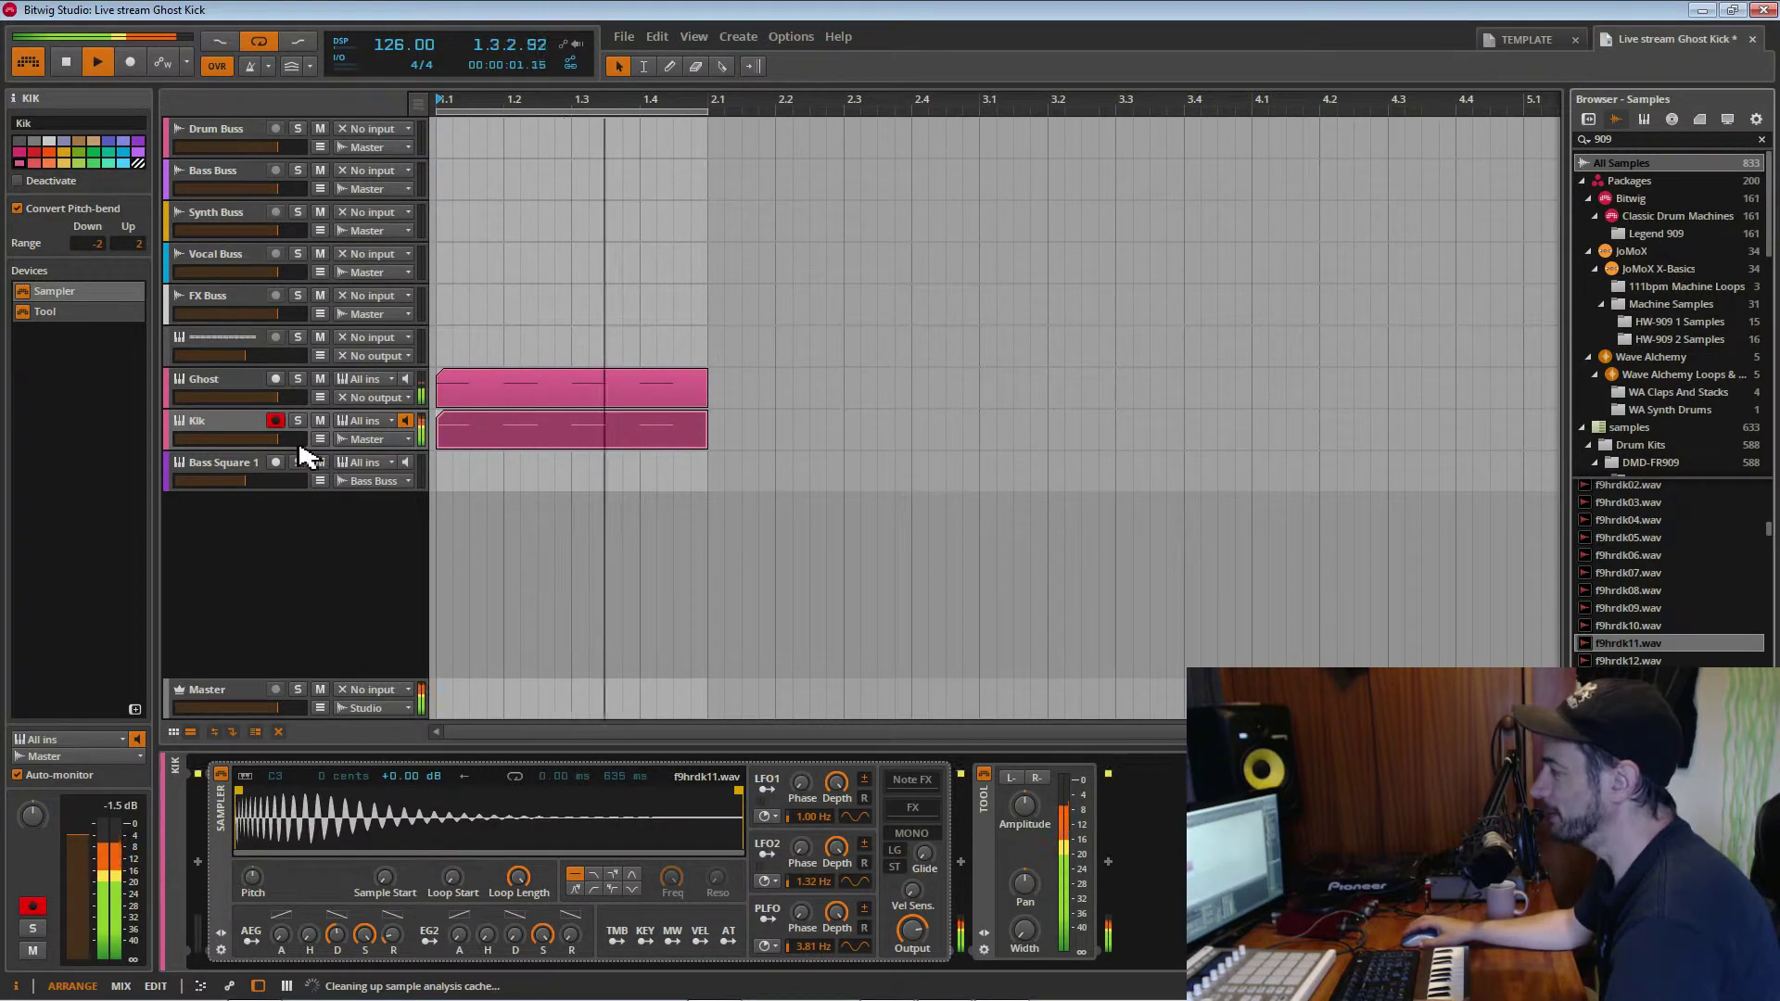
left_click_drag(276, 447, 260, 447)
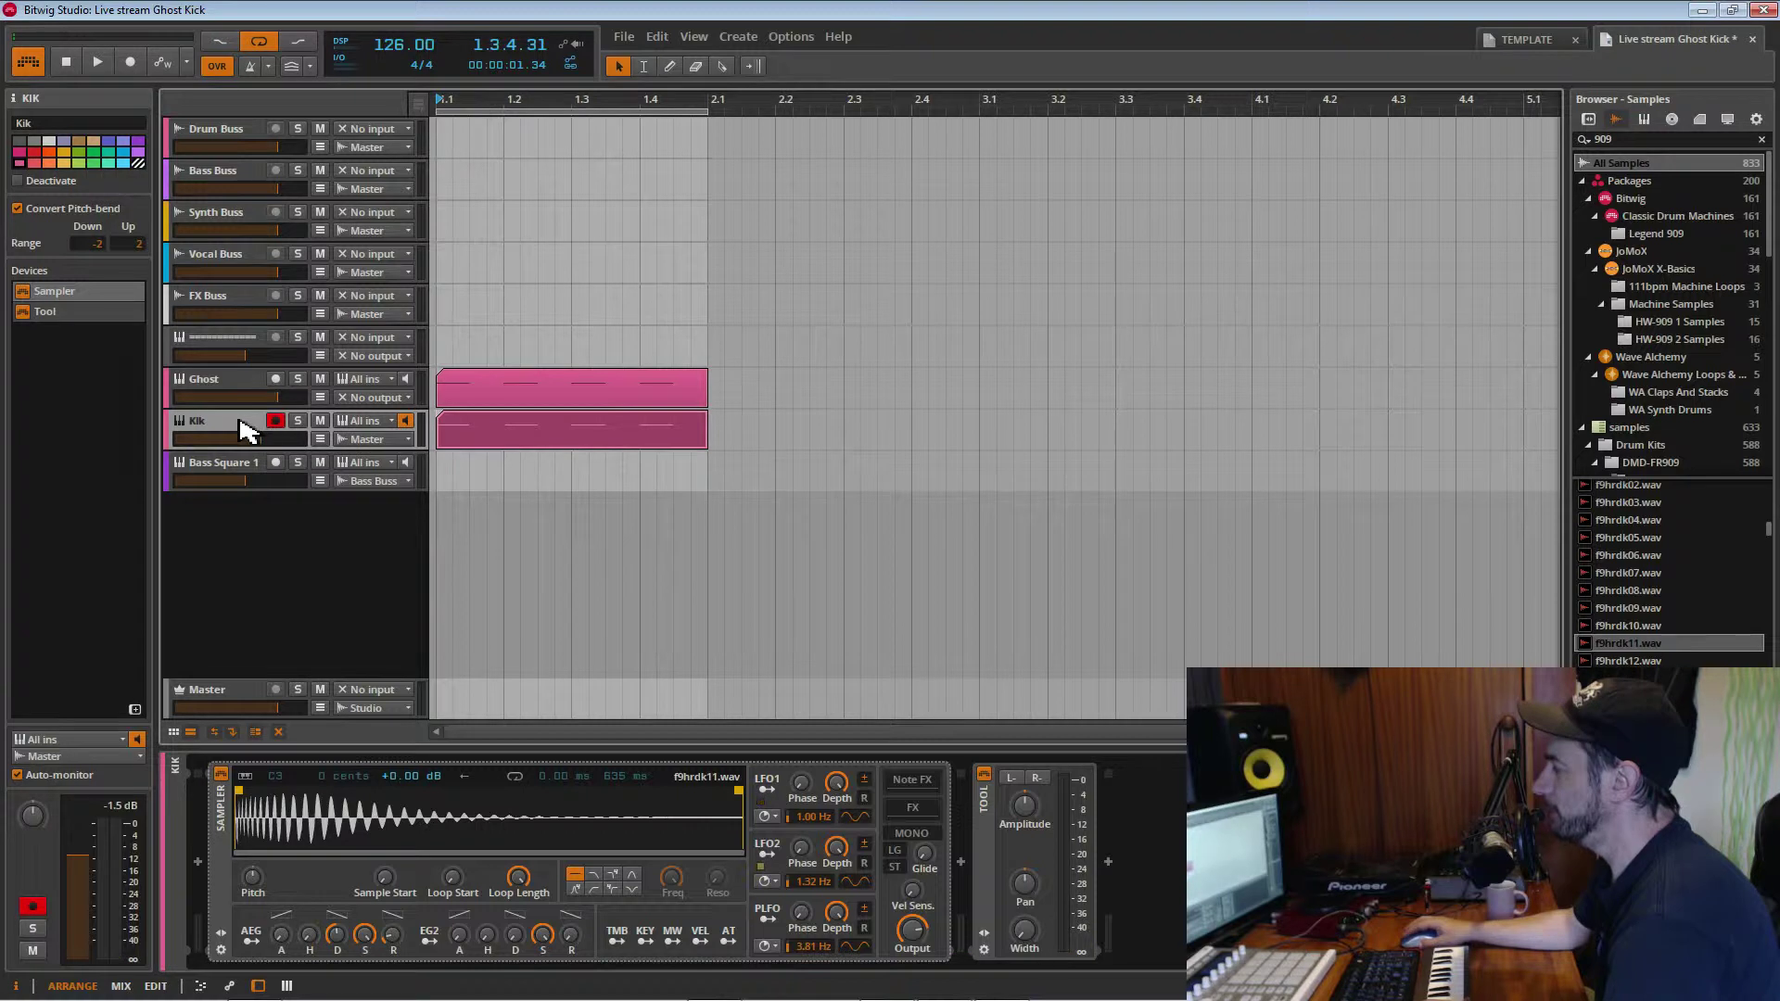
key("space")
left_click_drag(241, 424, 223, 427)
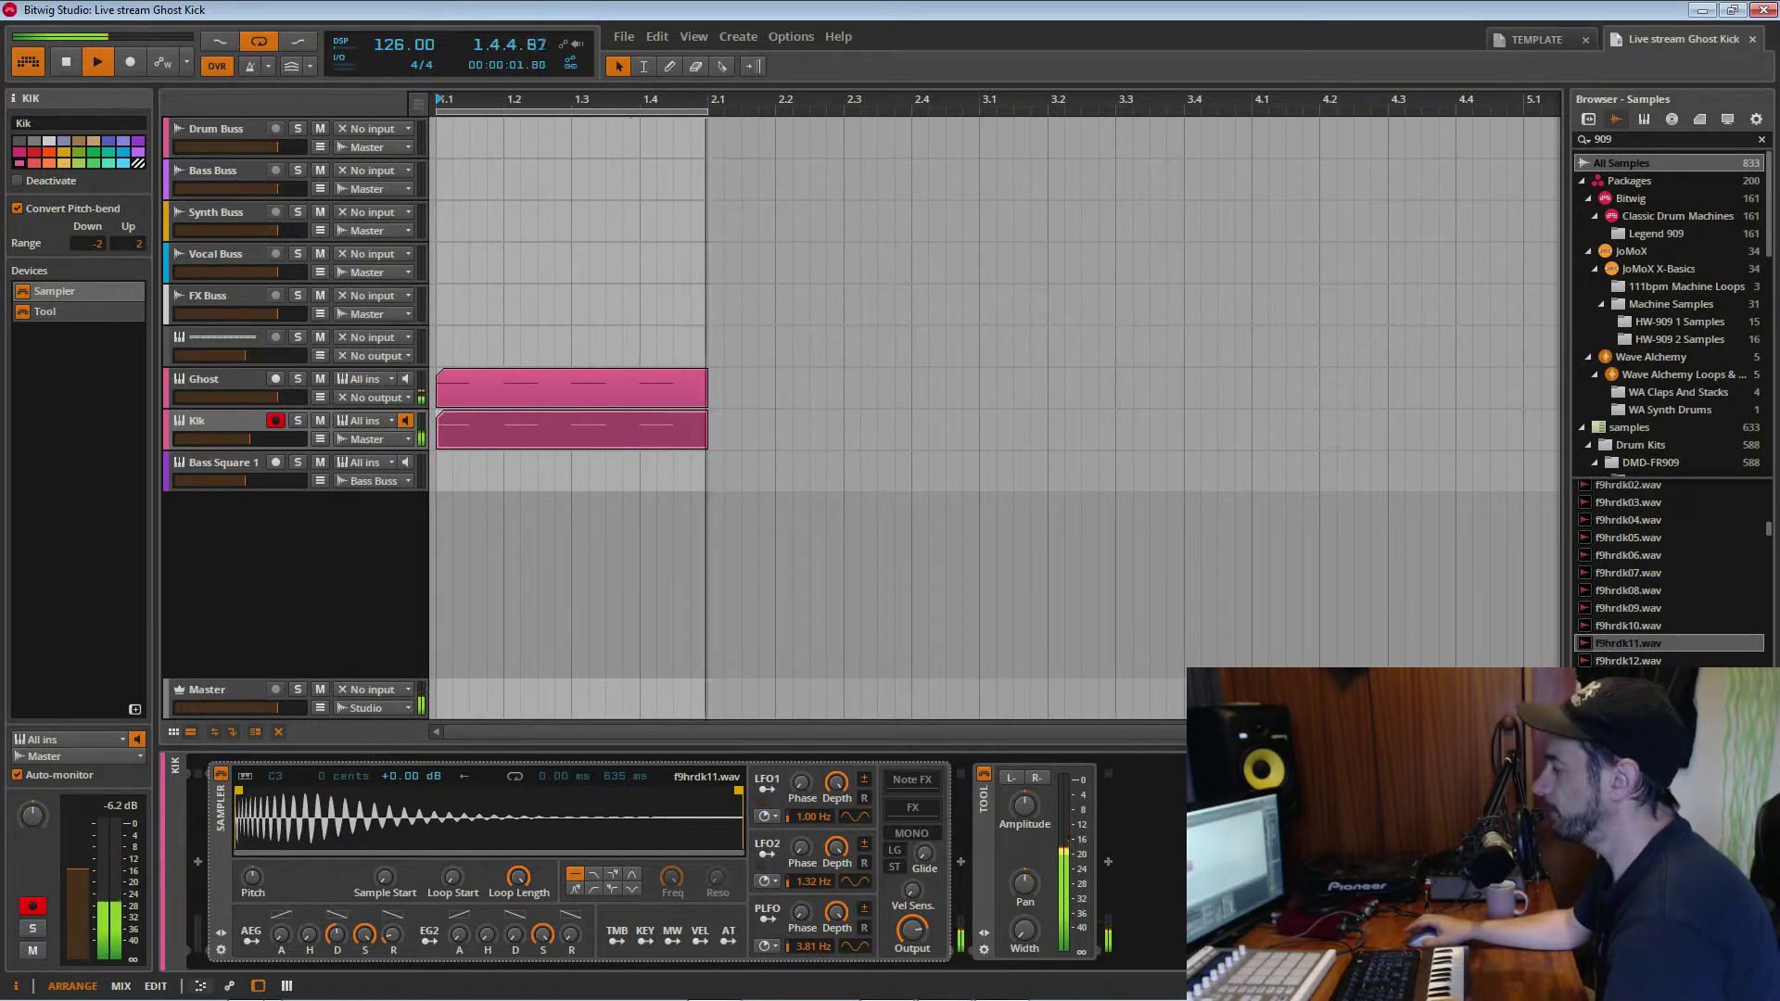
key("ctrl+s")
Examine the device chains on the Master, Ghost and Bass Buss tracks during playback
left_click(219, 696)
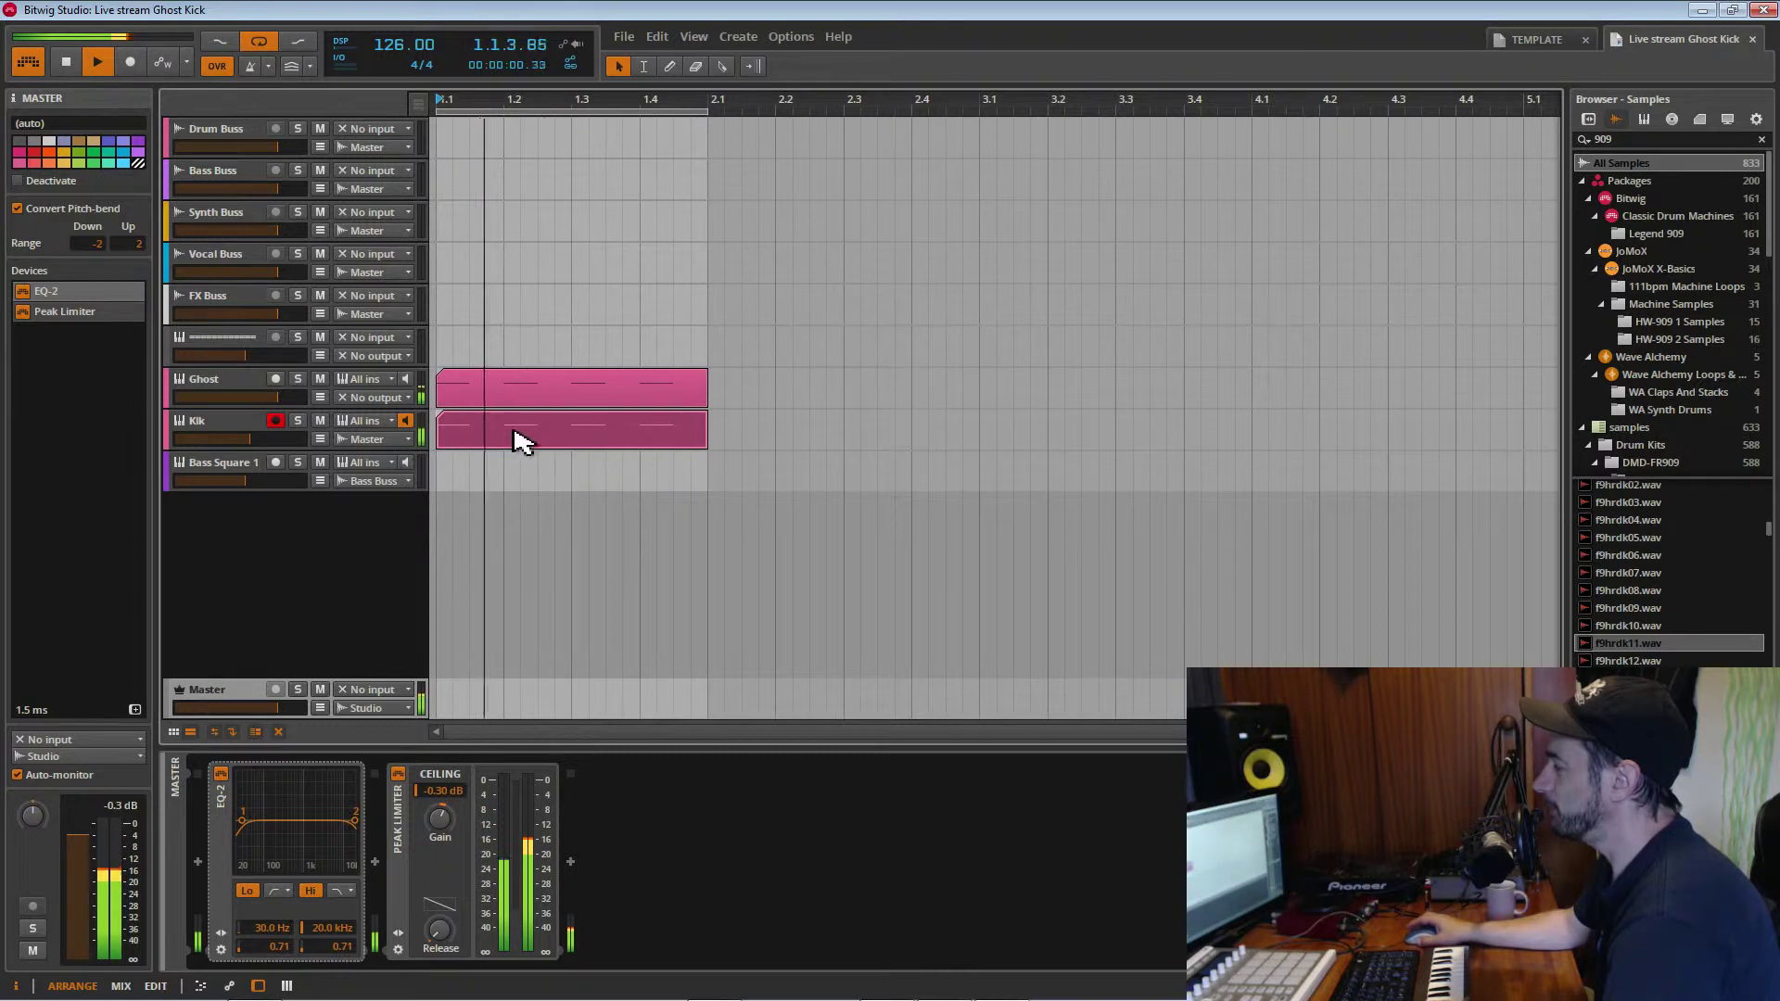
left_click(198, 384)
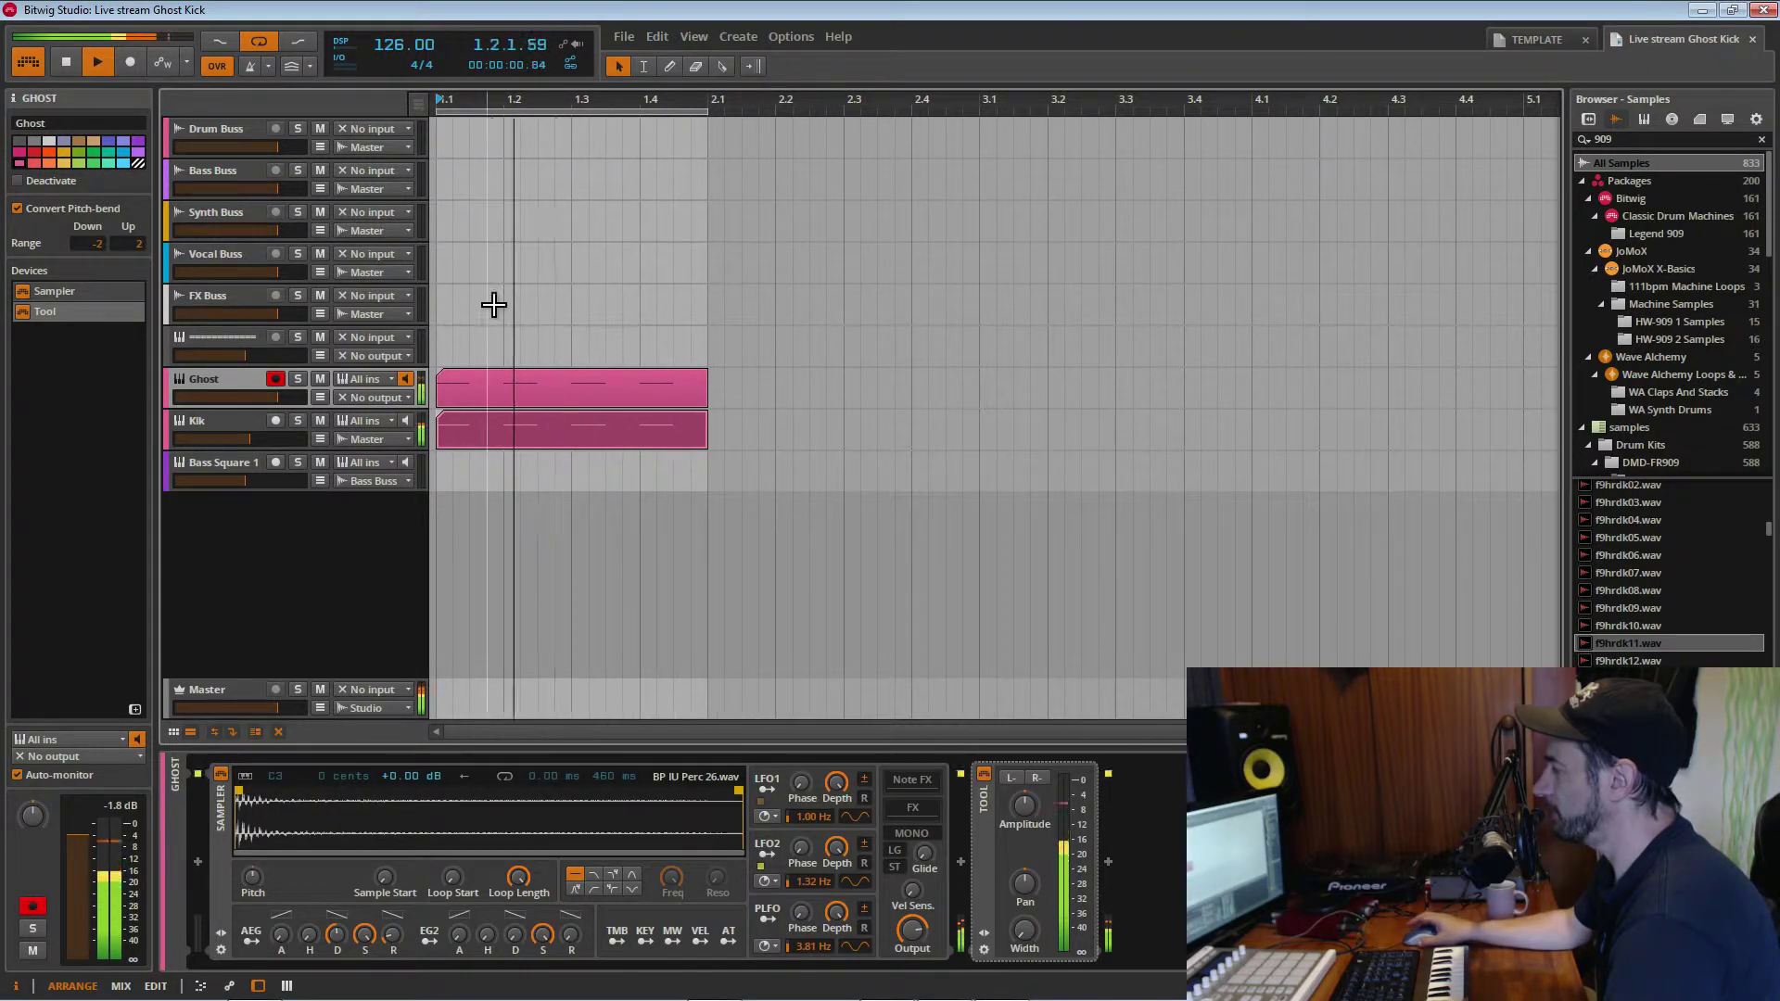
left_click(230, 176)
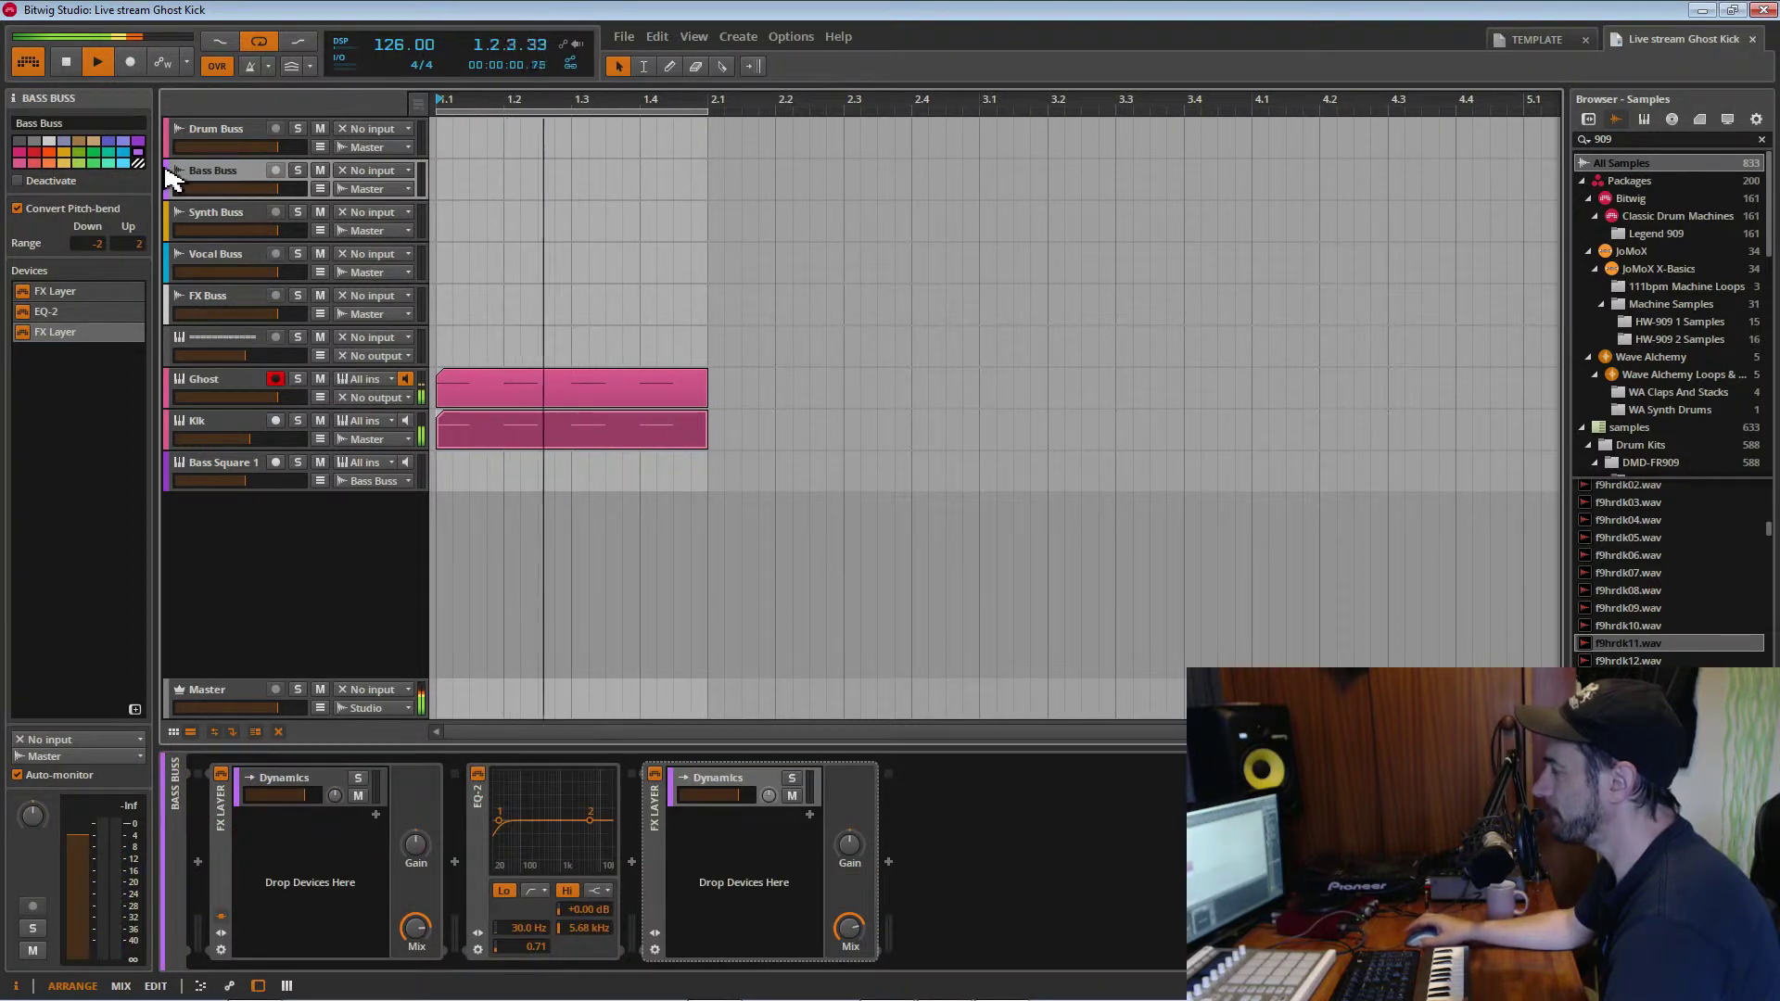
Create an empty one-bar clip at 1.1.1 on the Bass Square 1 track and open it for note editing
left_click(256, 483)
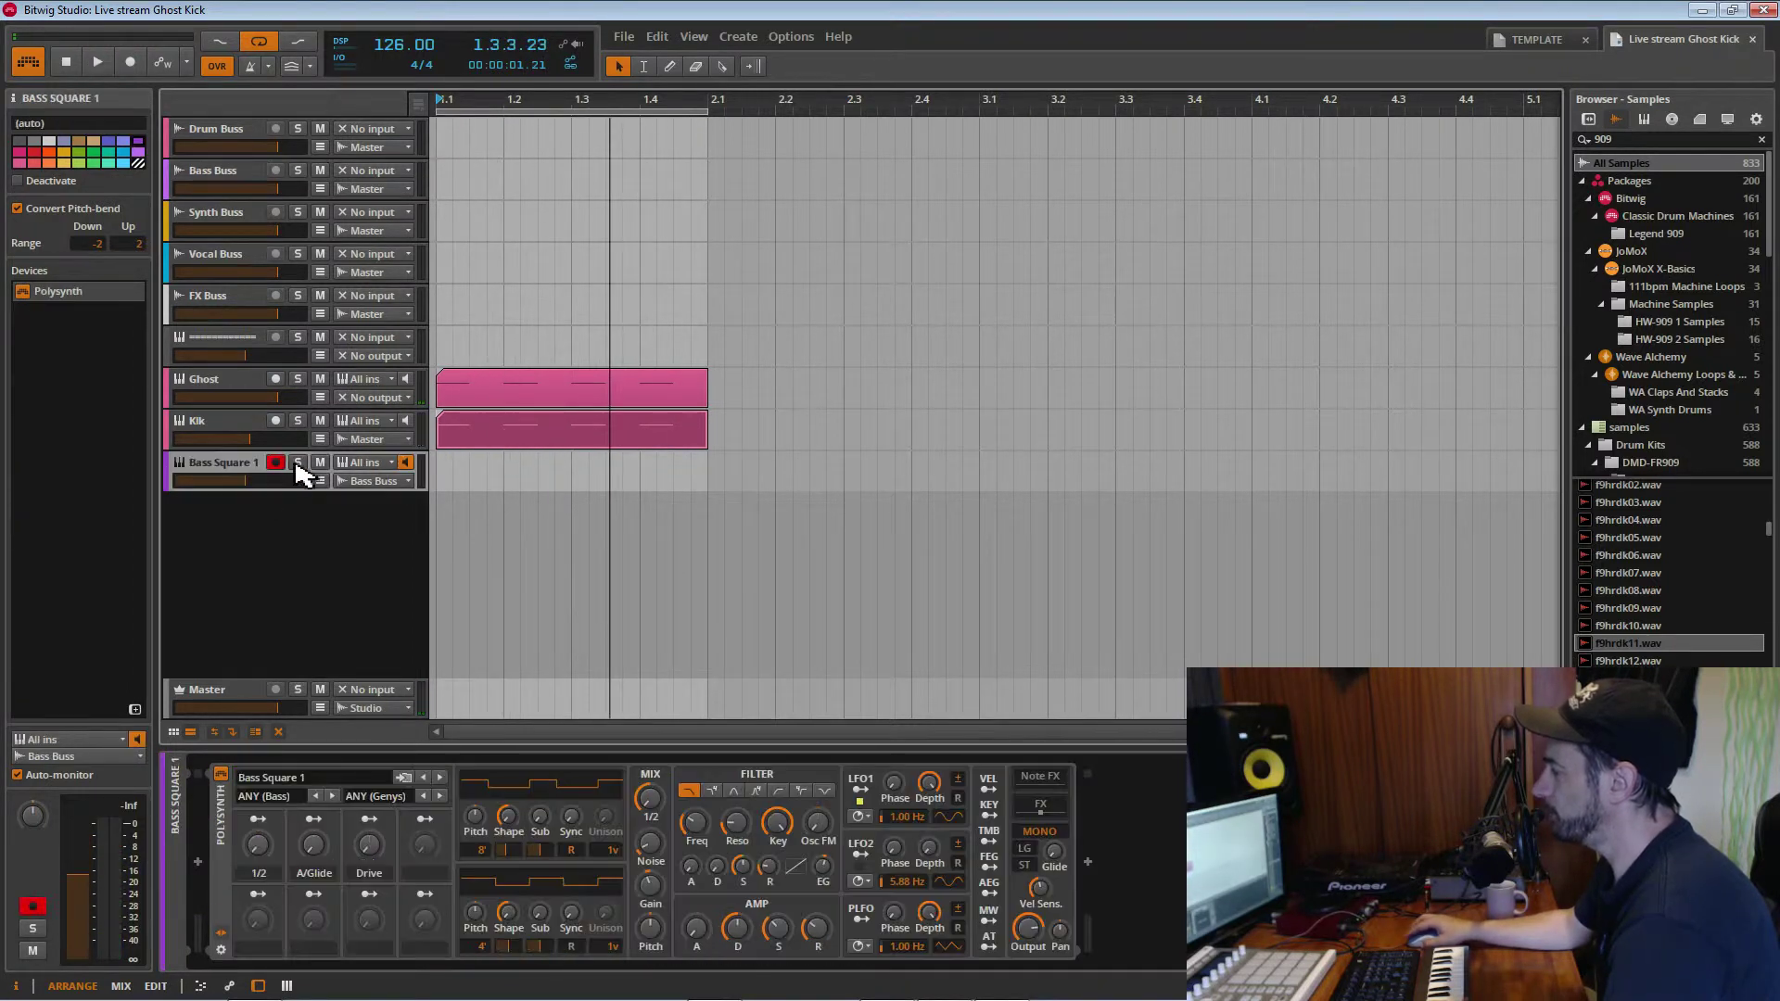
key("space")
double_click(461, 476)
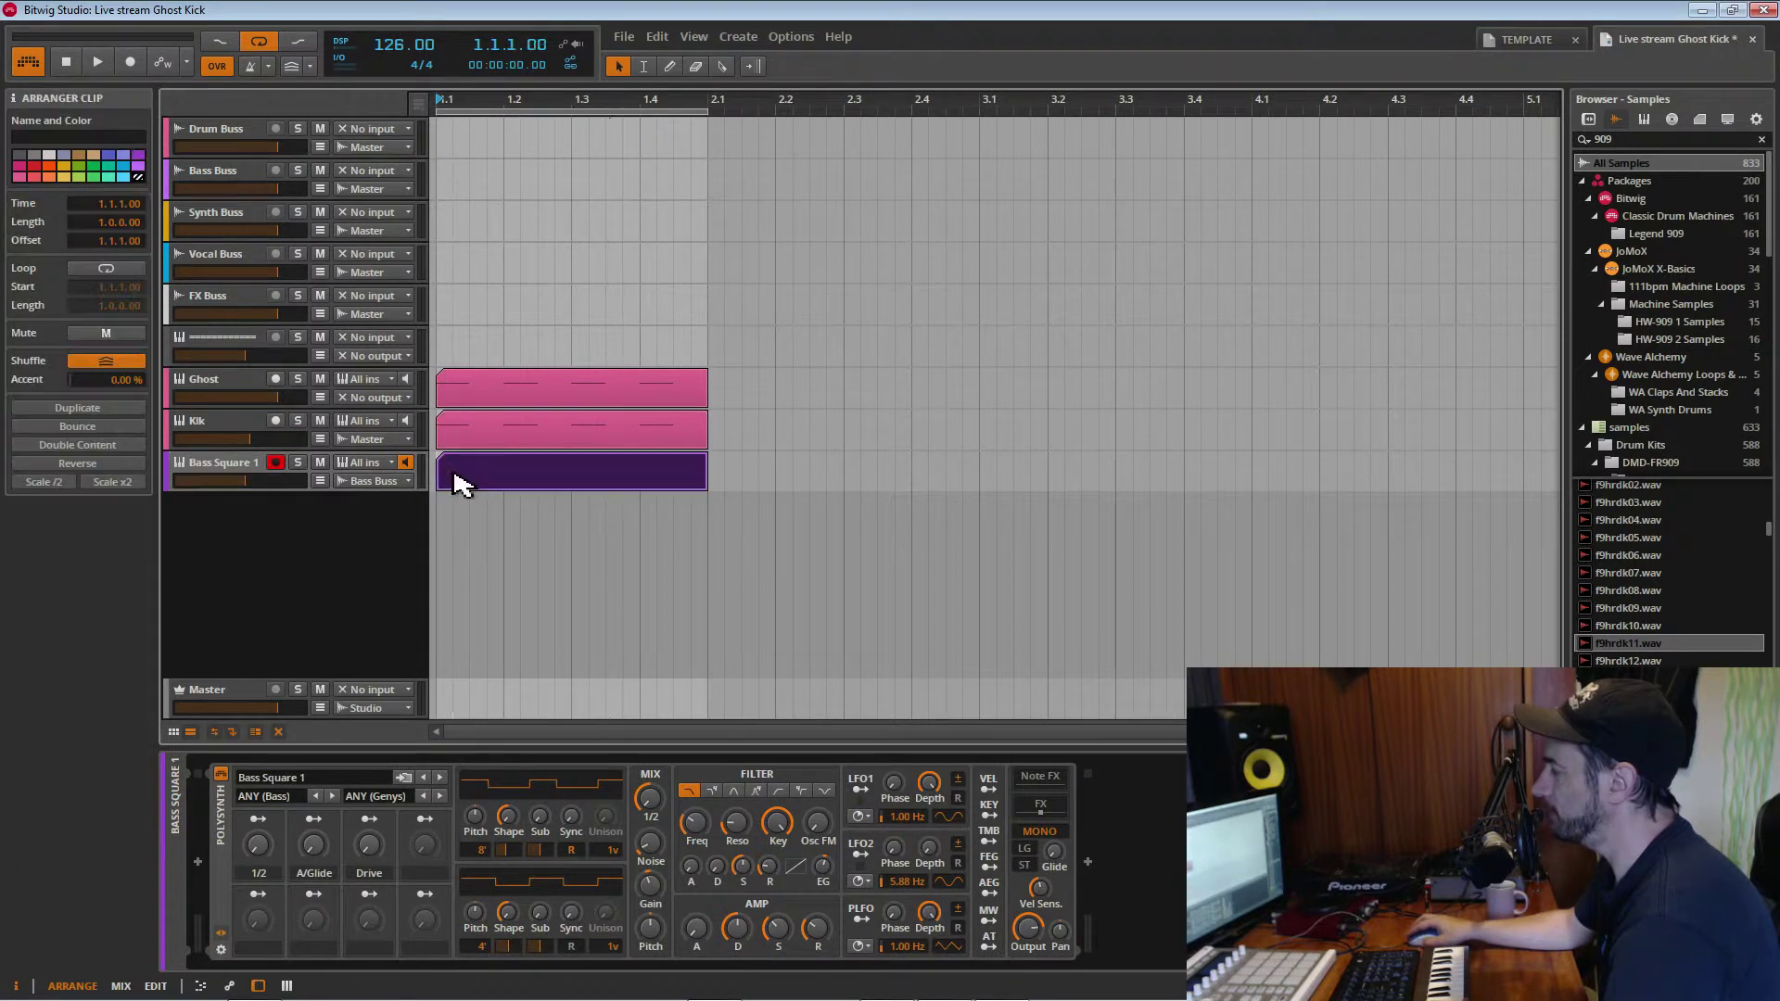
double_click(496, 484)
Audition low bass pitches and draw a note just below C1 at 1.1.3, with a length of 0.0.2.00
key("space")
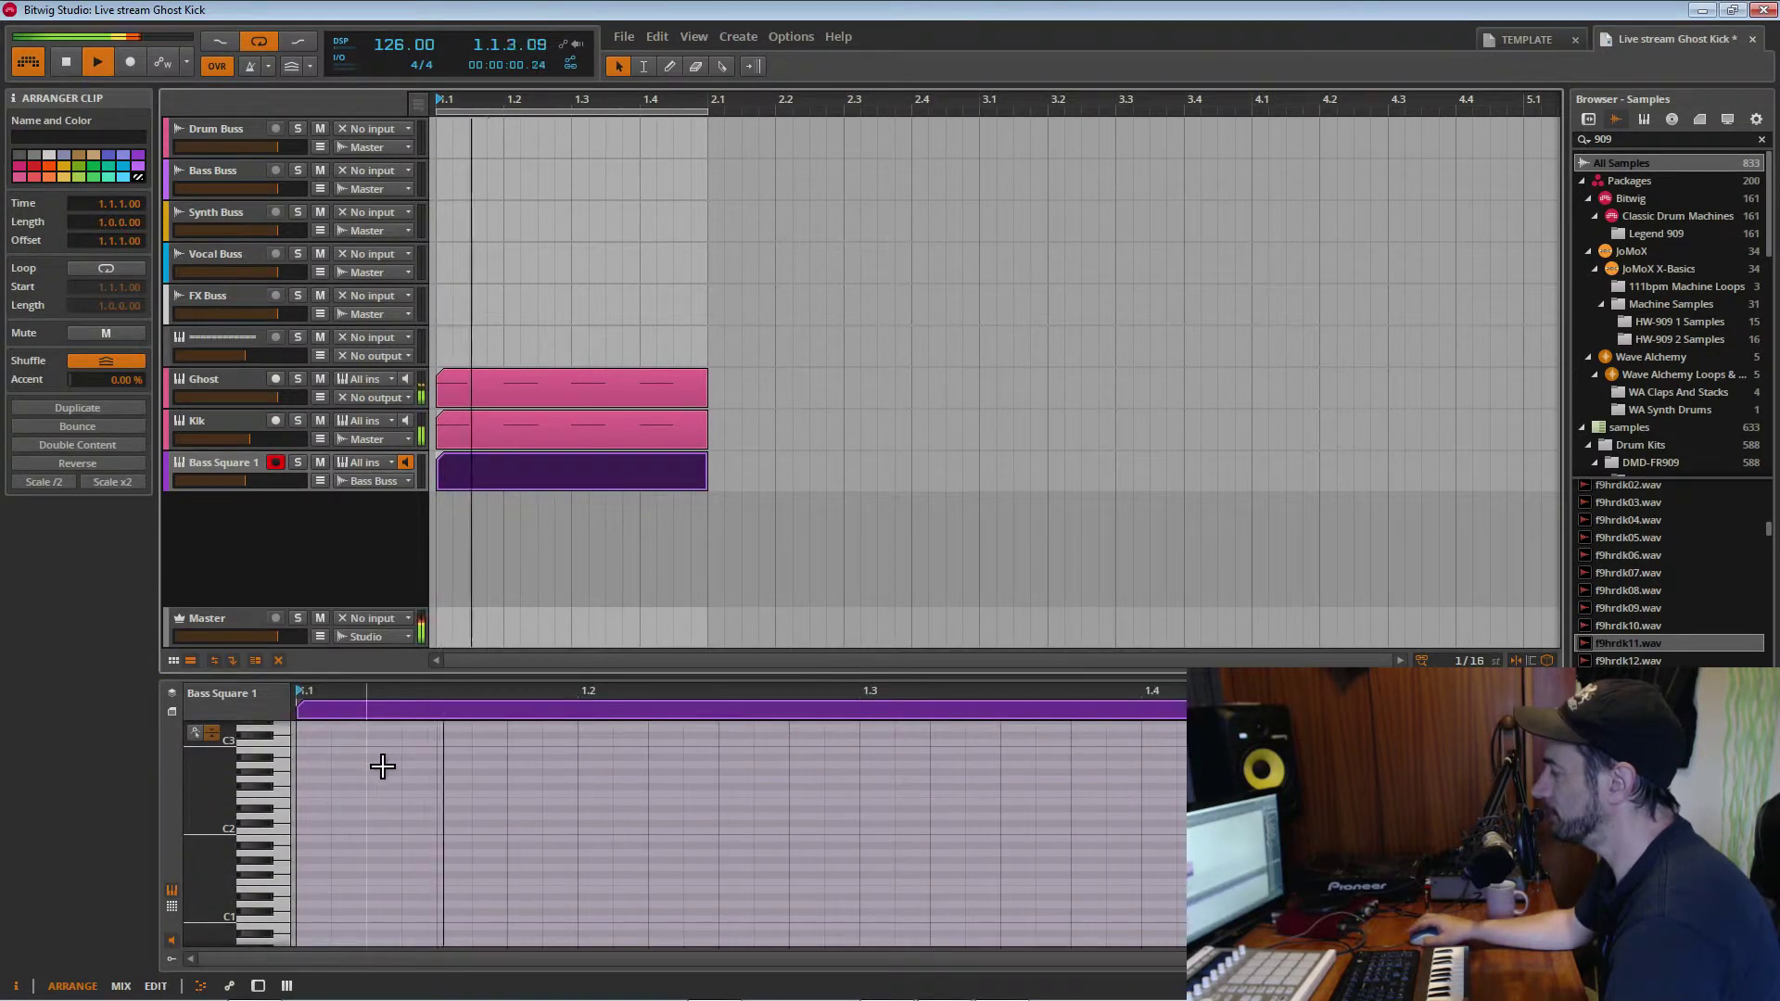
left_click(283, 786)
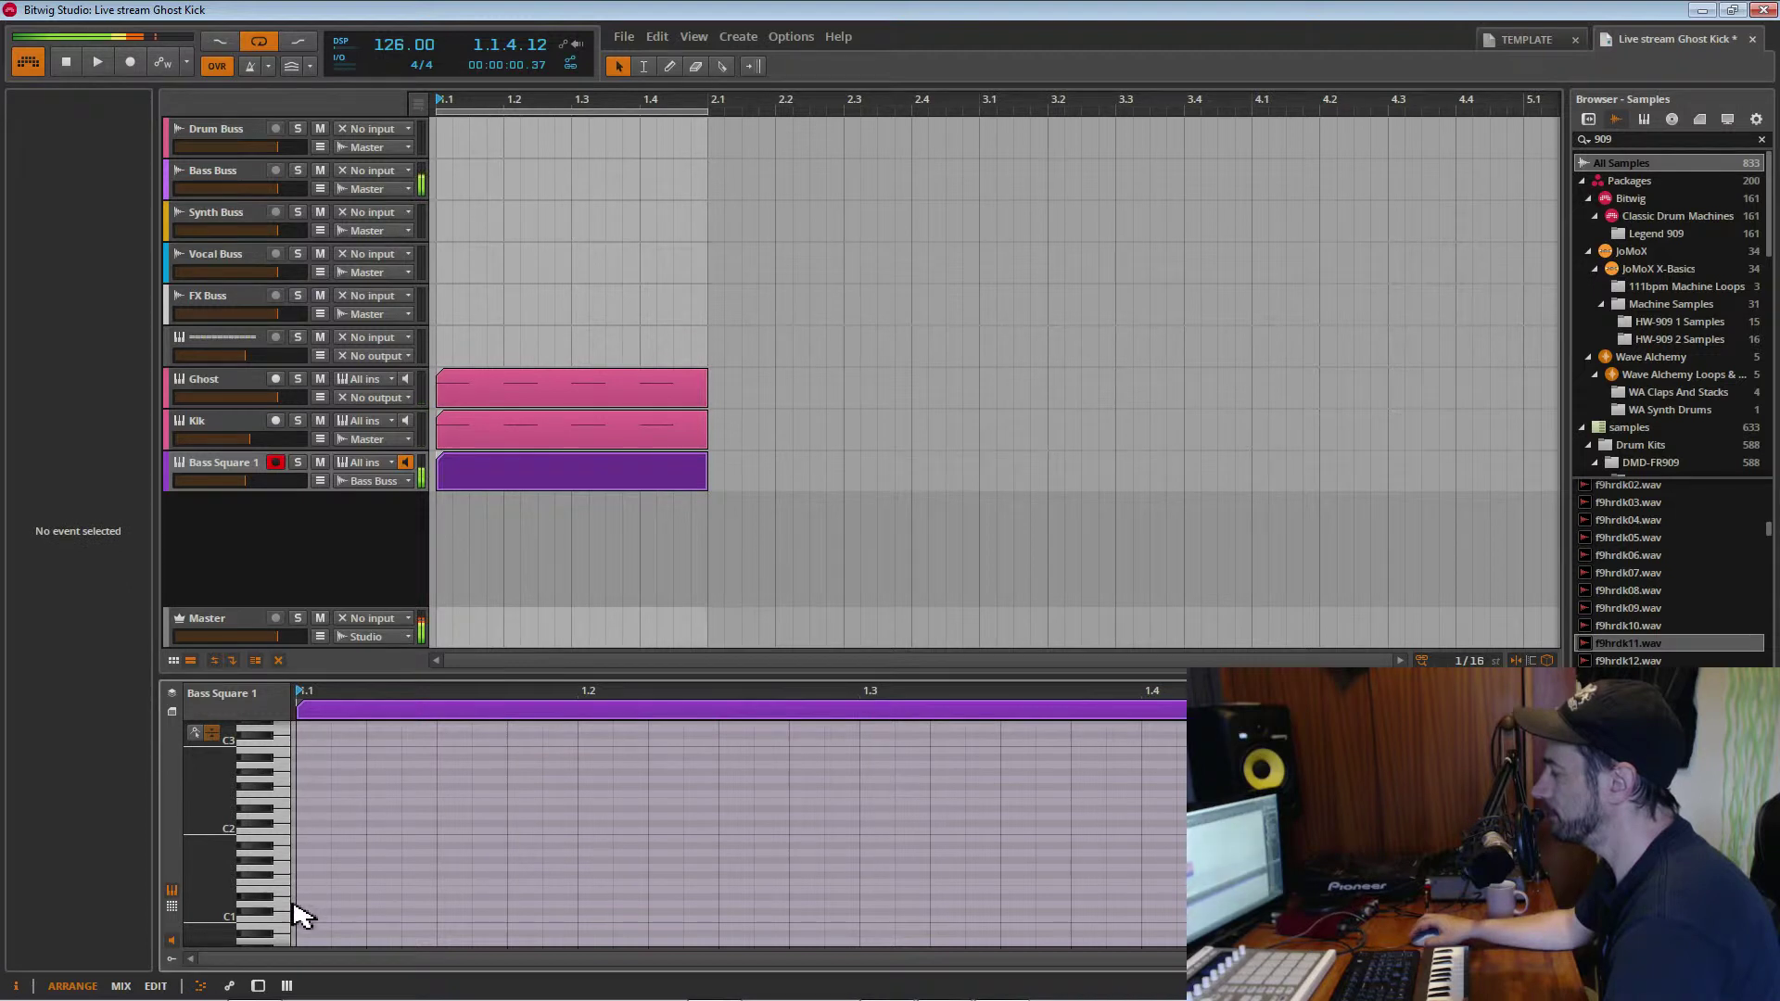
scroll(289, 941, "down", 2)
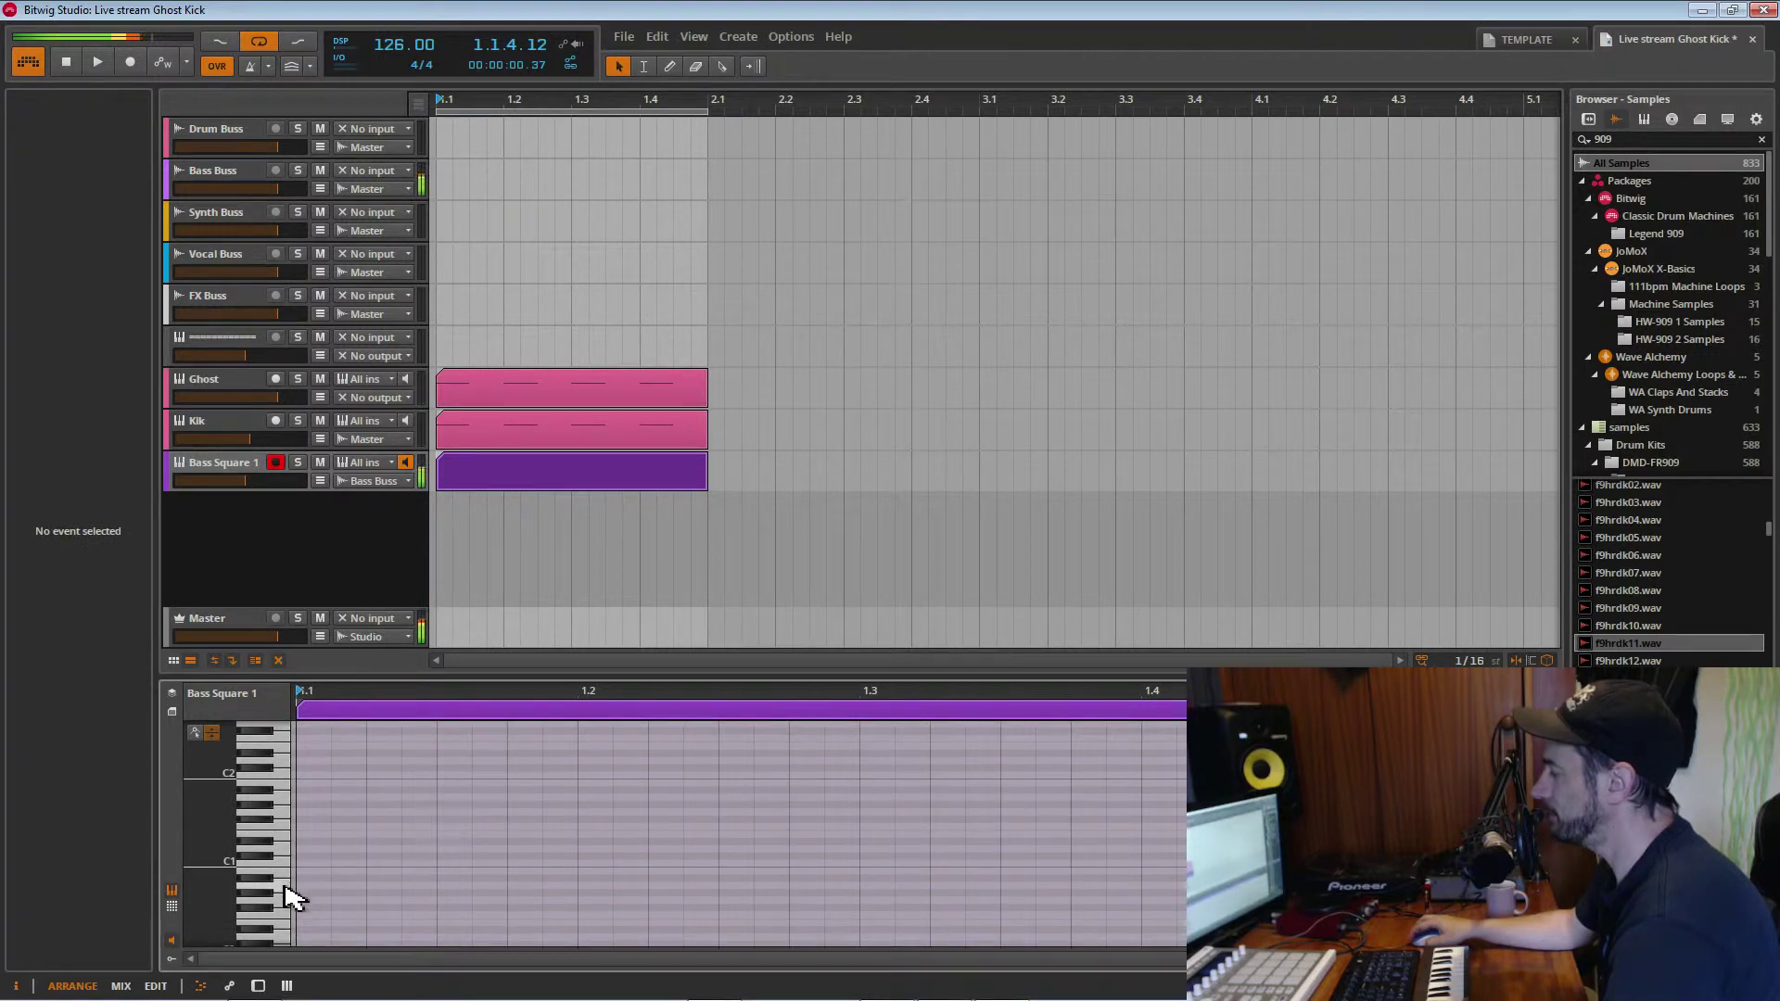
left_click(458, 890)
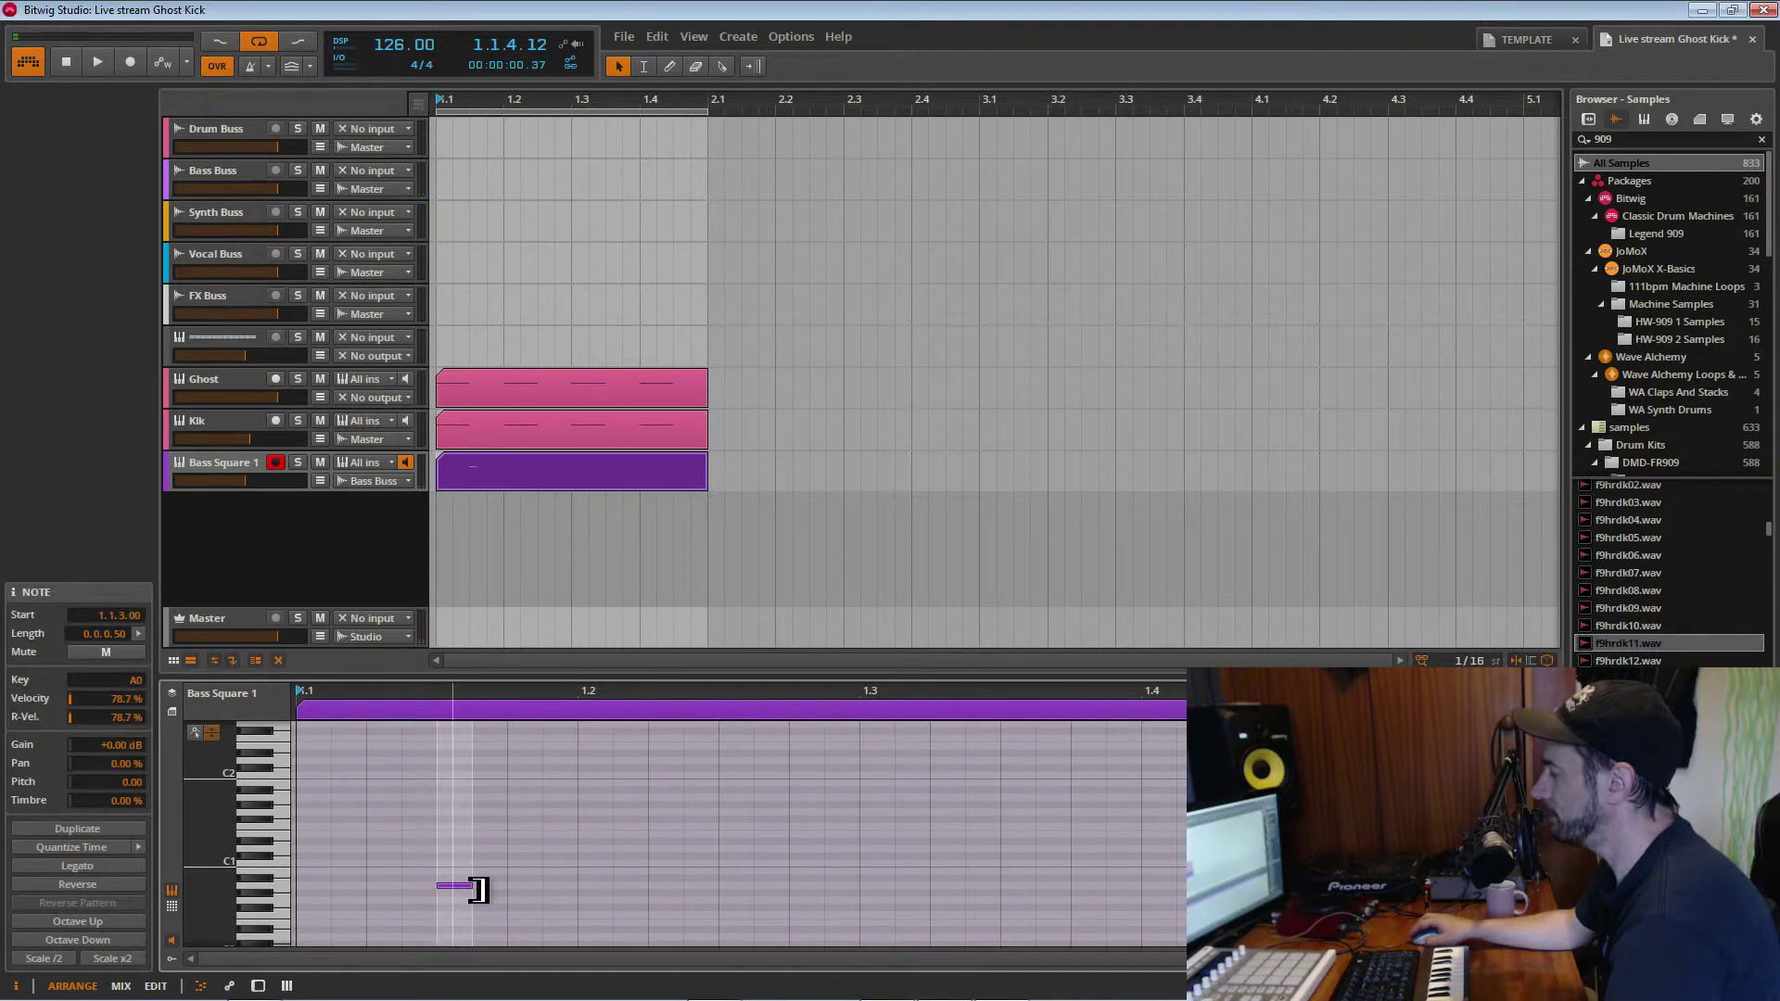
left_click_drag(565, 890, 573, 891)
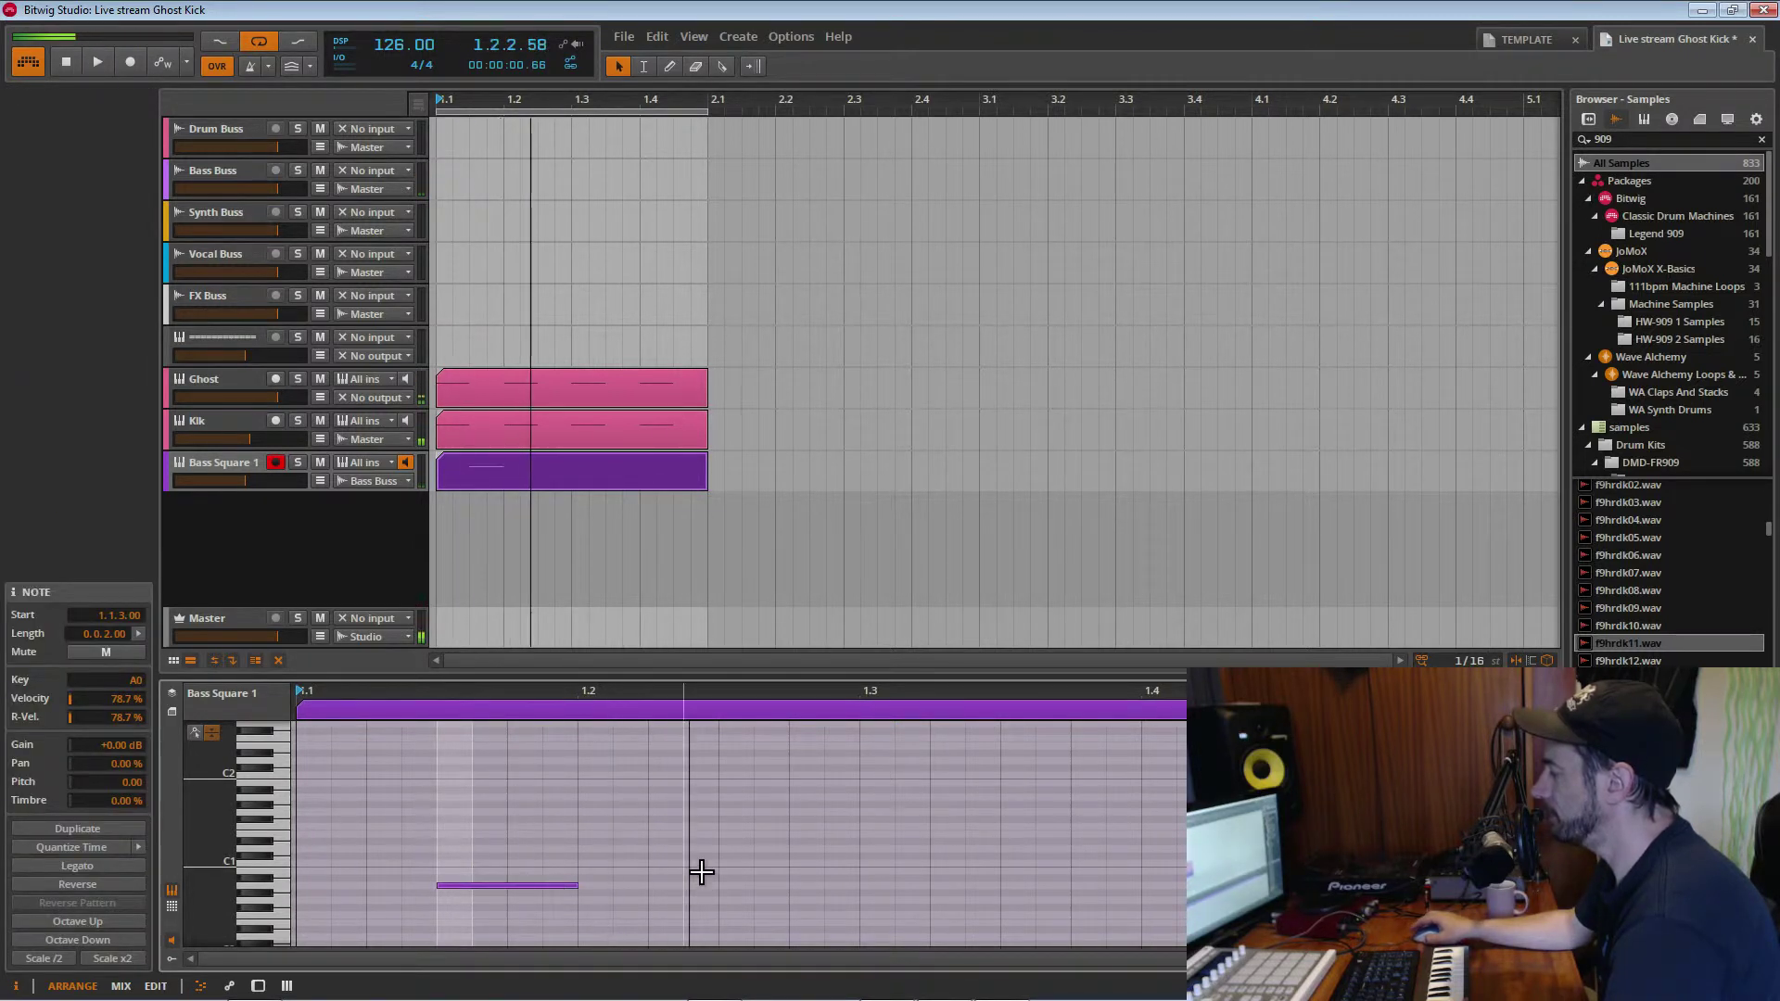
Add notes at 1.2.3 and 1.3.2 on the same pitch, each 0.0.2.00 long, and play the bass pattern
key("space")
double_click(735, 890)
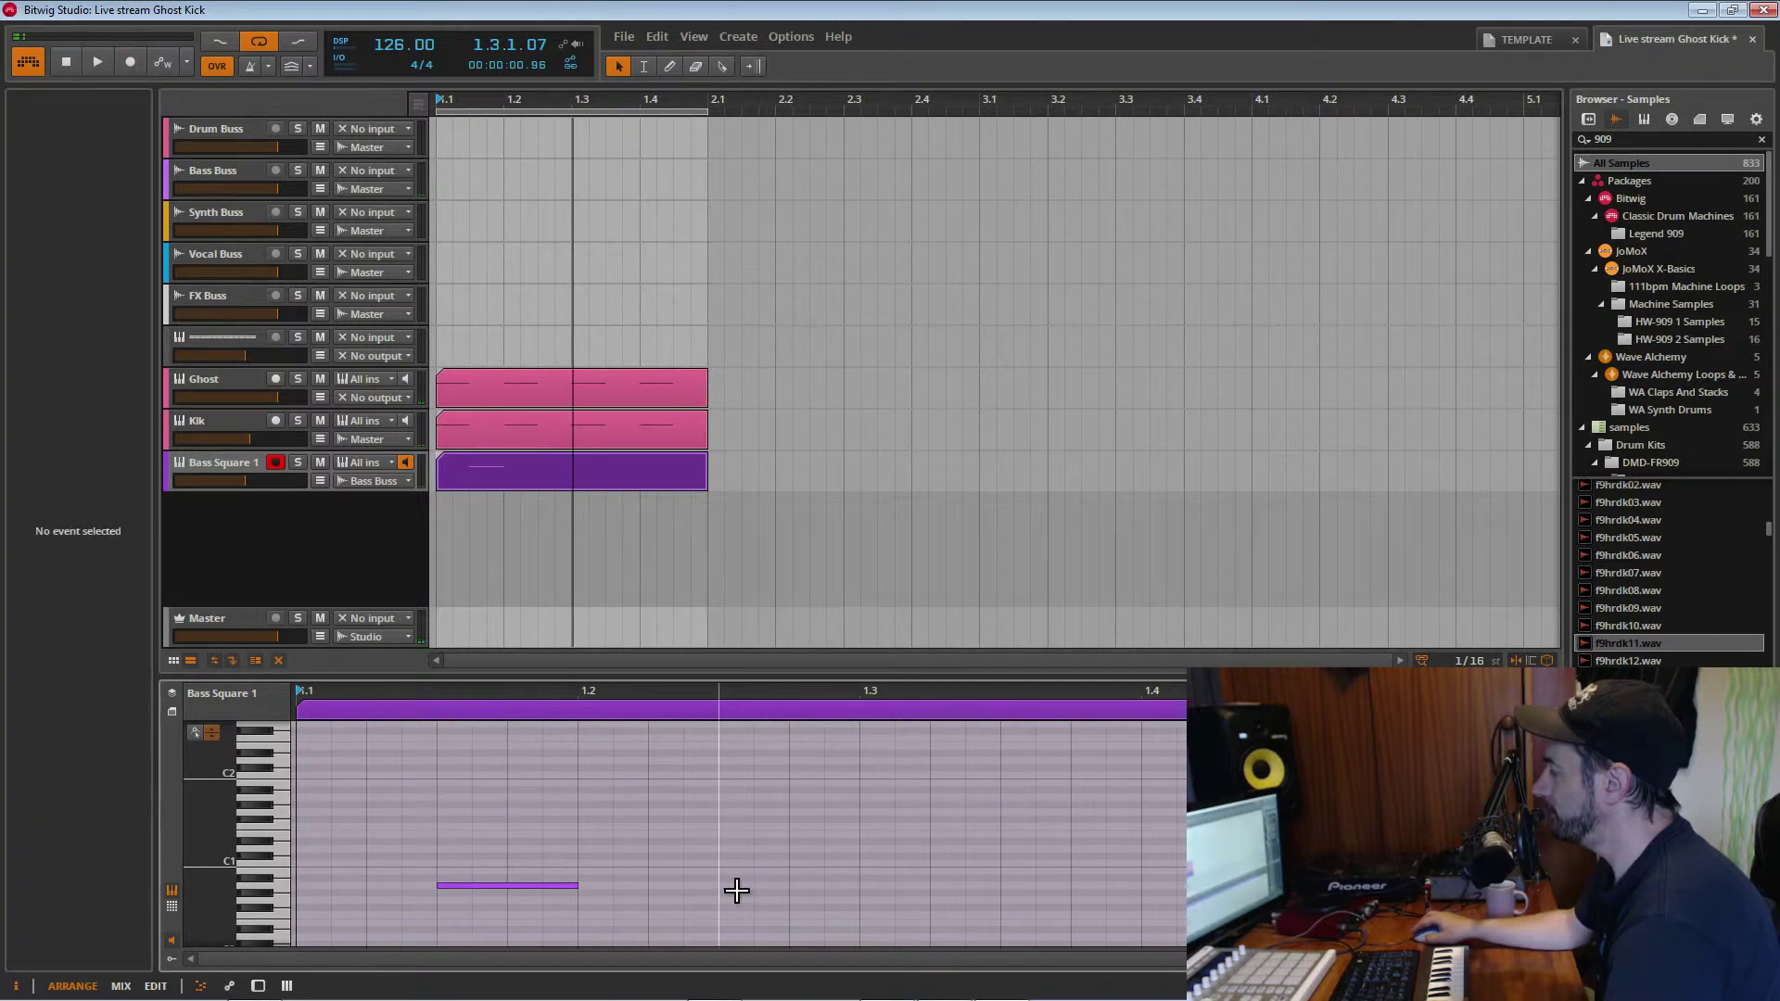
key("space")
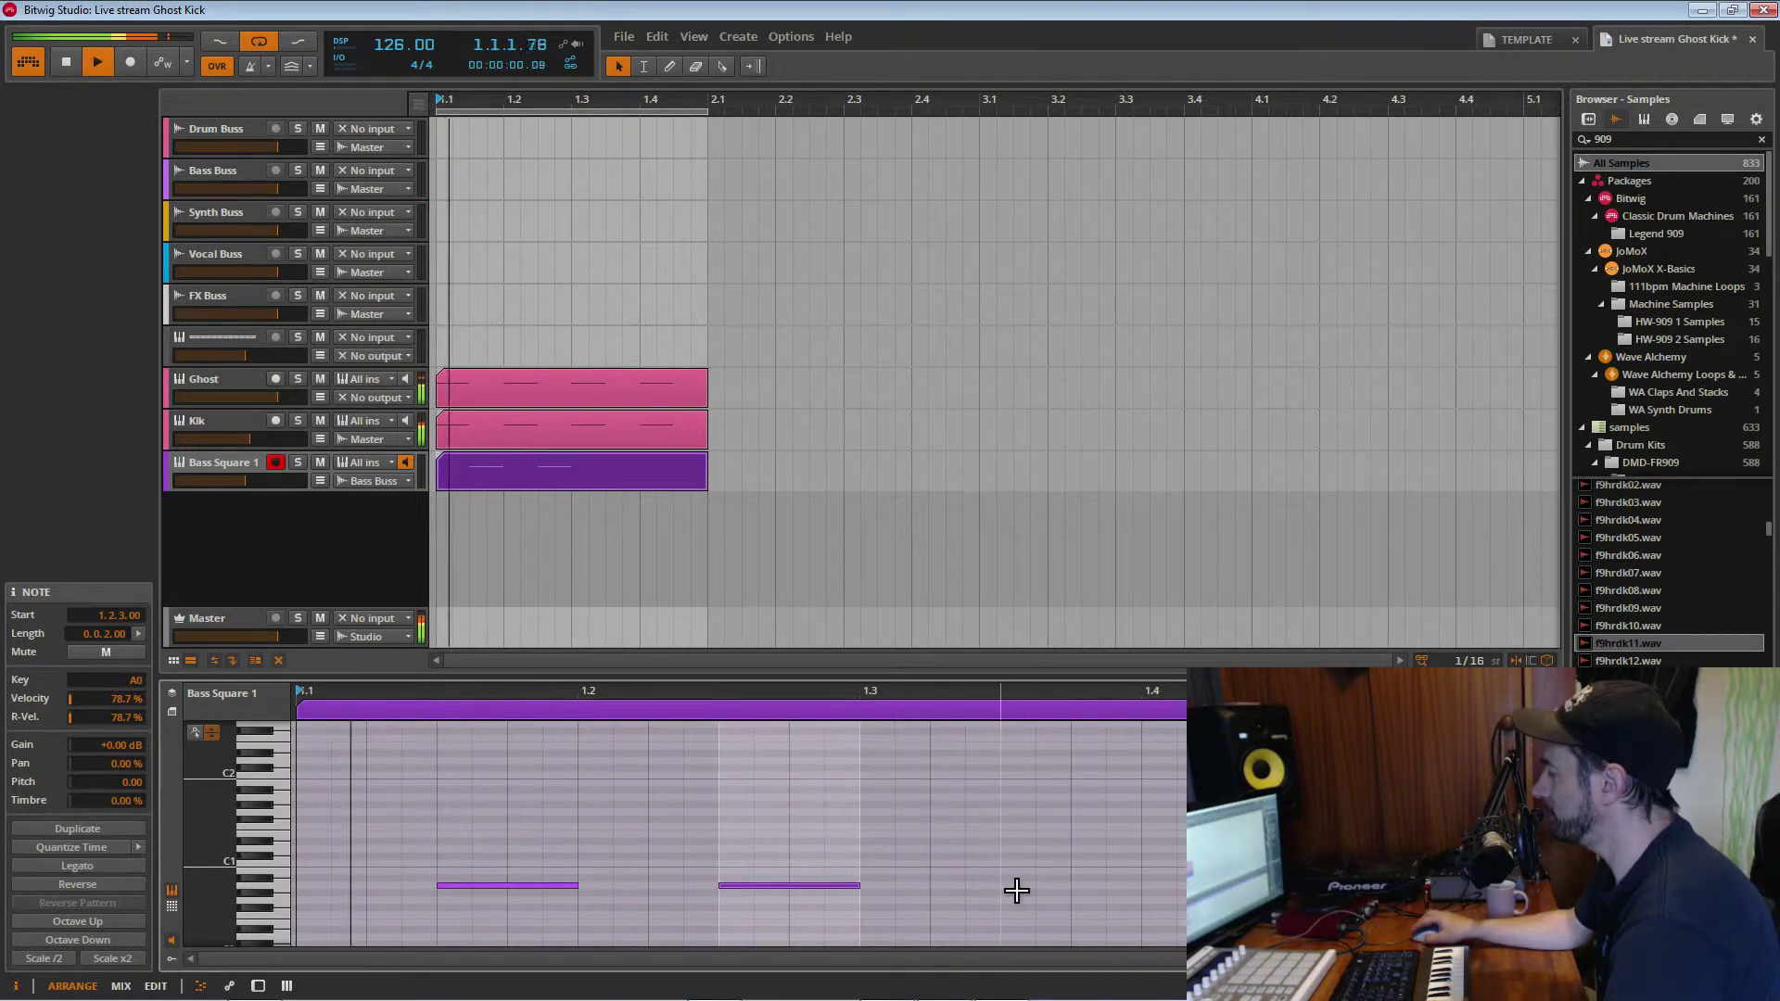
double_click(991, 891)
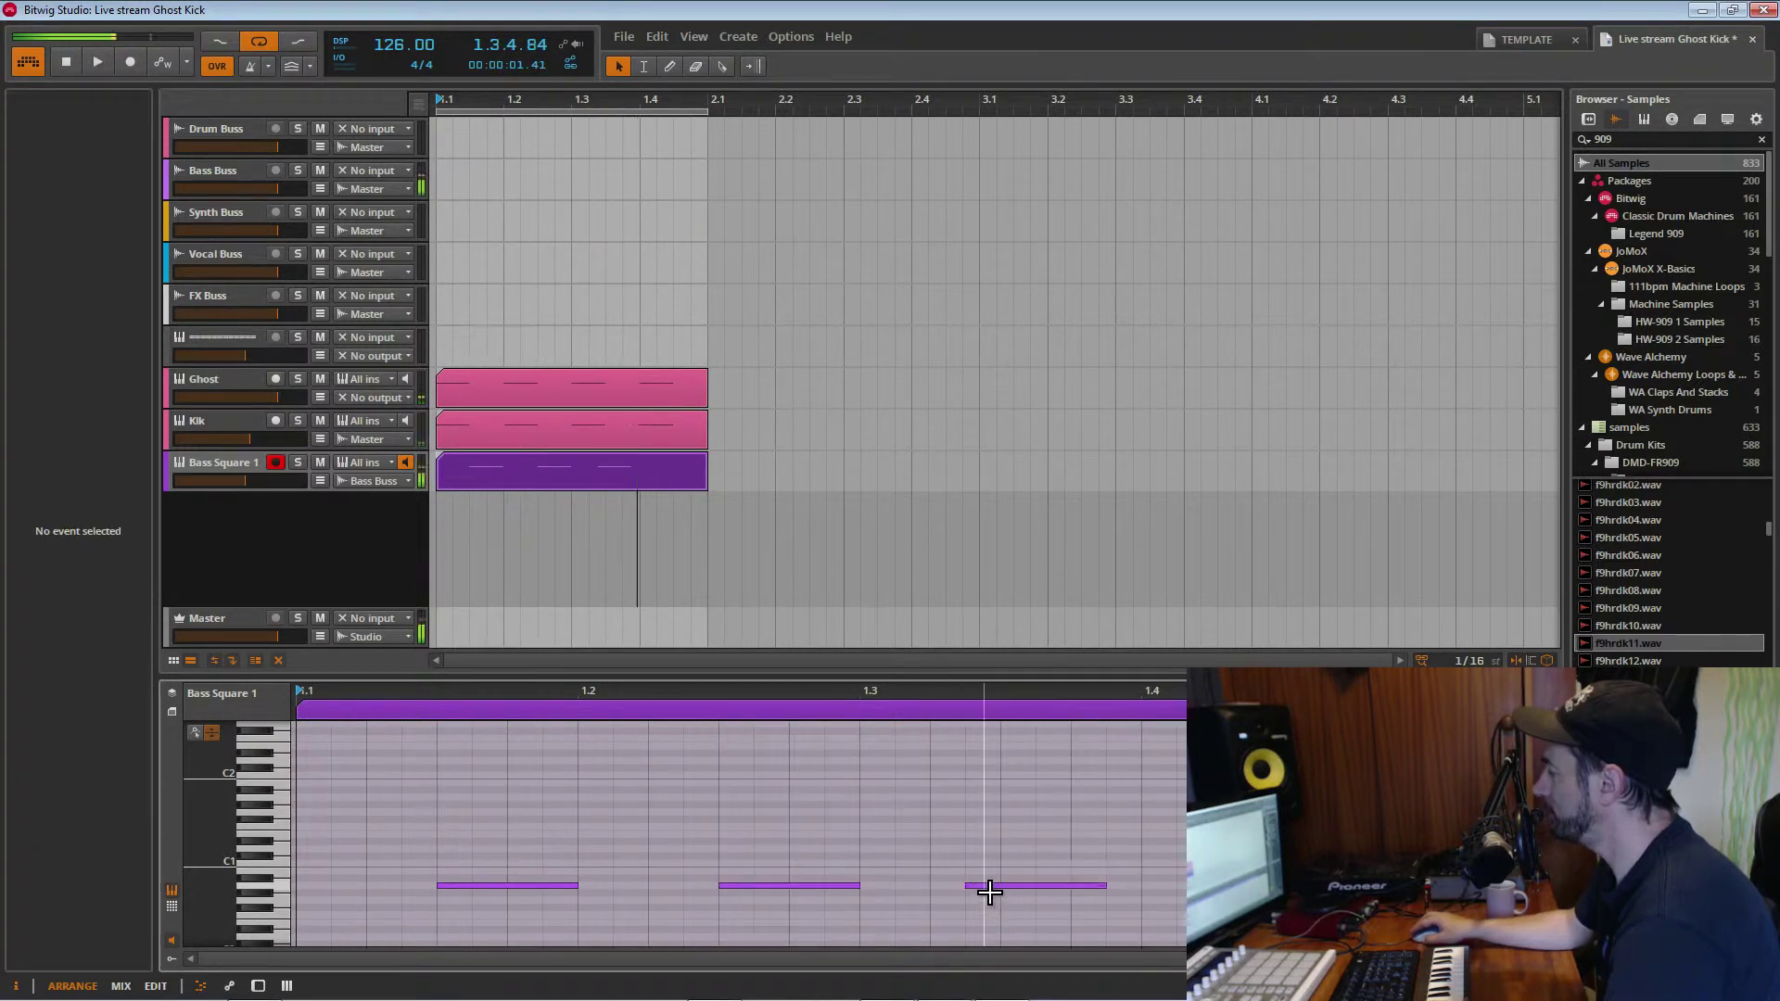
left_click_drag(954, 892, 956, 892)
key("space")
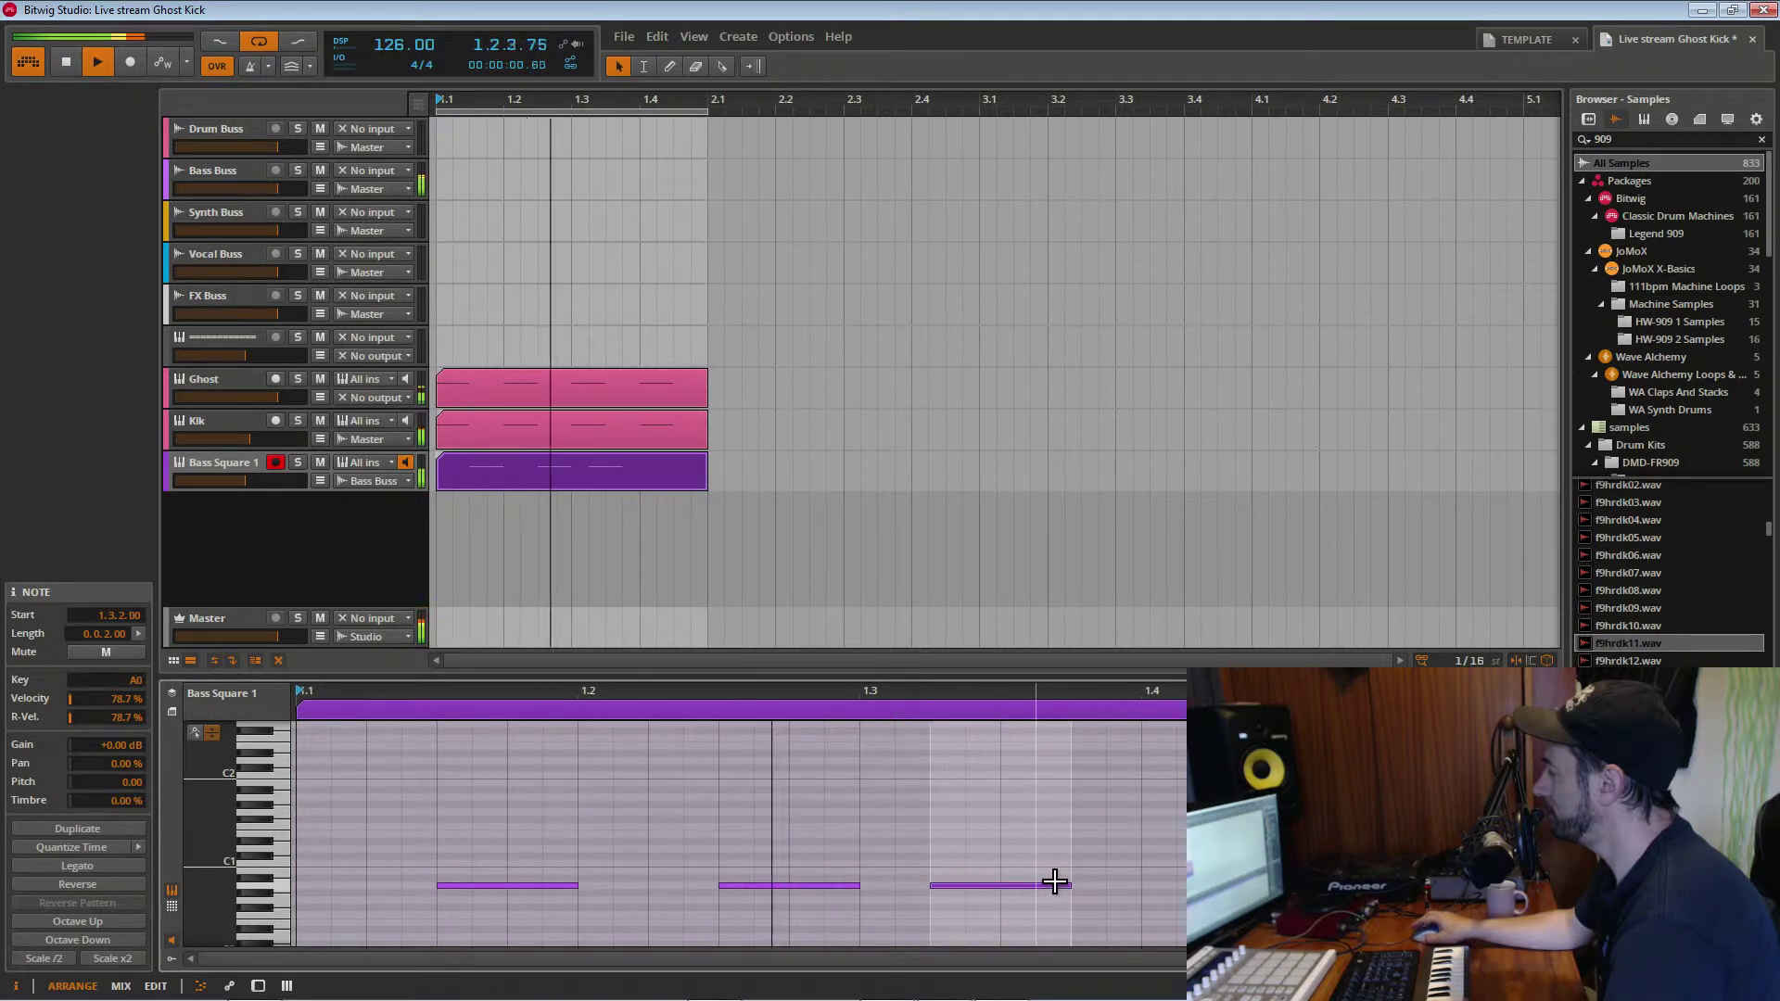
Shorten the bass note at 1.3.2 to 0.0.1.00 and add an F#0 note at 1.3.4, 0.0.0.50 long
left_click_drag(1076, 892, 1005, 893)
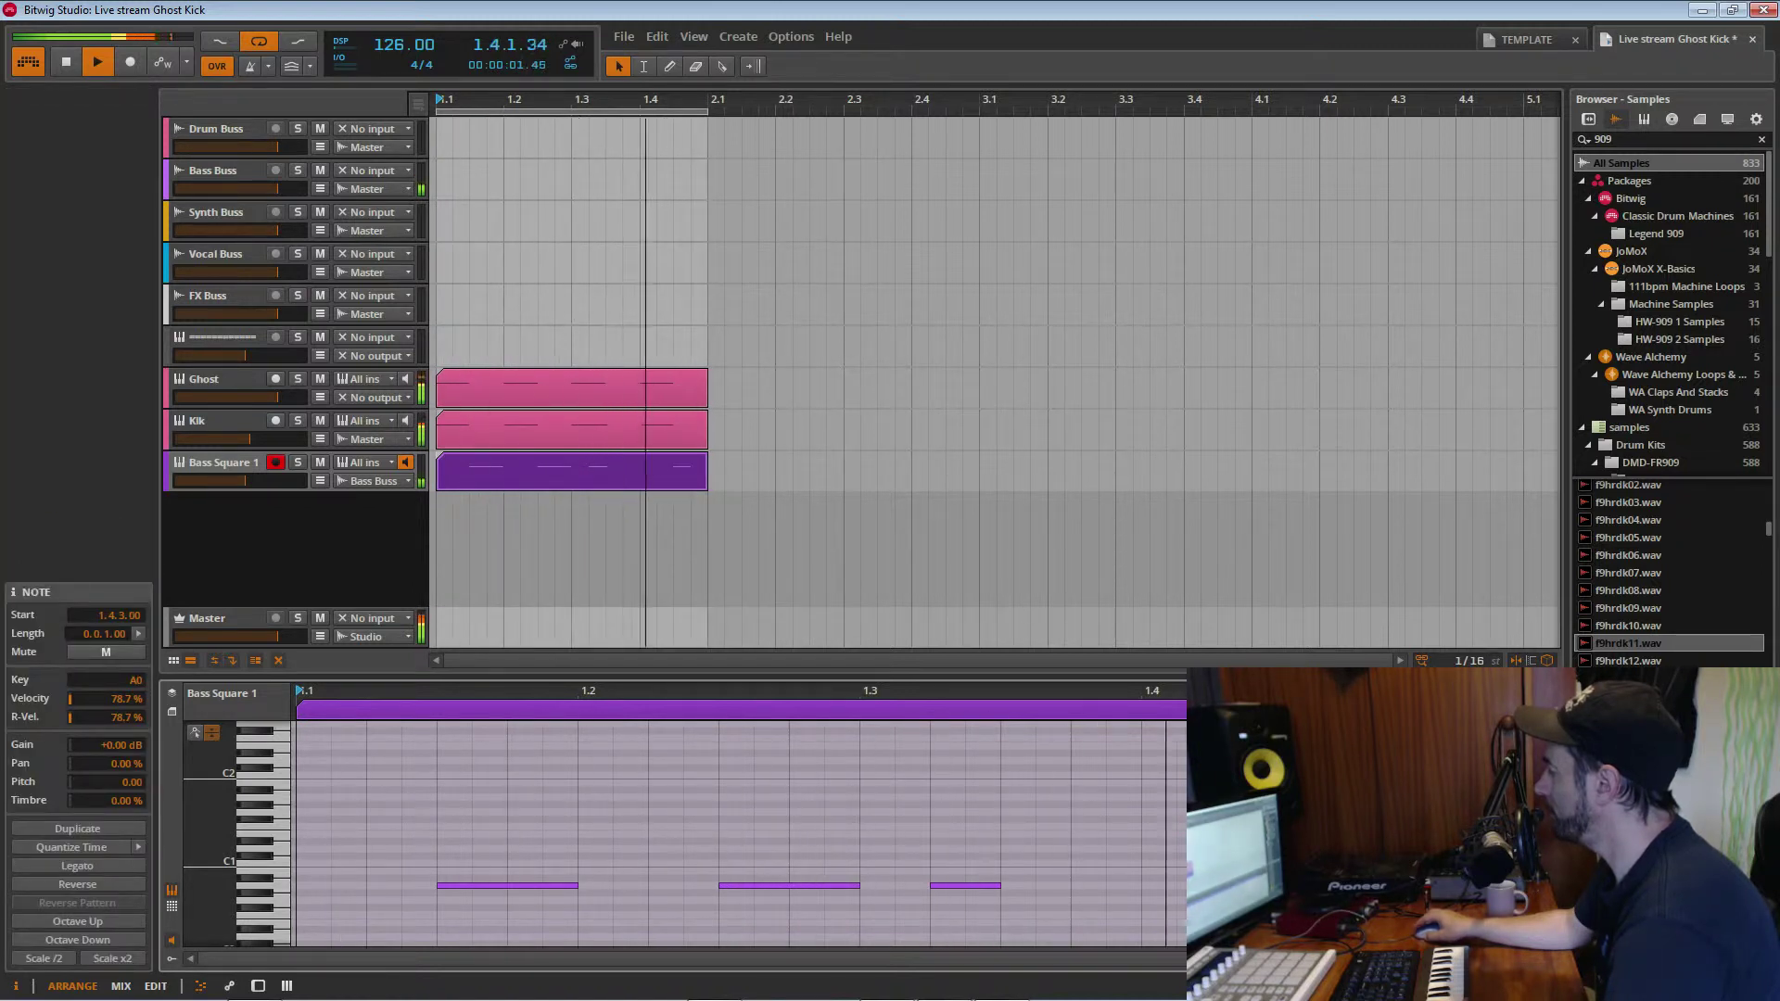
left_click(1125, 899)
double_click(1124, 893)
left_click_drag(1135, 895, 1105, 894)
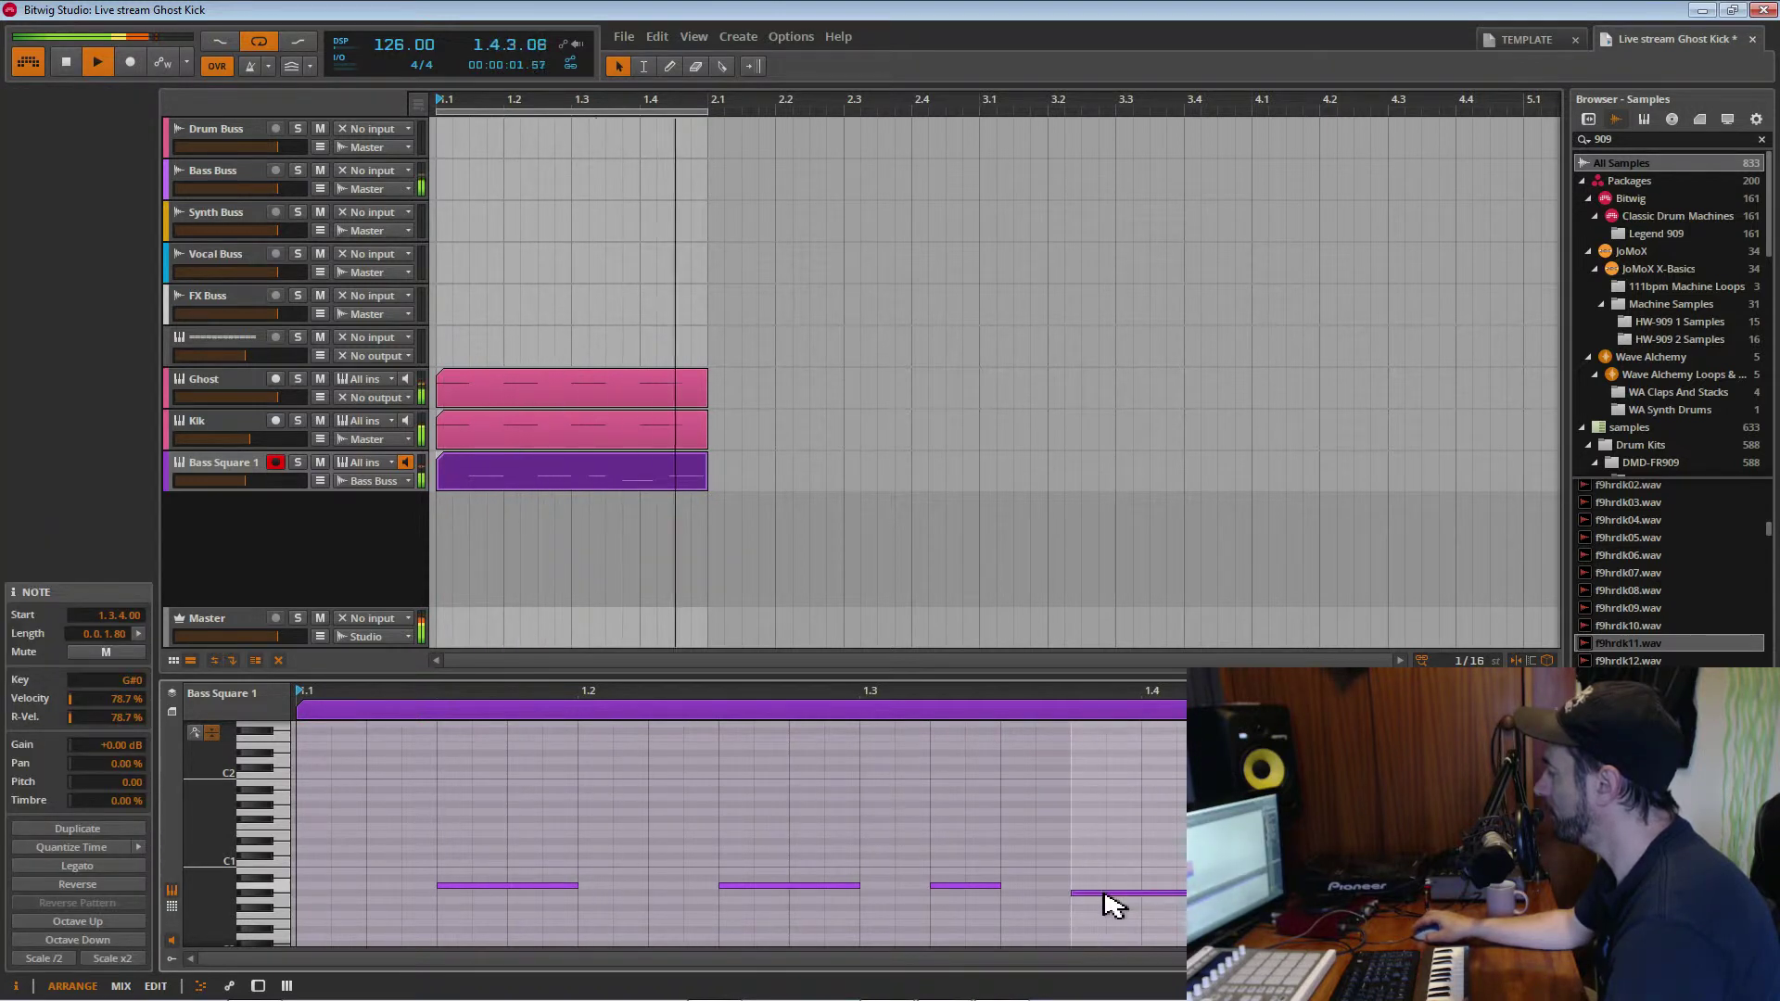
key("Down")
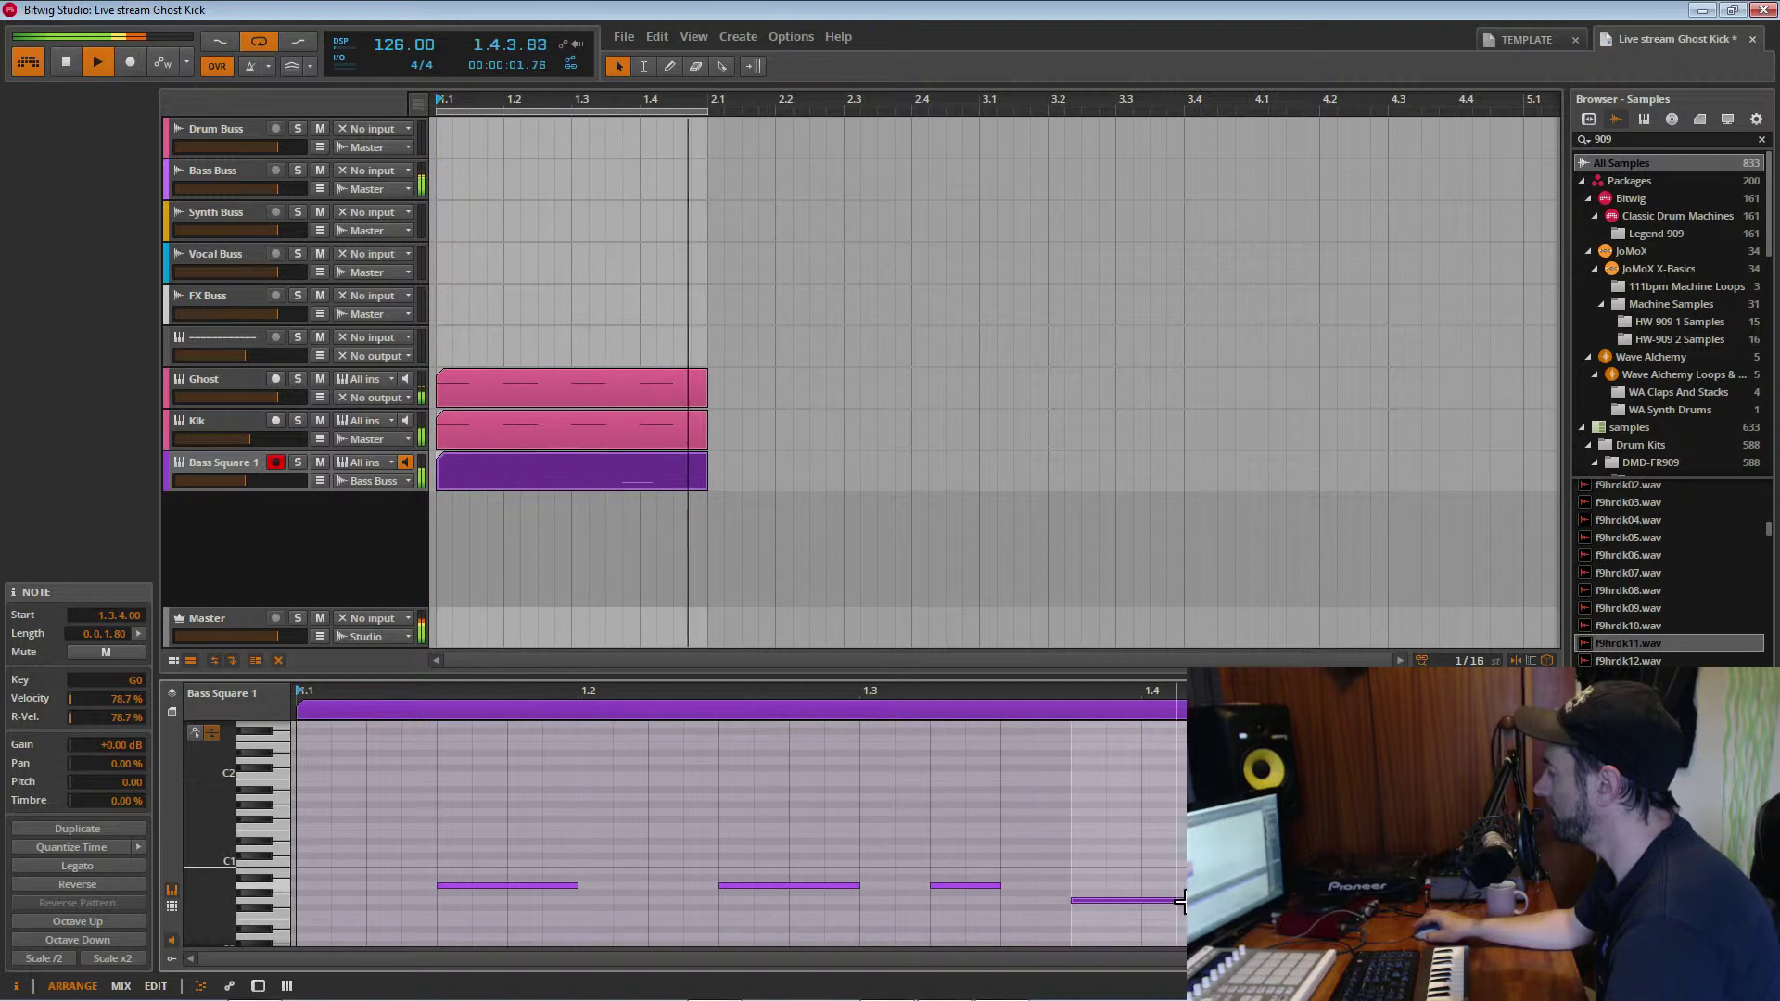
left_click_drag(1196, 899, 1100, 910)
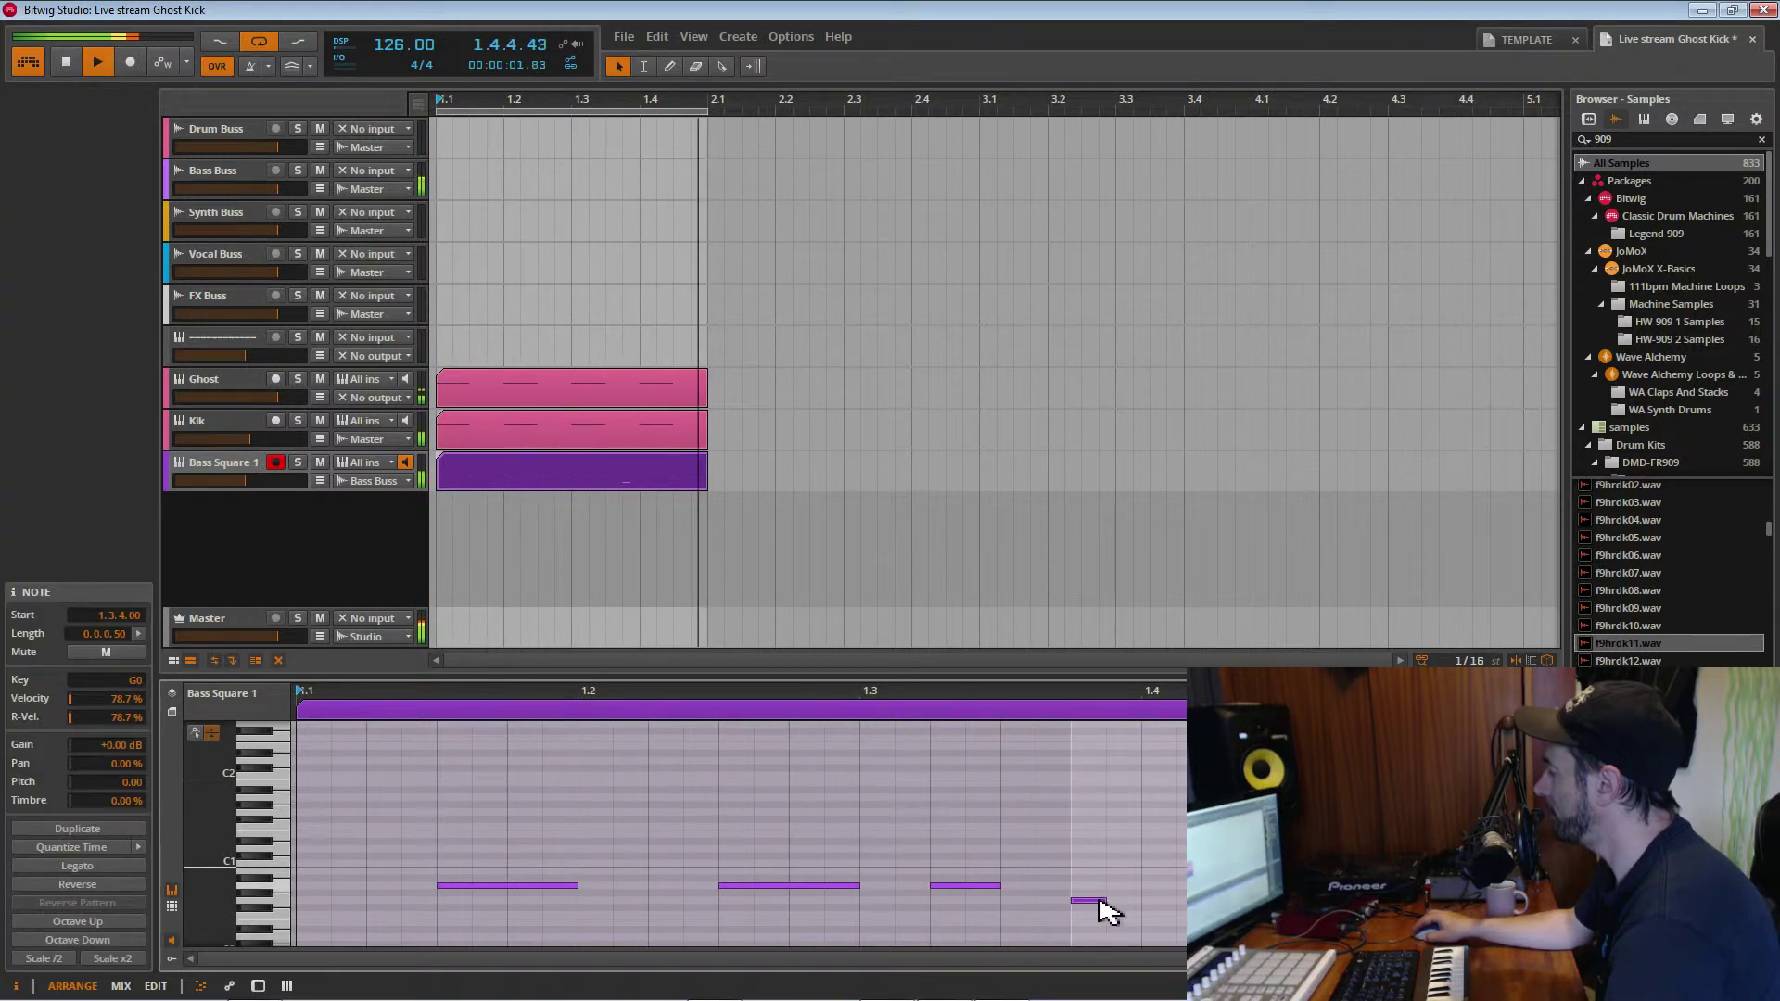
key("Down")
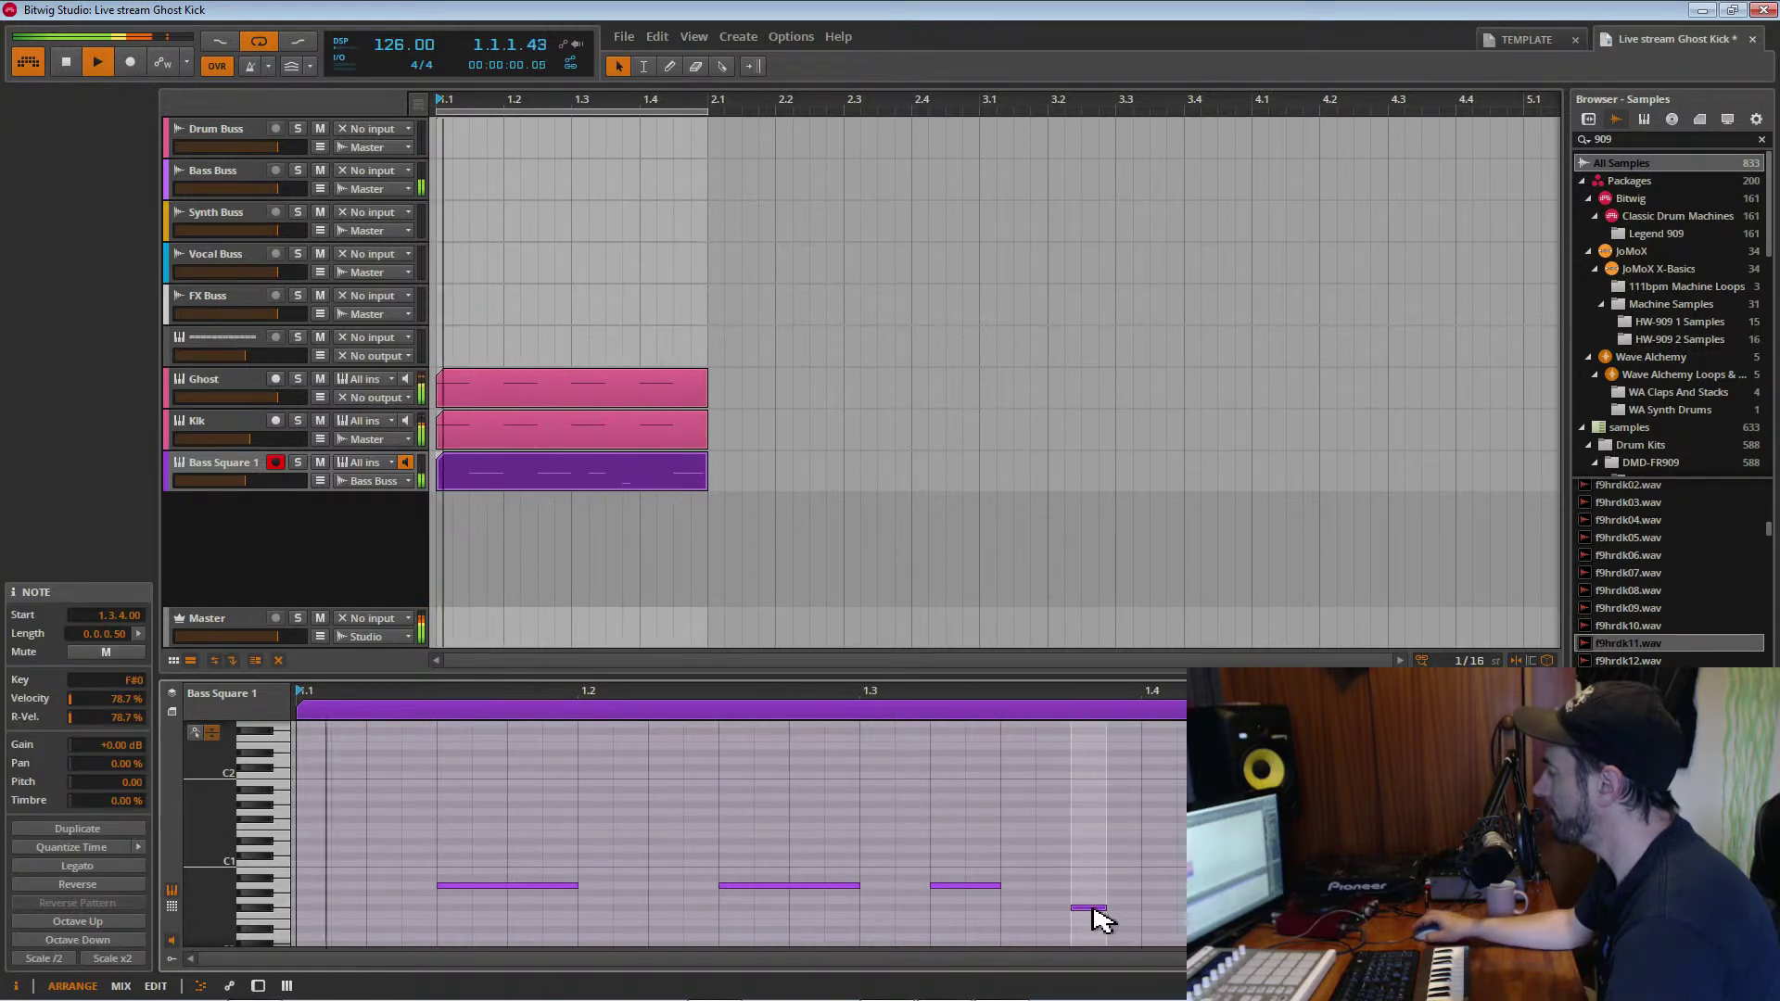
Add an F#0 note at 1.4.1 with a length of 0.0.1.00 to the bass clip and save the project
double_click(1156, 888)
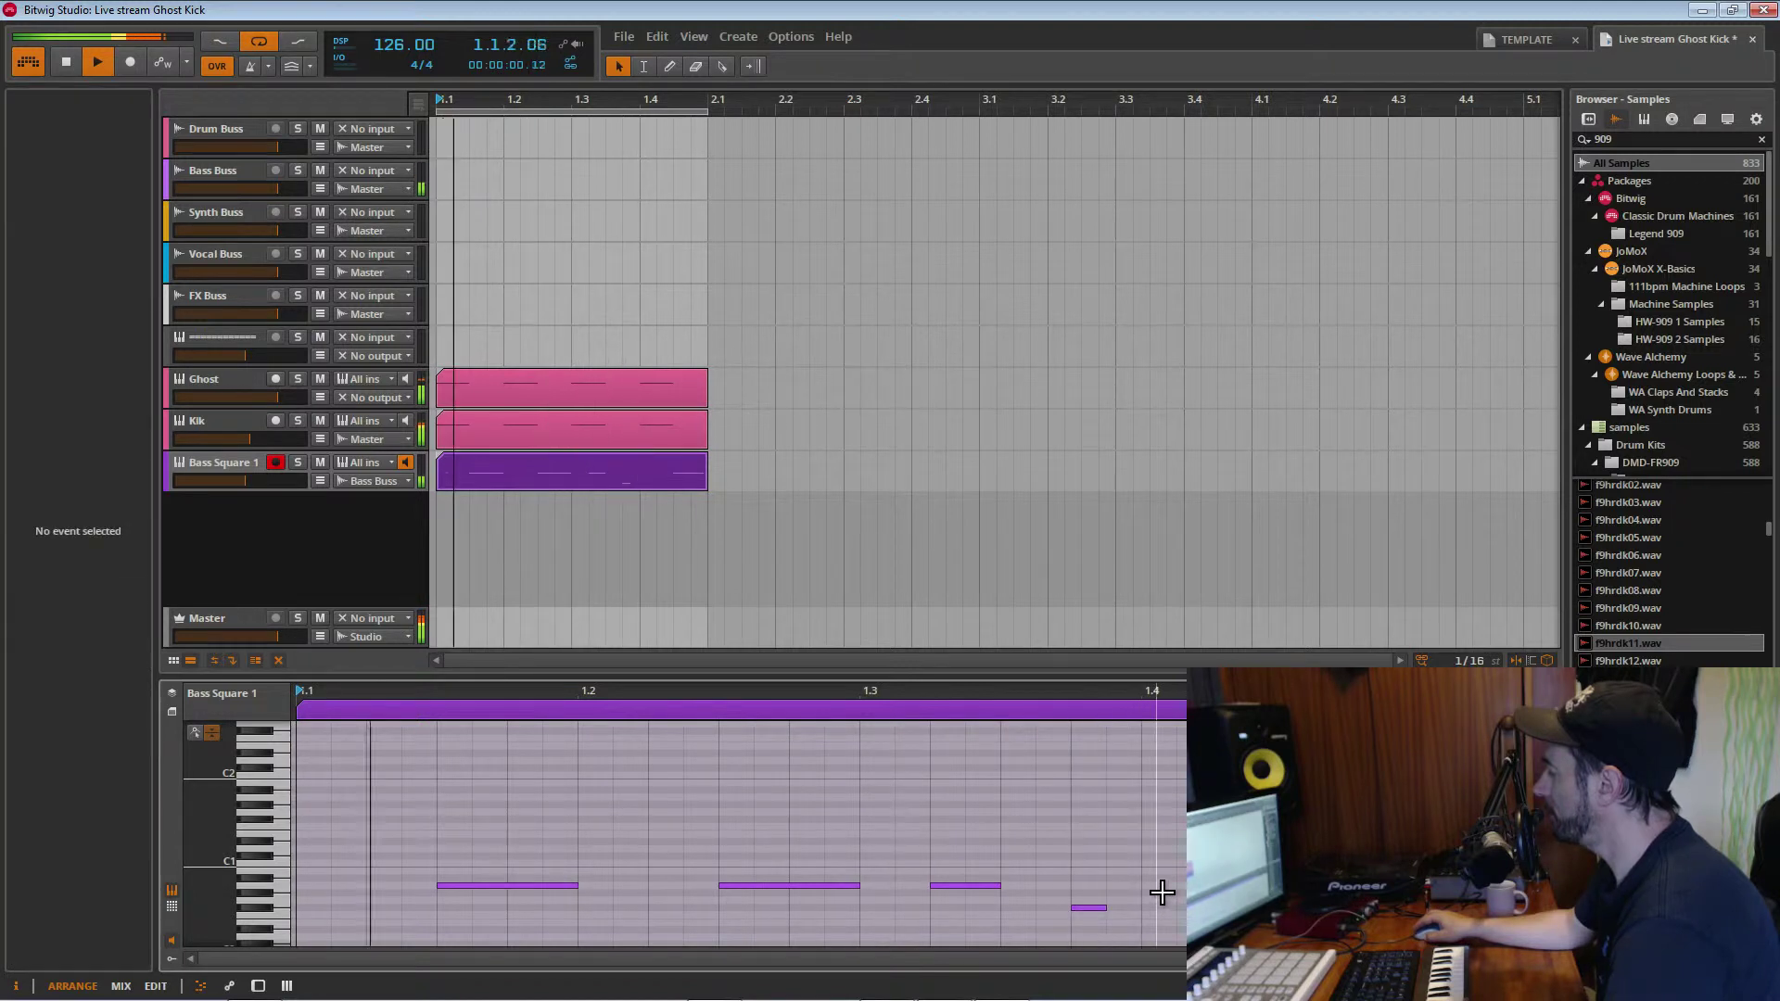
left_click_drag(1175, 887, 1205, 886)
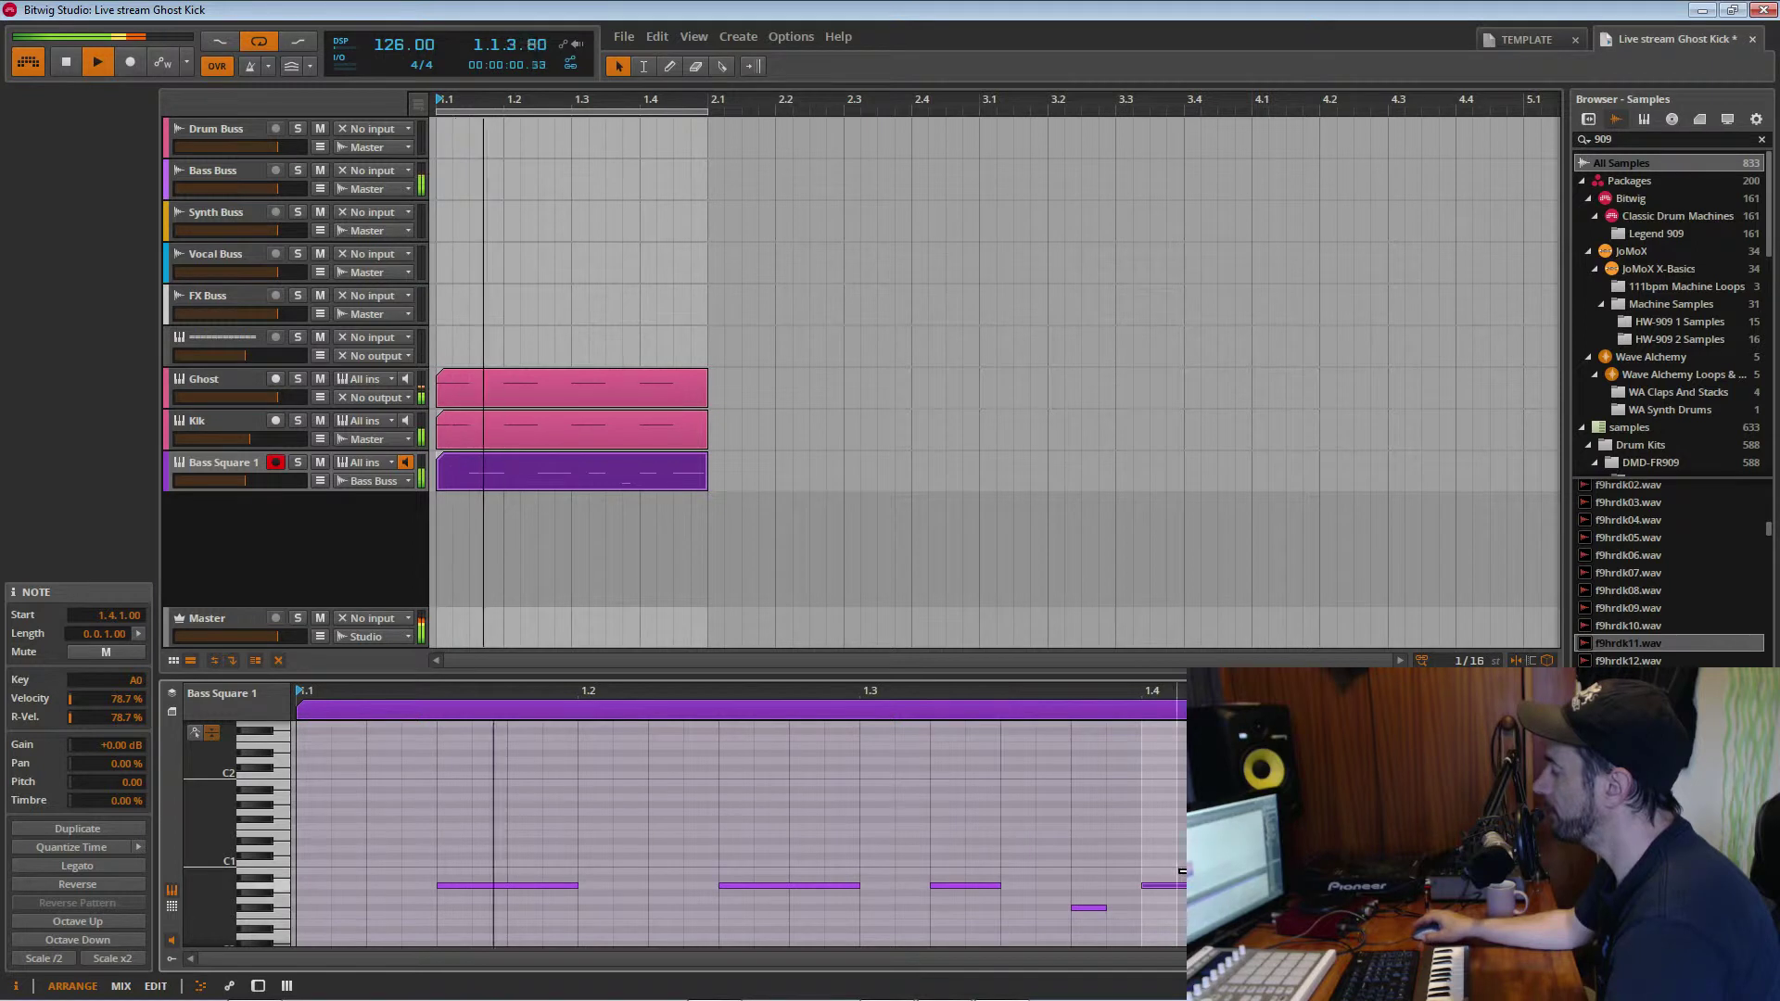
double_click(1169, 909)
left_click_drag(1177, 909, 1205, 910)
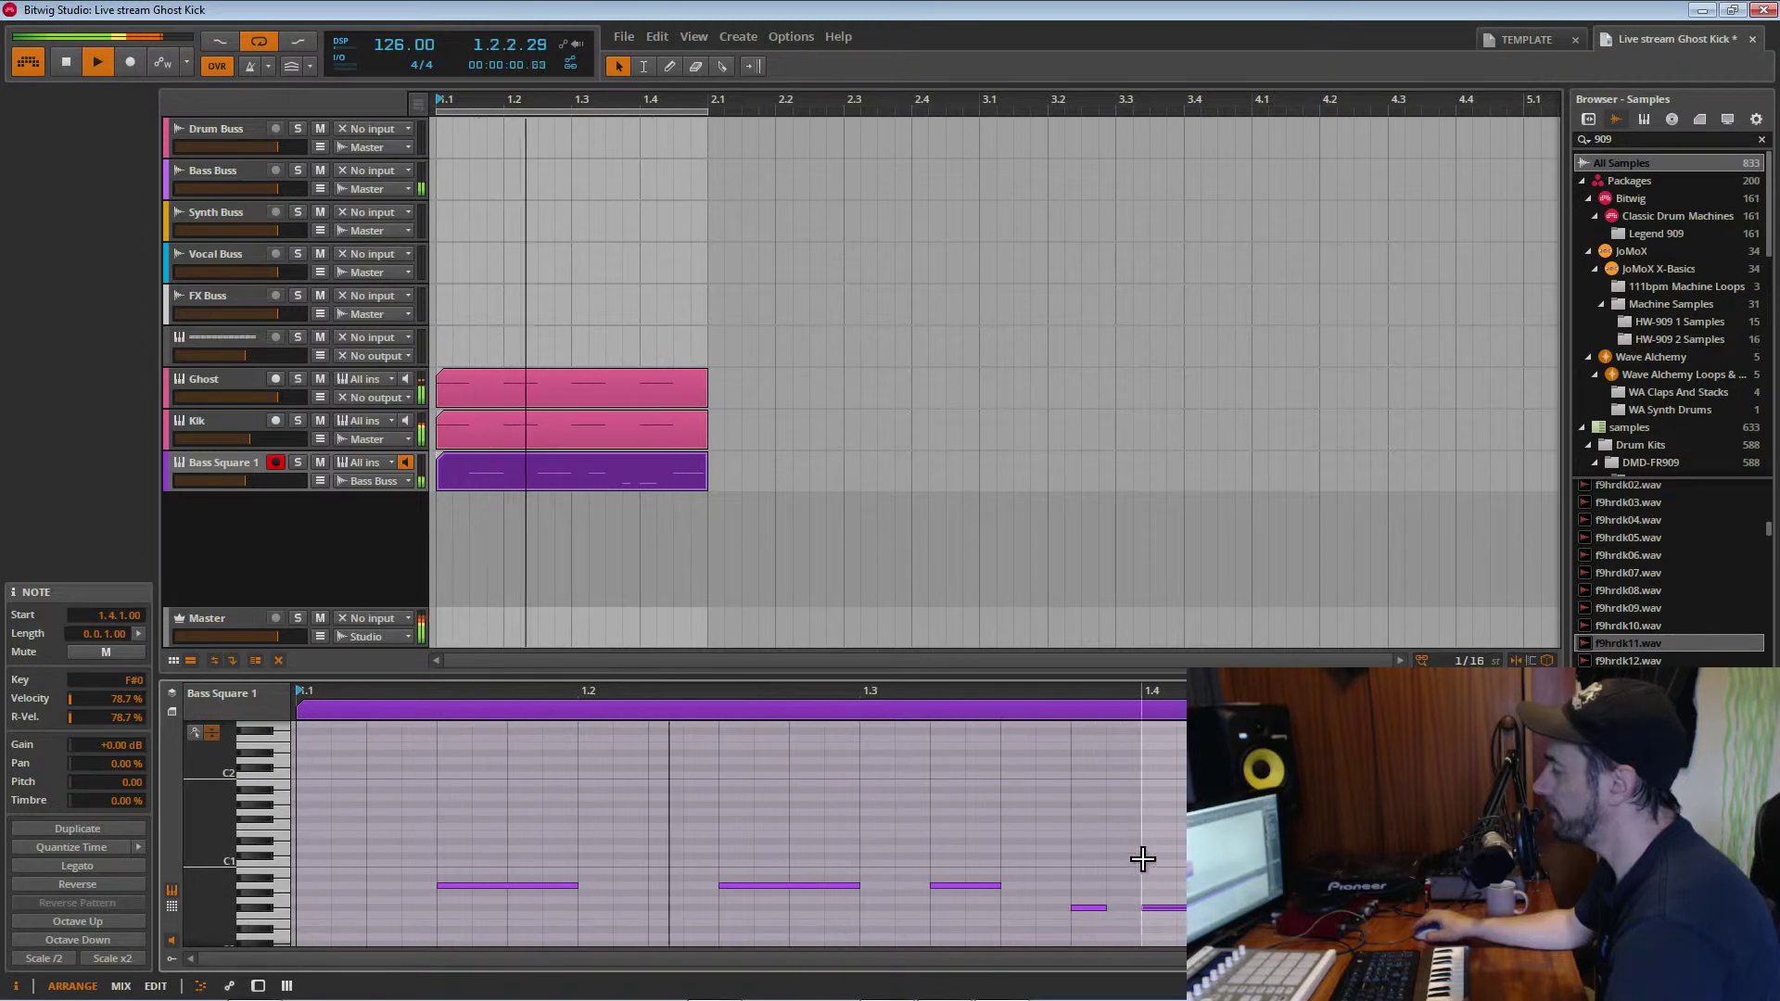
key("ctrl+s")
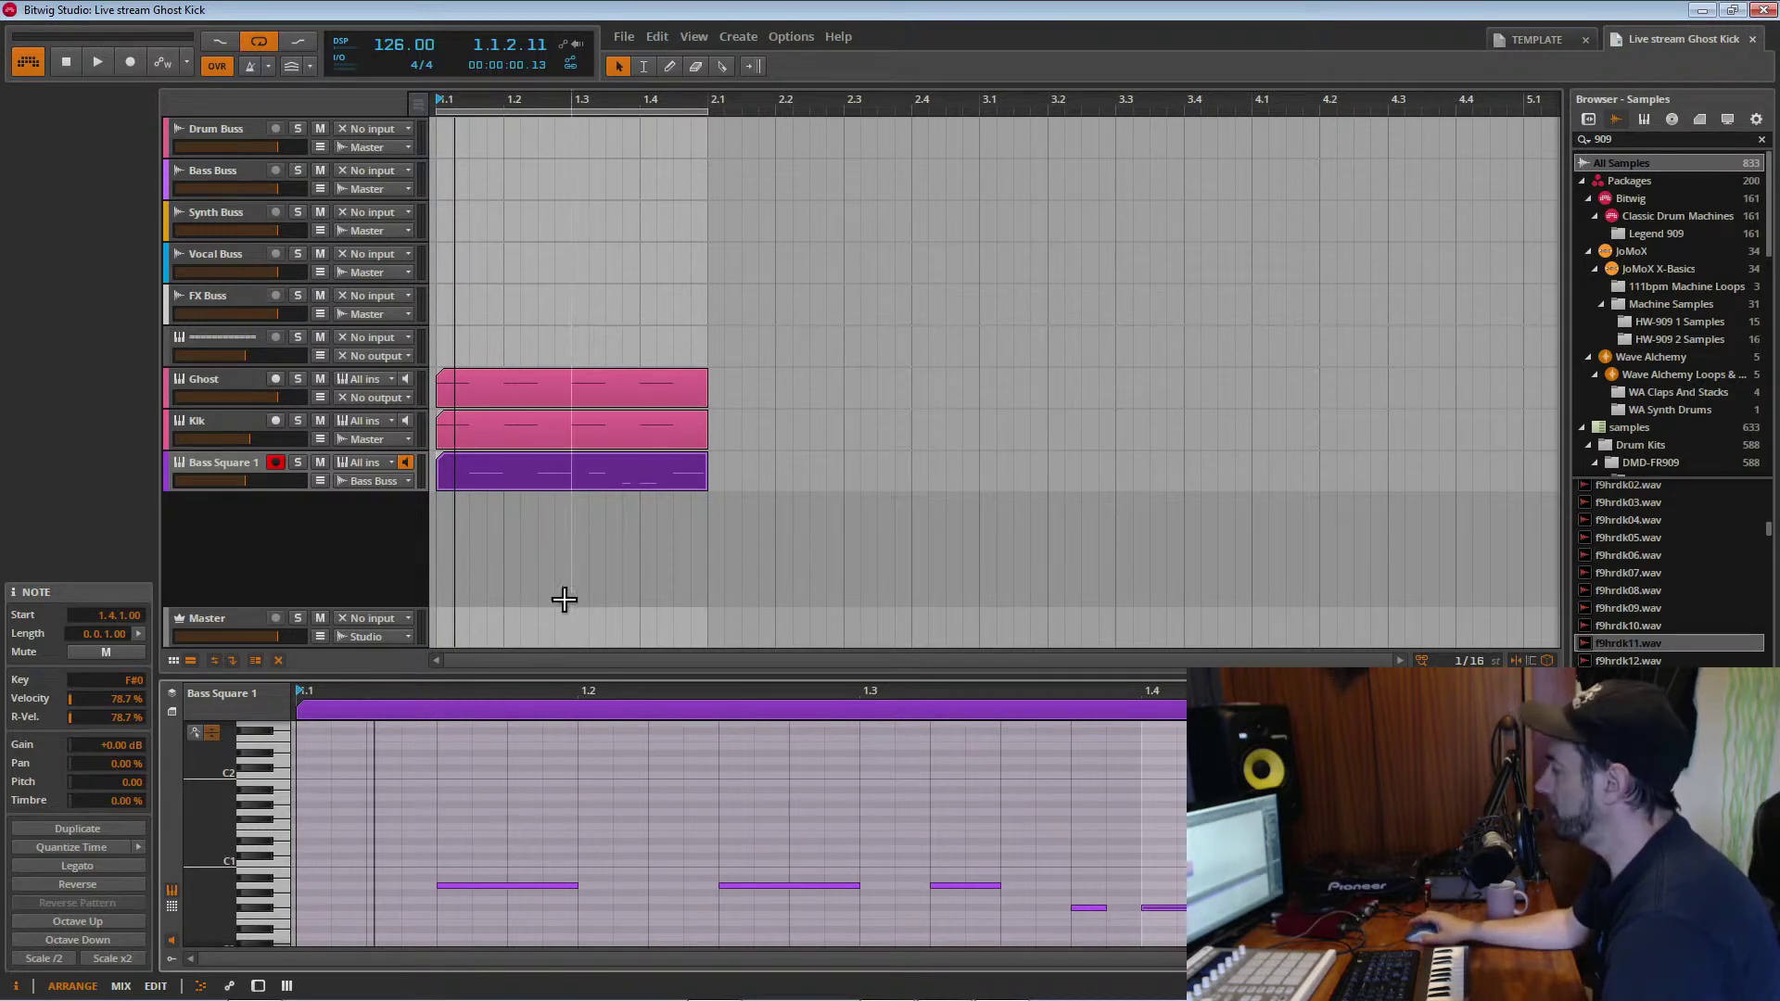
Play the loop and set the Bass Square 1 track volume to about -9 dB
key("space")
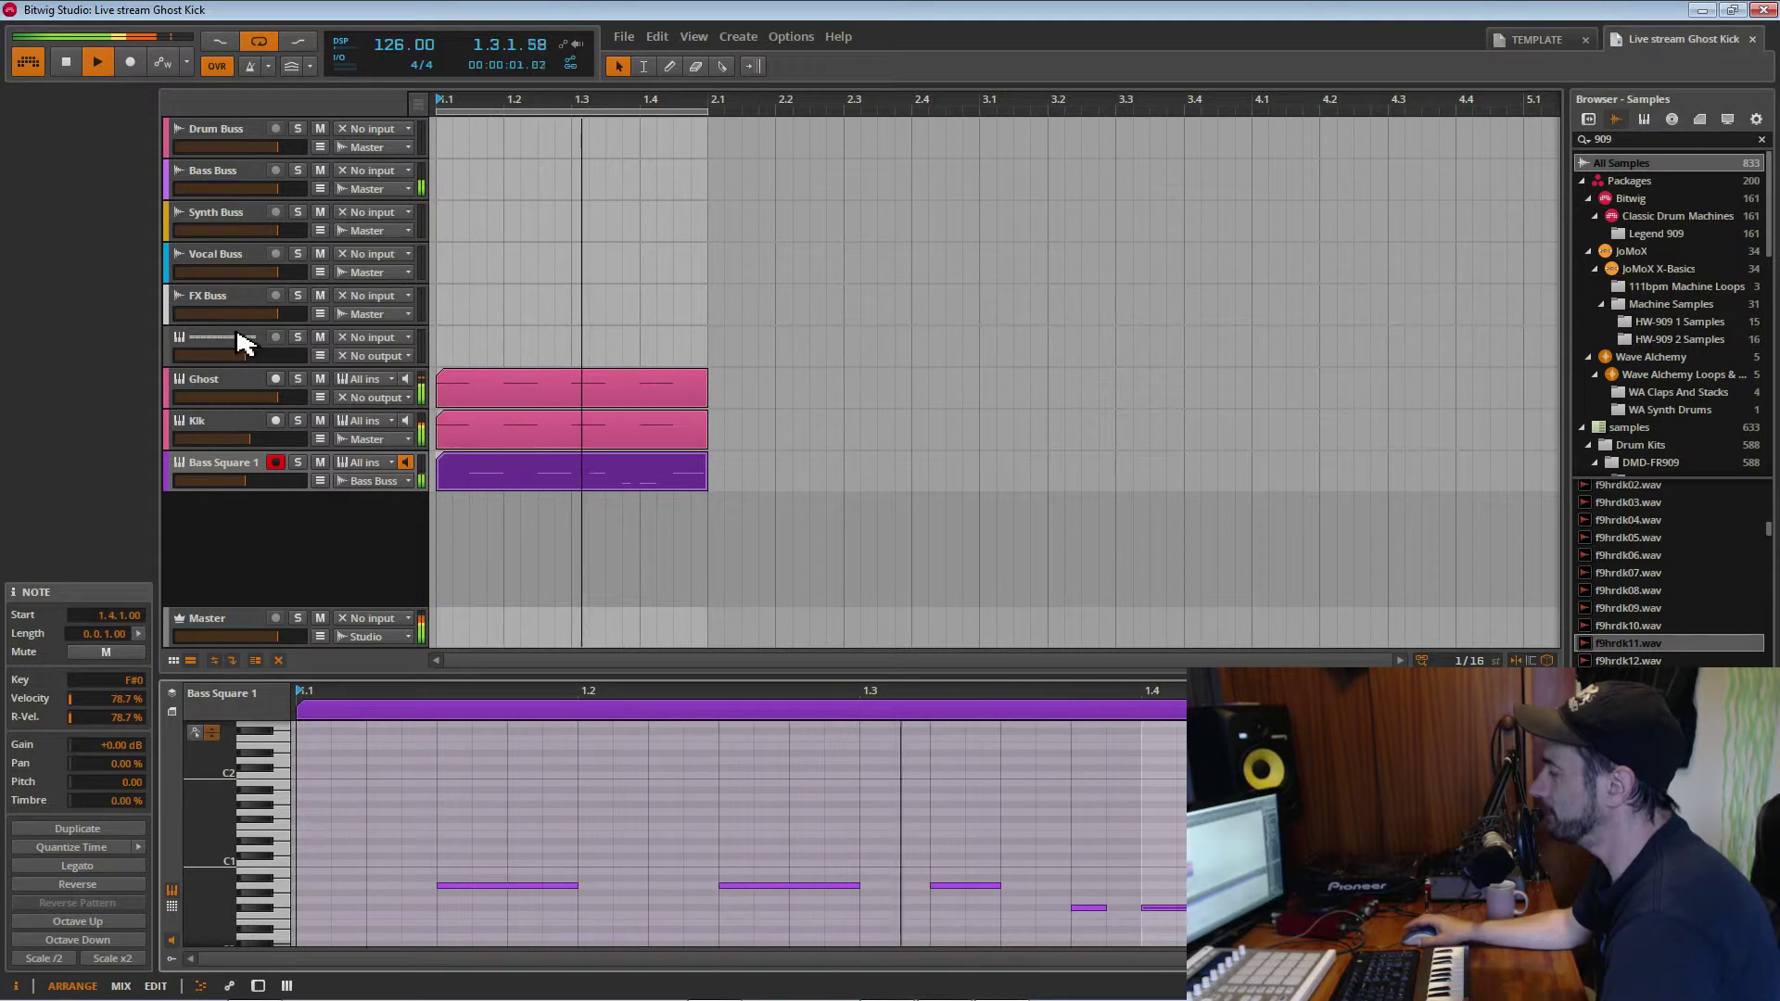
left_click(246, 482)
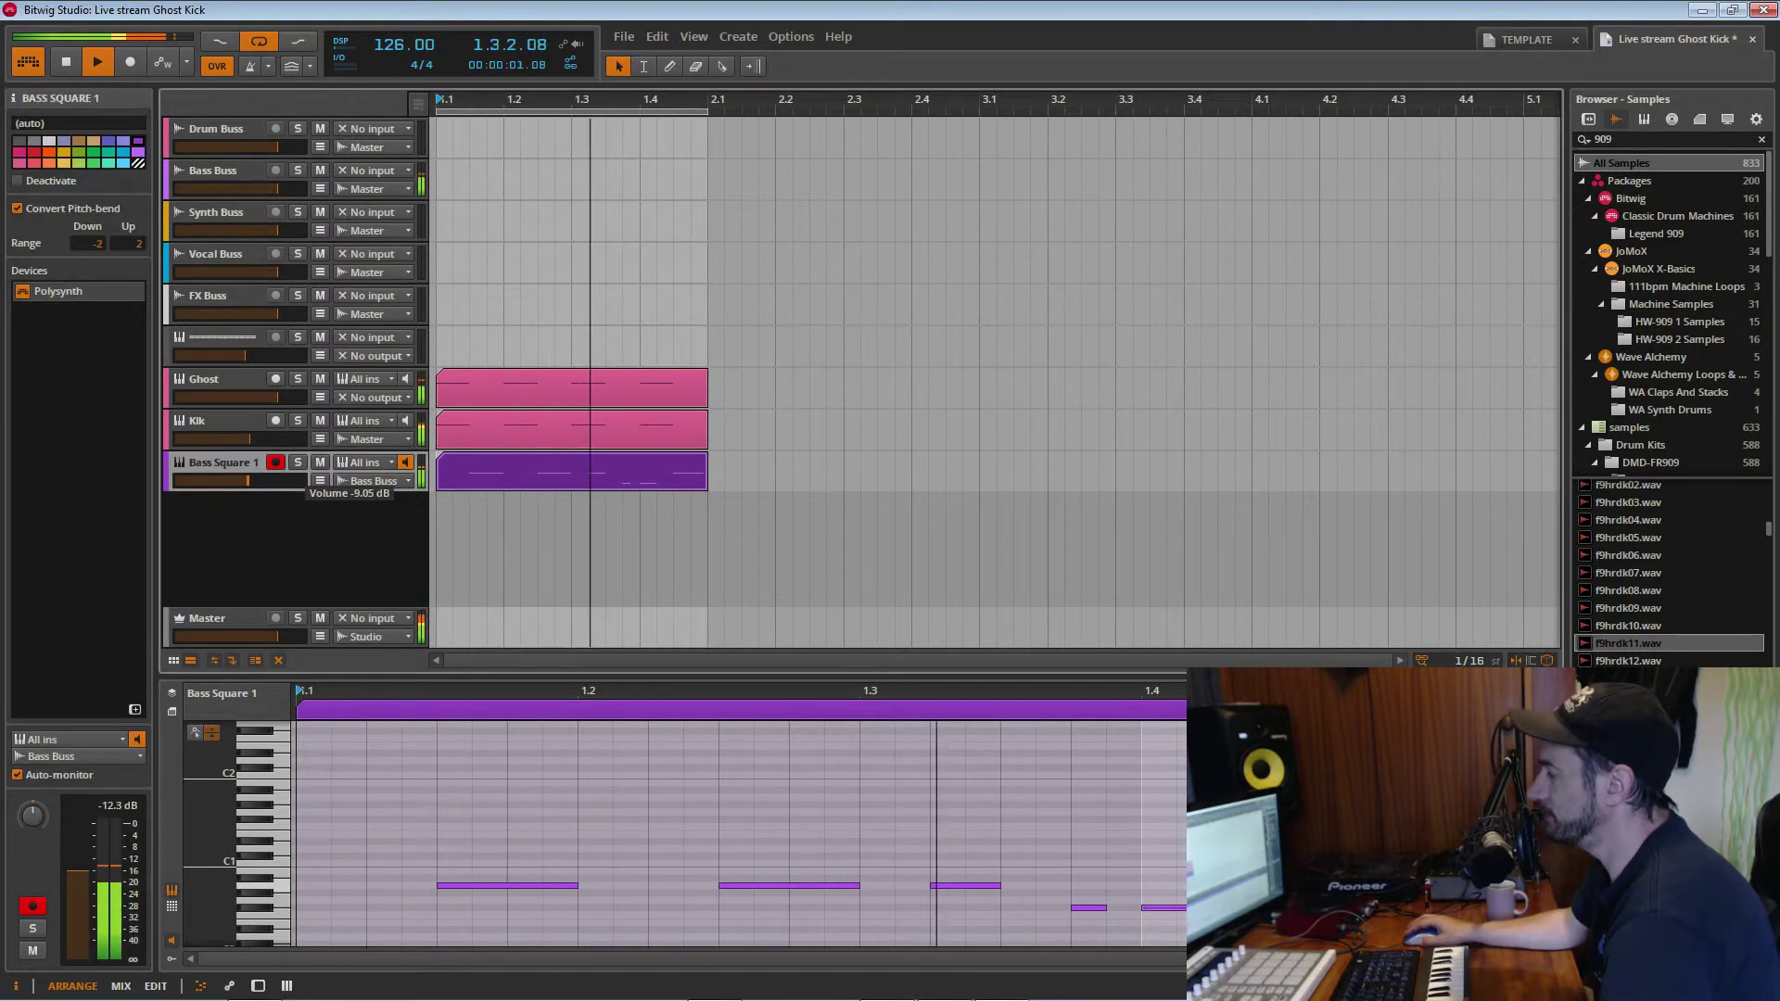
left_click_drag(246, 482, 246, 482)
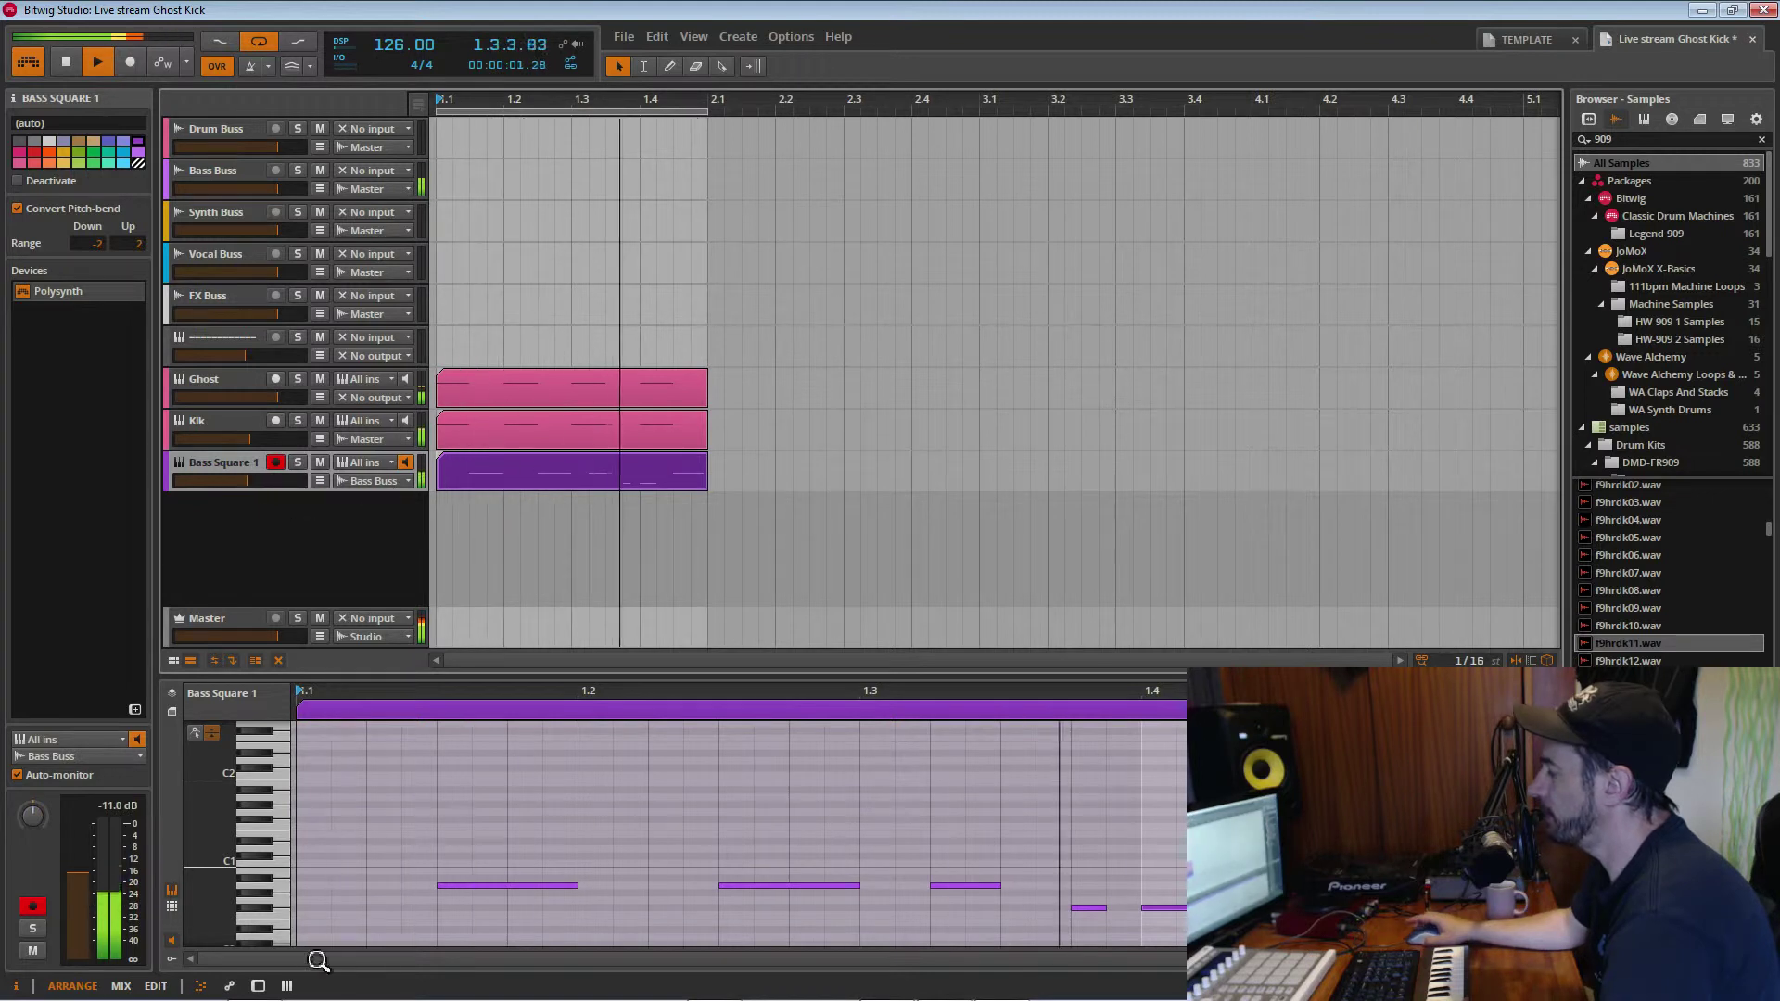
Show the Bass Square 1 device chain and add a Compressor after the Polysynth
left_click(261, 986)
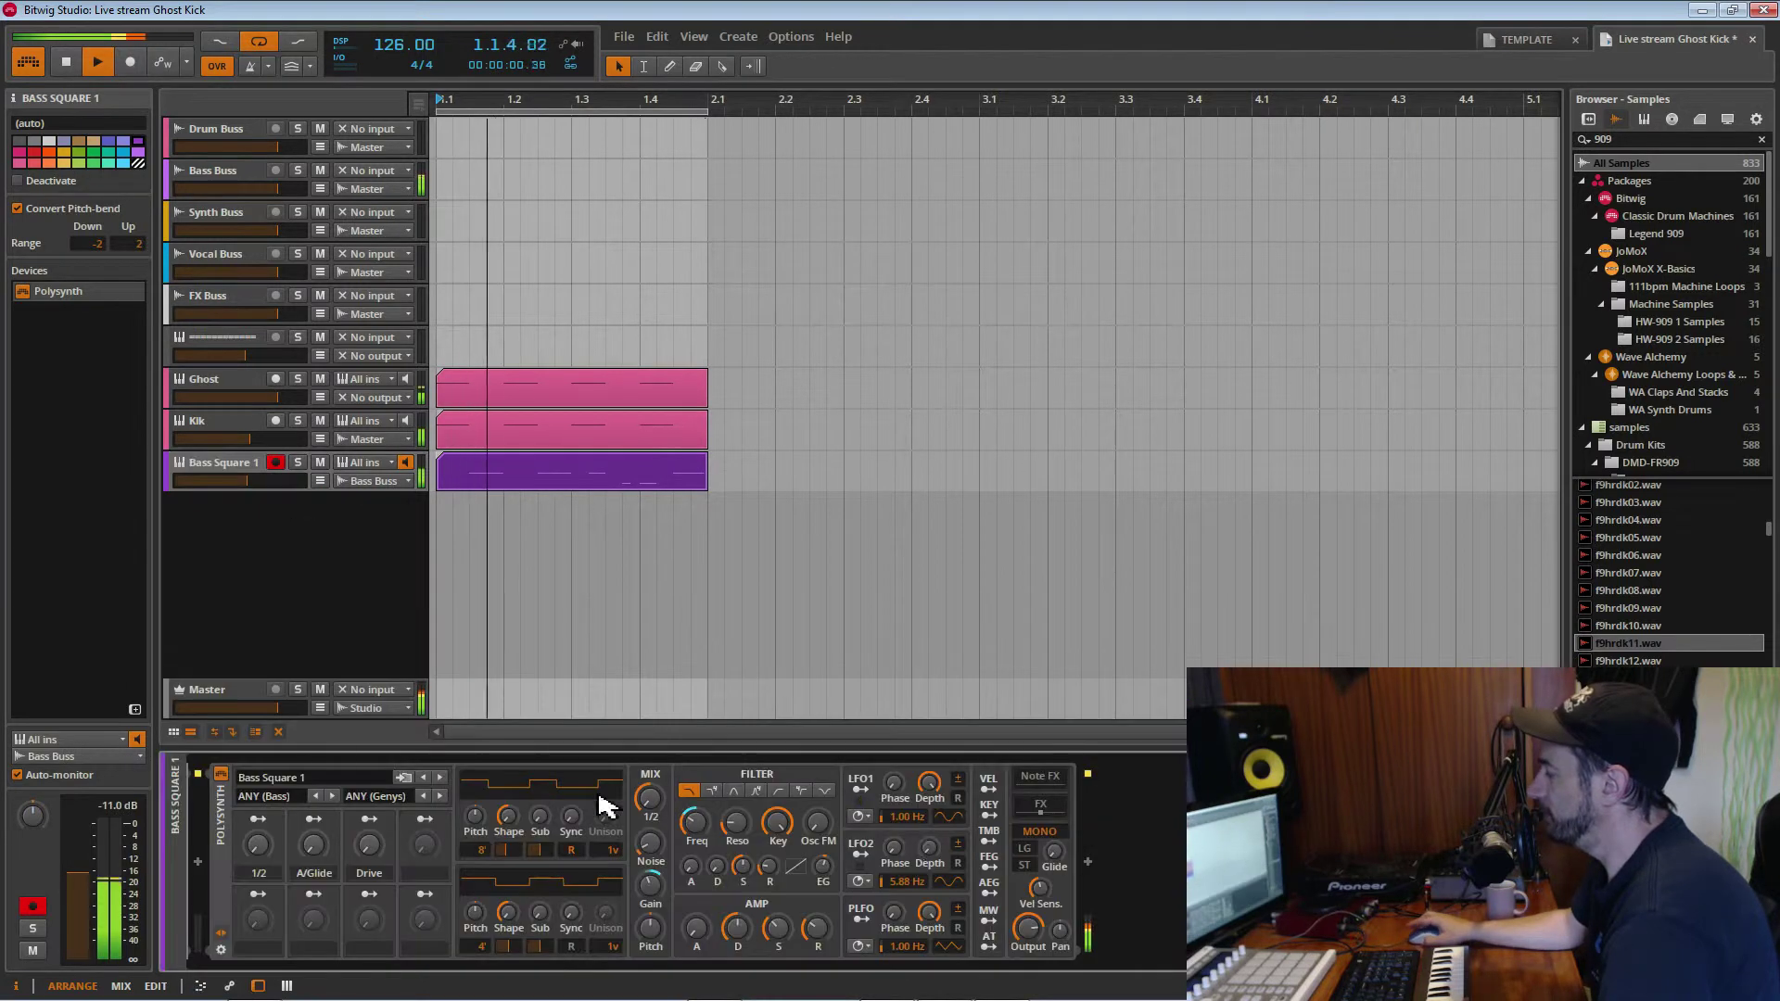
left_click(1087, 862)
double_click(1135, 749)
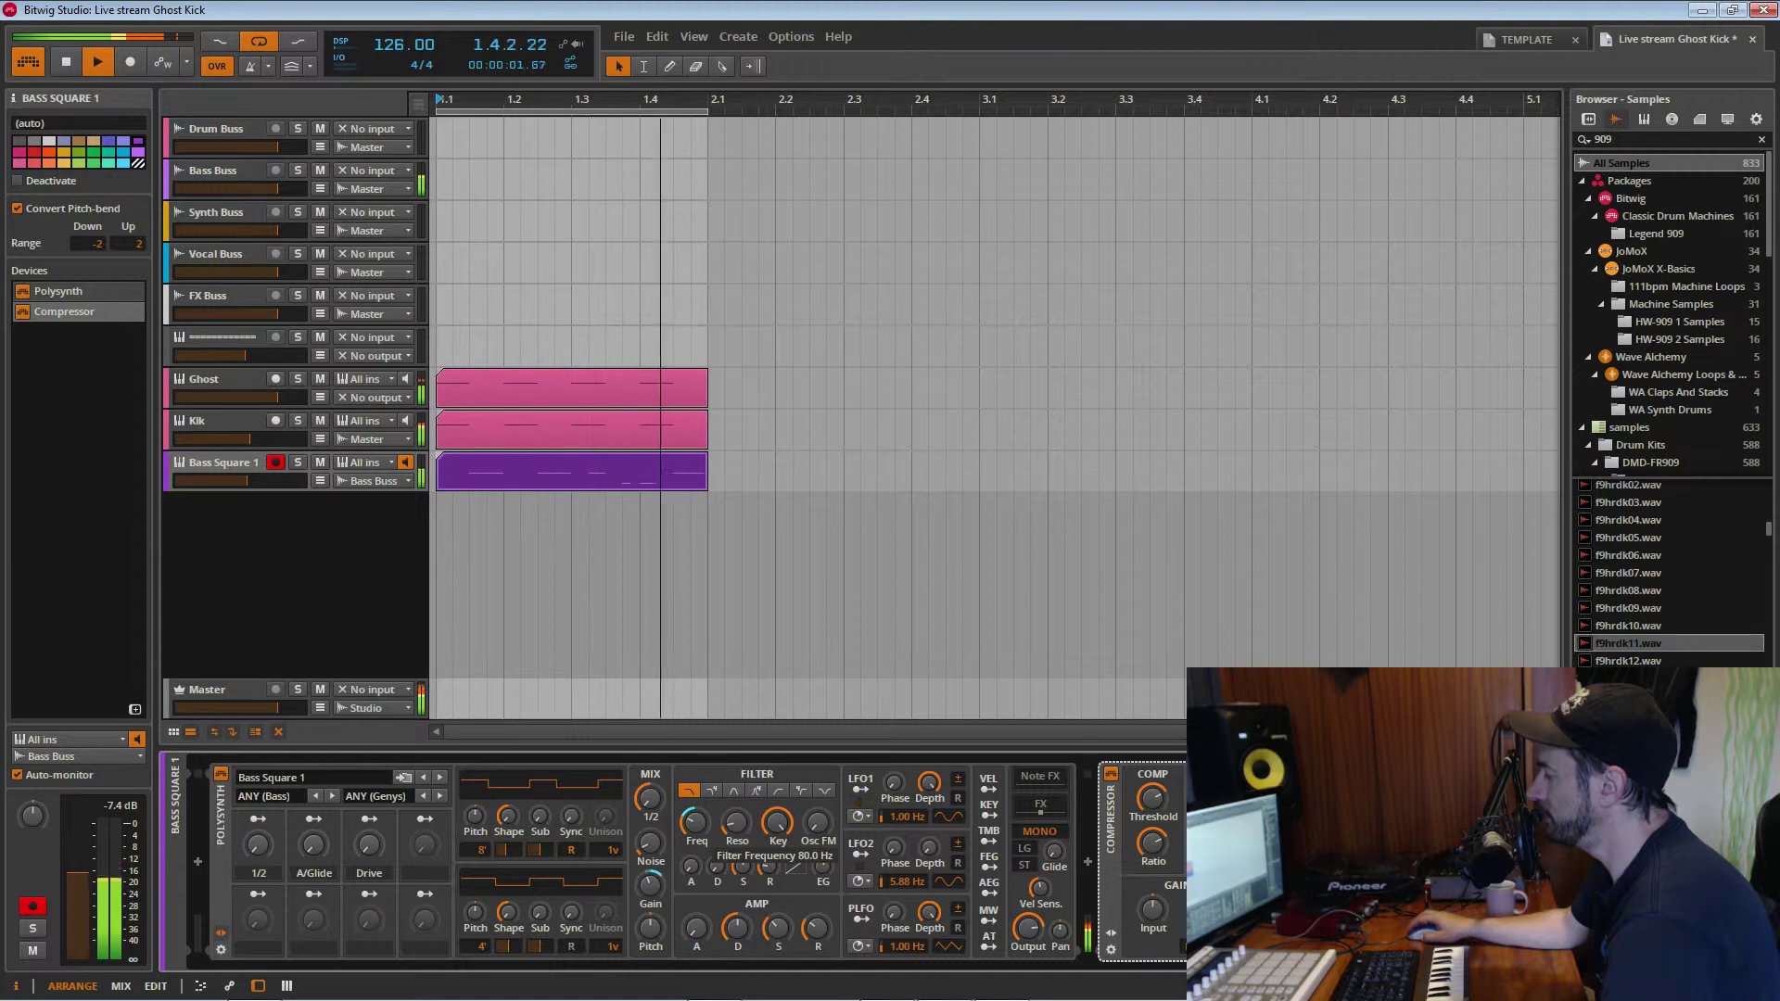
Audition the Polysynth's filter types and frequency, and set its pre-filter gain to about -7.2 dB
left_click_drag(694, 821, 700, 832)
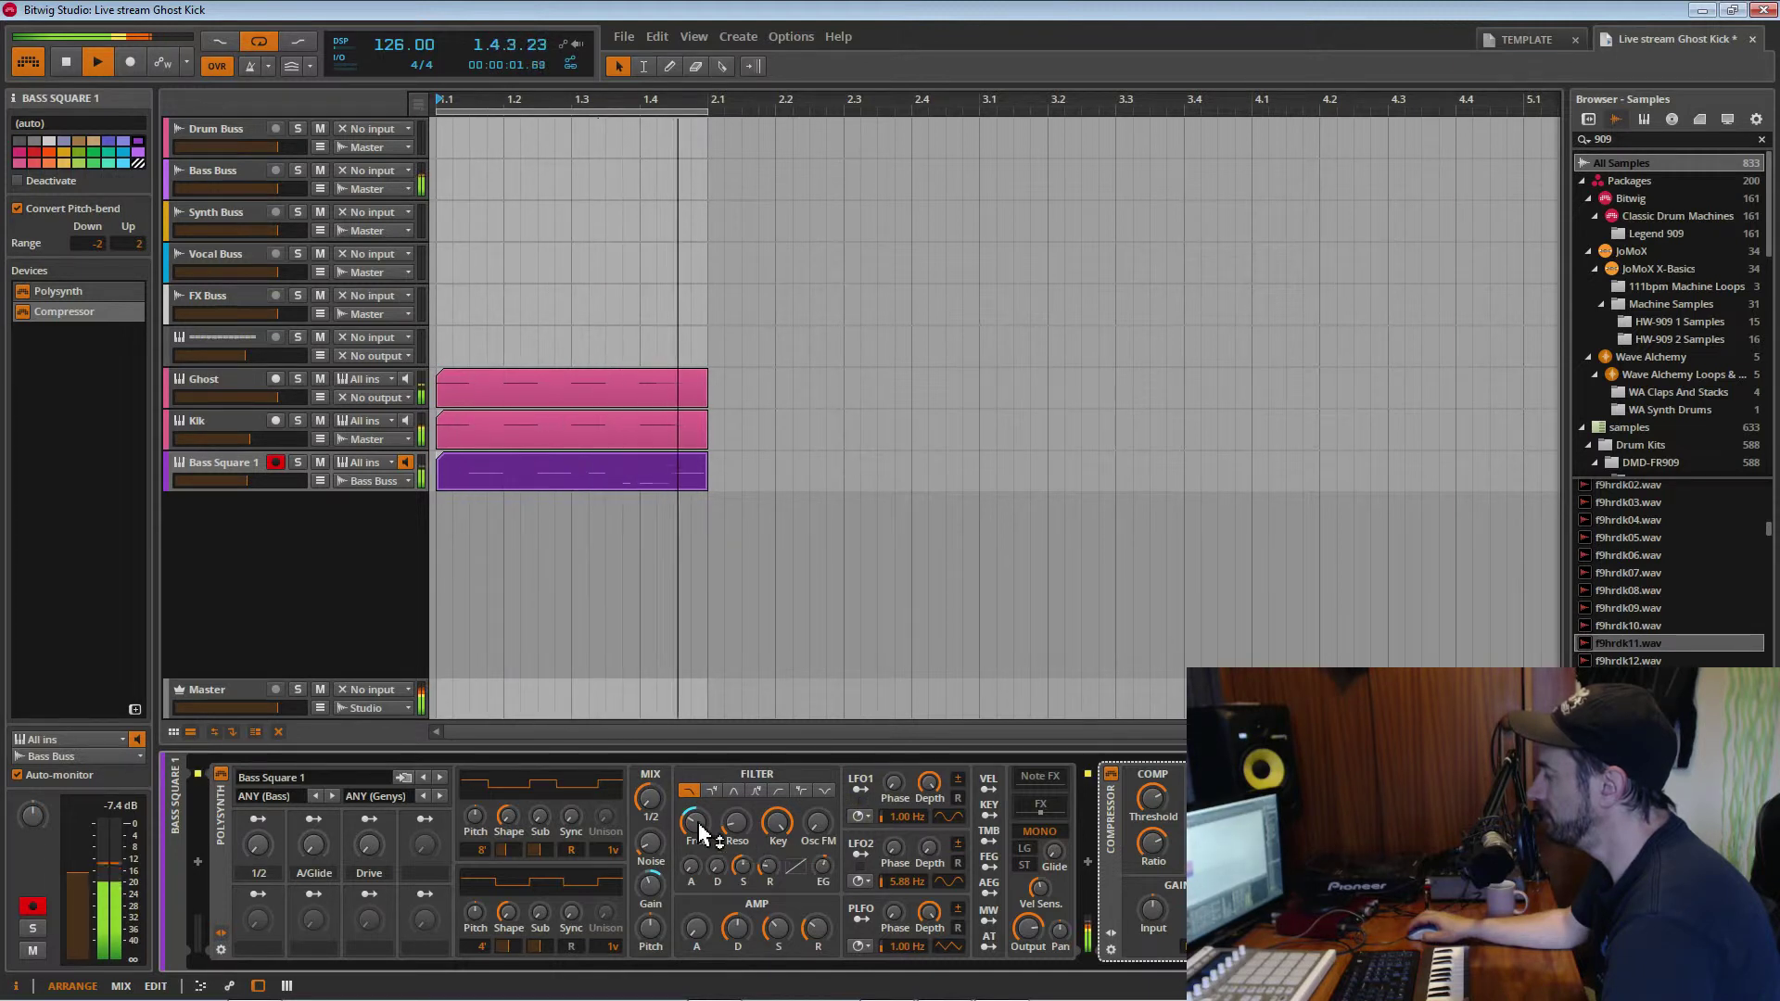
left_click(713, 792)
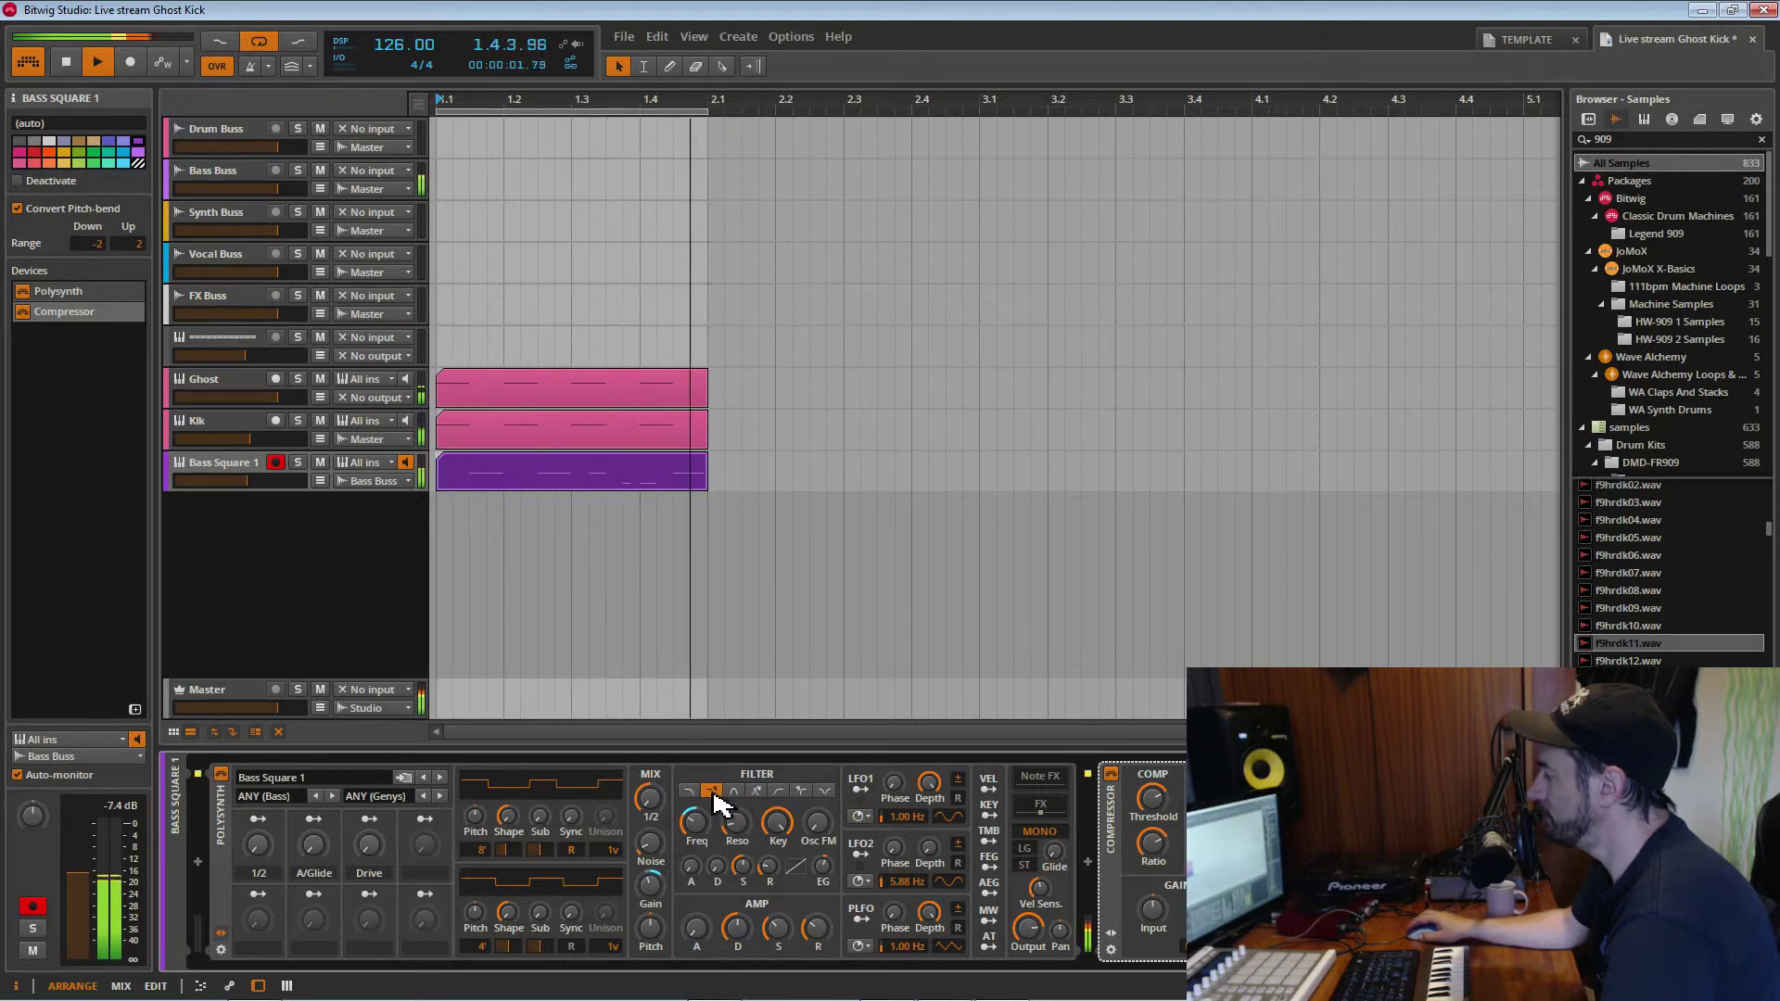
left_click(756, 792)
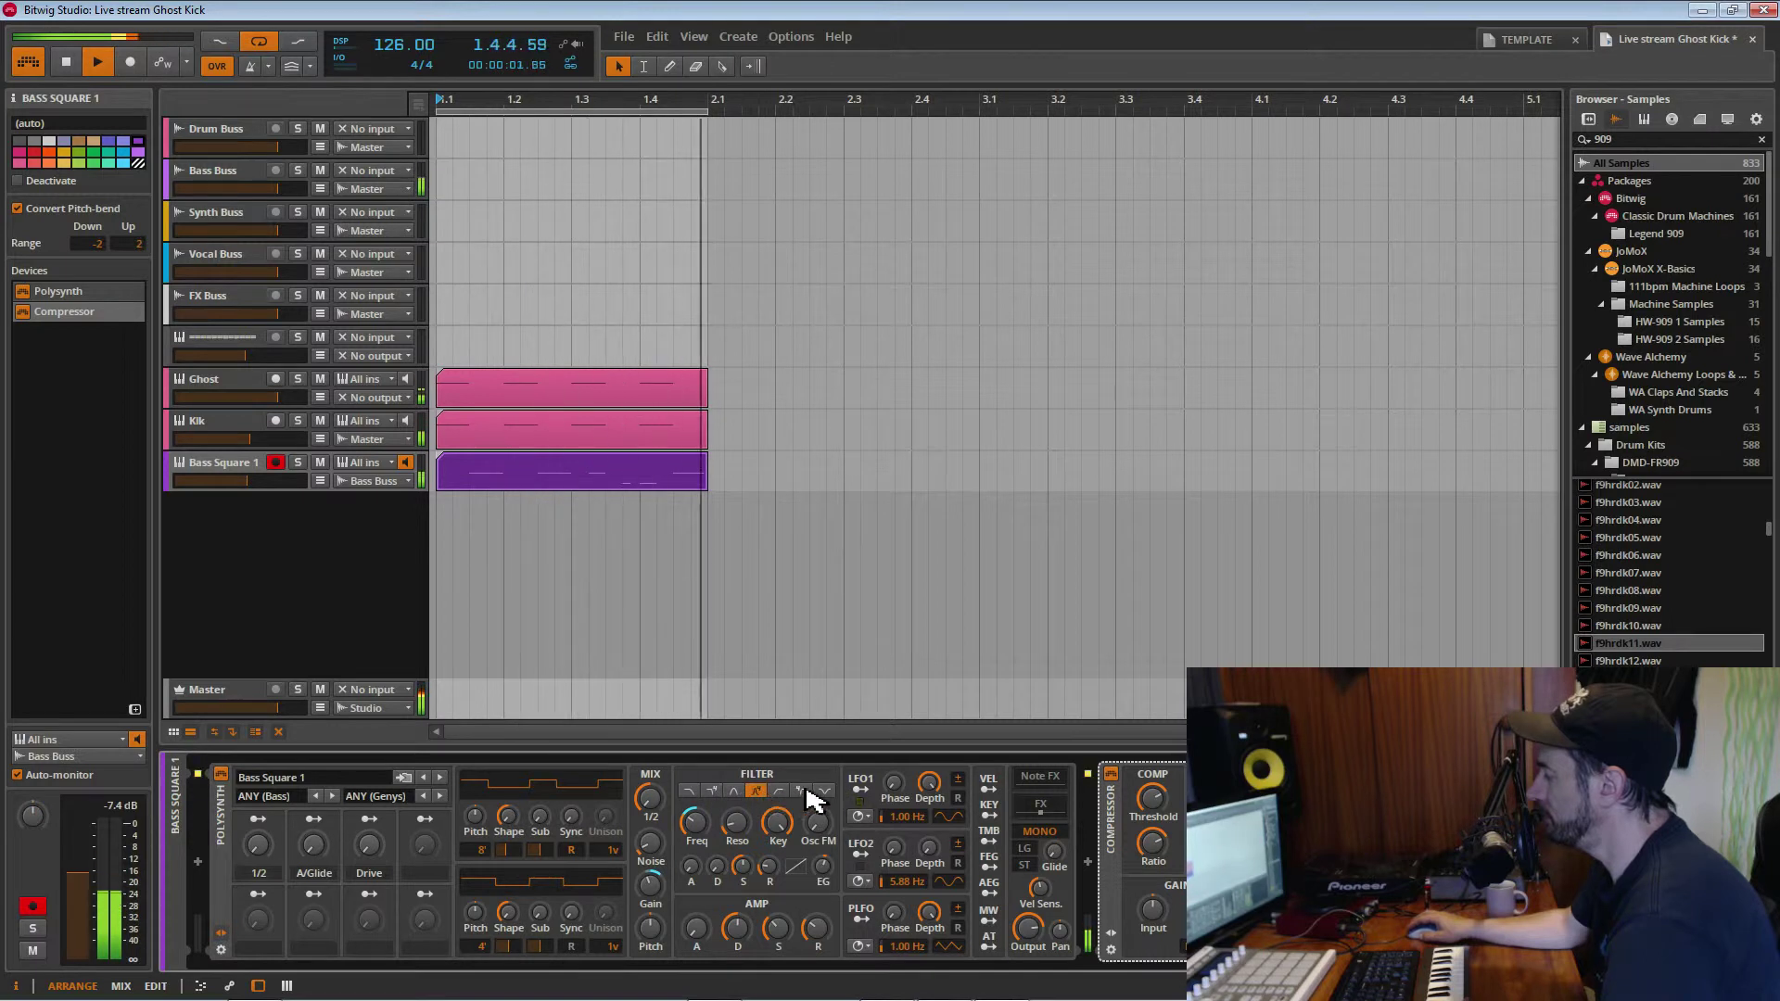
left_click_drag(697, 828, 695, 823)
left_click_drag(653, 886, 652, 890)
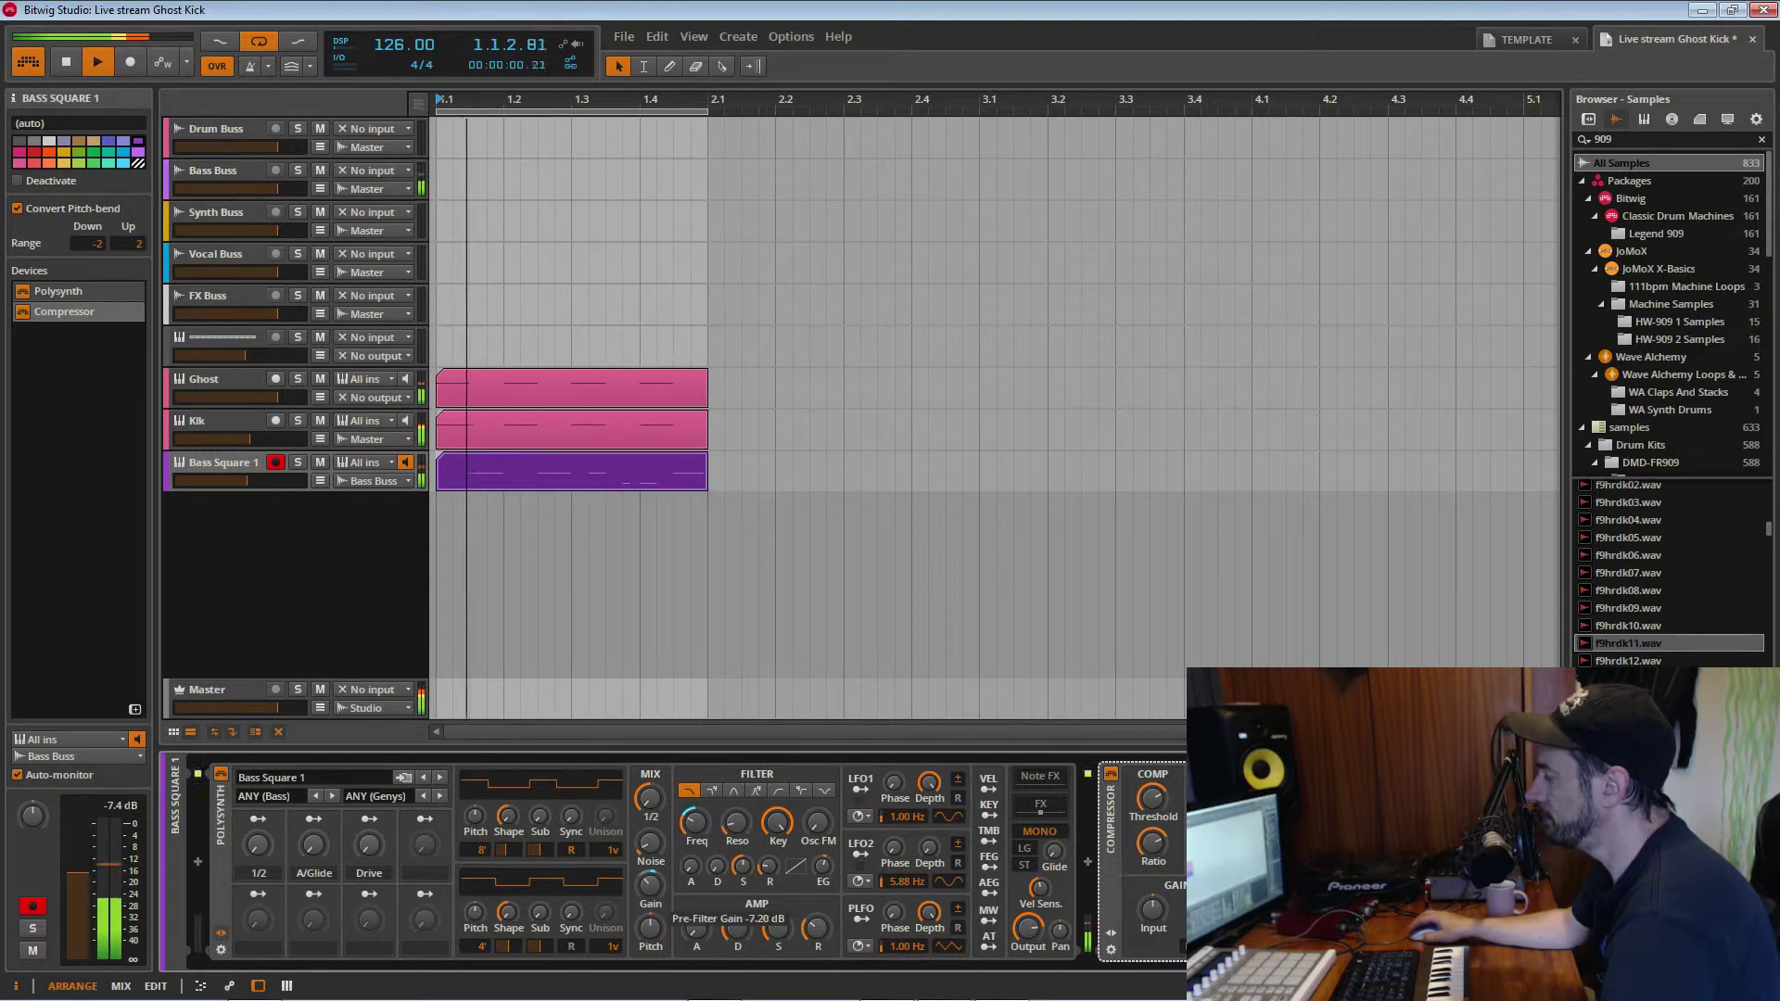
left_click_drag(693, 825, 695, 833)
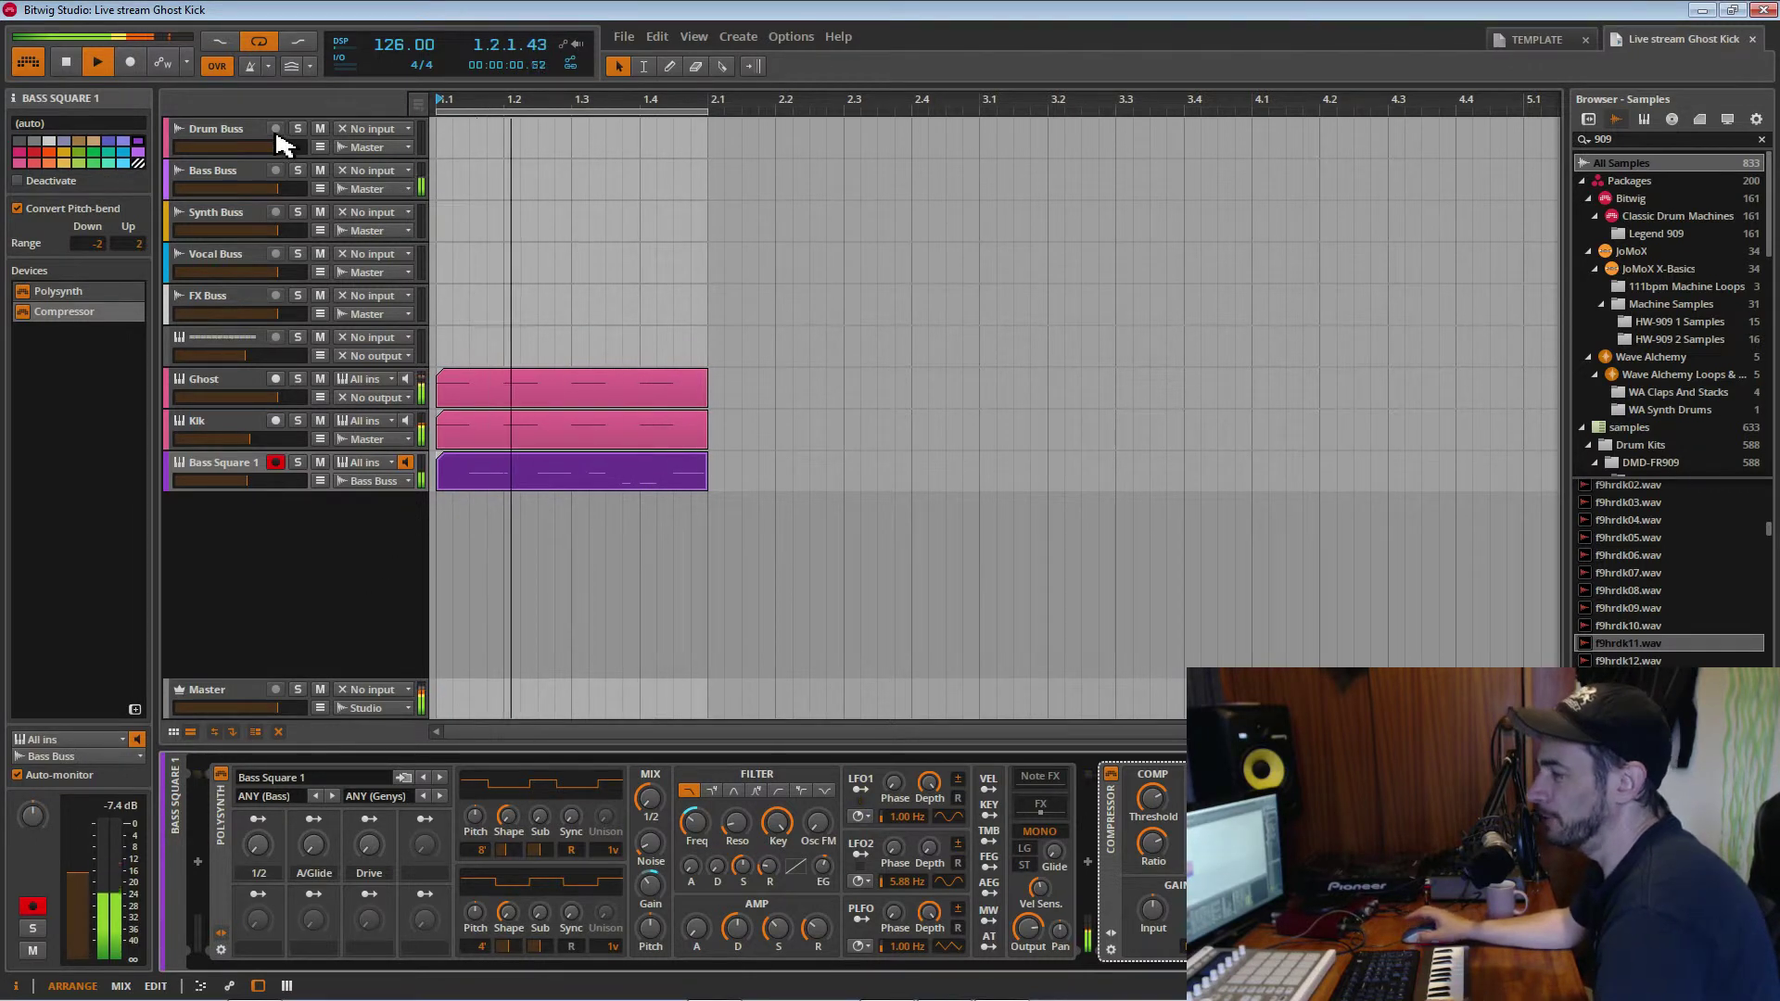
Compare the Bass Buss sound with its first FX Layer bypassed and enabled, and examine the Dynamics and EQ-2 devices
left_click(231, 178)
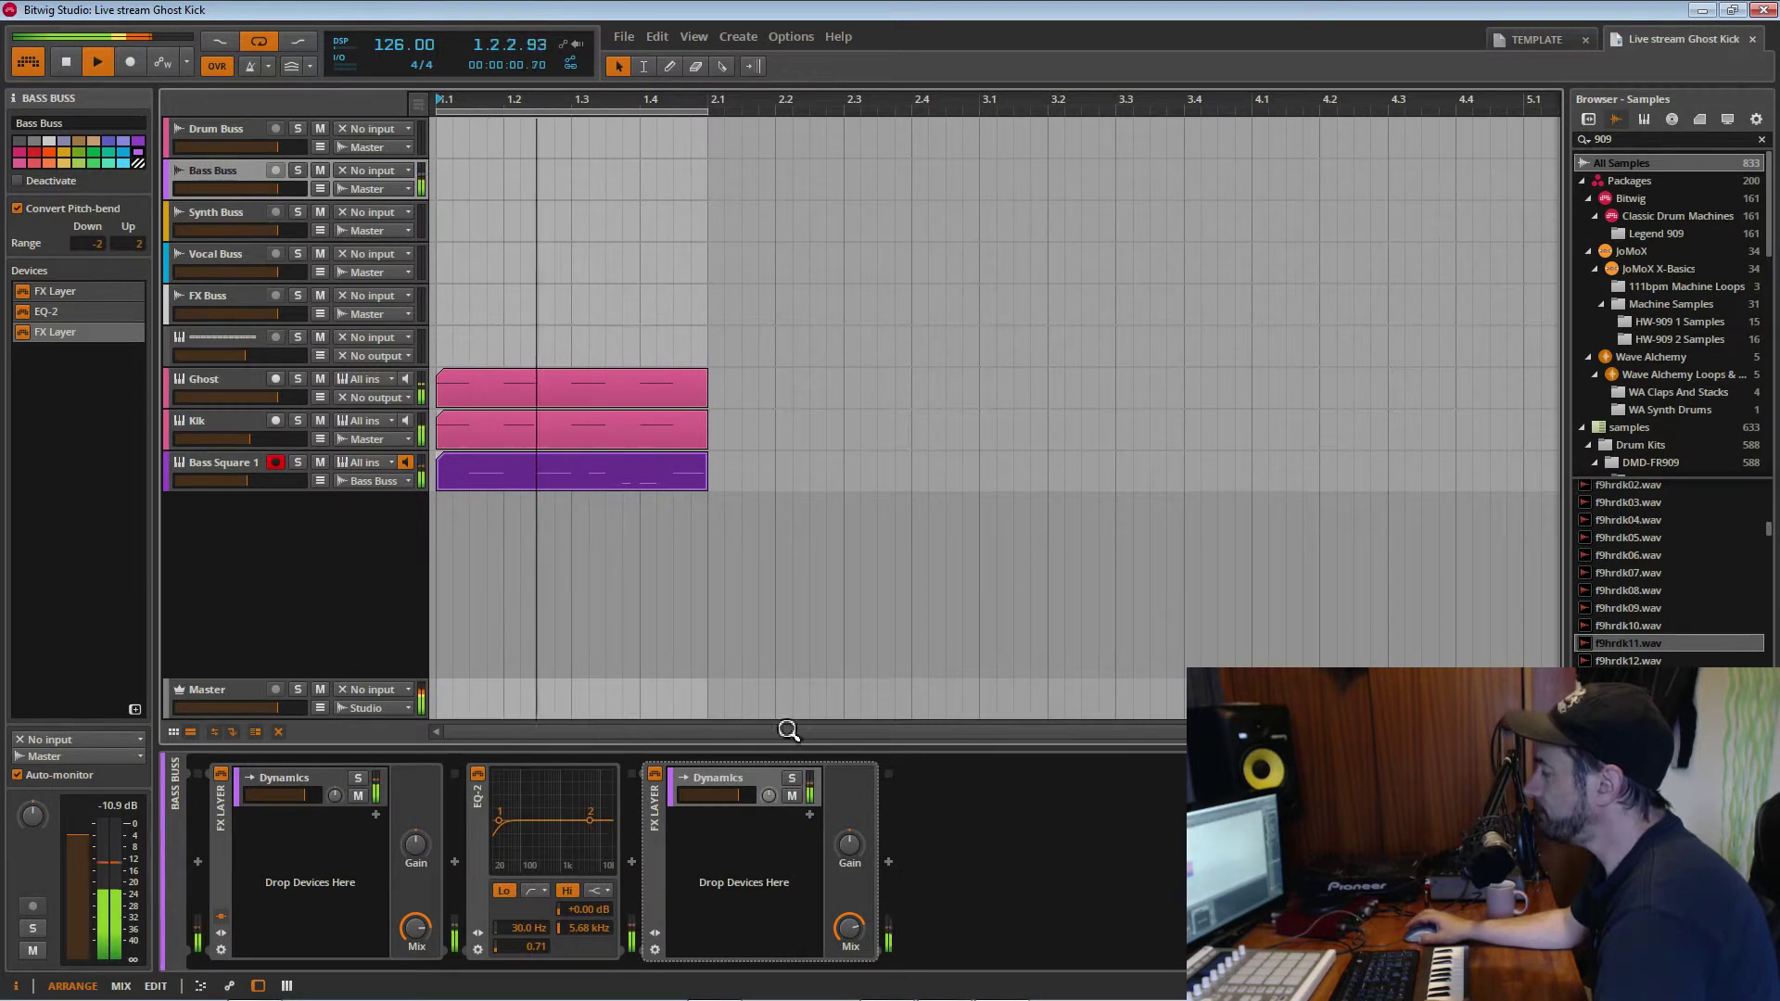
left_click(313, 786)
left_click(313, 786)
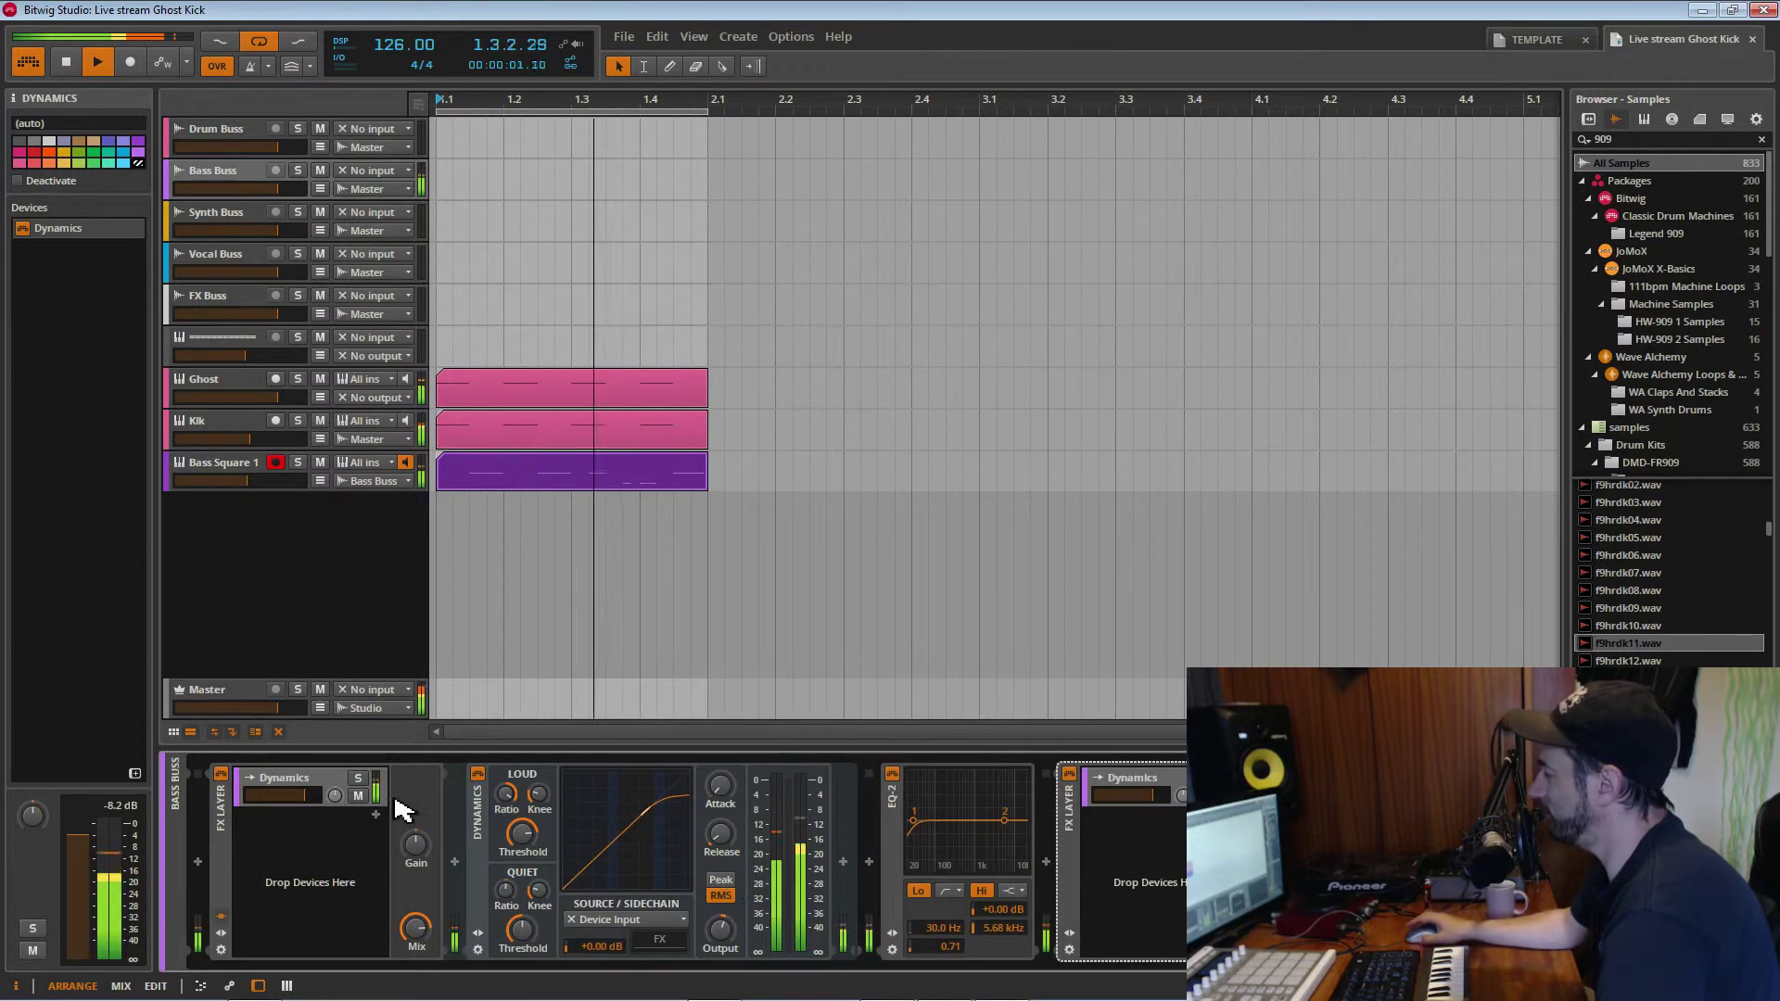
left_click(220, 775)
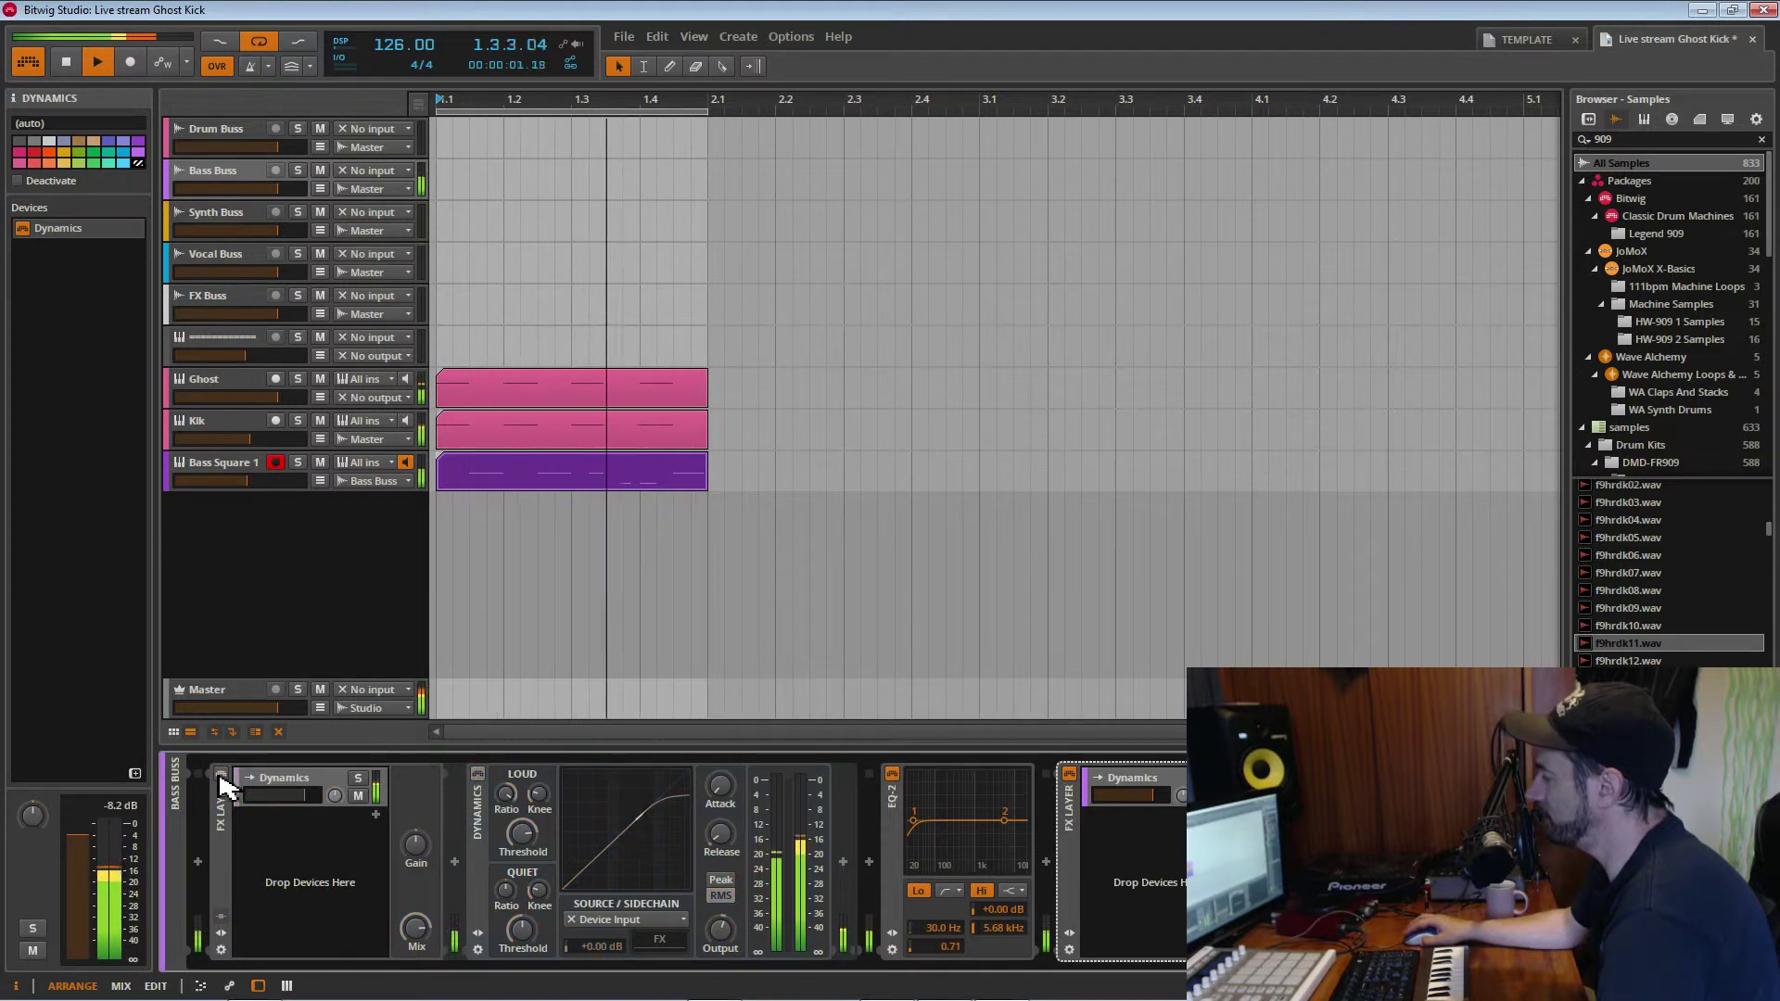
left_click(220, 775)
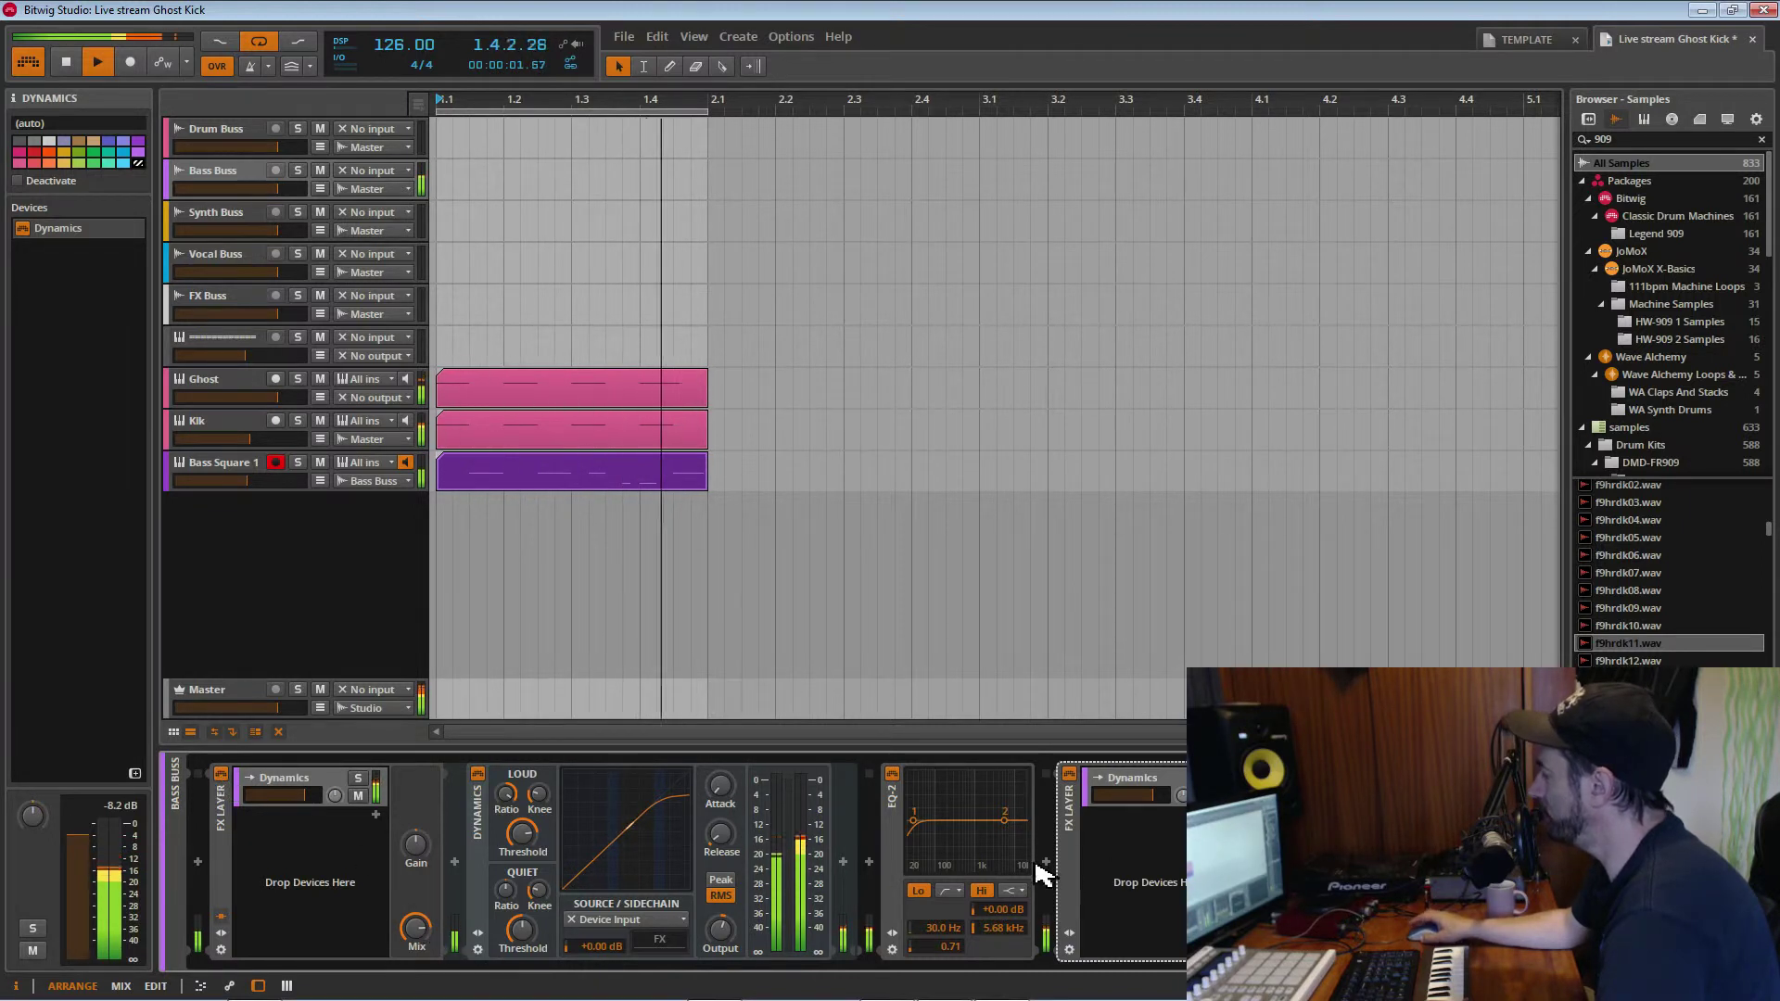
left_click(904, 873)
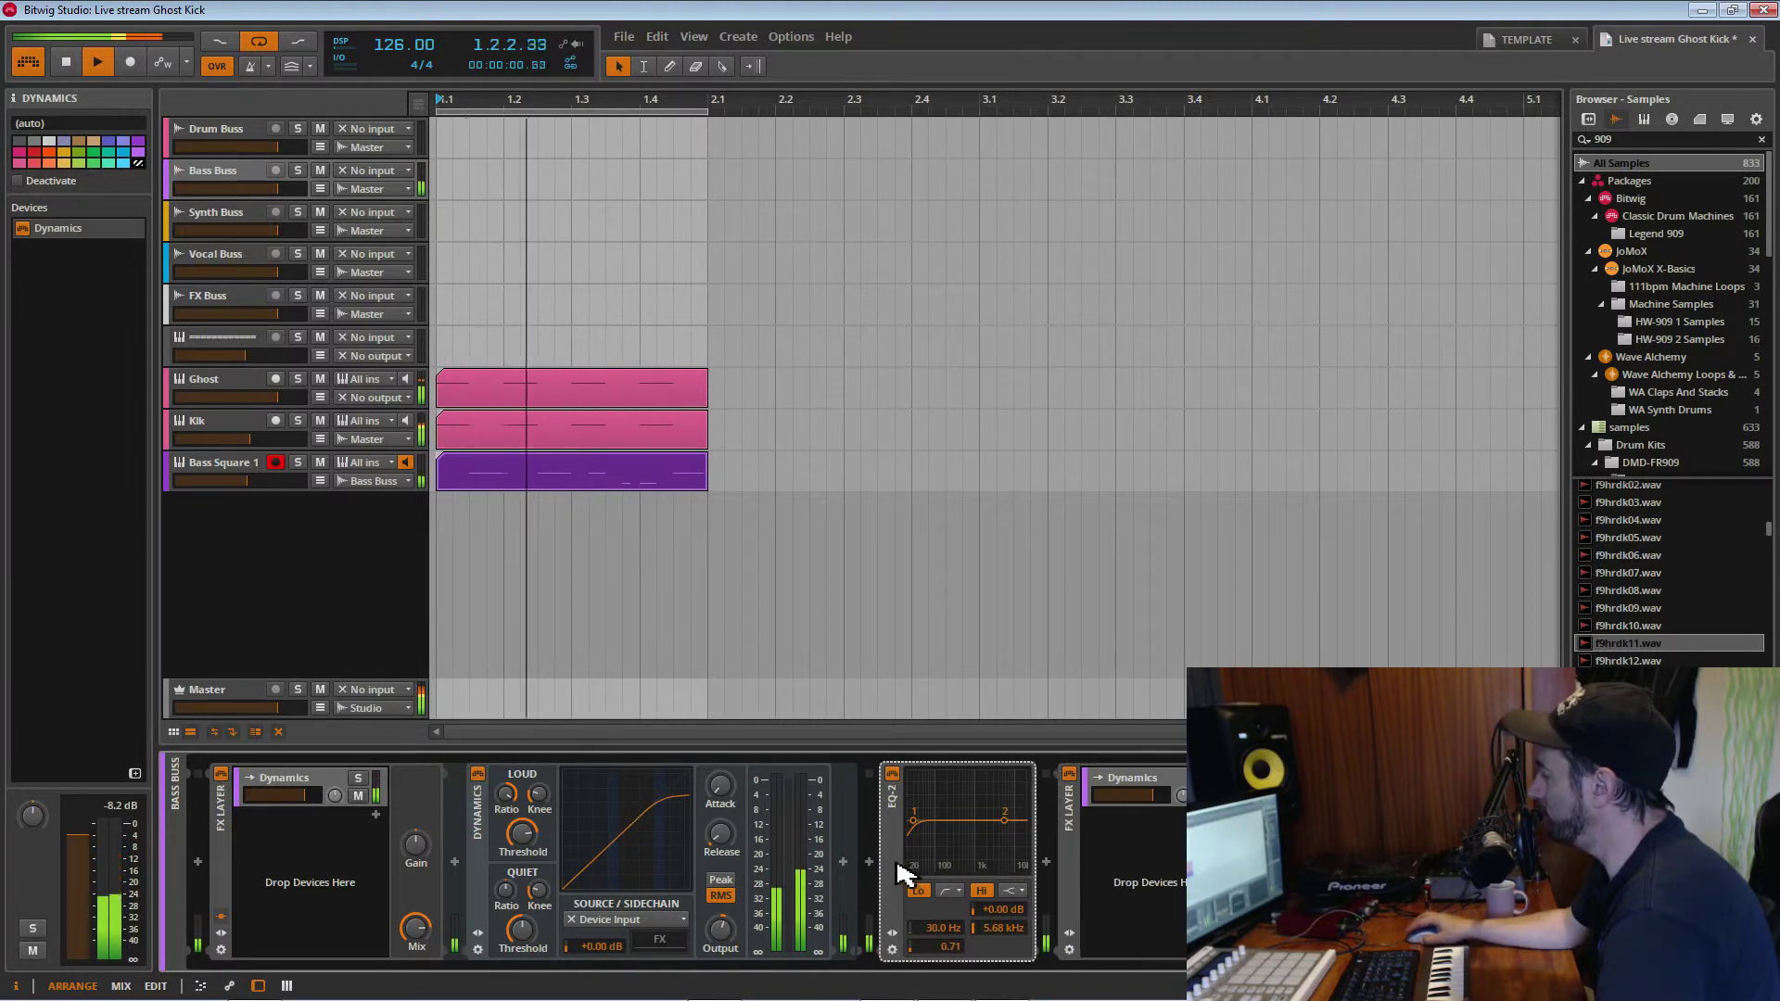
left_click(892, 776)
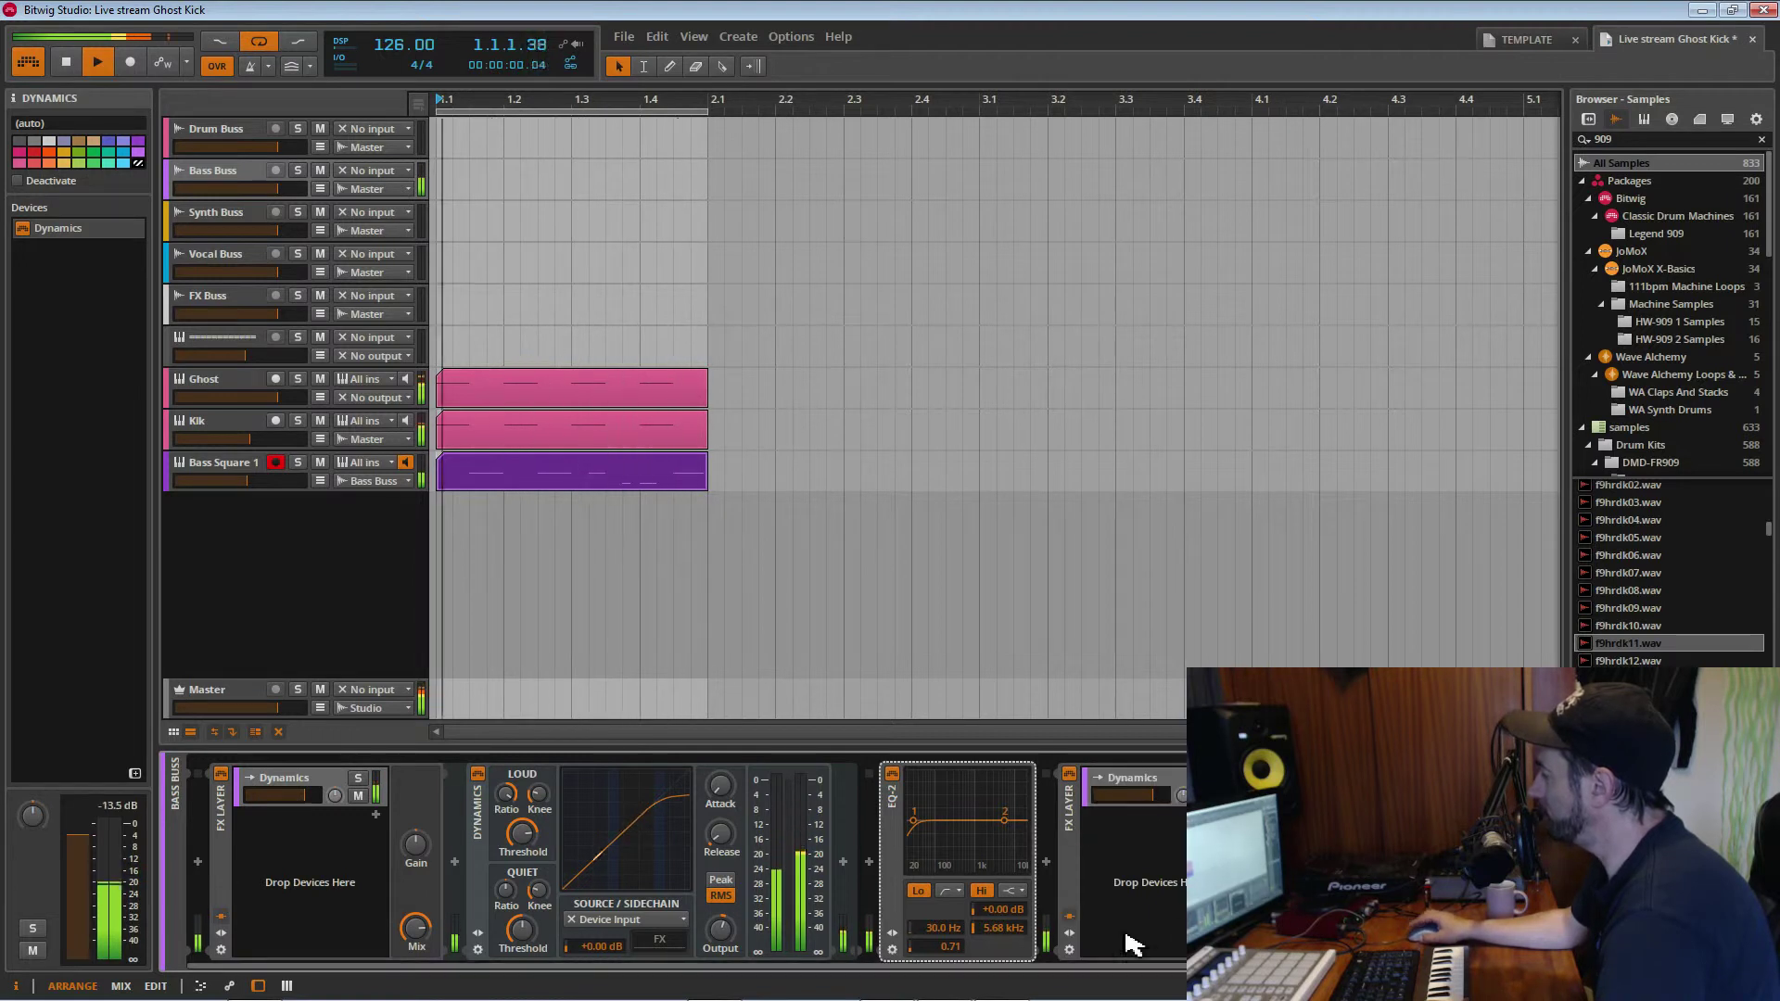
Adjust the Mix of the Bass Buss's second FX Layer, trying about 77.5%, and save the project
scroll(1135, 959, "down", 5)
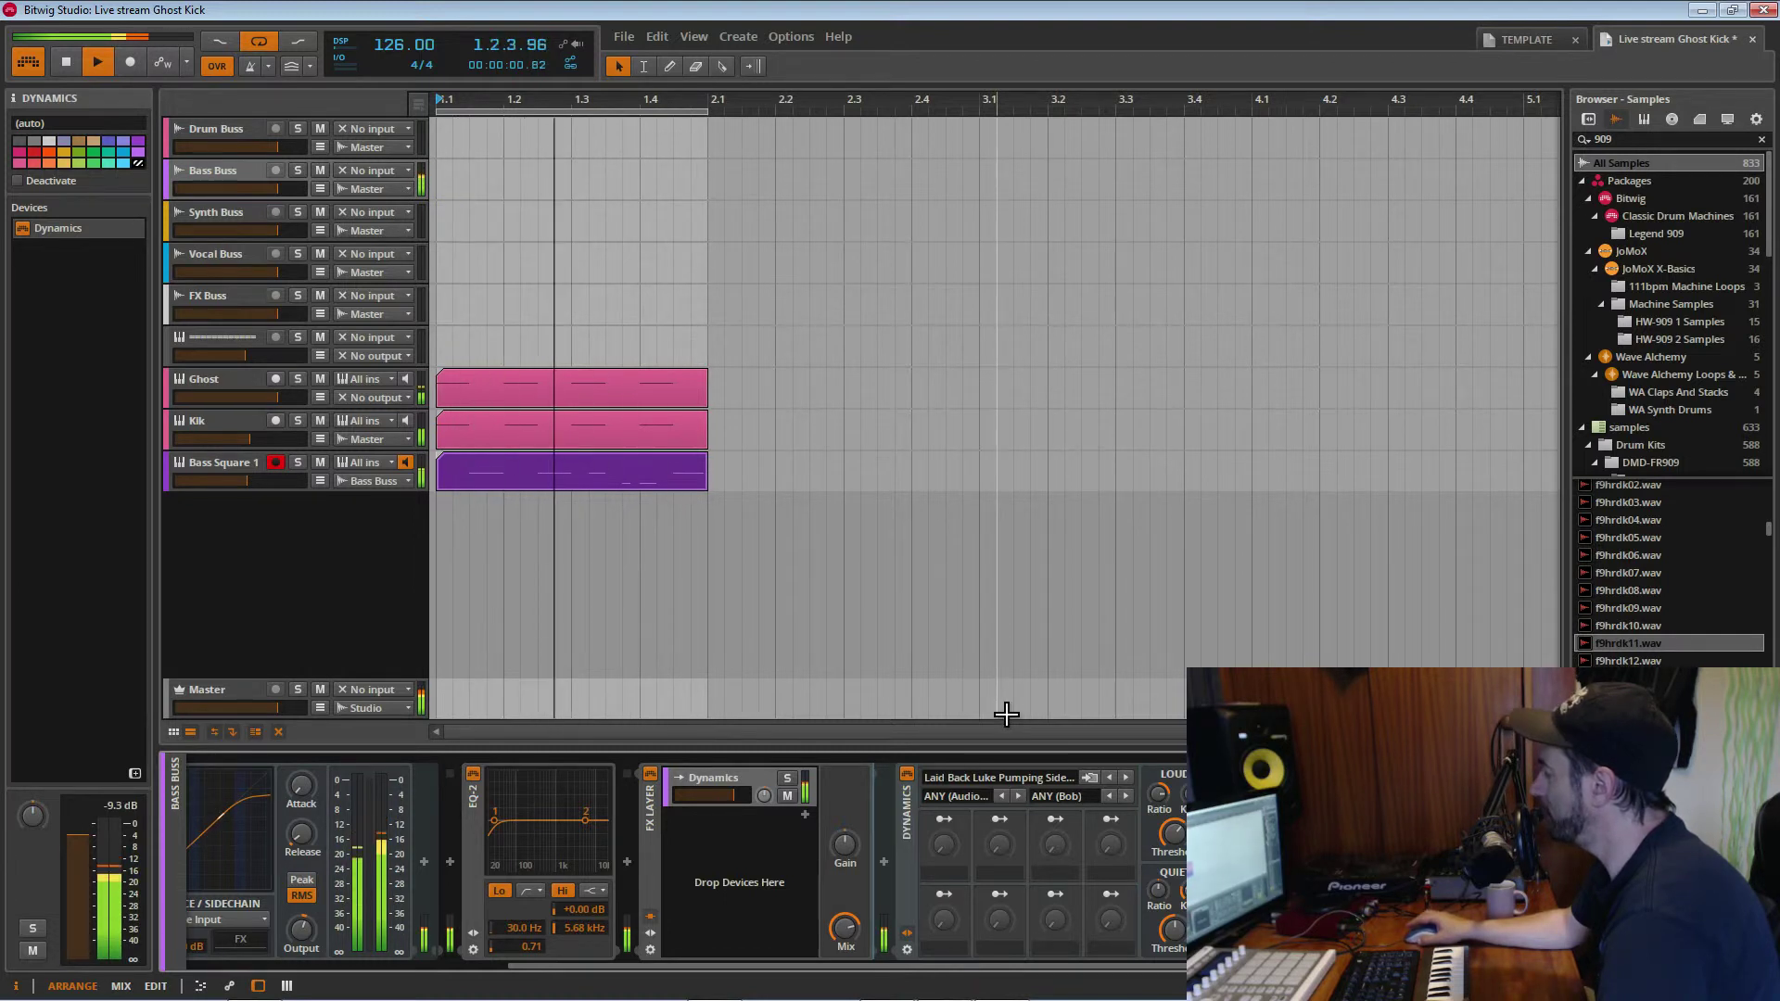
key("ctrl+s")
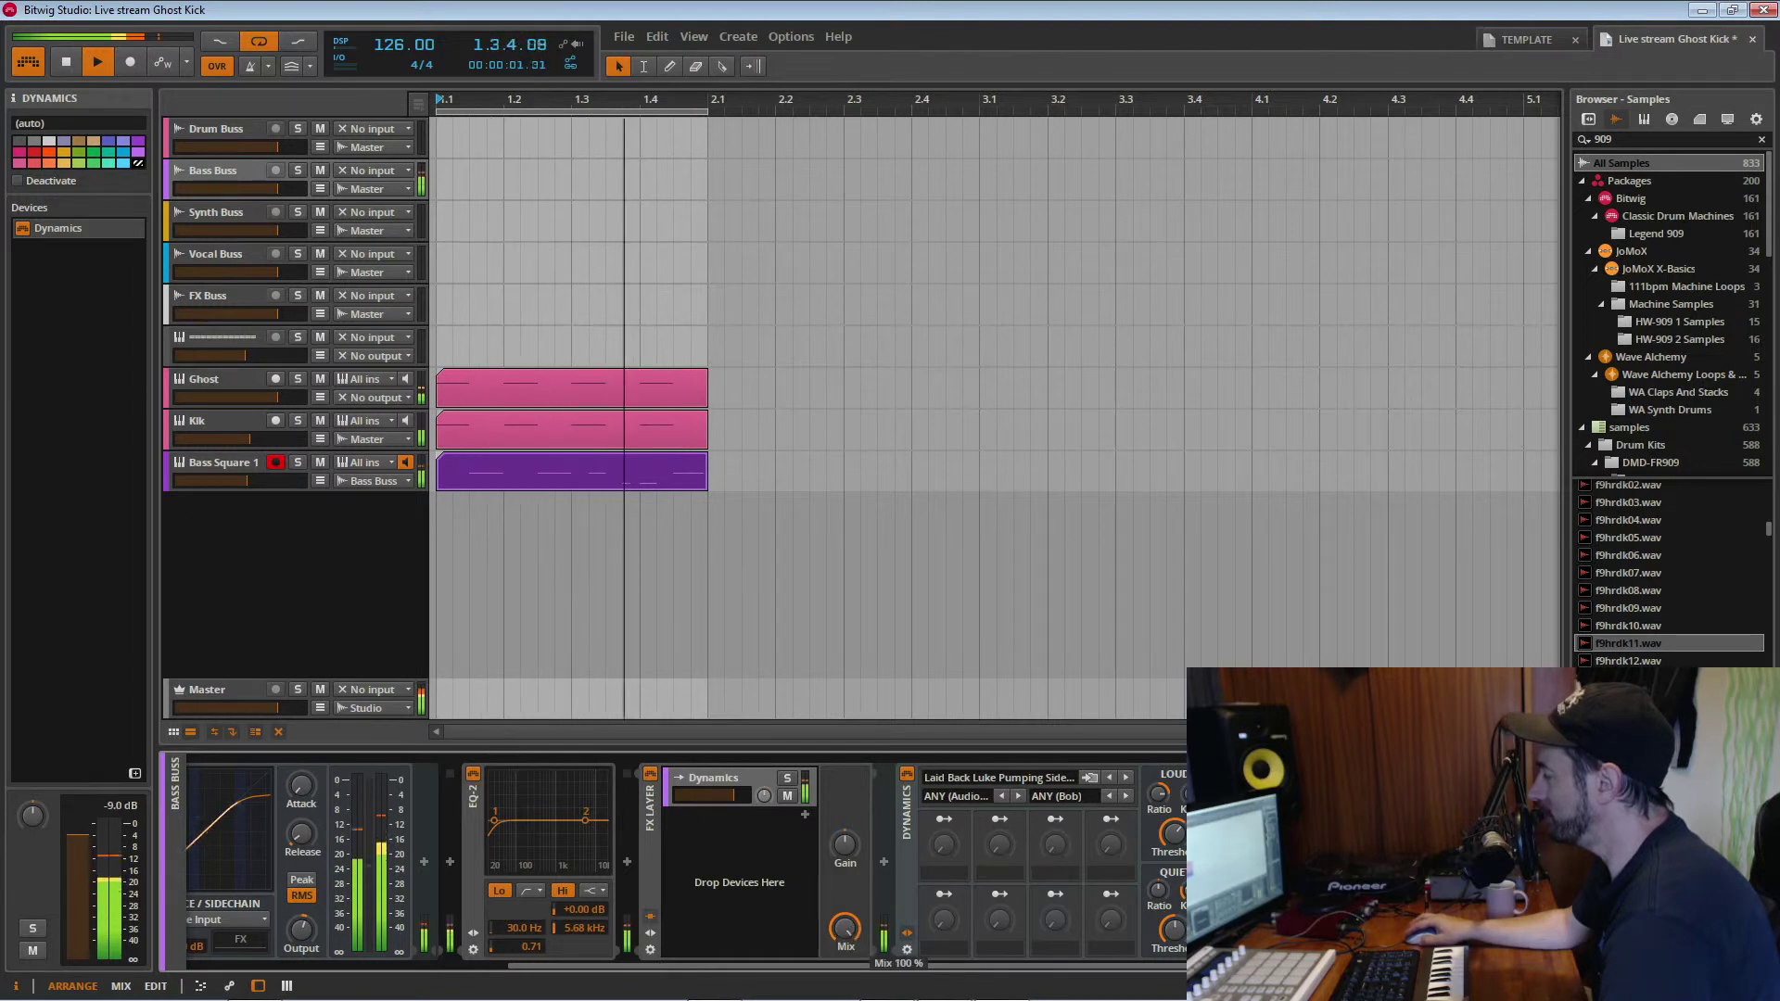
left_click_drag(843, 950, 845, 936)
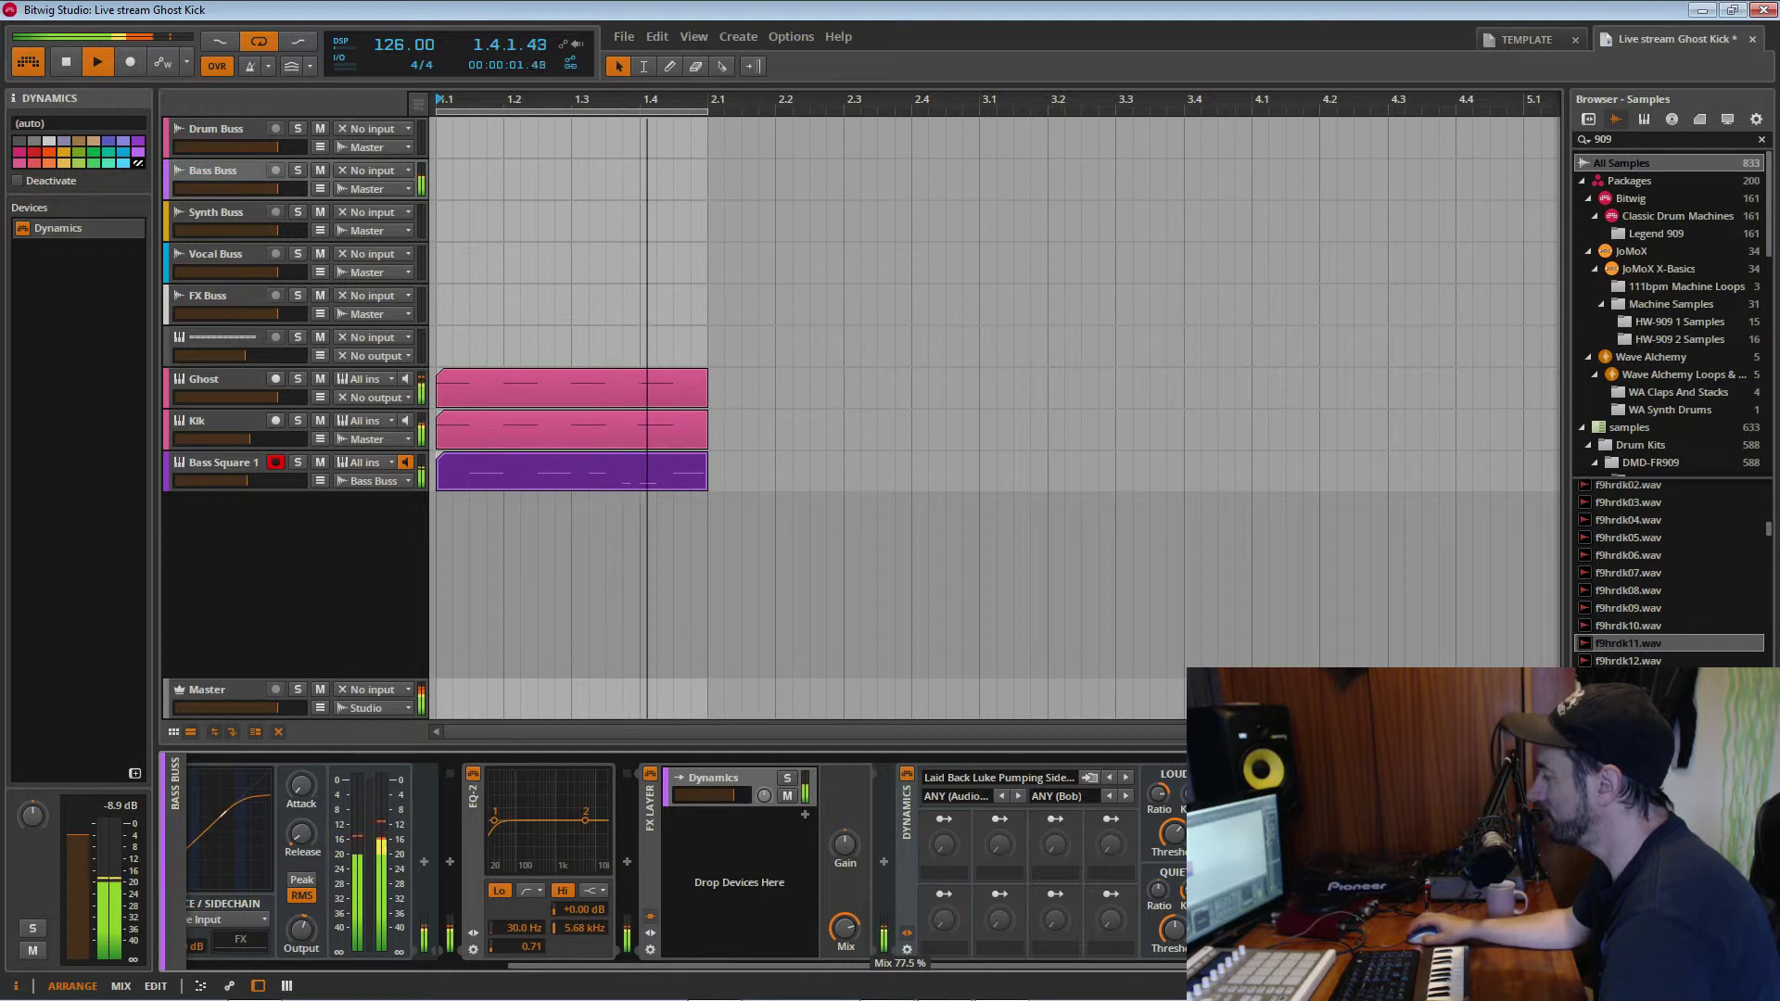
left_click_drag(845, 936, 851, 918)
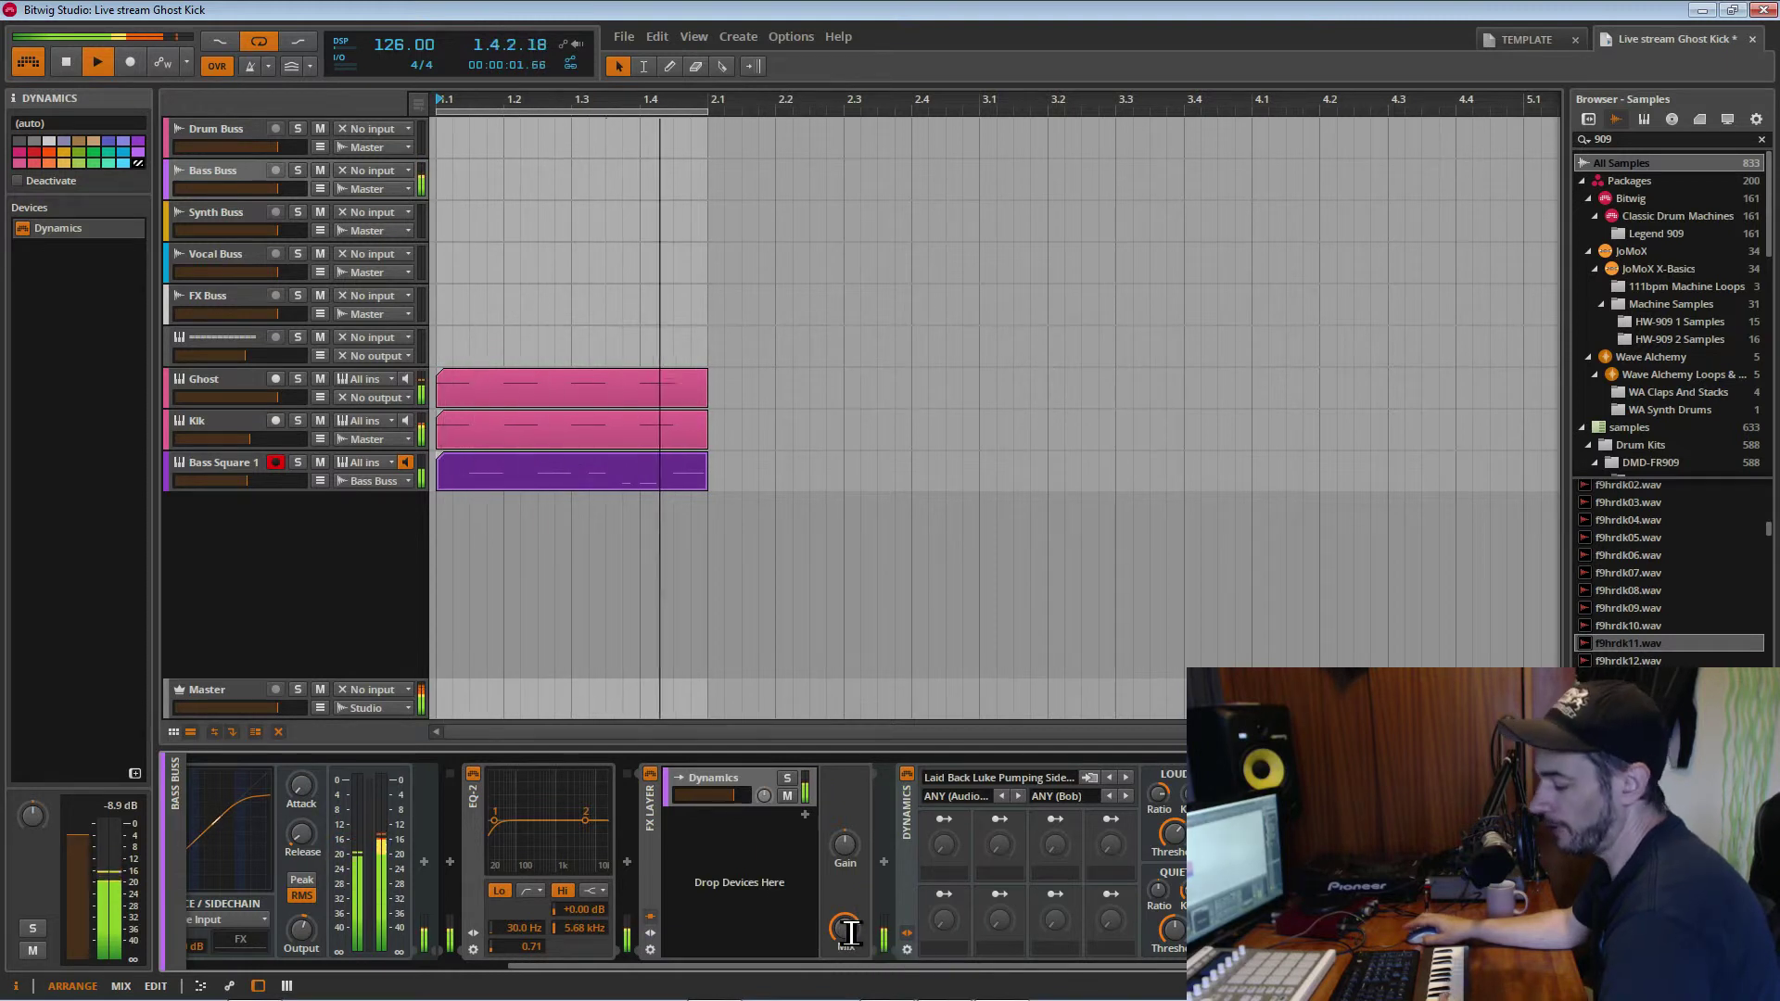
key("ctrl+s")
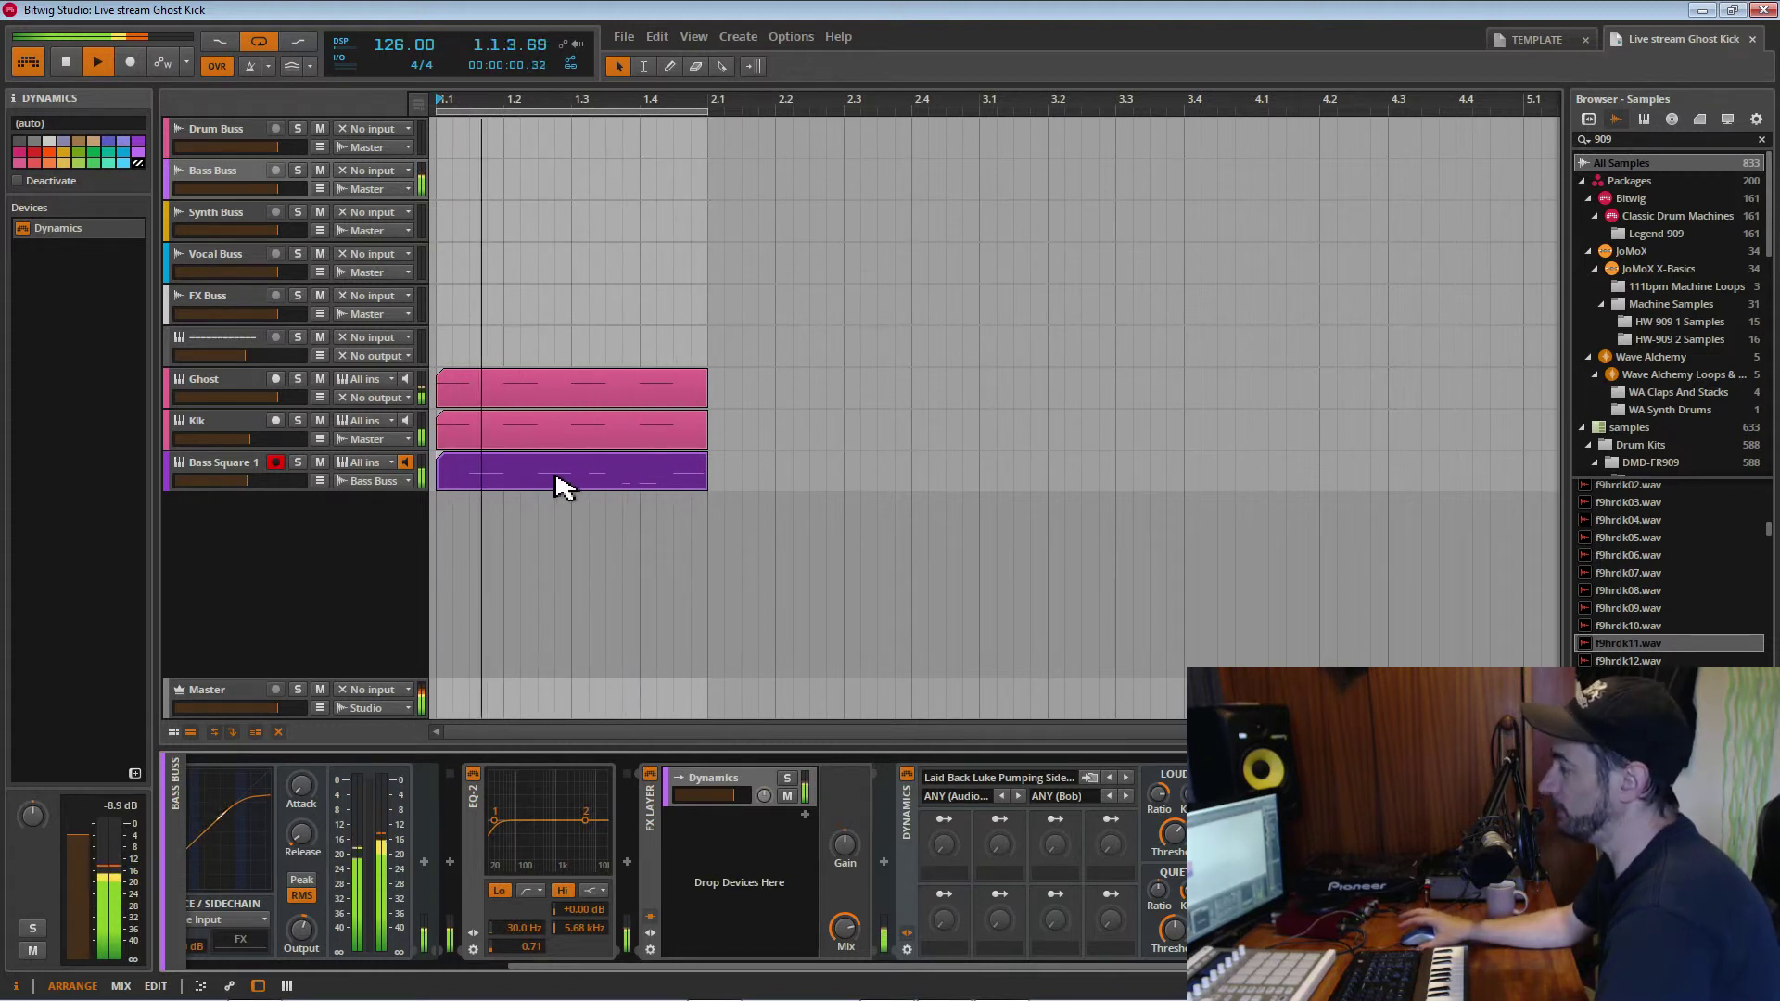
Review the Ghost track's devices, readjust the Mix of the second FX Layer on the Bass Buss, and save the project
left_click(226, 389)
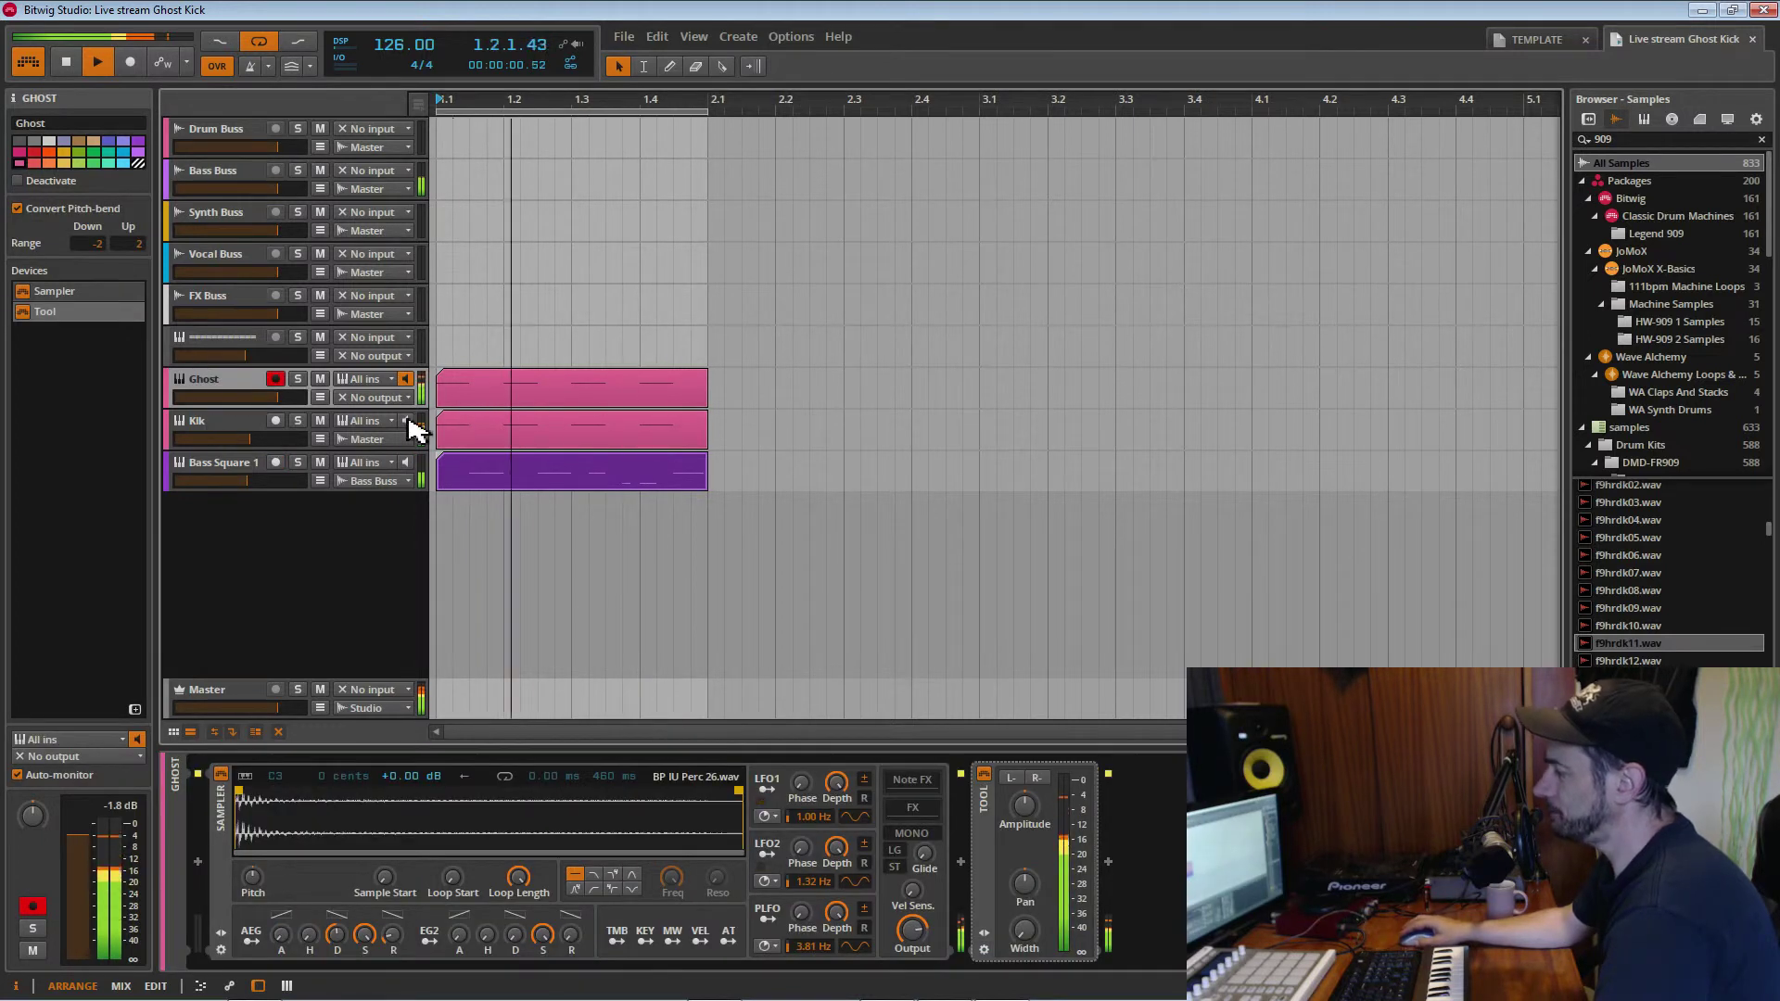
left_click(229, 176)
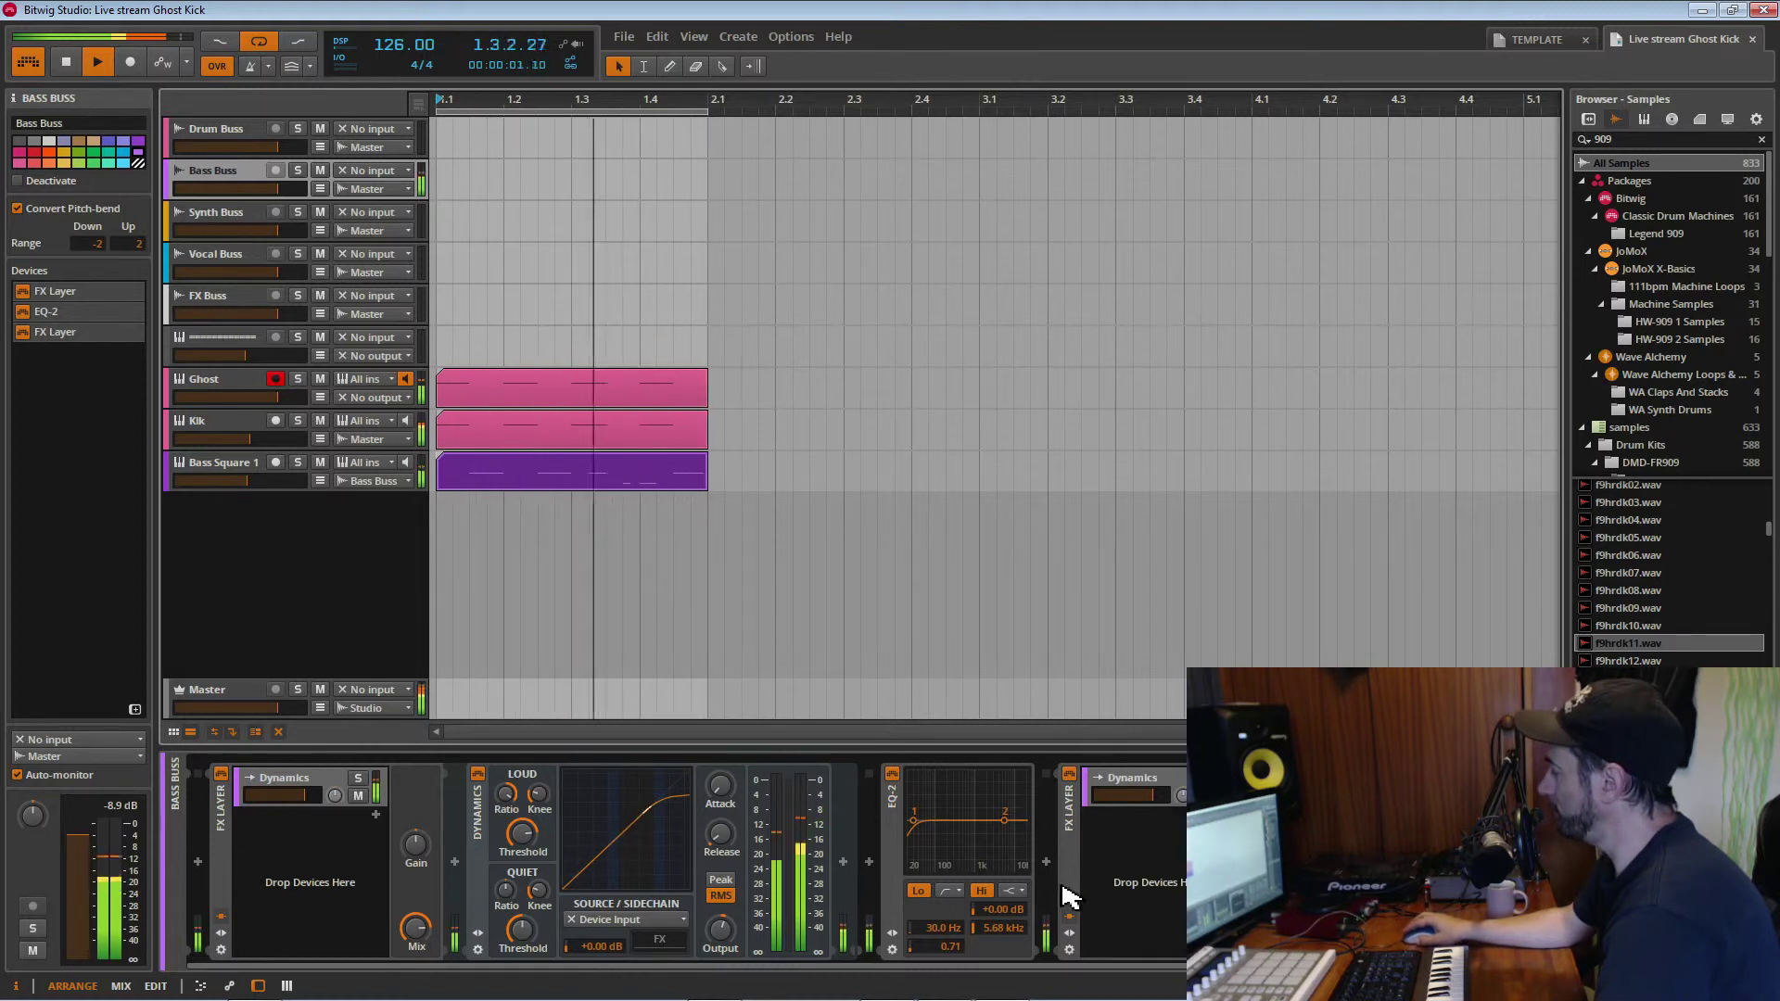
left_click_drag(886, 970, 1183, 967)
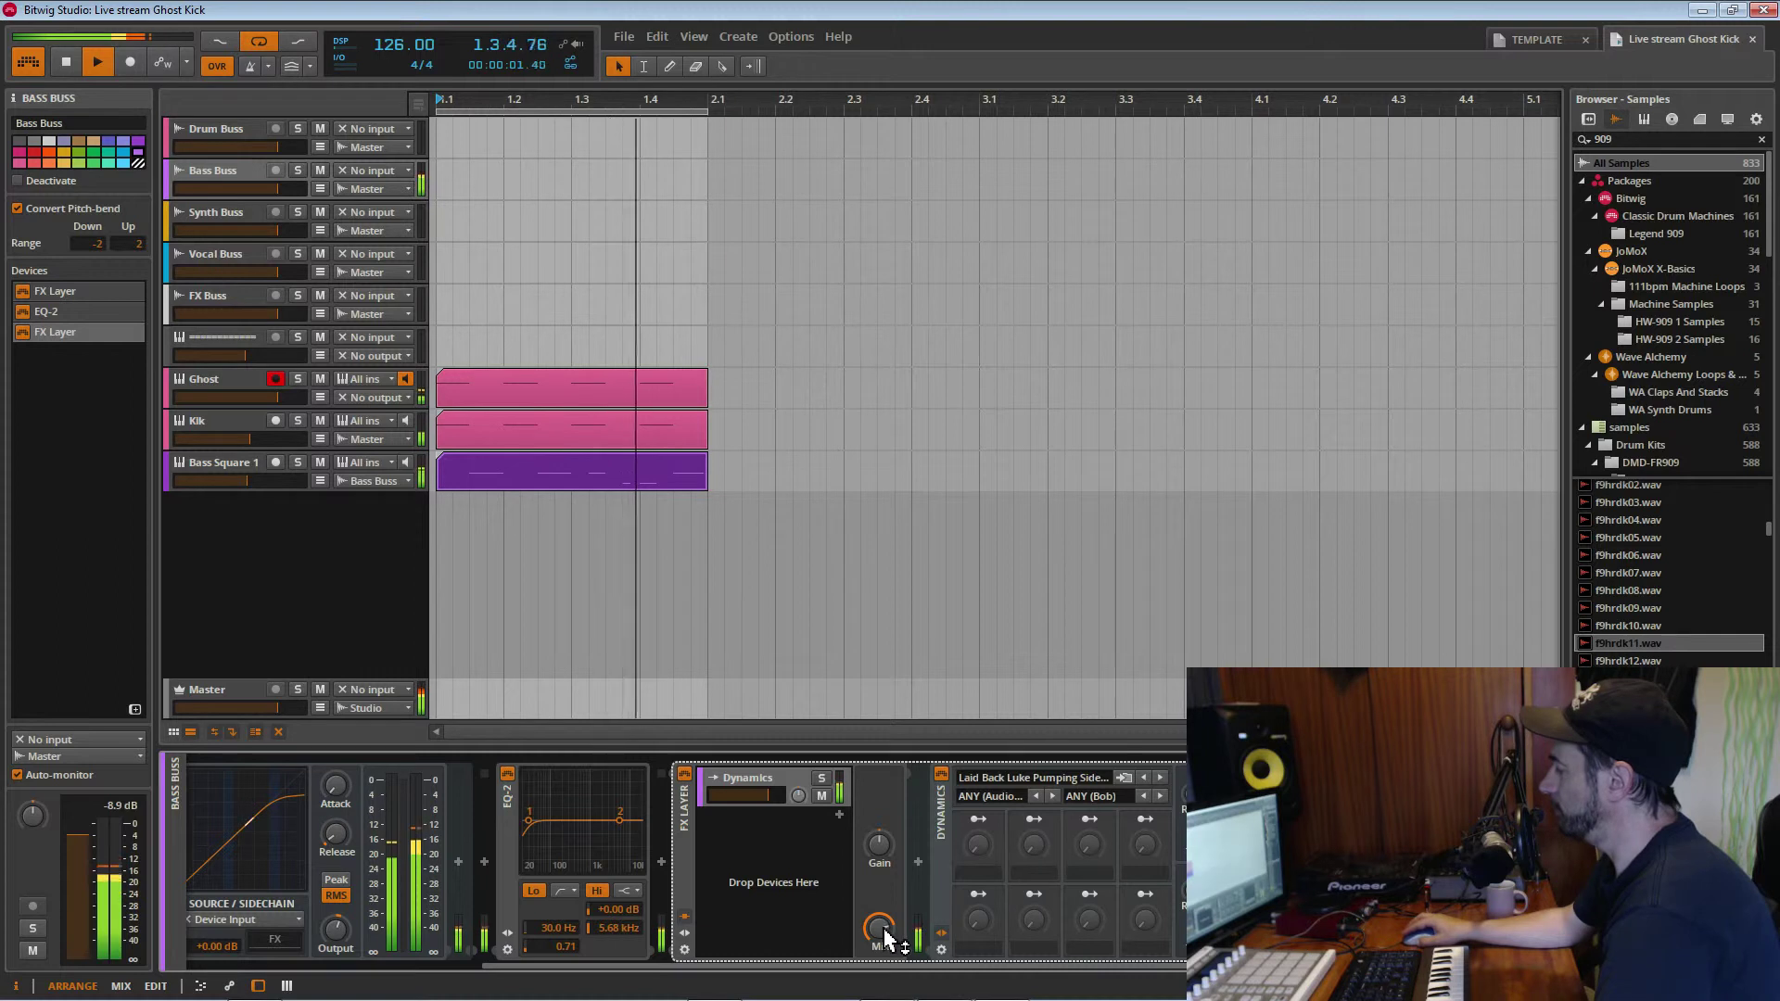
left_click_drag(879, 927, 885, 943)
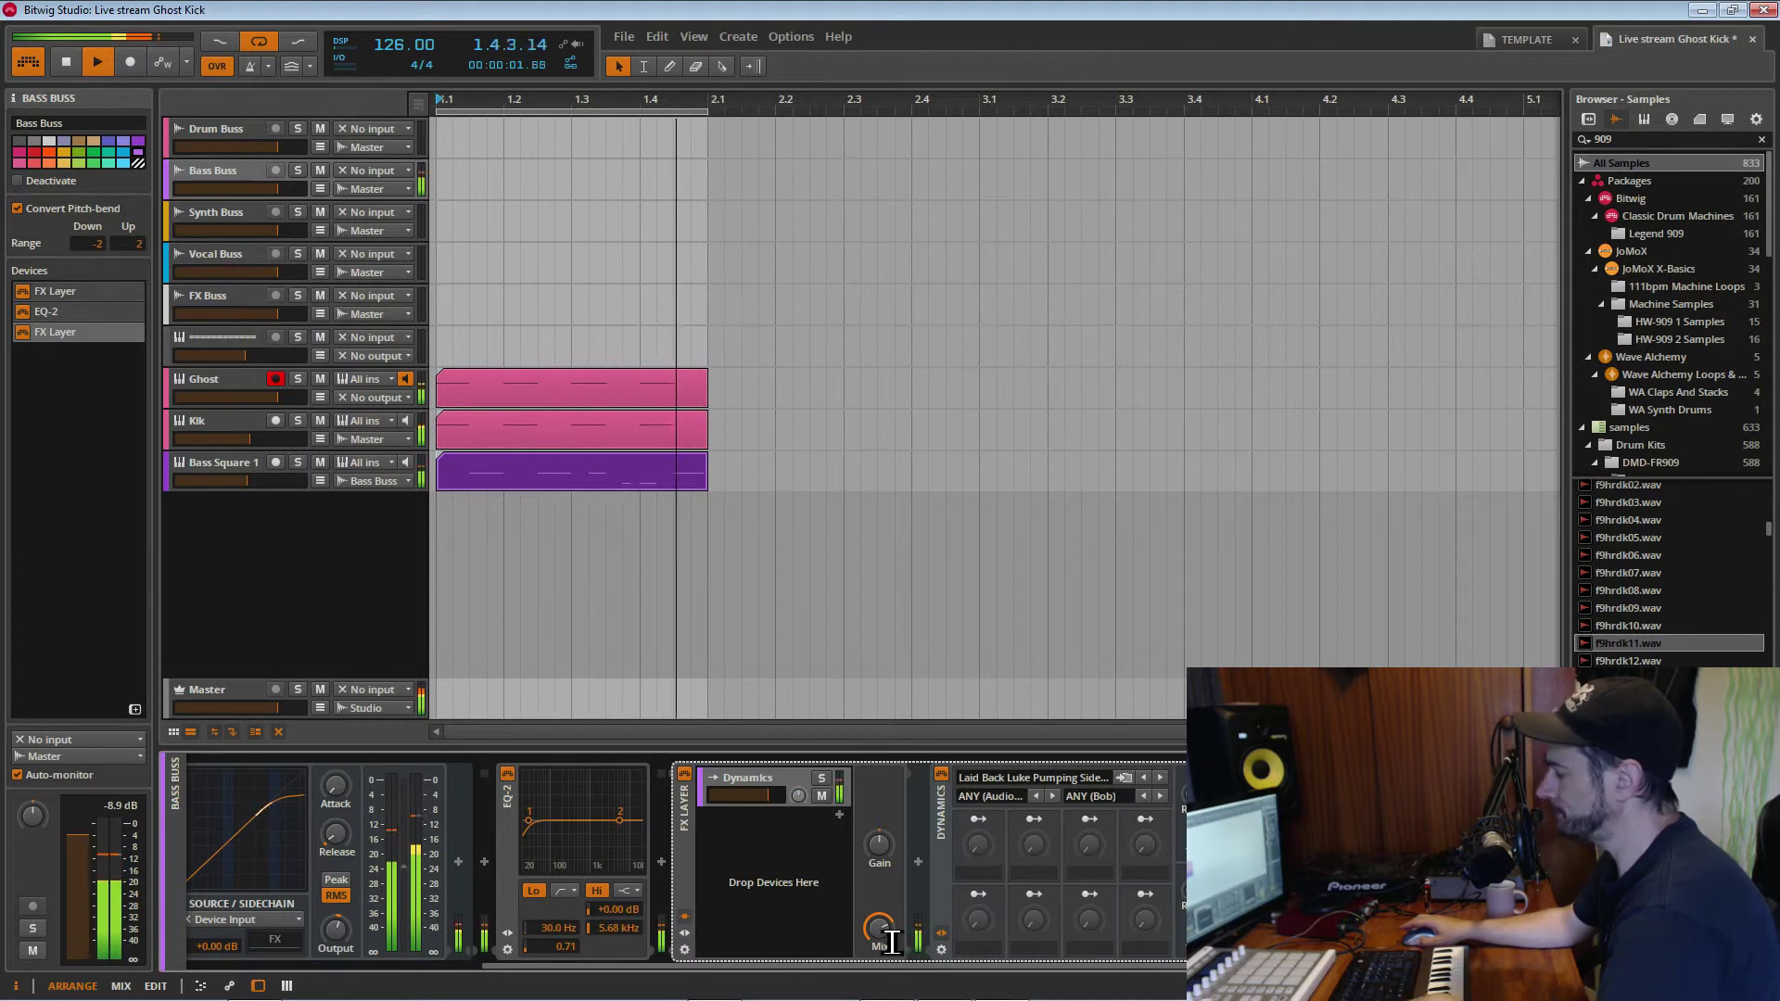
key("ctrl+s")
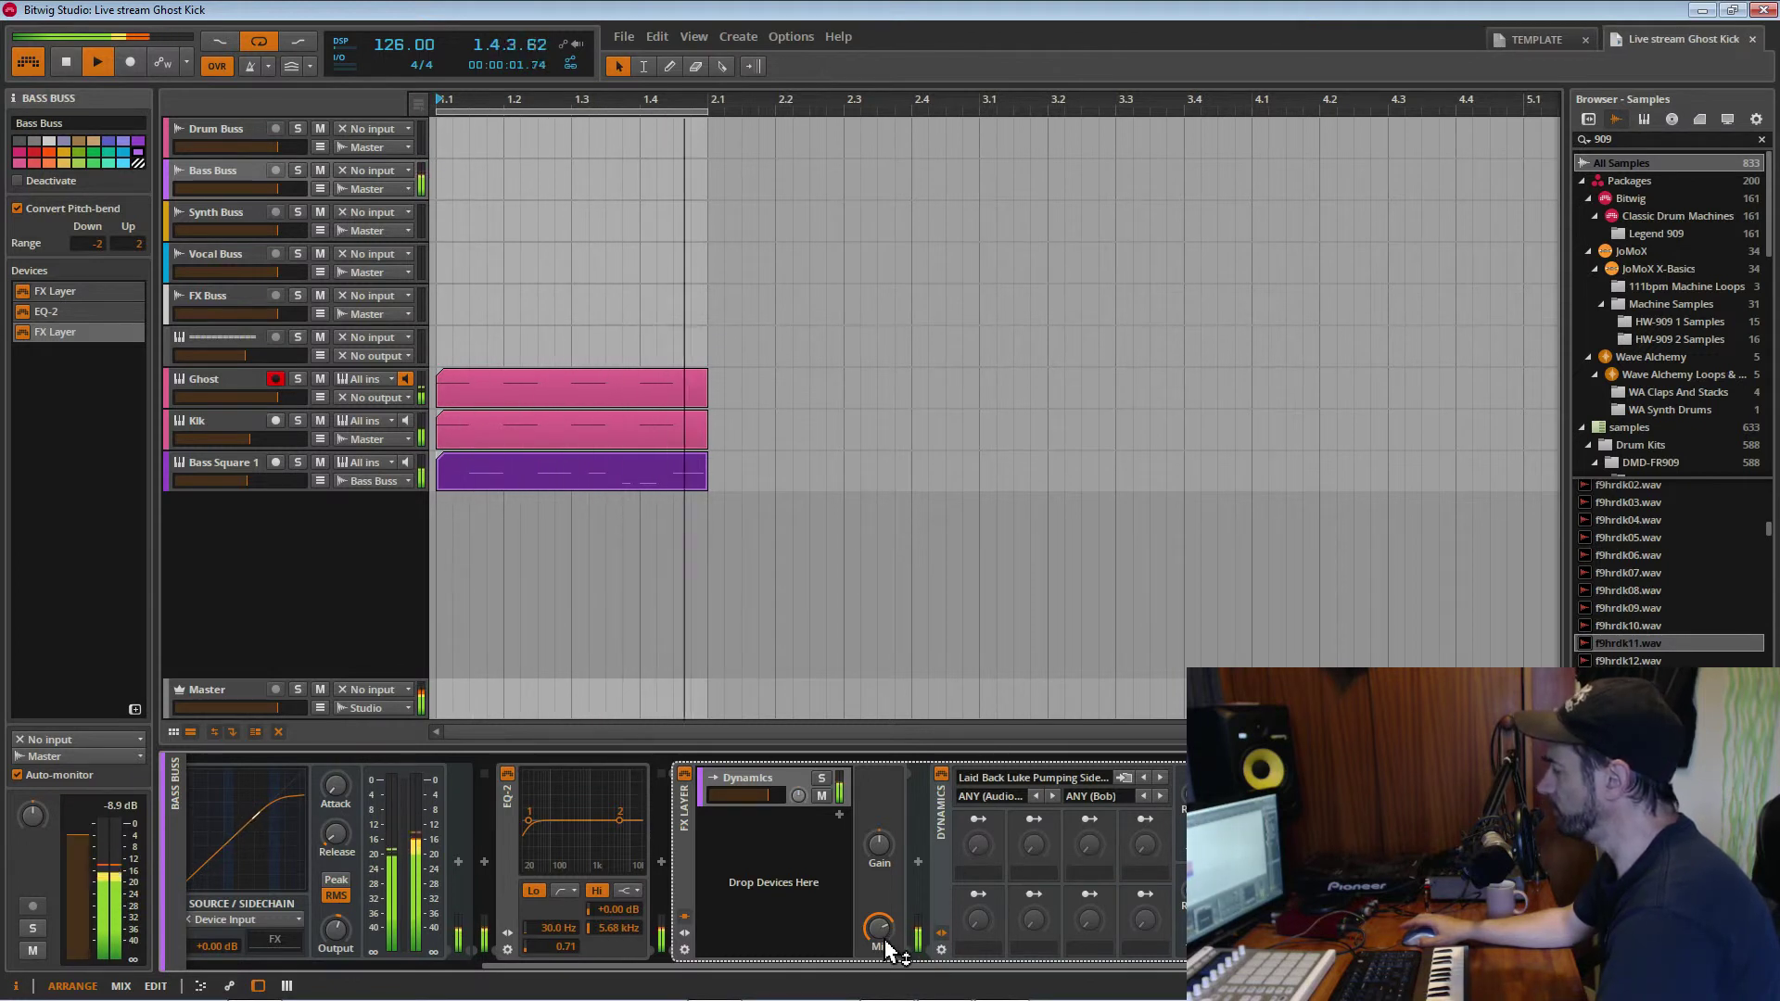
Mute the Dynamics chain in the Bass Buss's second FX Layer and audition its Mix at 0% and about 68.5%
left_click(821, 796)
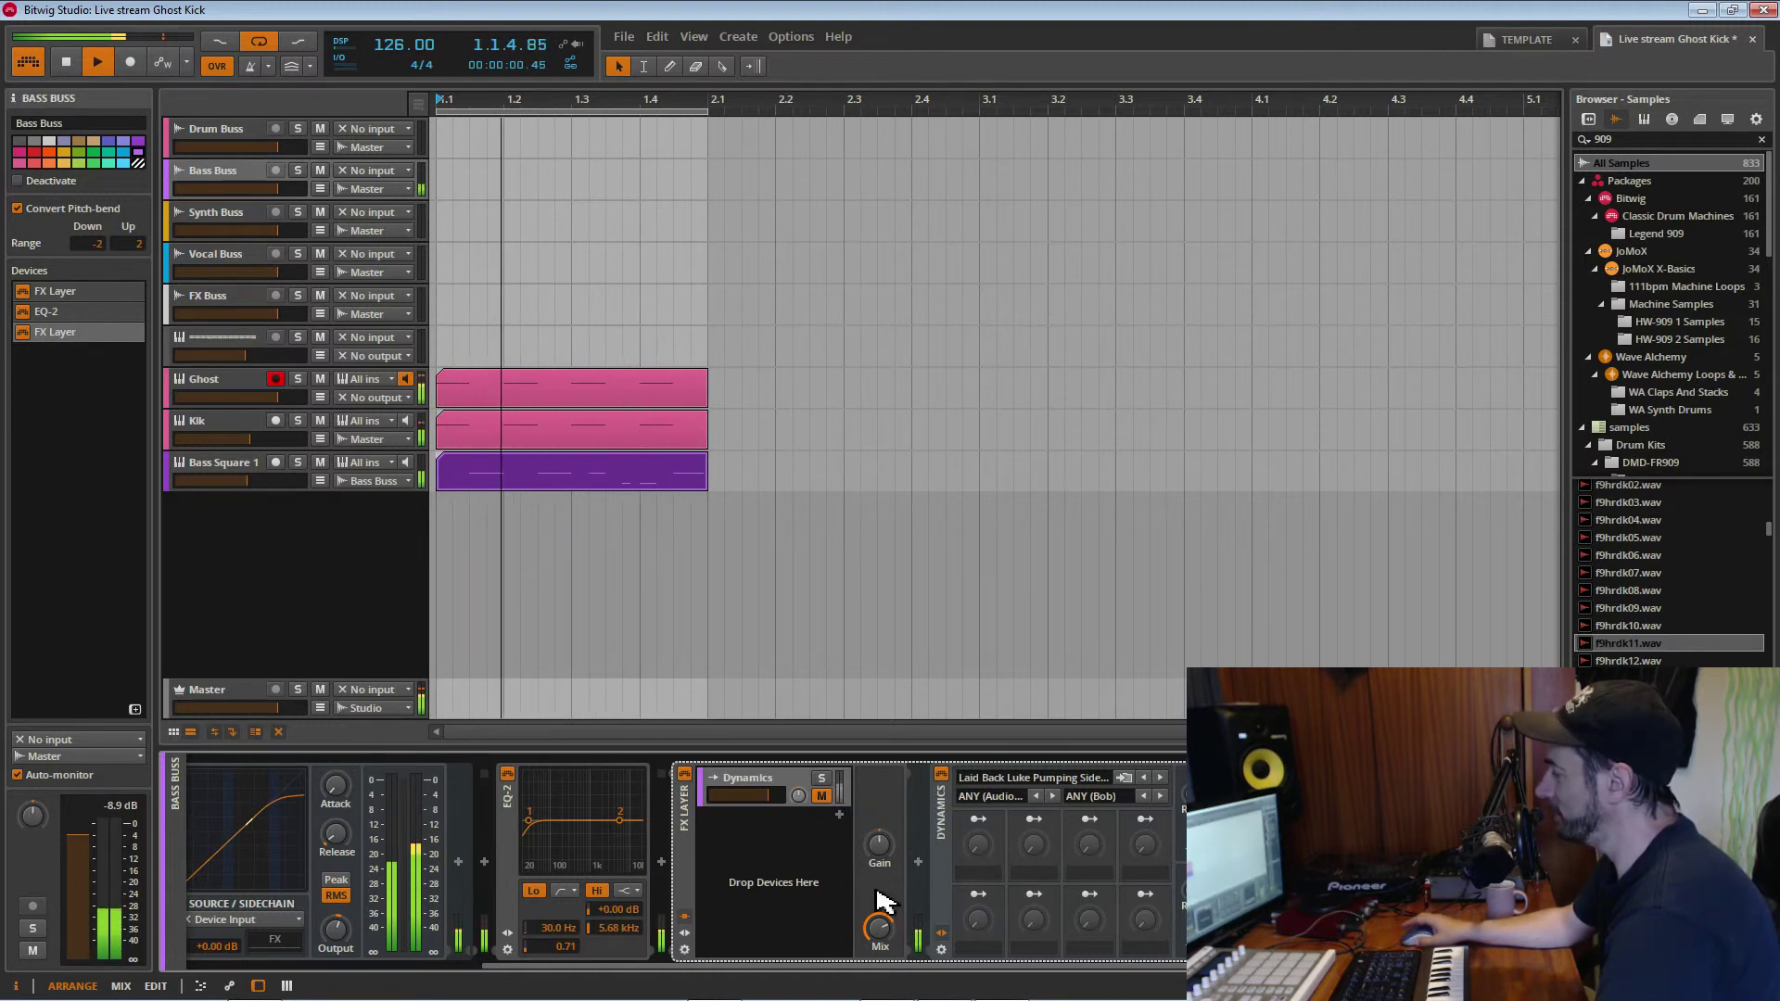
left_click_drag(876, 927, 876, 927)
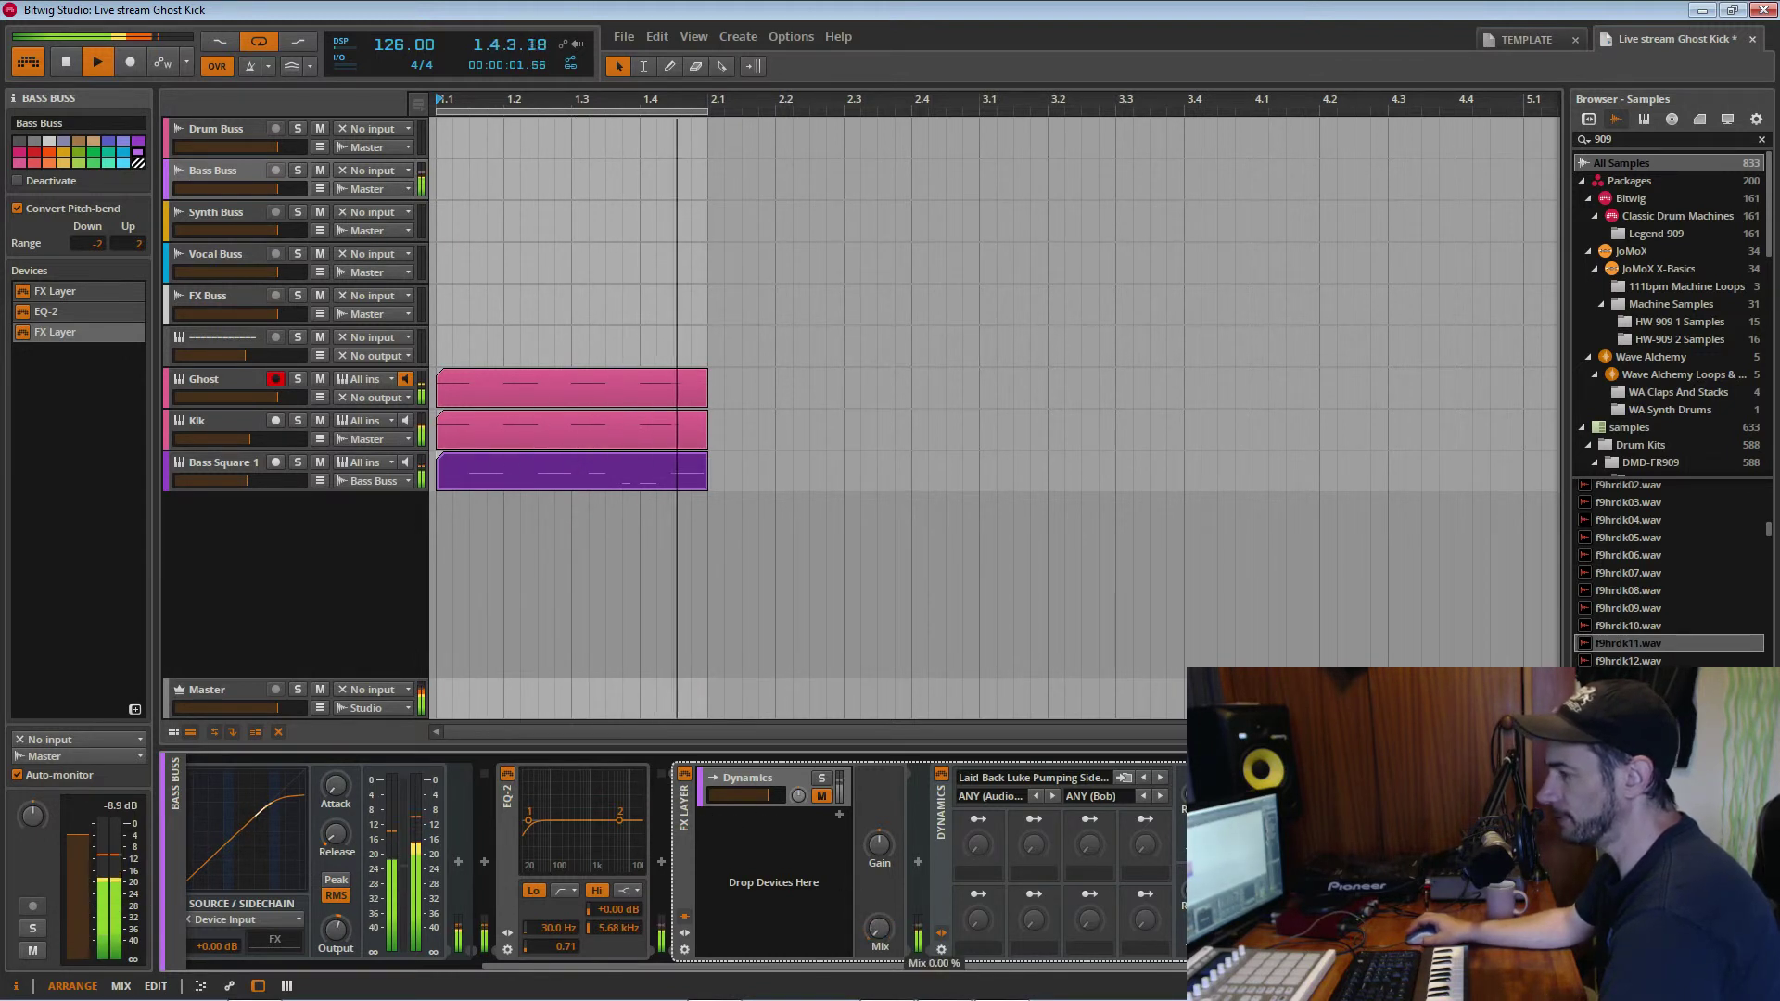
left_click_drag(879, 927, 879, 853)
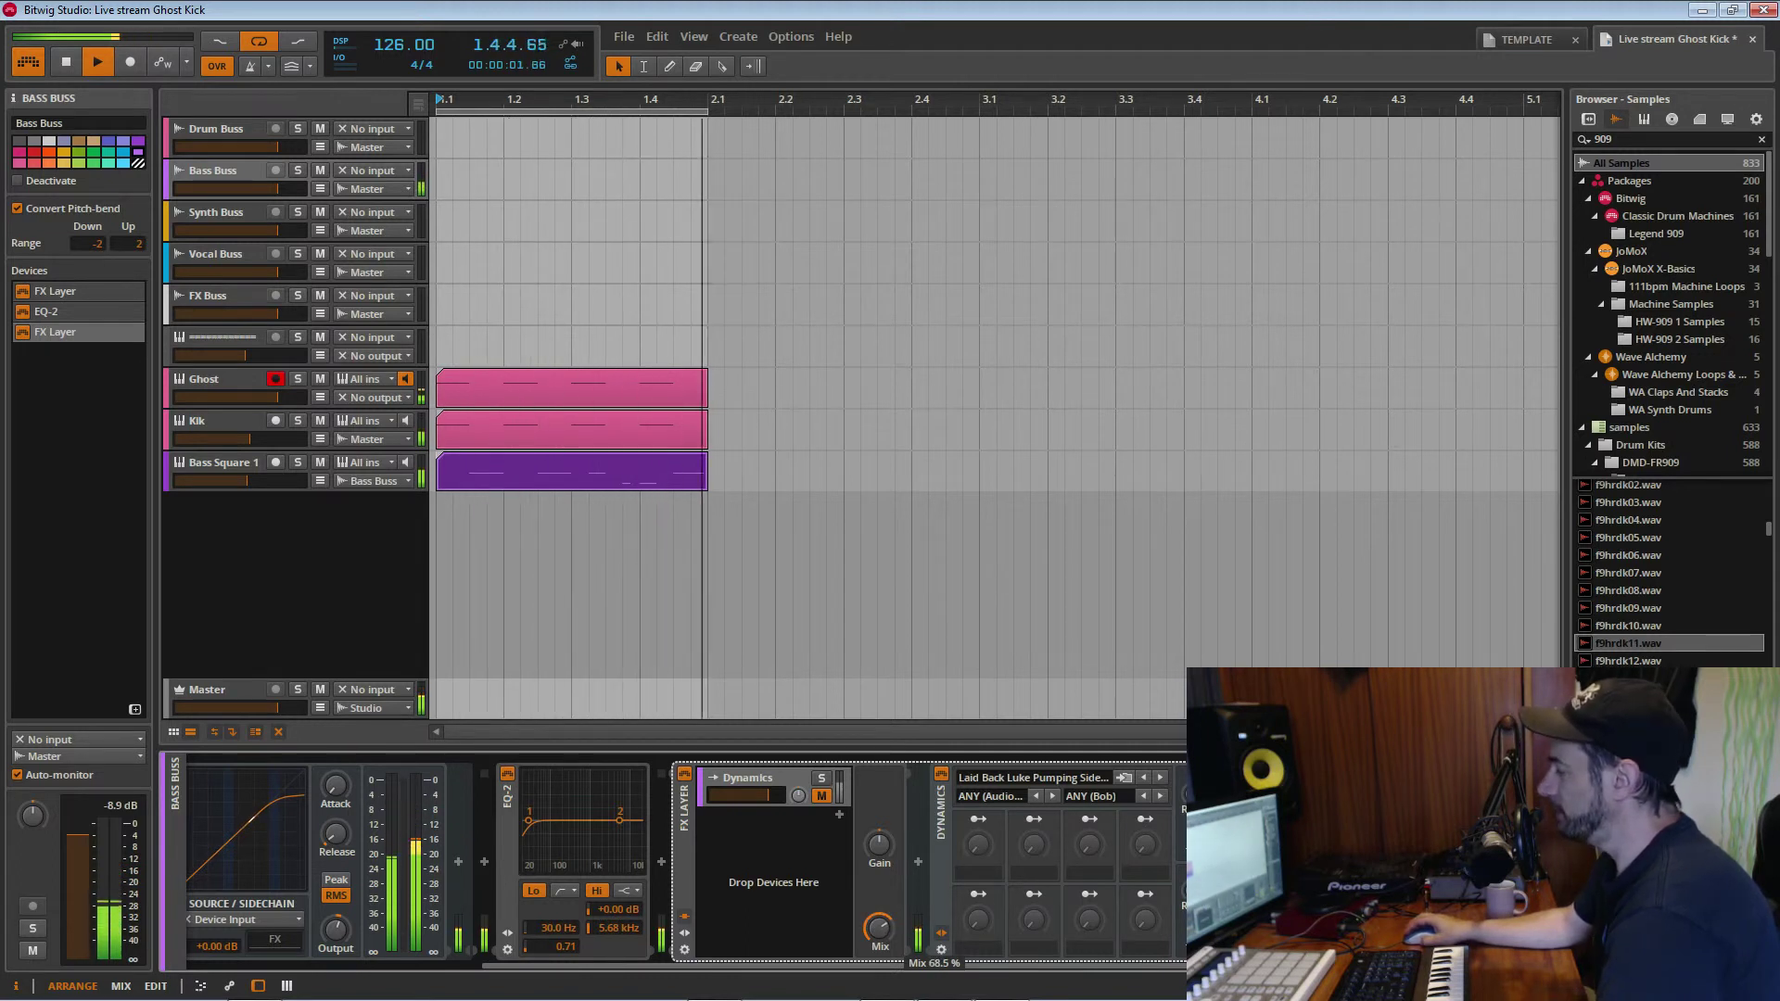
Audition the second FX Layer's Dynamics chain soloed and unsoloed on the Bass Buss, and save the project
left_click(821, 778)
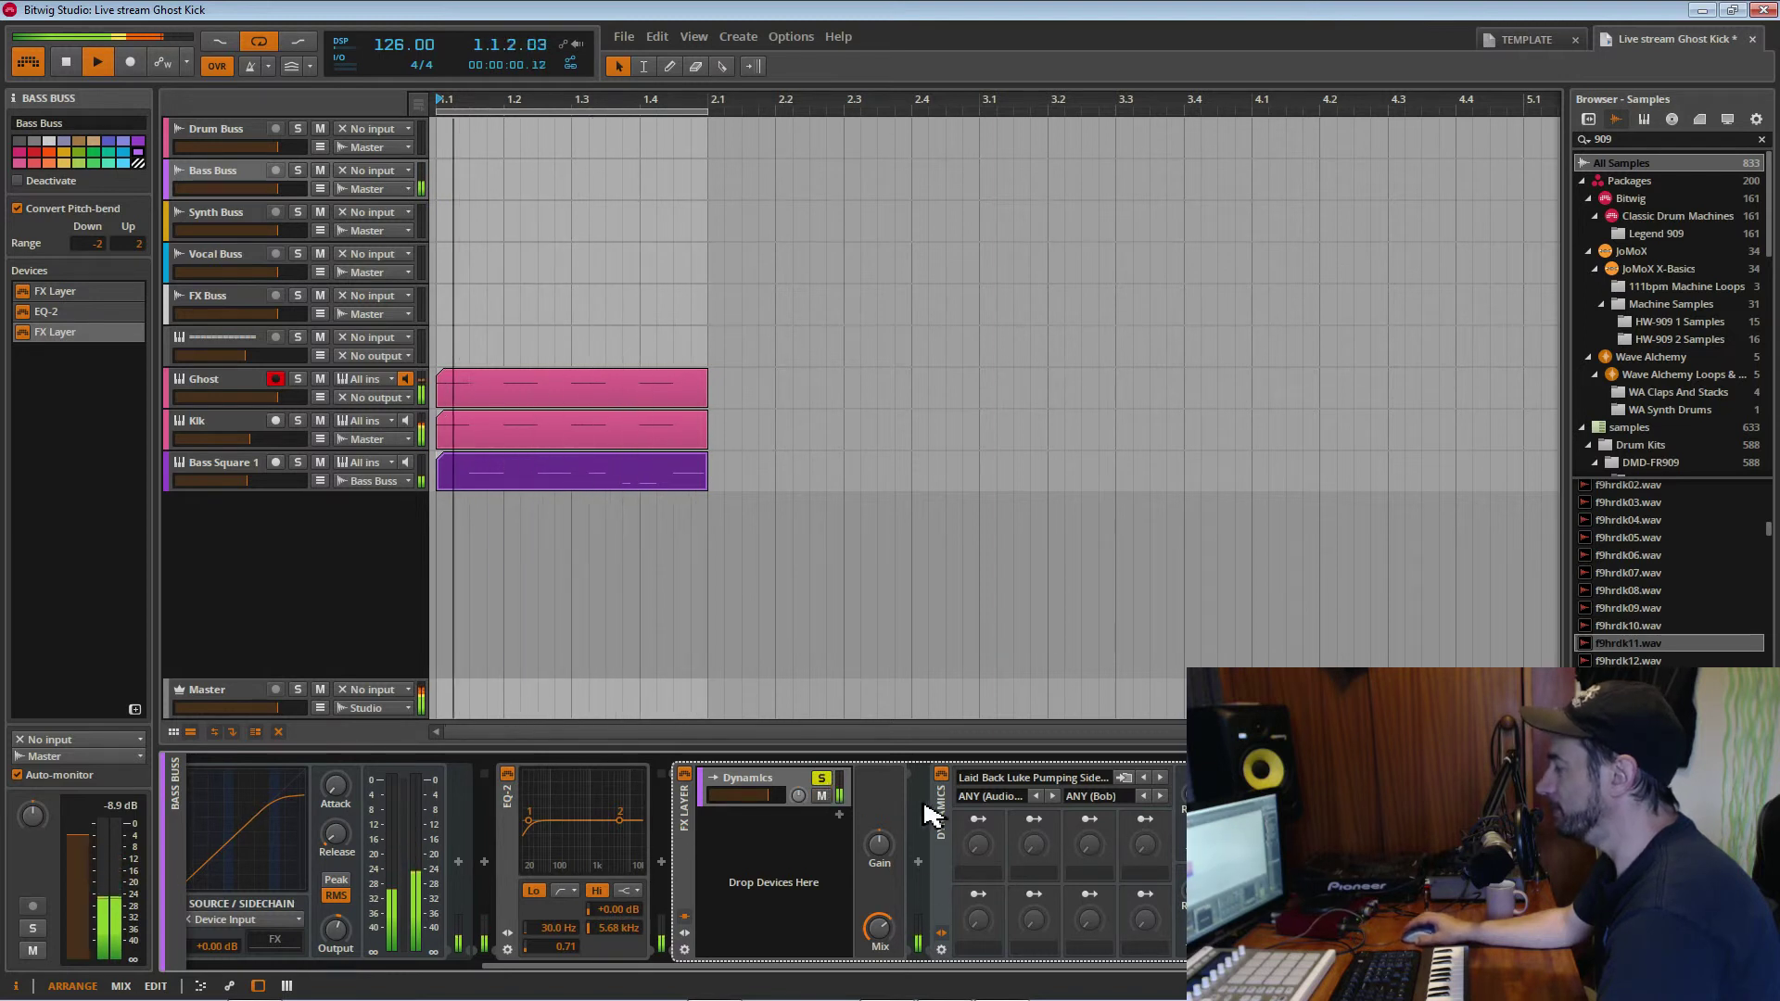
left_click(821, 779)
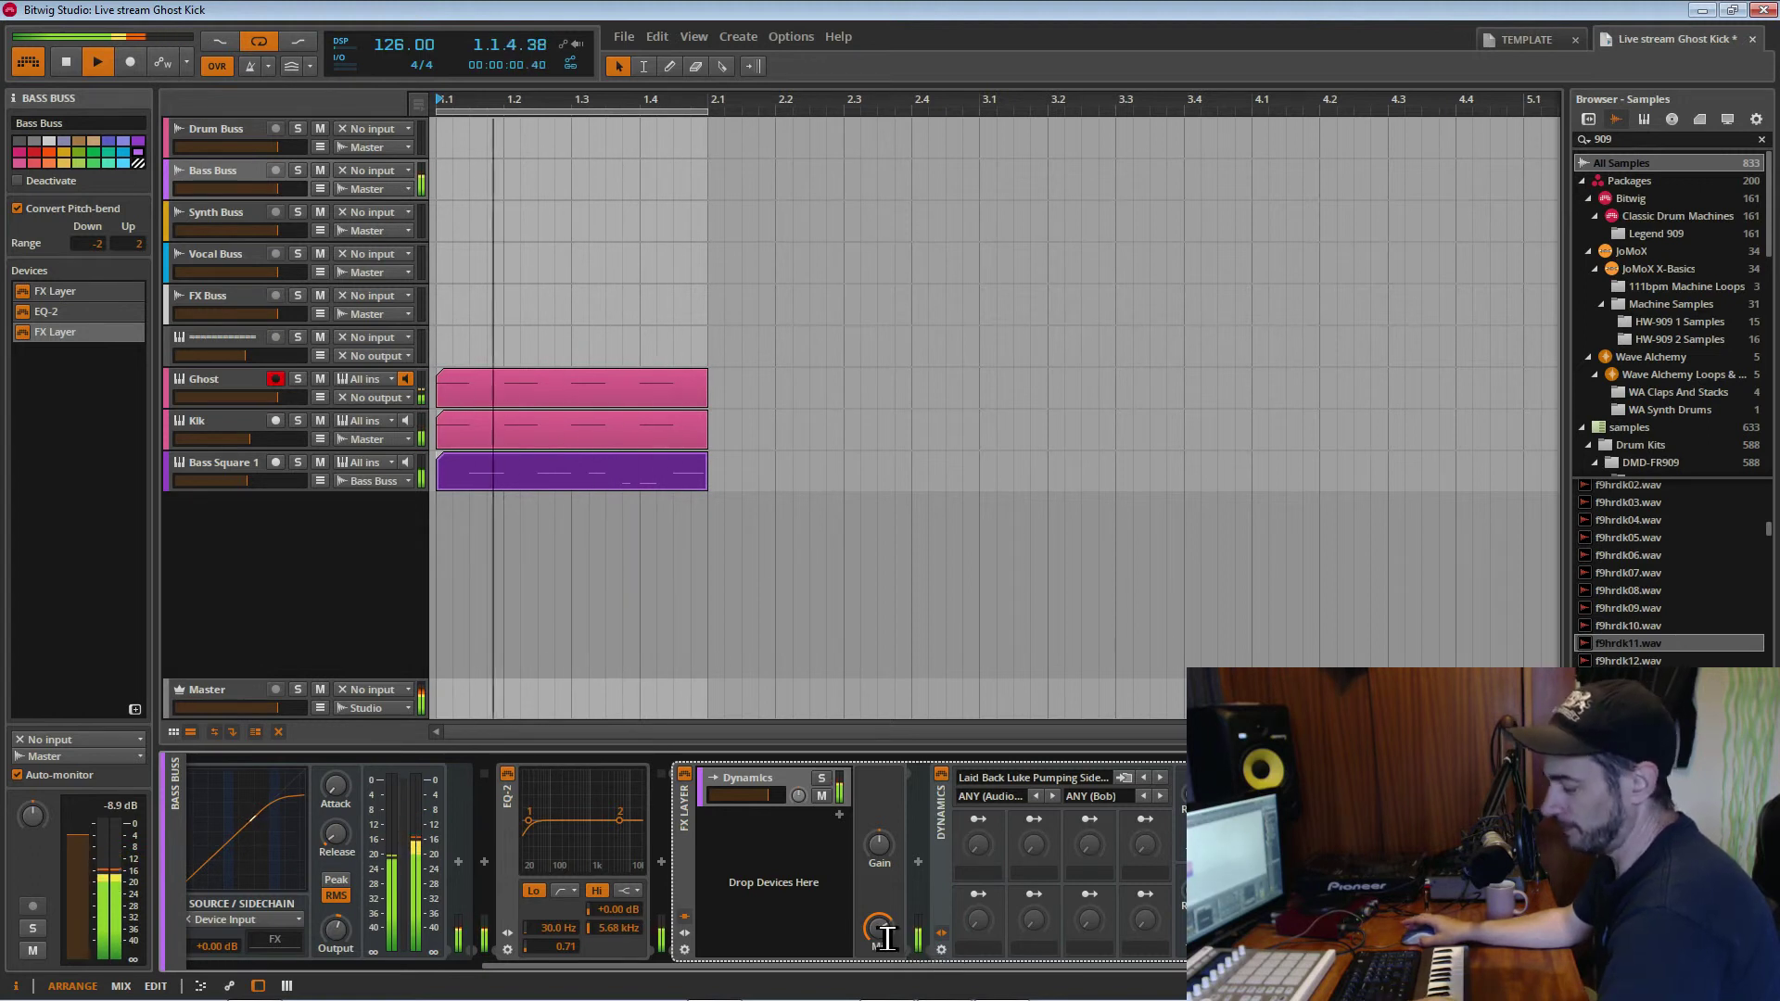
key("ctrl+s")
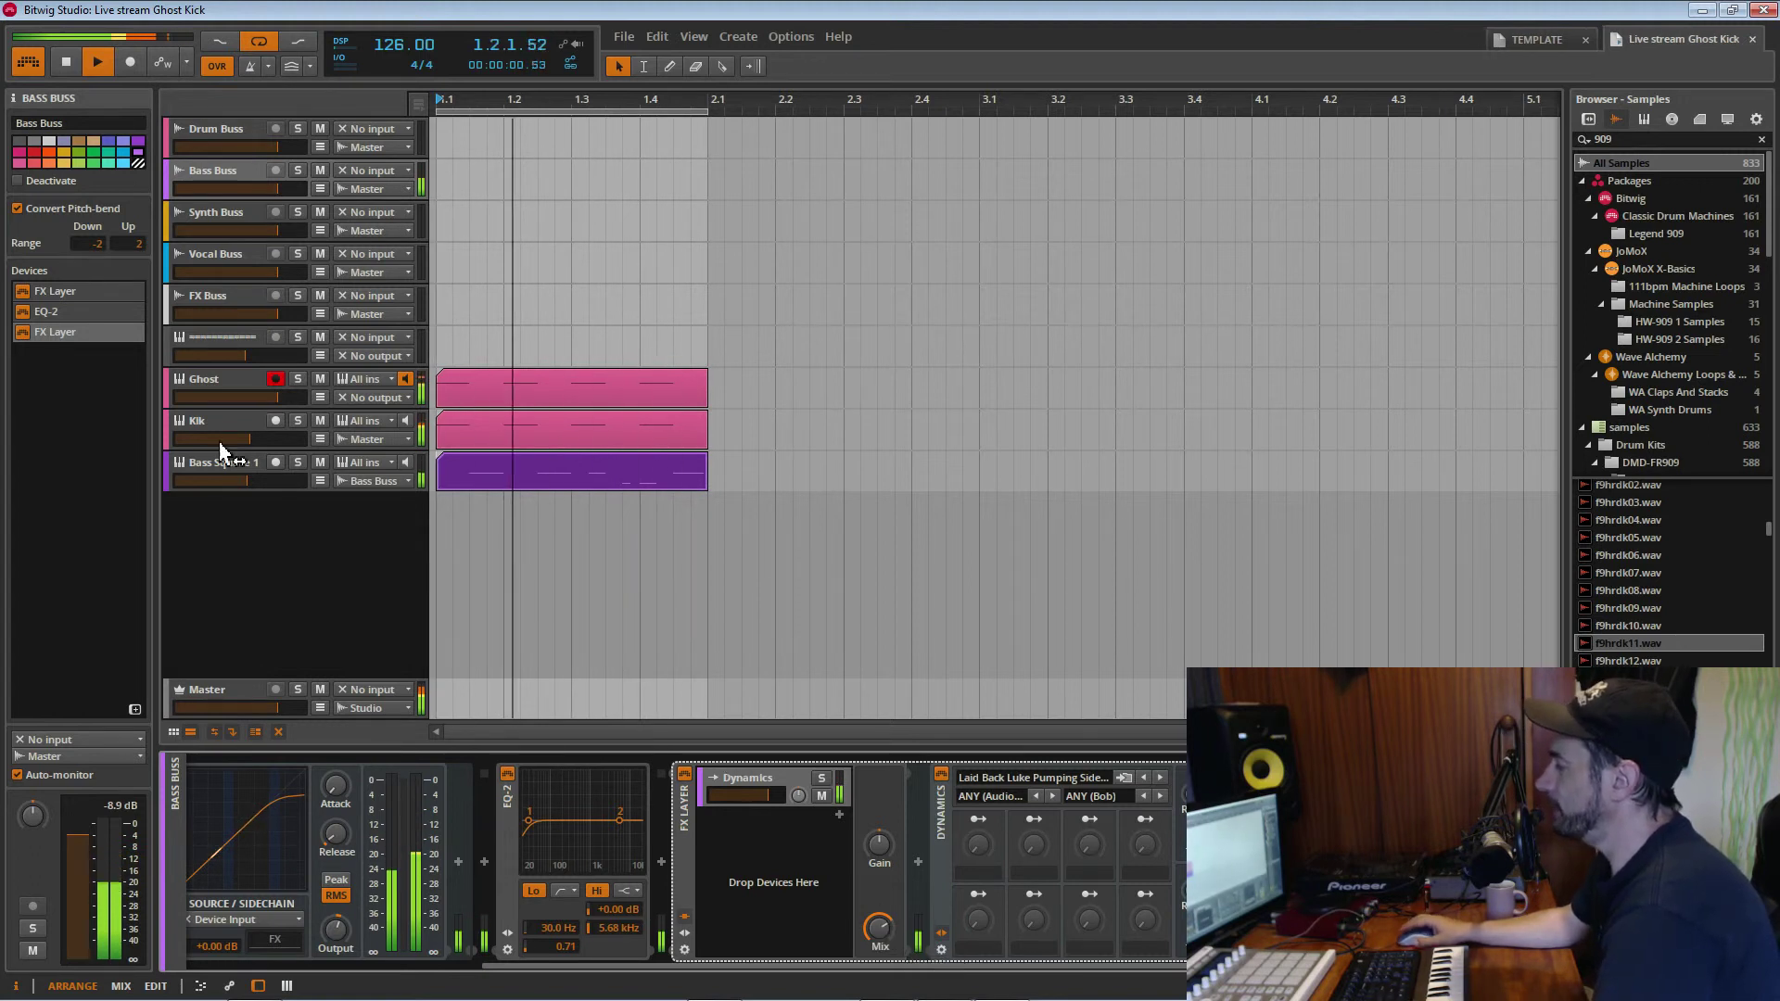
Copy the Synth Buss's second FX Layer to the FX Buss after EQ-2, show its Dynamics device, and save the project
left_click(232, 229)
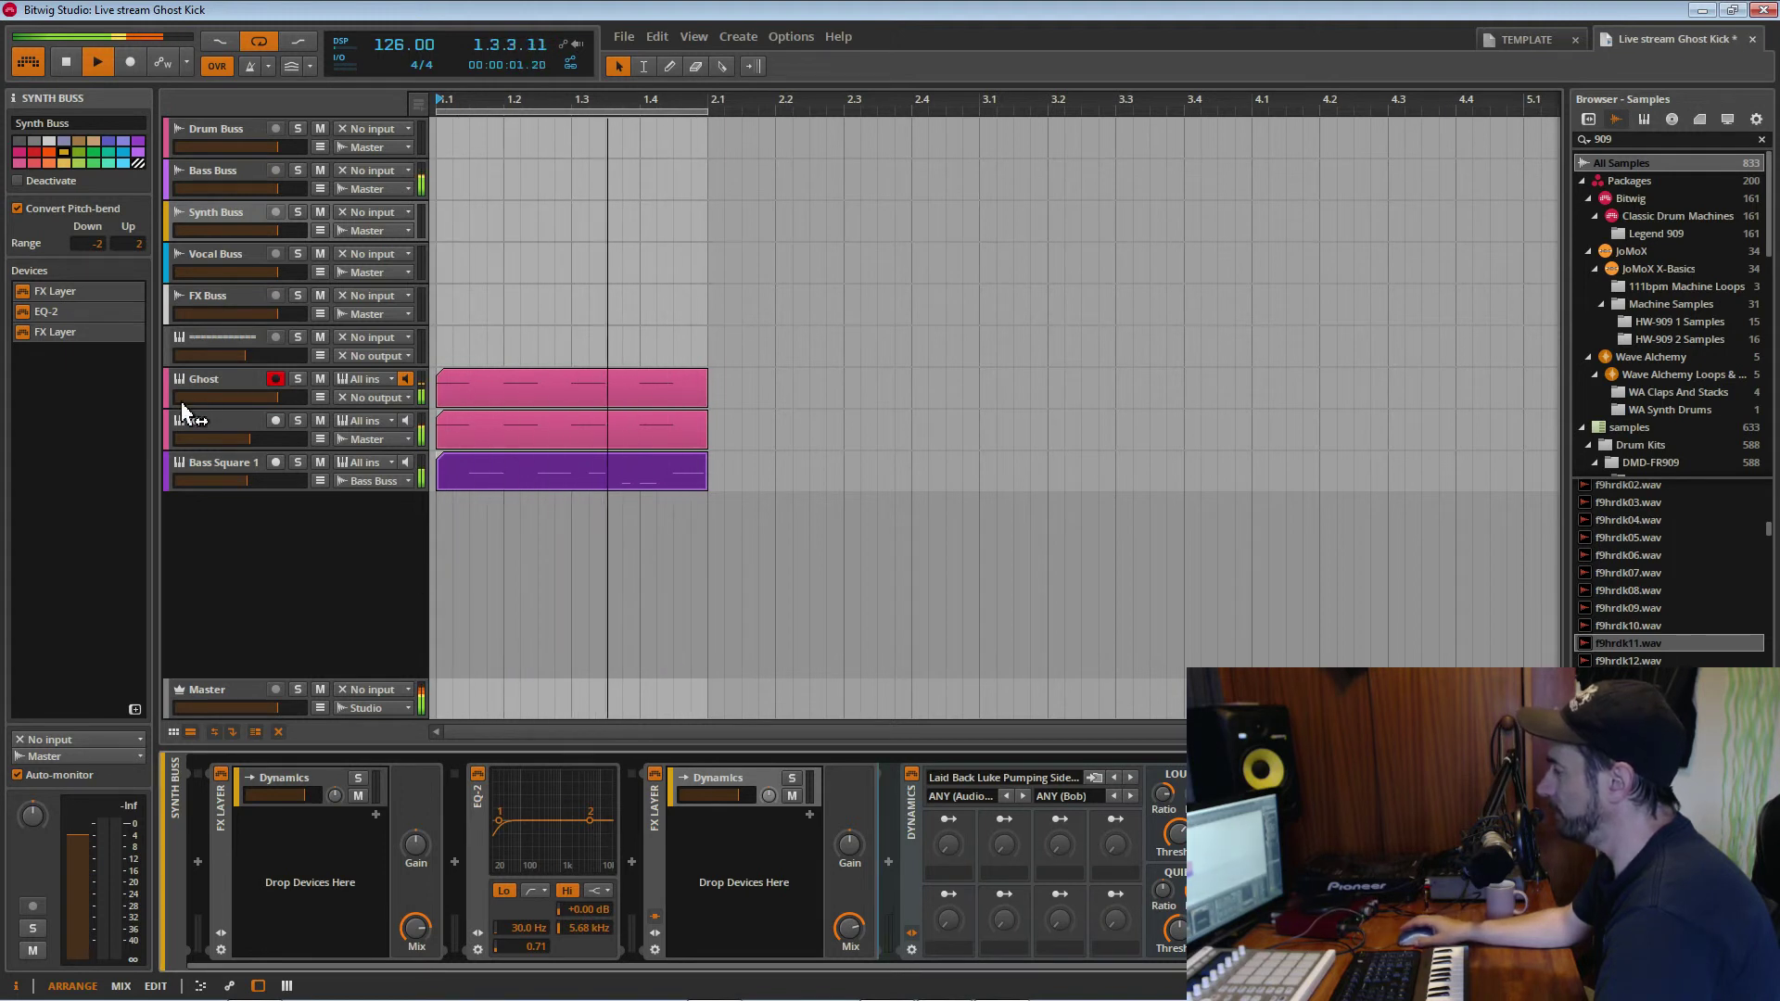
left_click(247, 296)
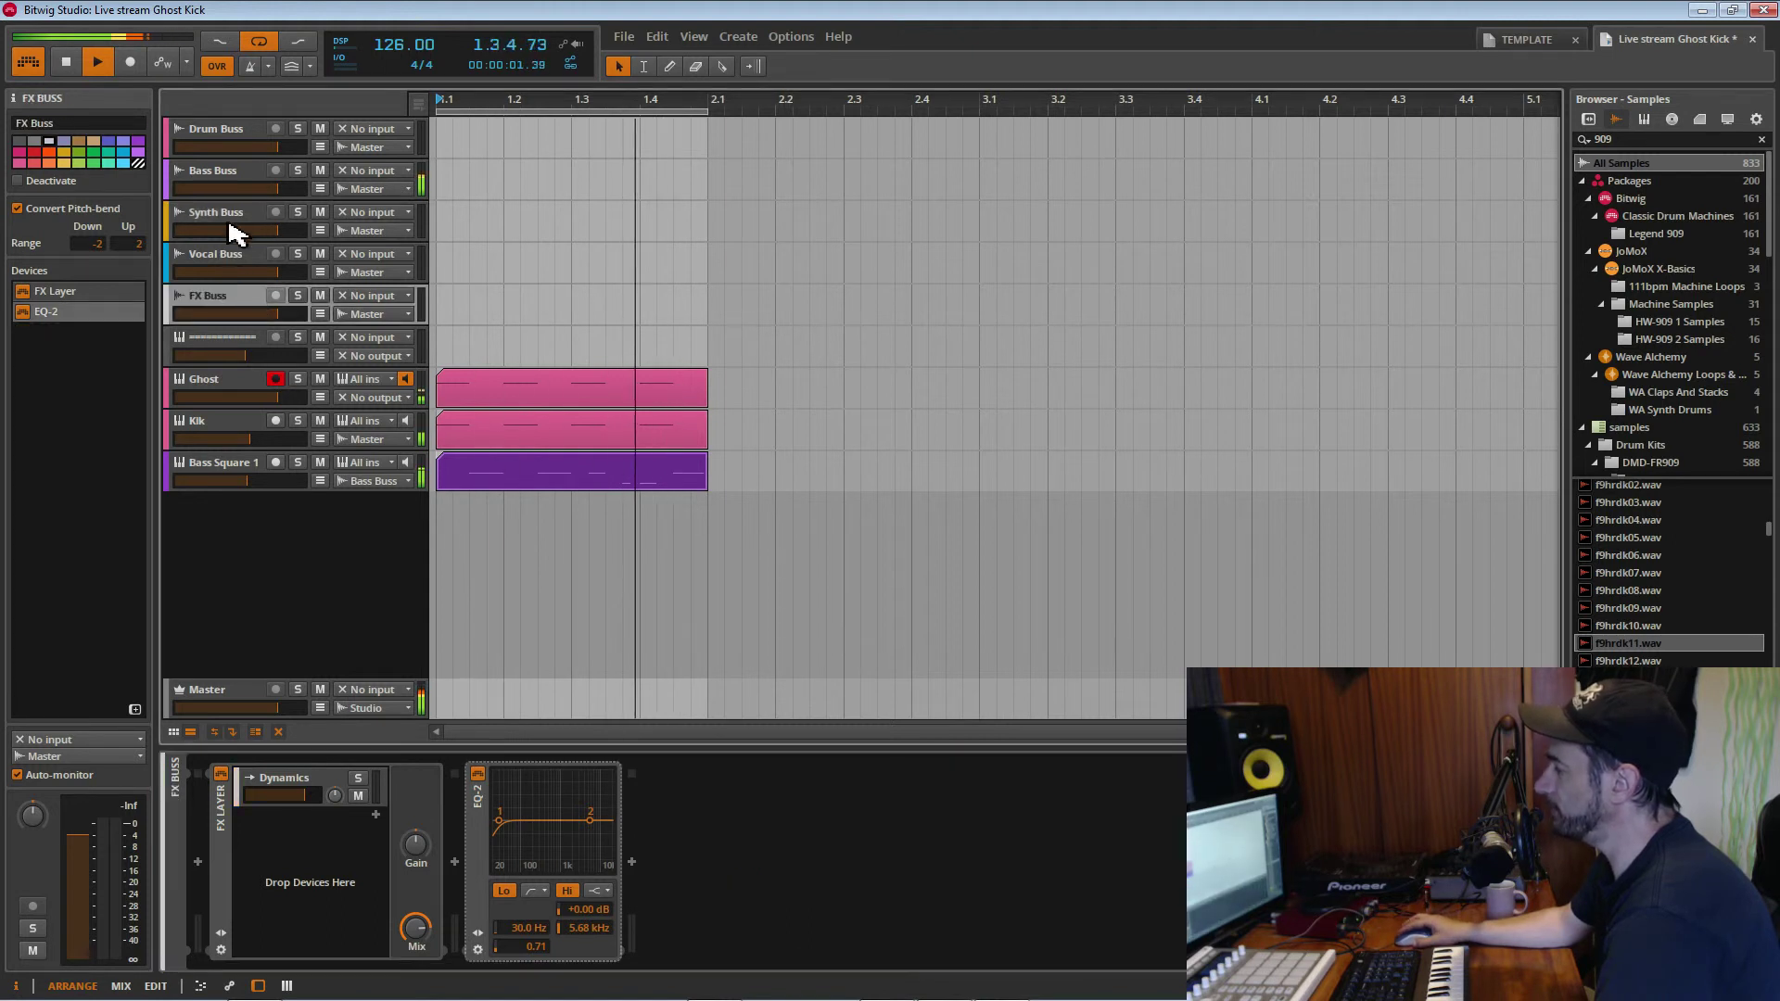
left_click(231, 224)
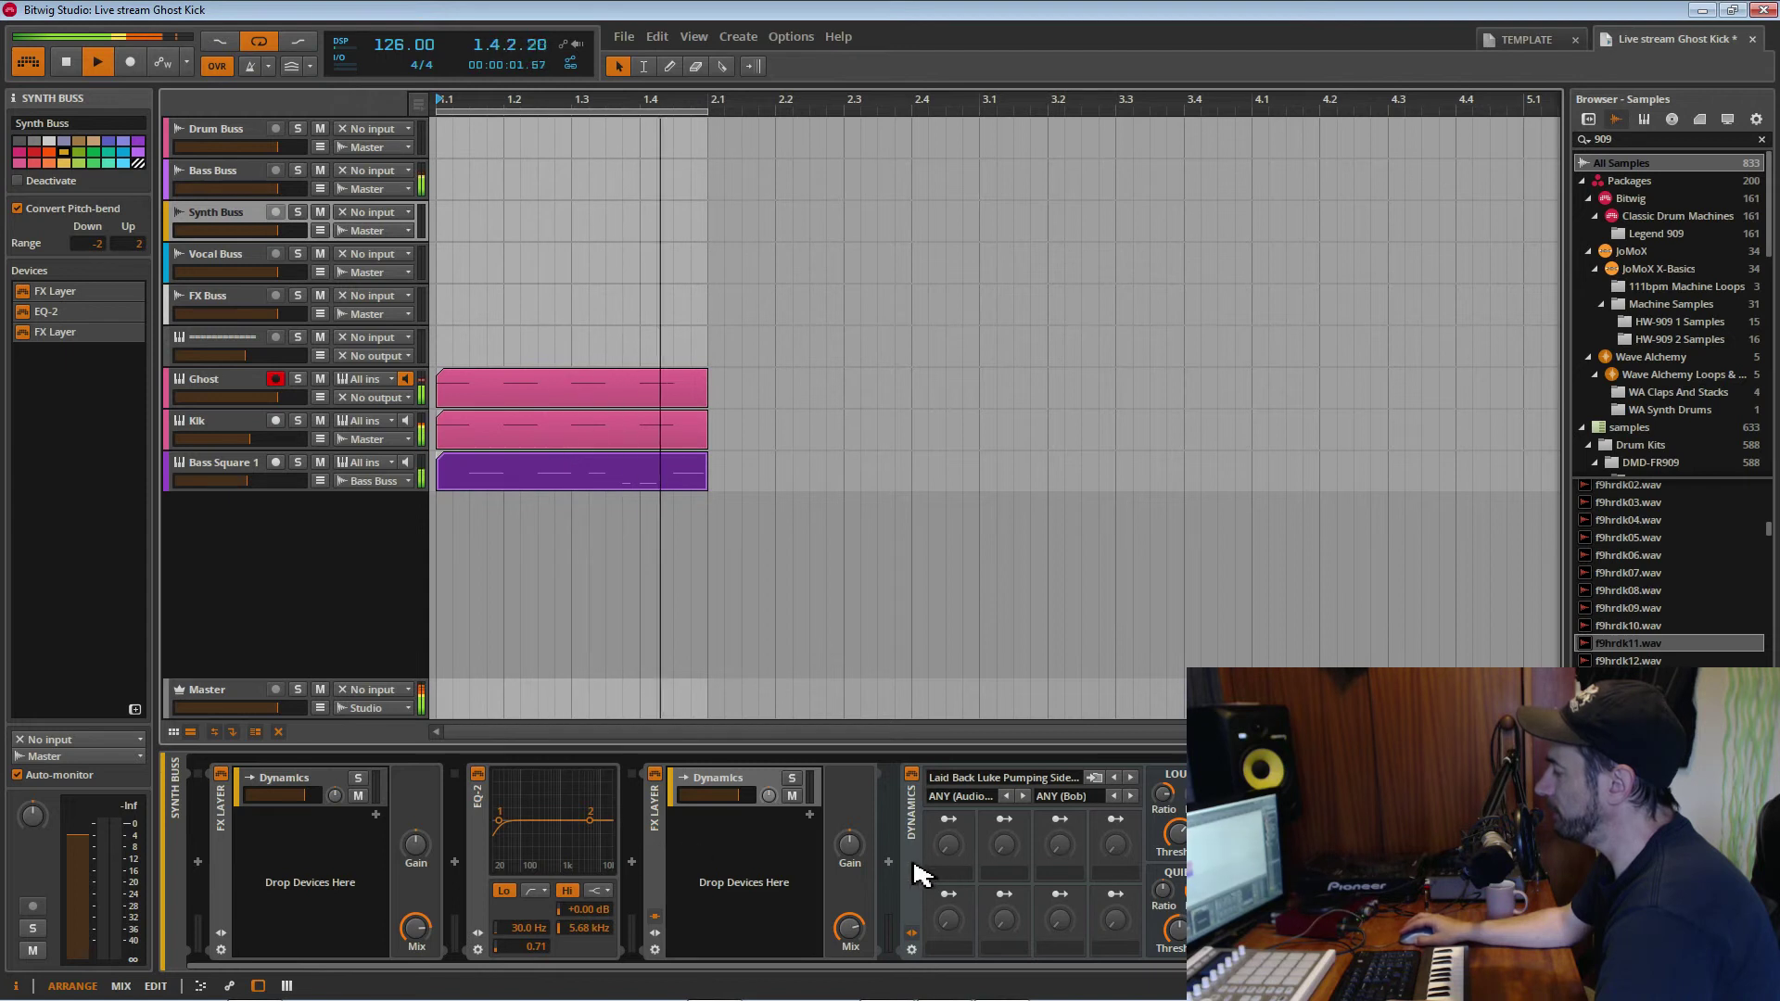
left_click(668, 855)
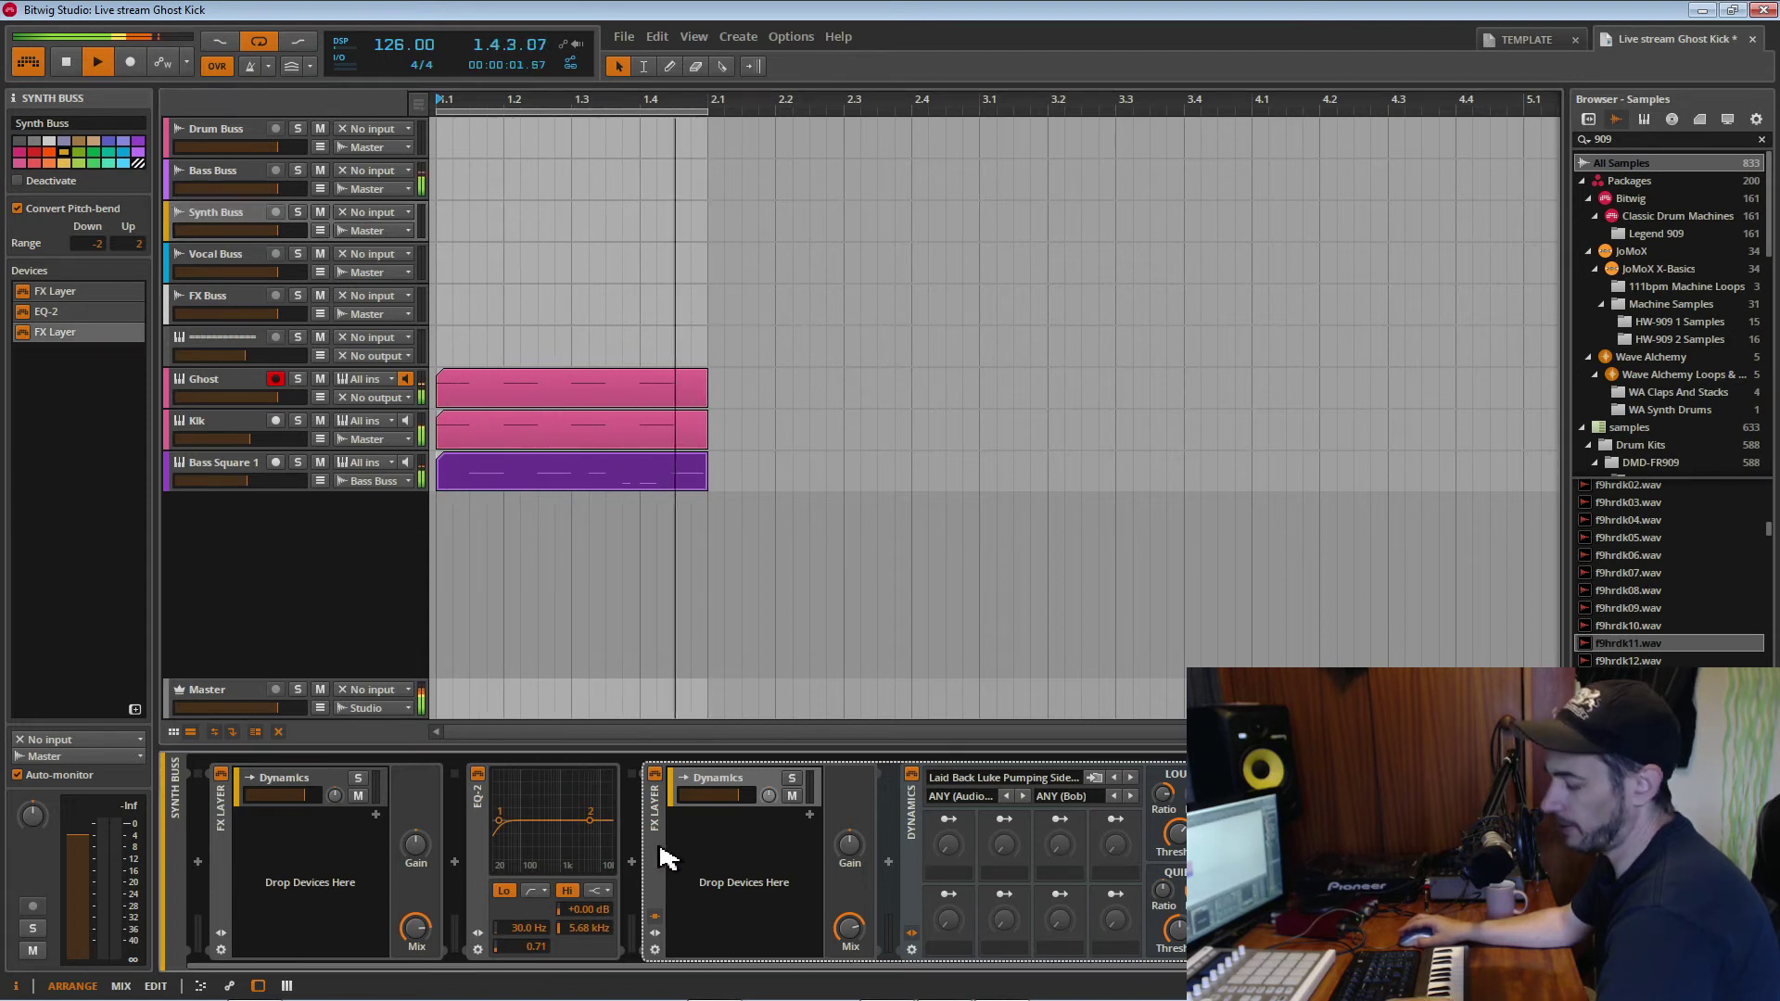
left_click(206, 298)
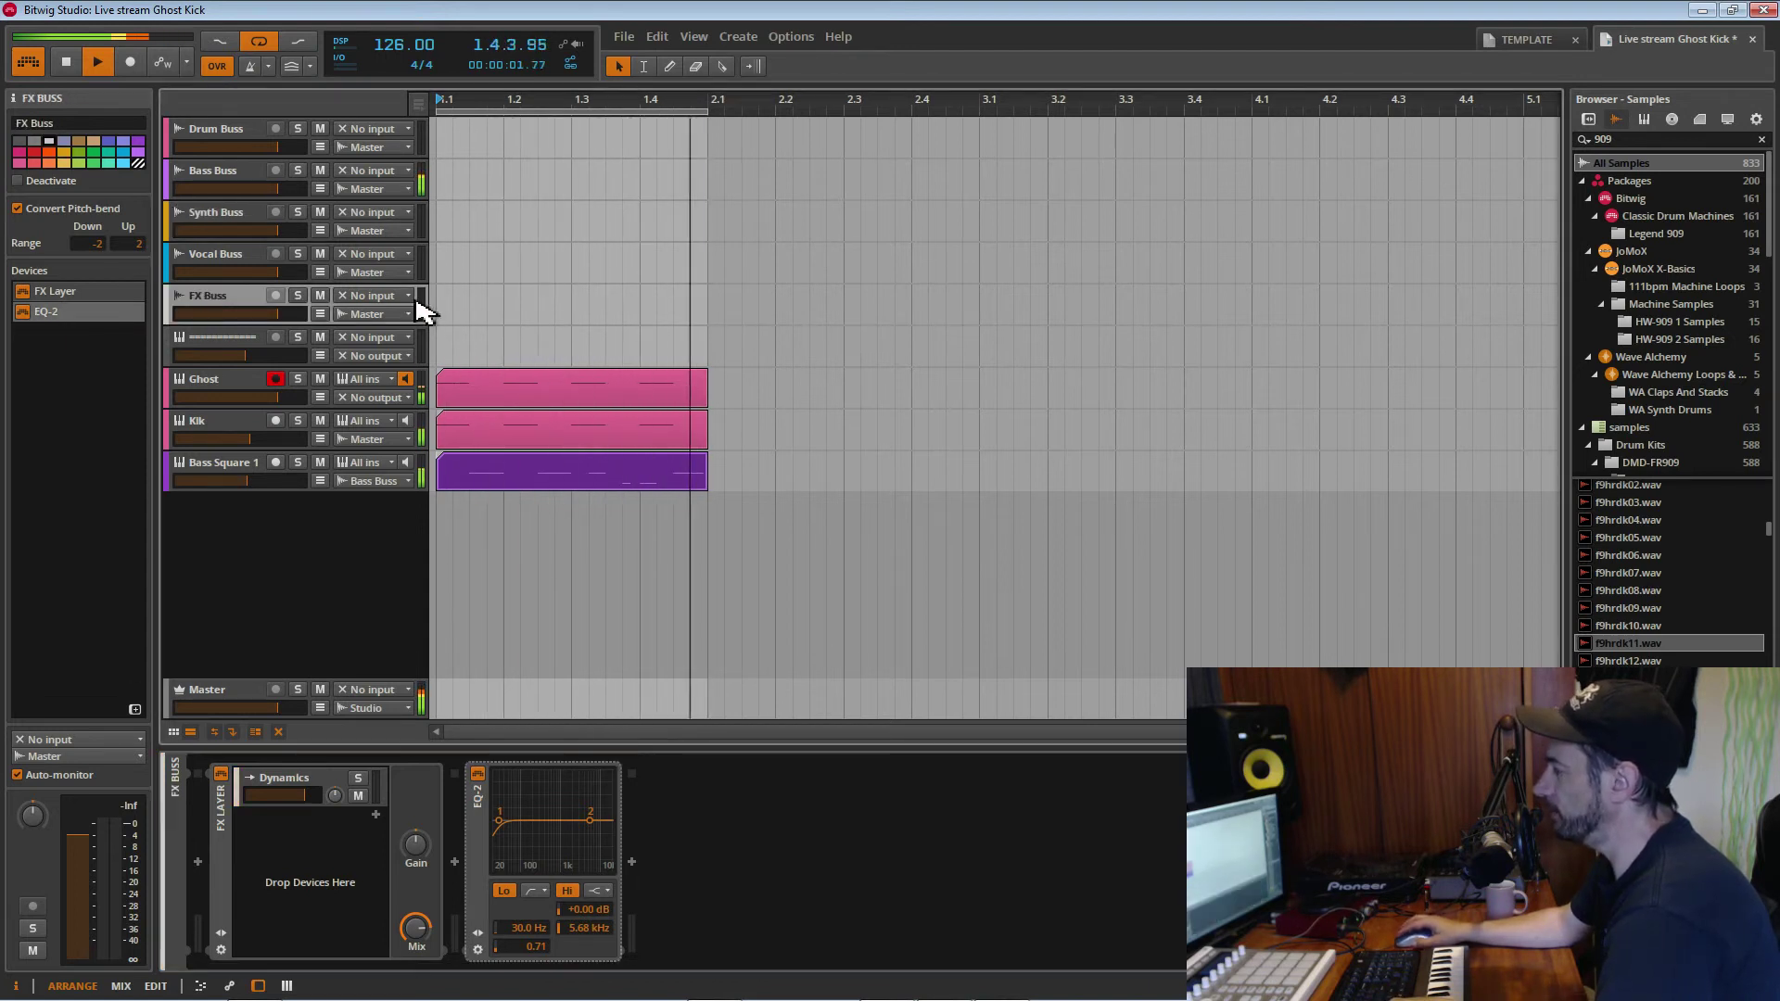
left_click(682, 820)
key("ctrl+v")
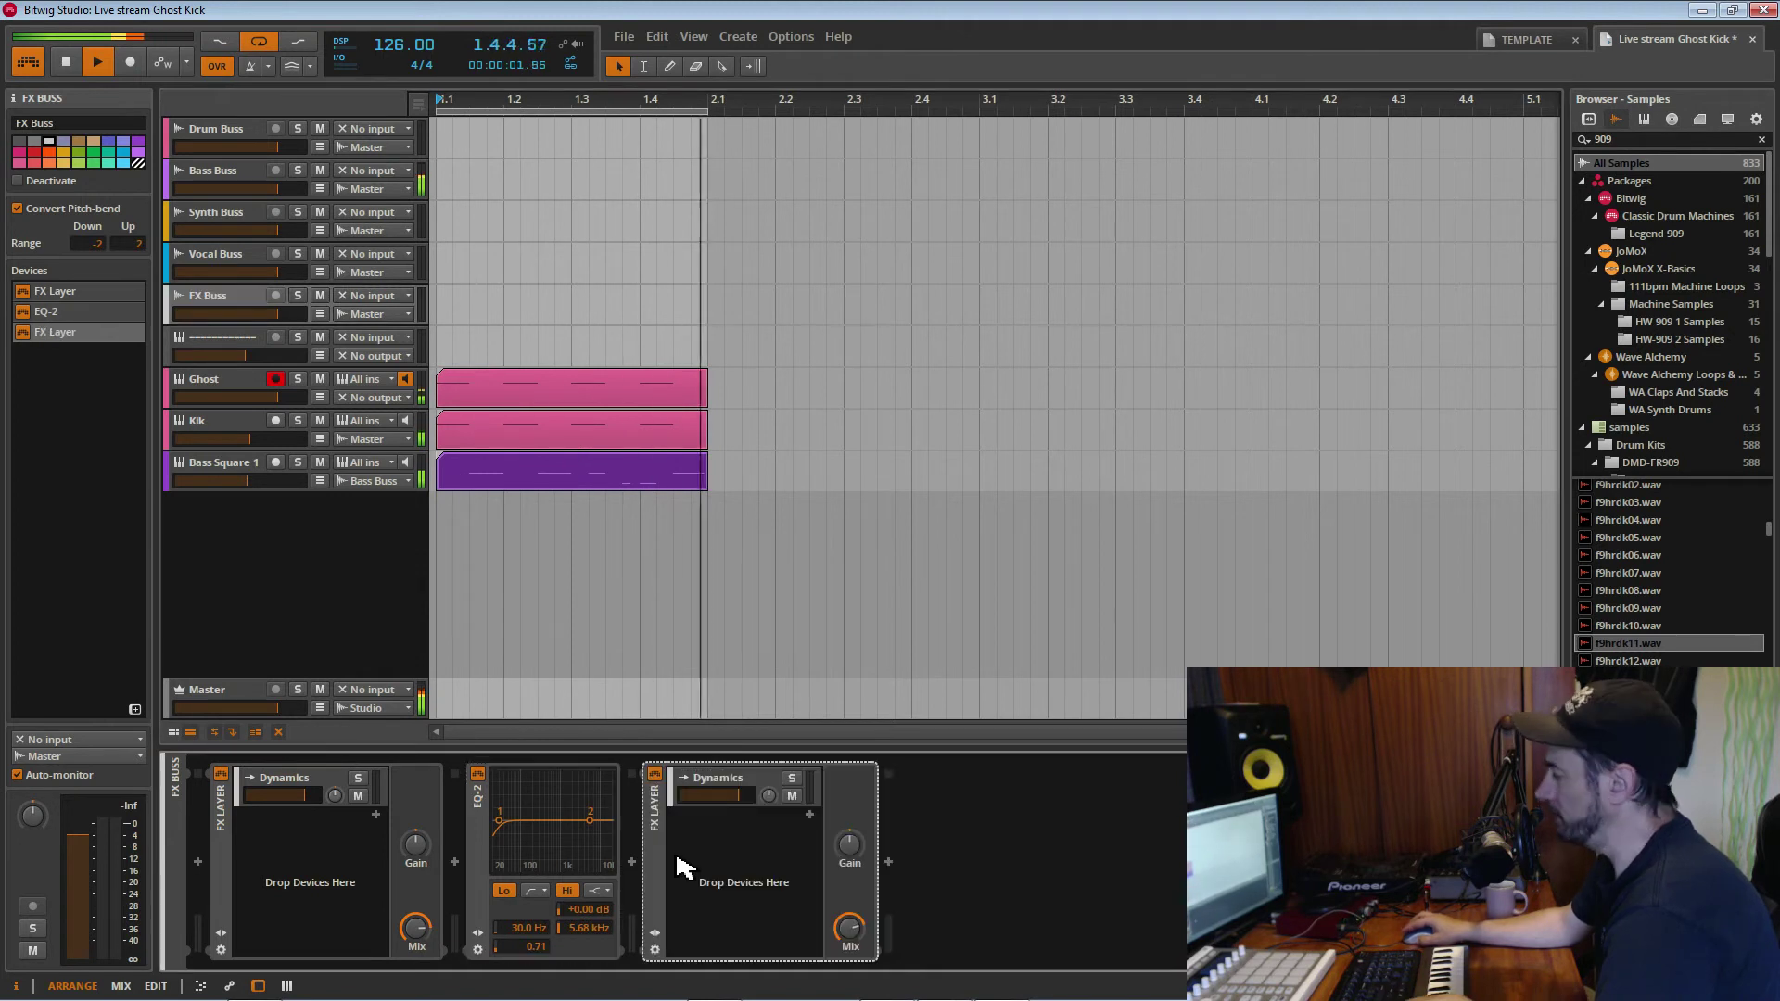
left_click(714, 784)
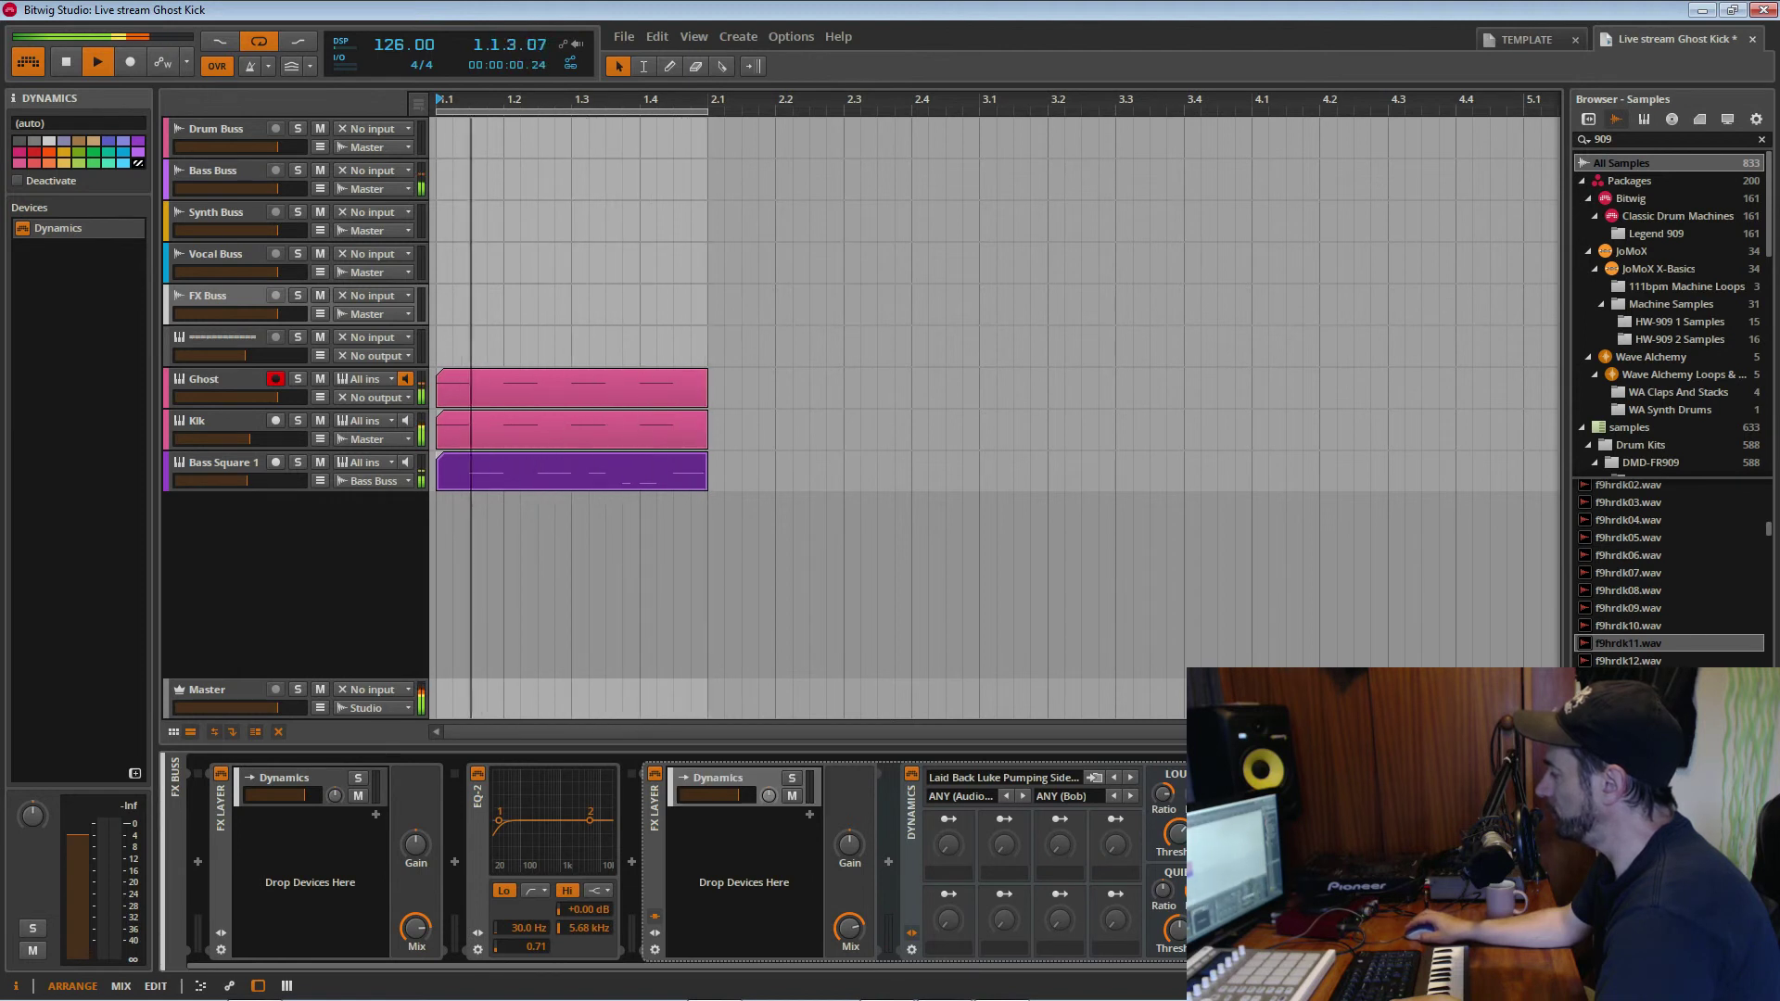
key("ctrl+s")
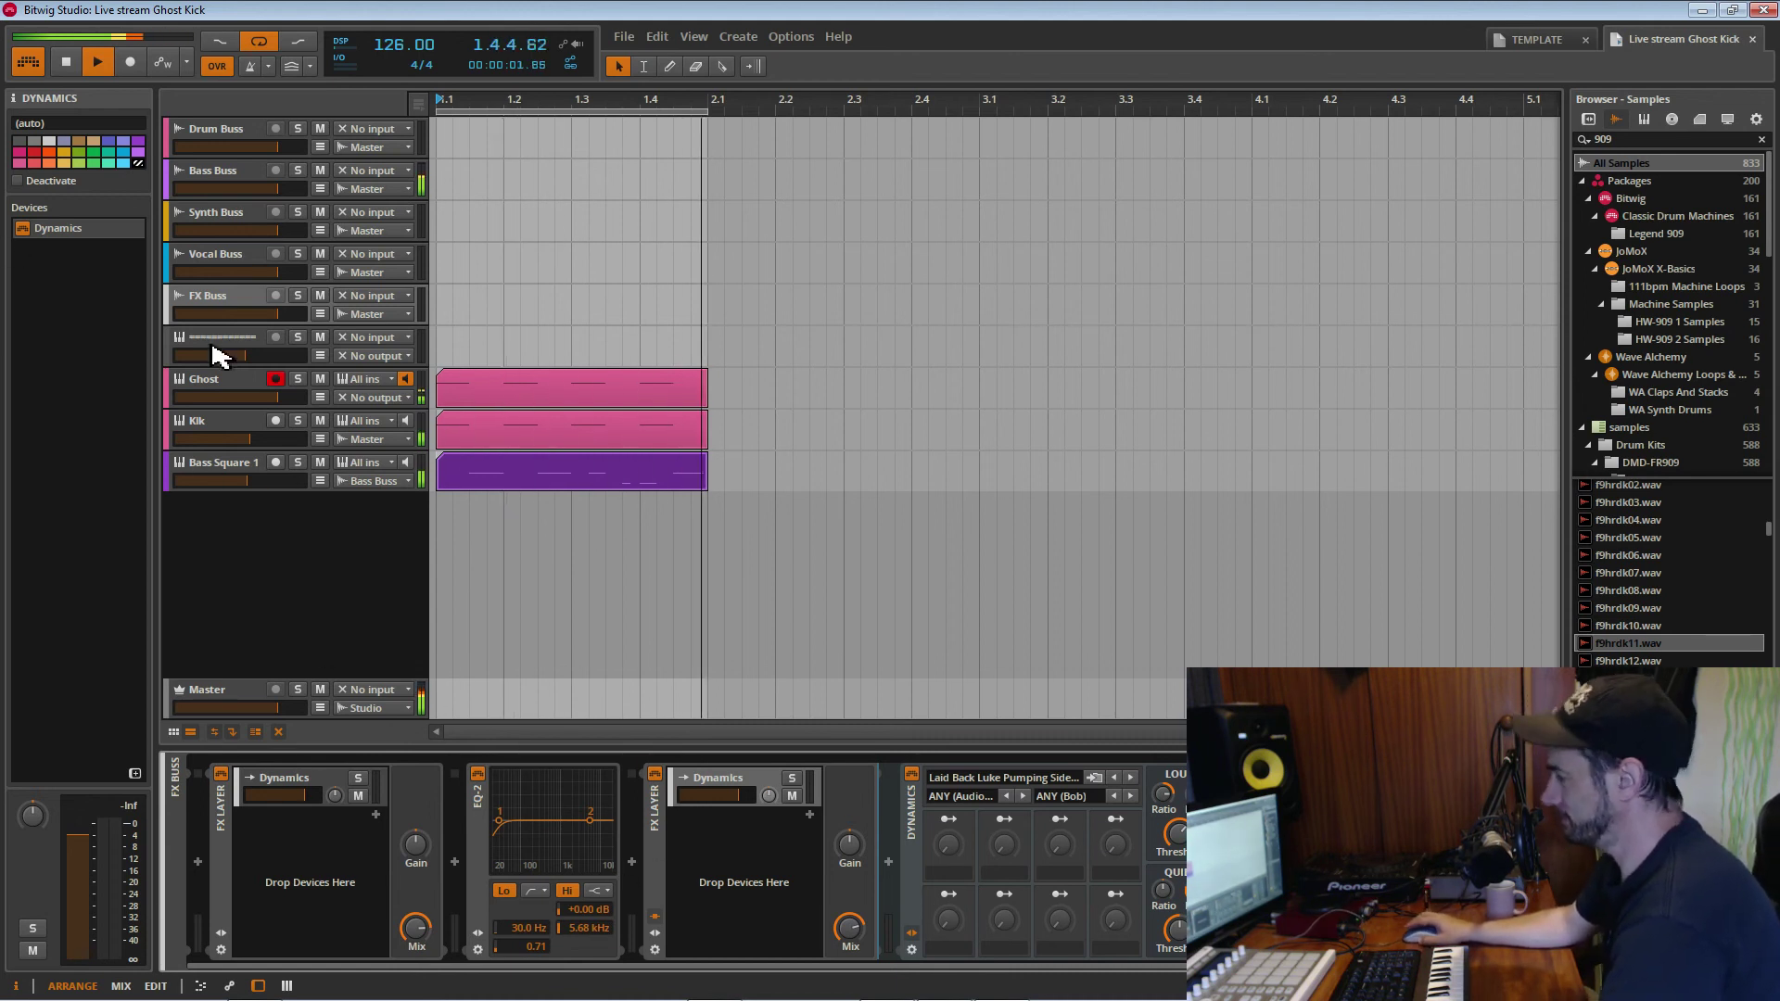
Lower the filter frequency of the Polysynth on the Bass Square 1 track
left_click(238, 473)
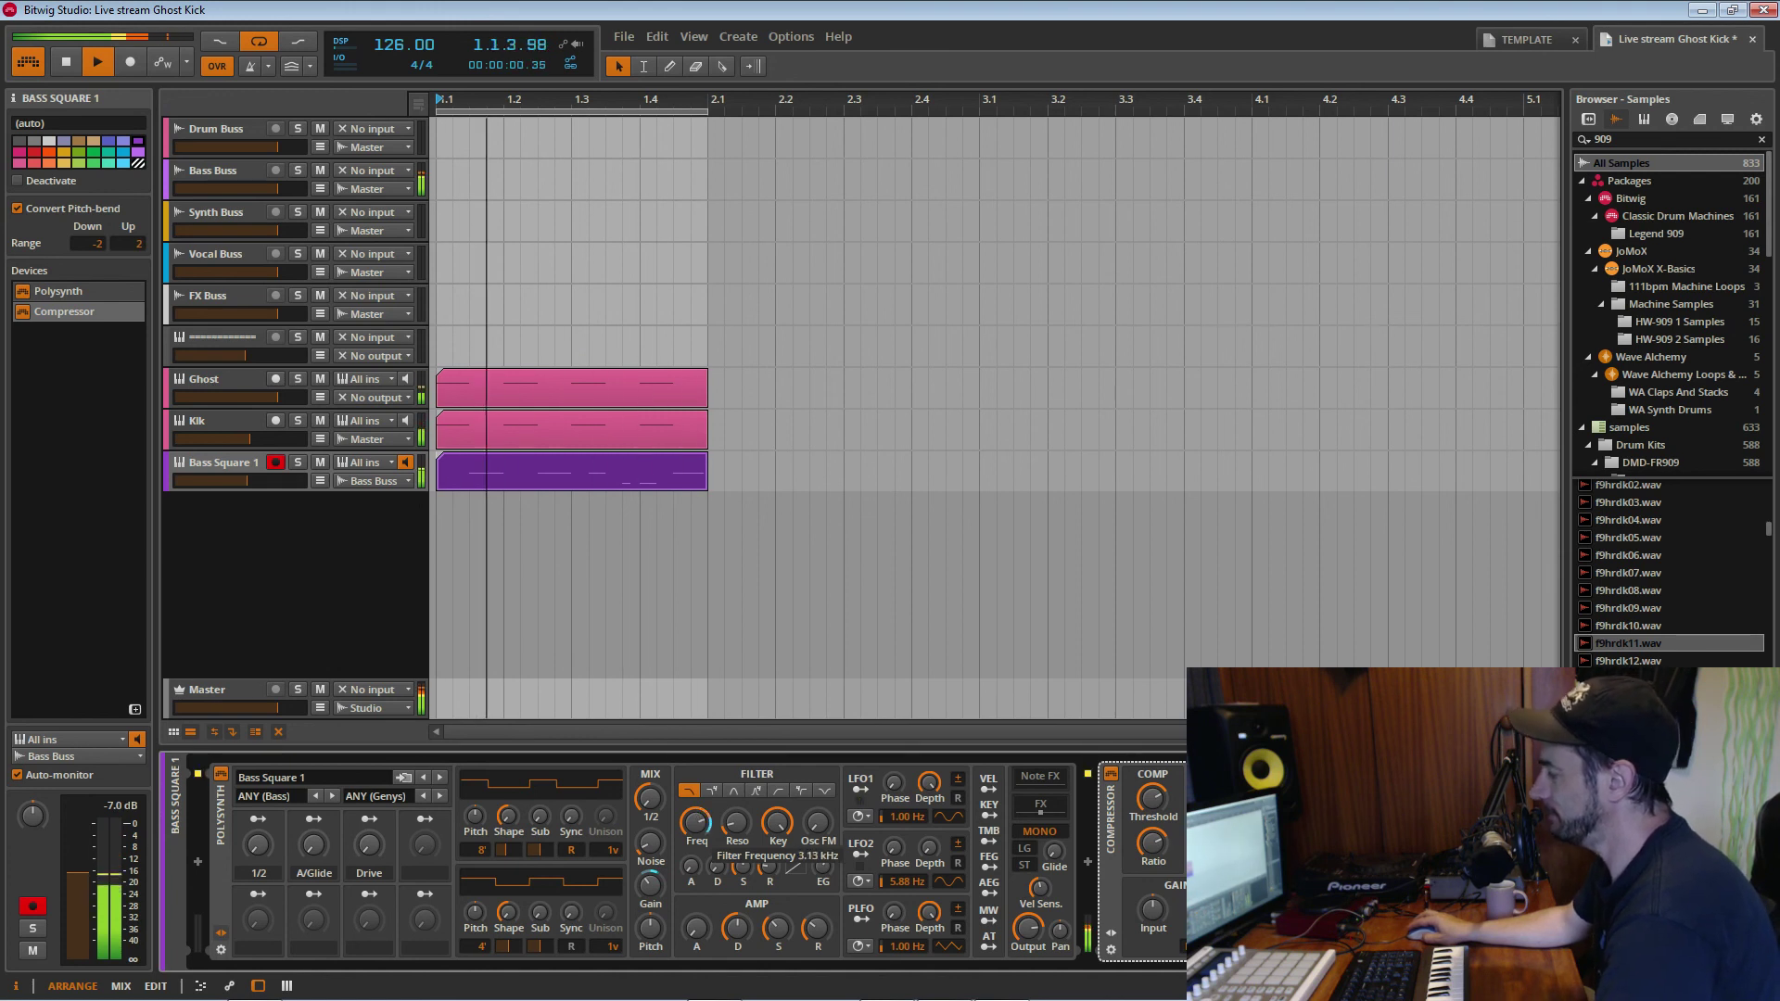
left_click_drag(697, 823, 700, 837)
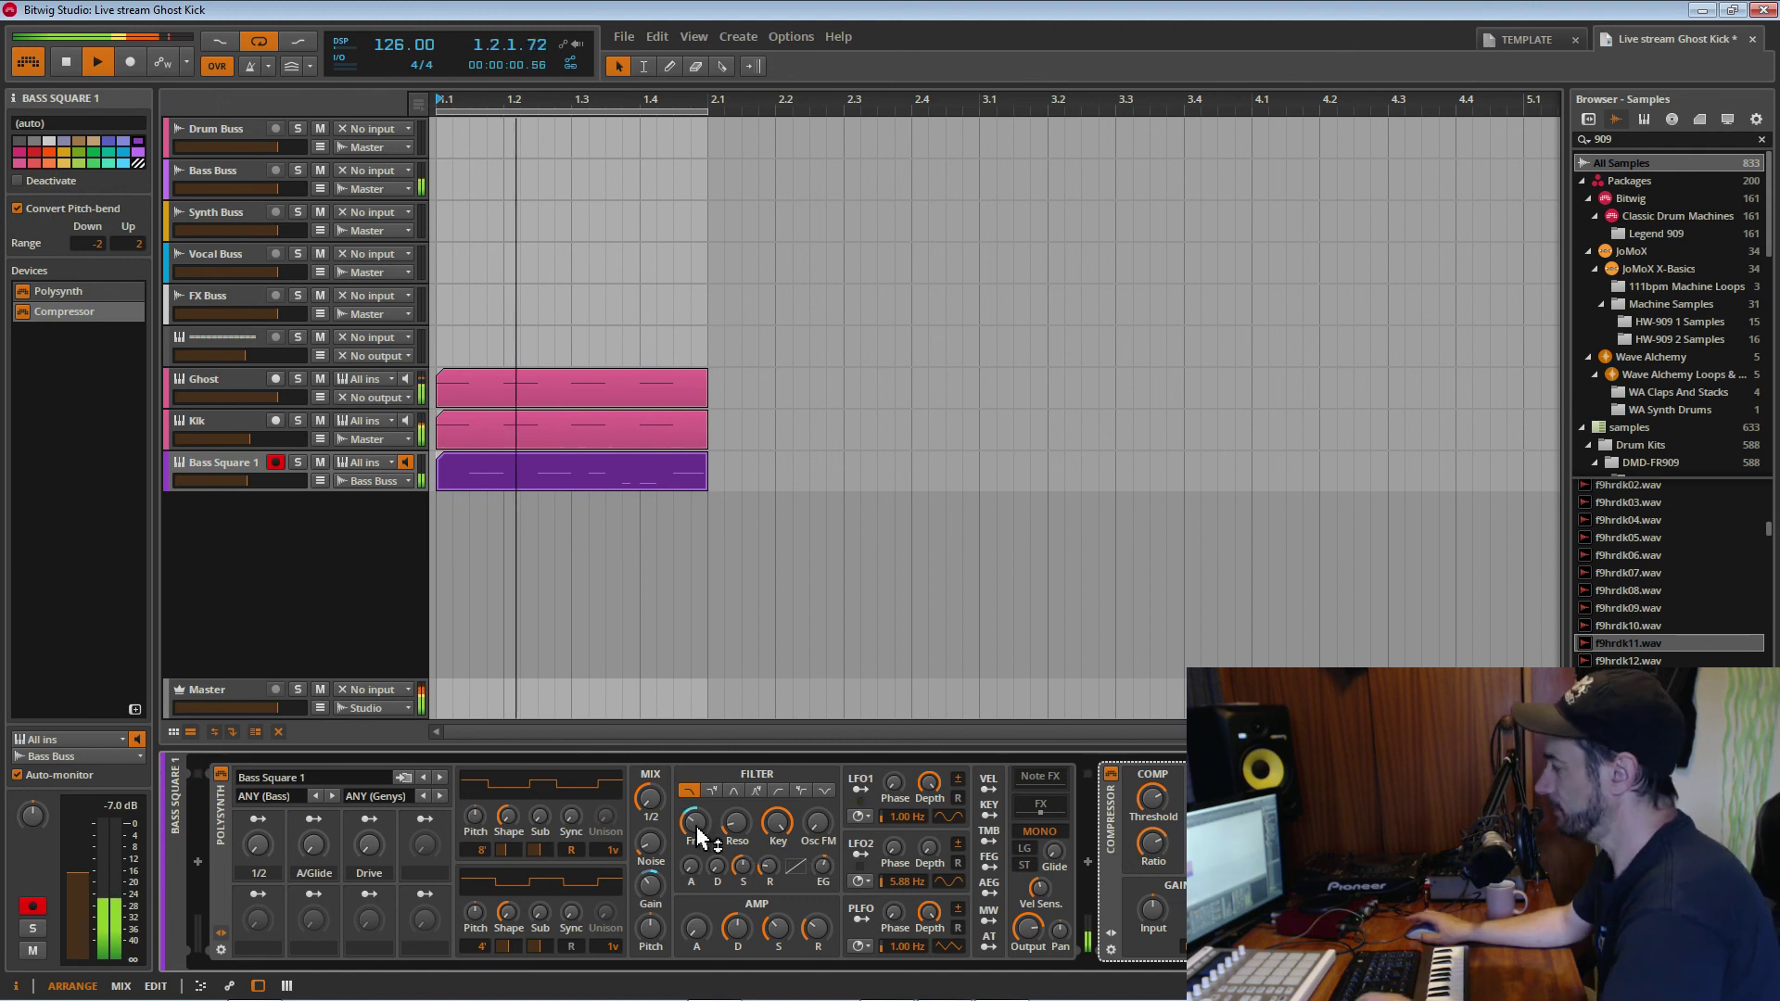